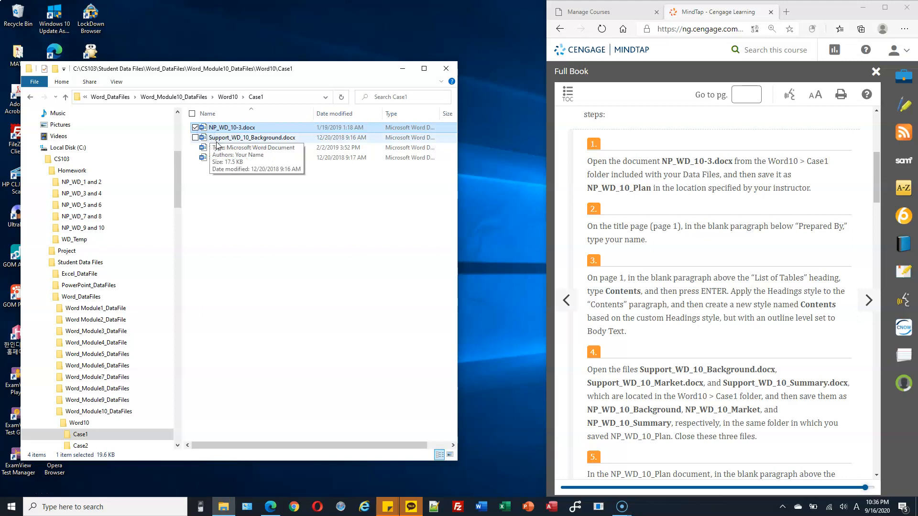
# Paste the copied NP_WD_10-3.docx into the CS103 Homework folder, rename it NP_WD_10_Plan.docx and open it in Word.
pyautogui.click(111, 172)
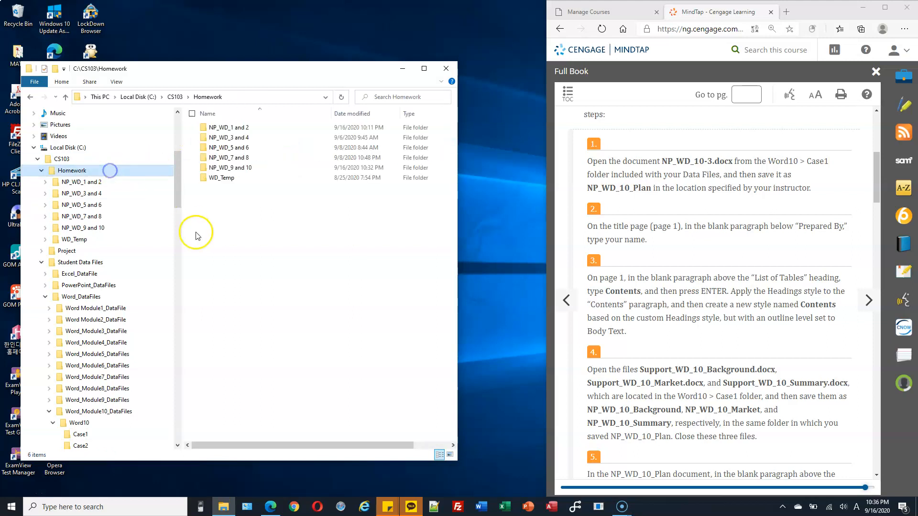
pyautogui.hotkey('ctrl', 'v')
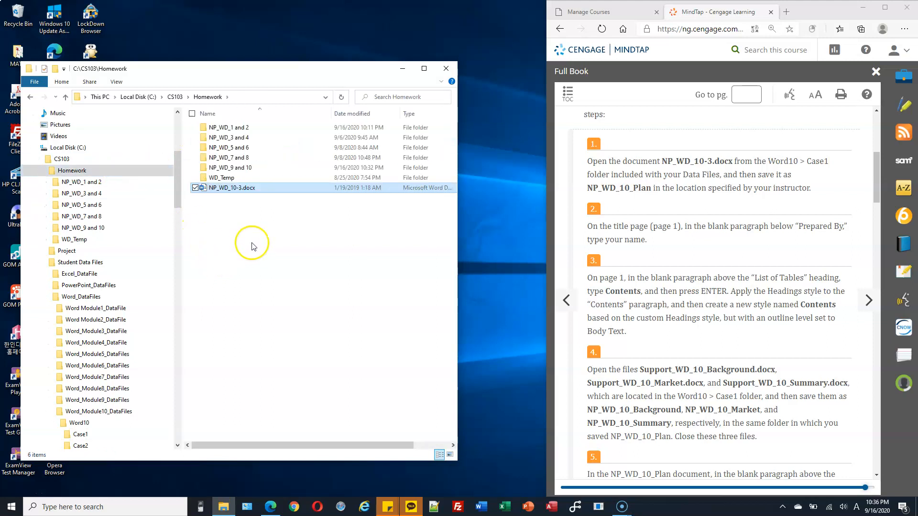
pyautogui.press('F2')
pyautogui.press('Right')
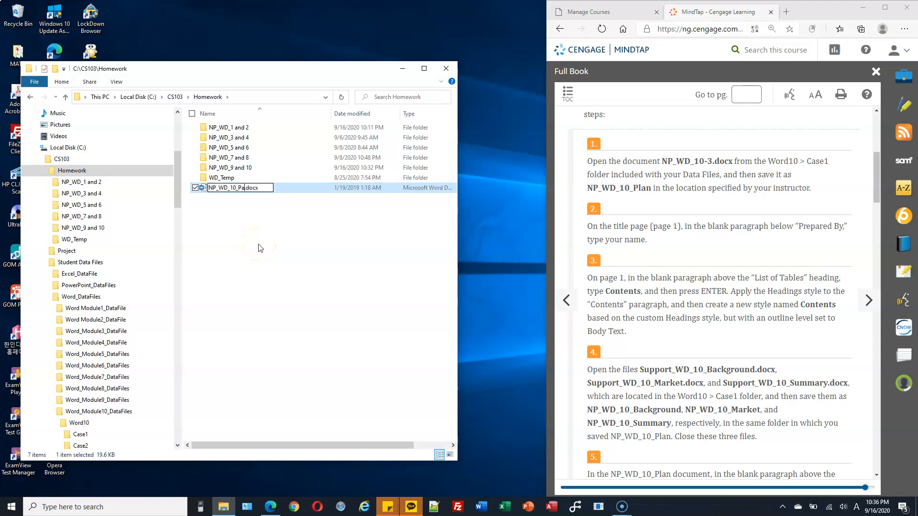
pyautogui.click(259, 248)
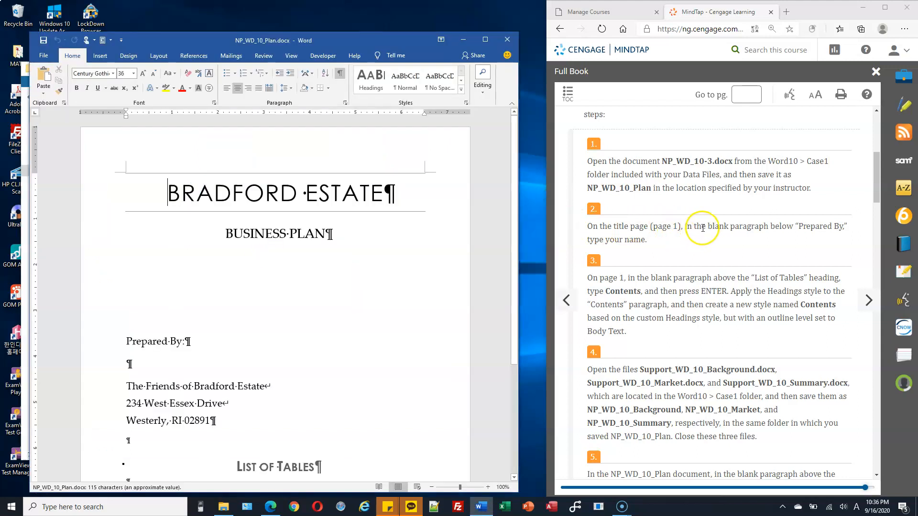
# Enter the preparer's full name in the blank paragraph below "Prepared By:" on the title page.
pyautogui.scroll(-4, 412, 273)
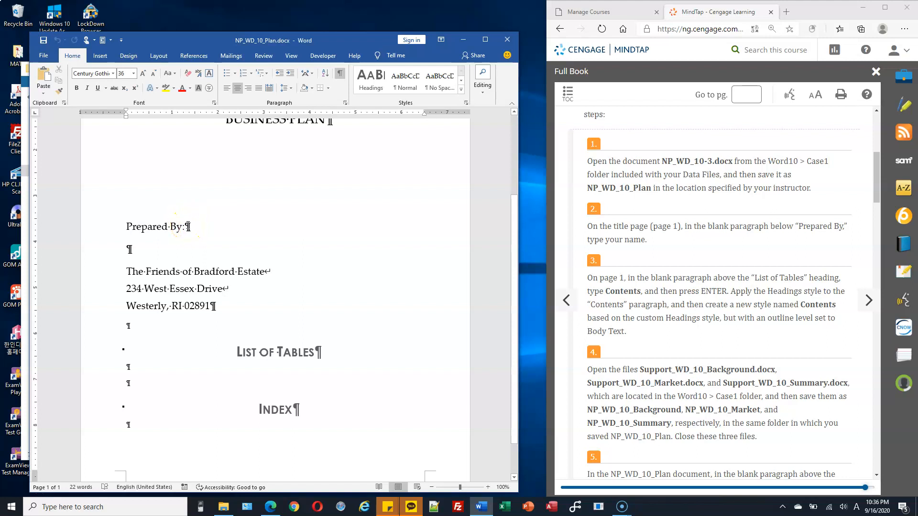
pyautogui.click(129, 249)
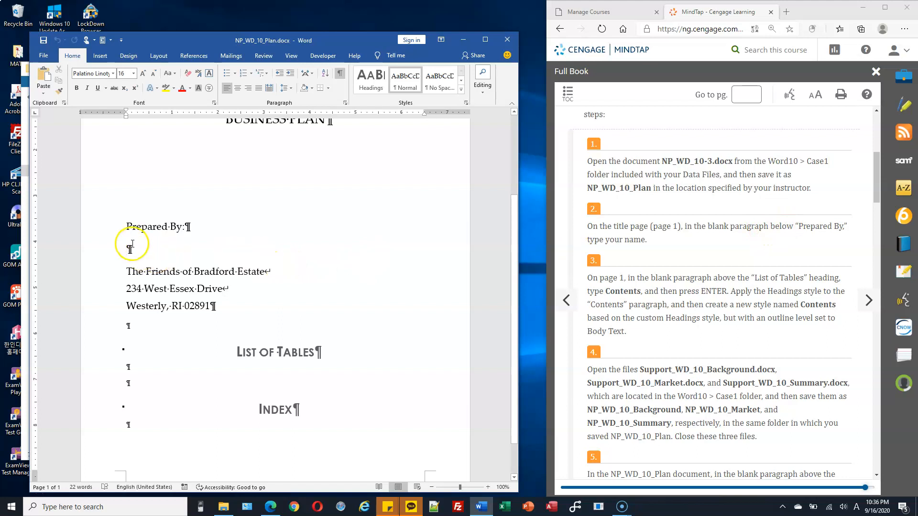
pyautogui.write('Sean Pak')
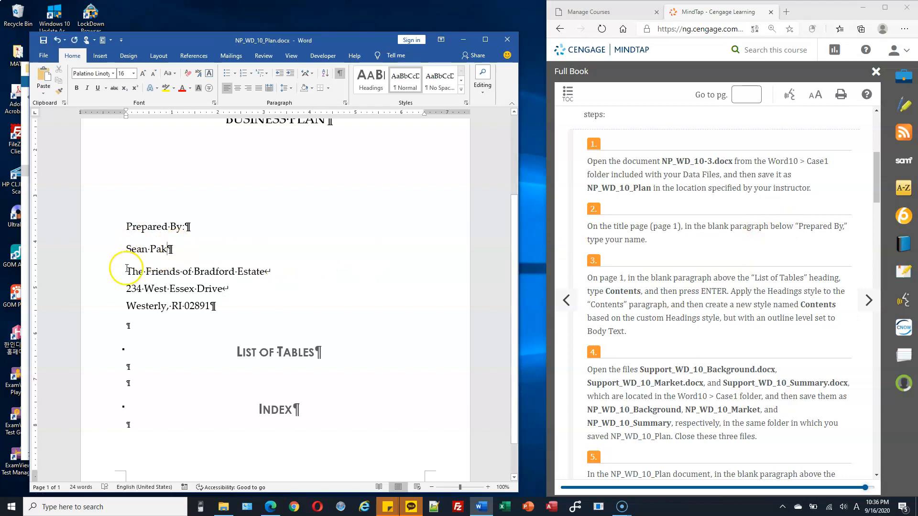
pyautogui.doubleClick(136, 249)
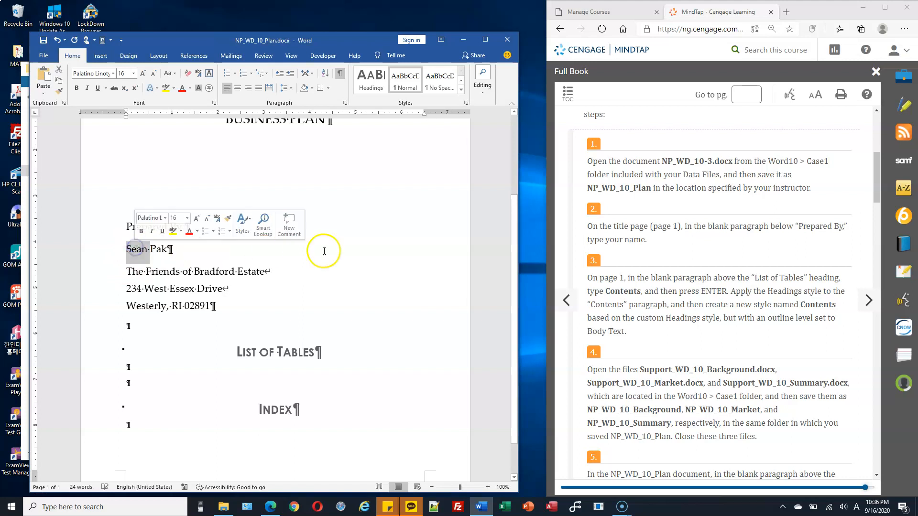
# Enter "Contents" in the blank paragraph above the "List of Tables" heading and add a new paragraph after it.
pyautogui.click(694, 242)
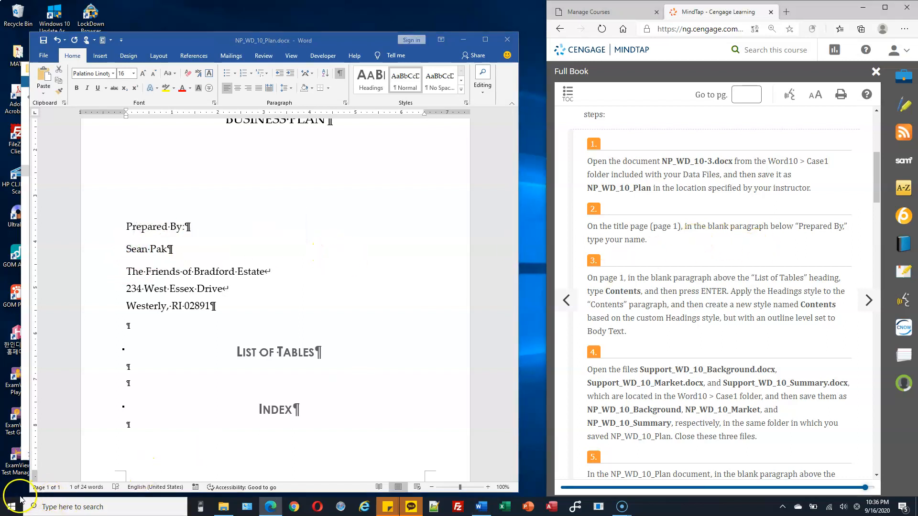
pyautogui.scroll(-2, 737, 287)
pyautogui.scroll(-2, 737, 287)
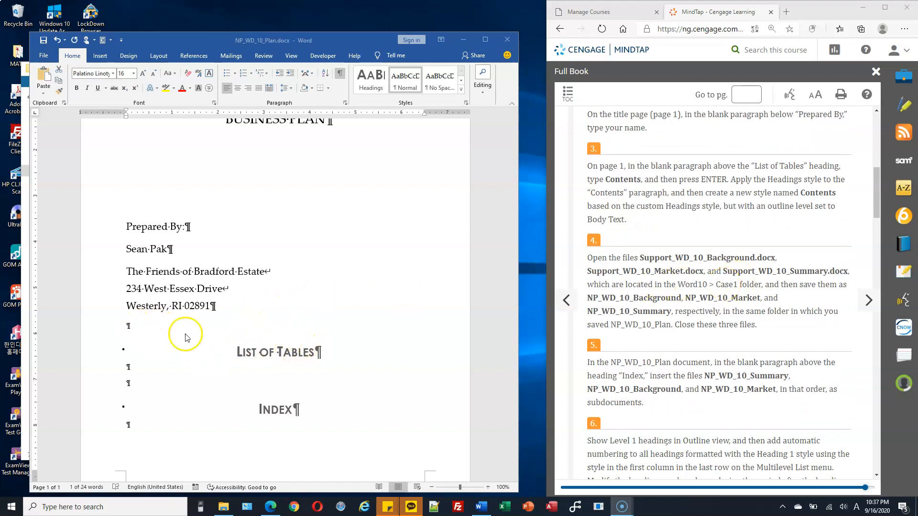
pyautogui.click(123, 323)
pyautogui.click(127, 327)
pyautogui.click(129, 326)
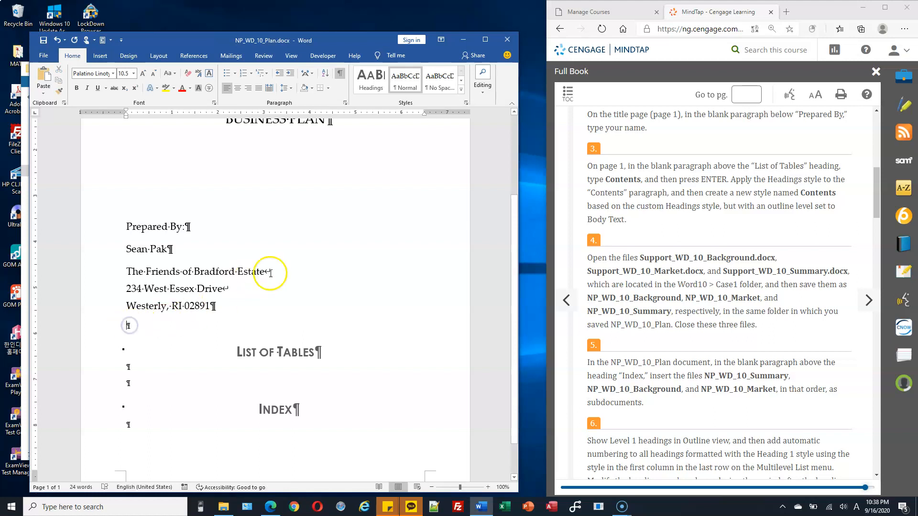
pyautogui.write('Co')
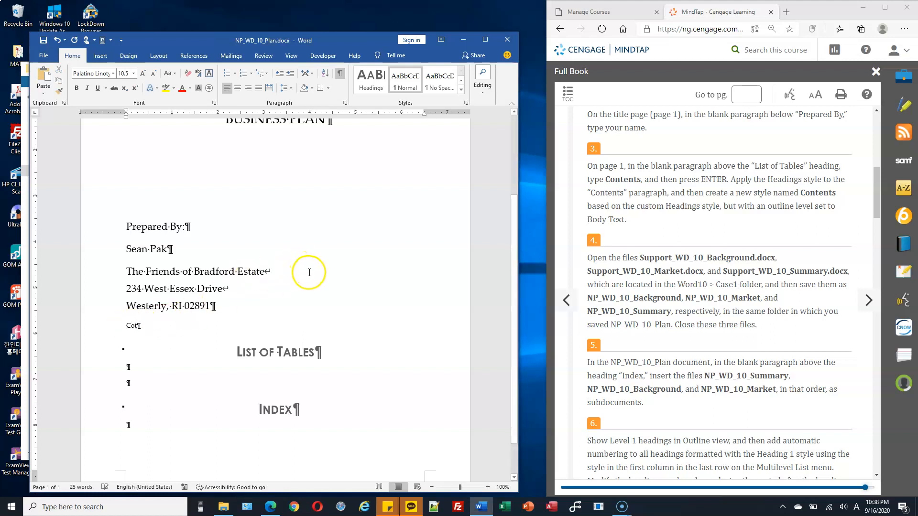
pyautogui.write('ntent')
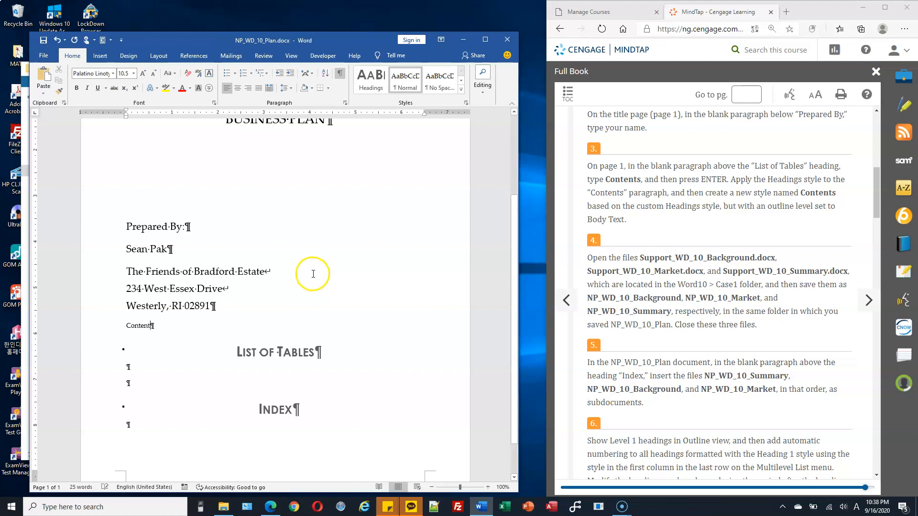
pyautogui.write('s')
pyautogui.press('Return')
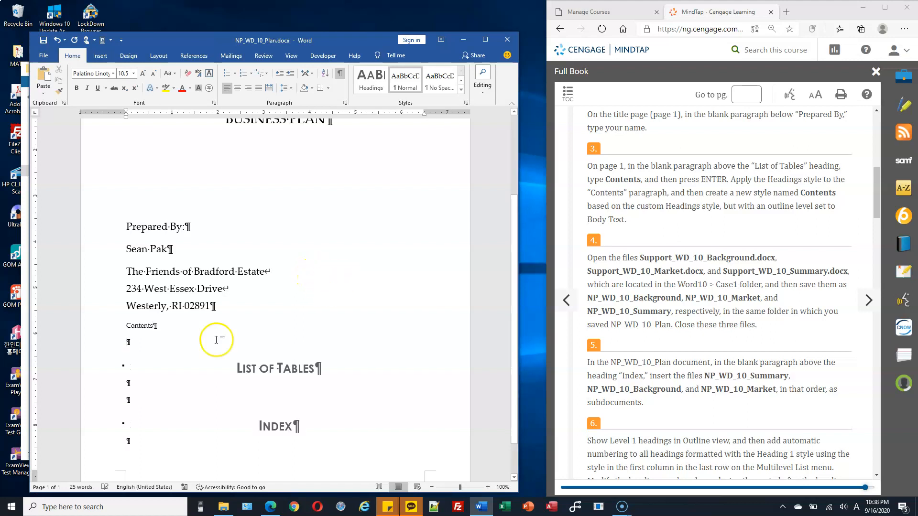
# Apply the Headings style to the "Contents" paragraph.
pyautogui.click(100, 330)
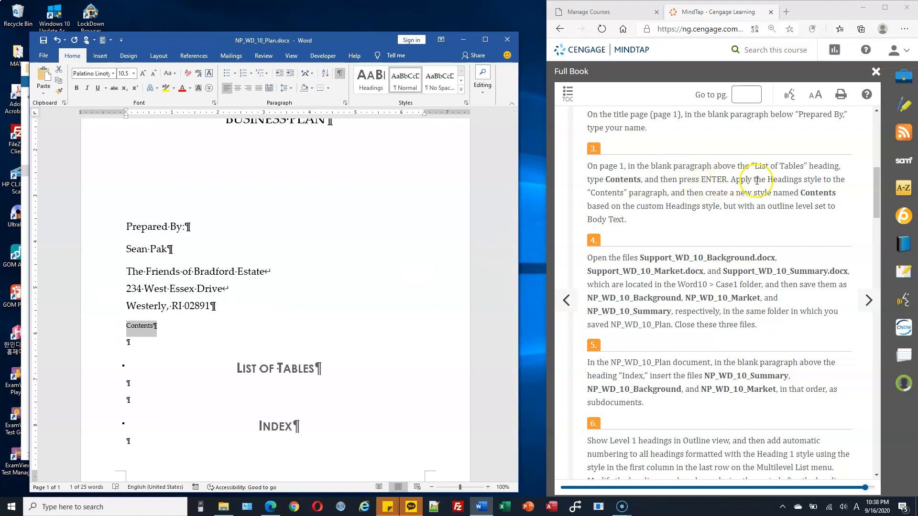
pyautogui.moveTo(768, 181); pyautogui.dragTo(819, 181)
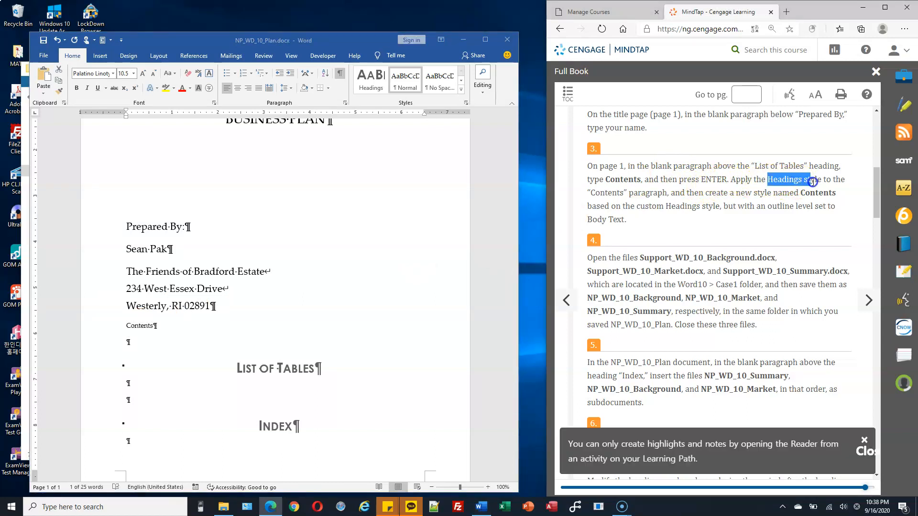
pyautogui.click(369, 85)
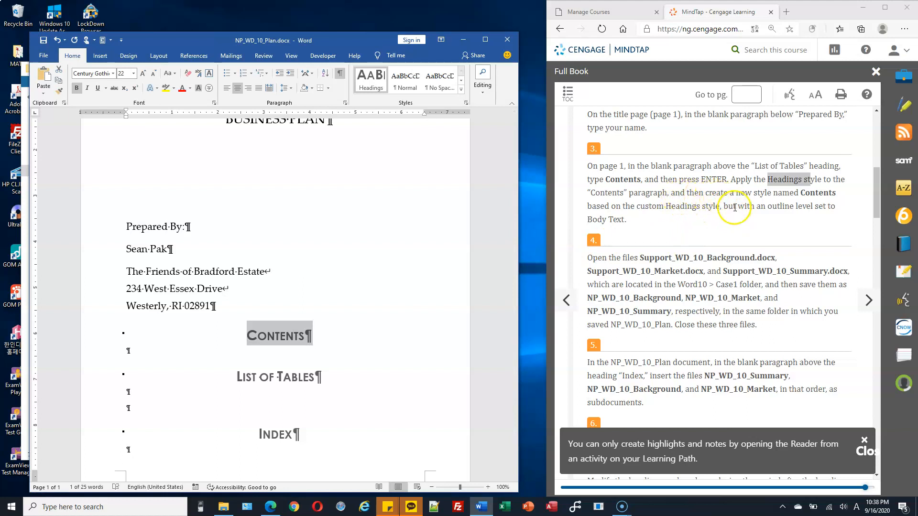
# Create a new style named Contents from the selected paragraph, based on the Headings style.
pyautogui.click(462, 90)
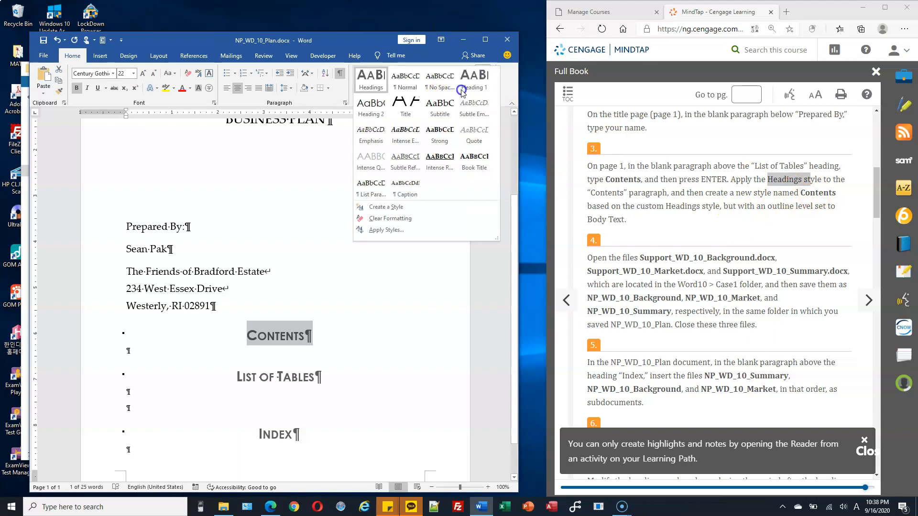
pyautogui.click(398, 210)
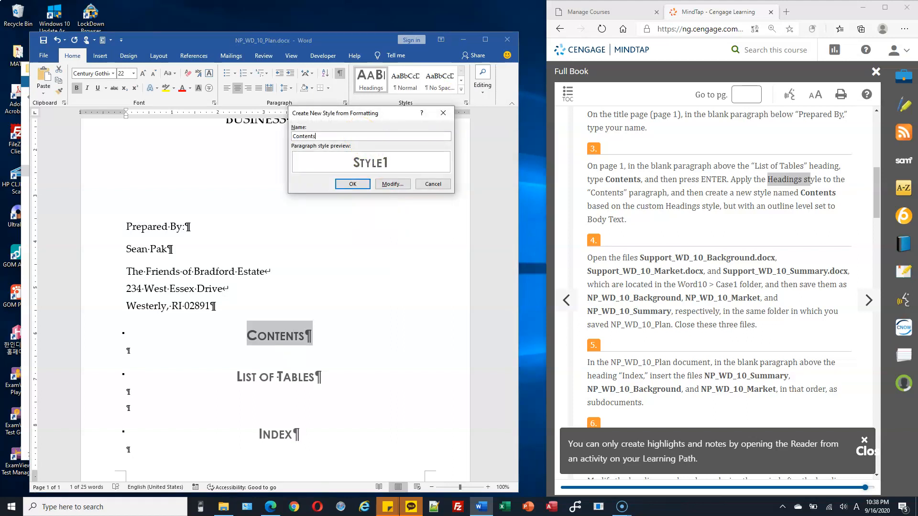
pyautogui.click(391, 185)
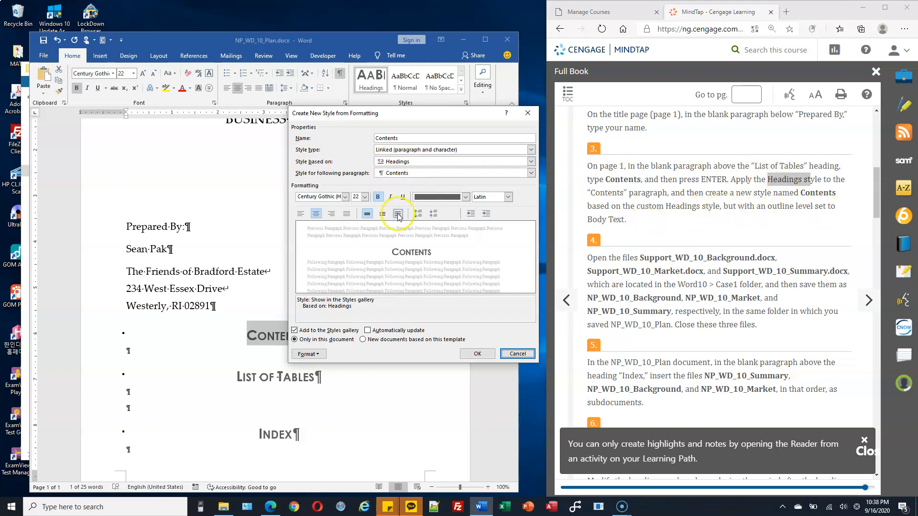
pyautogui.click(476, 353)
# Copy Support_WD_10_Background.docx, Support_WD_10_Market.docx and Support_WD_10_Summary.docx from the Word10 Case1 folder into the Homework folder.
pyautogui.scroll(-2, 620, 252)
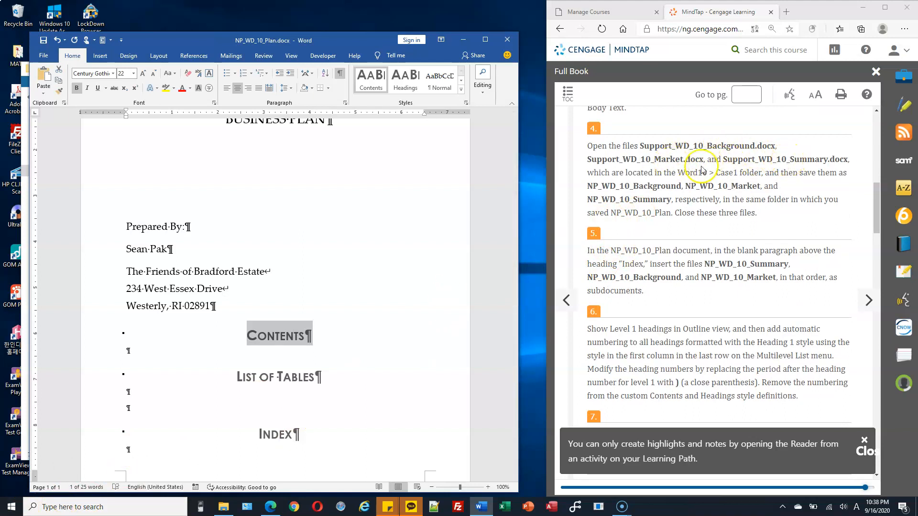
pyautogui.click(223, 506)
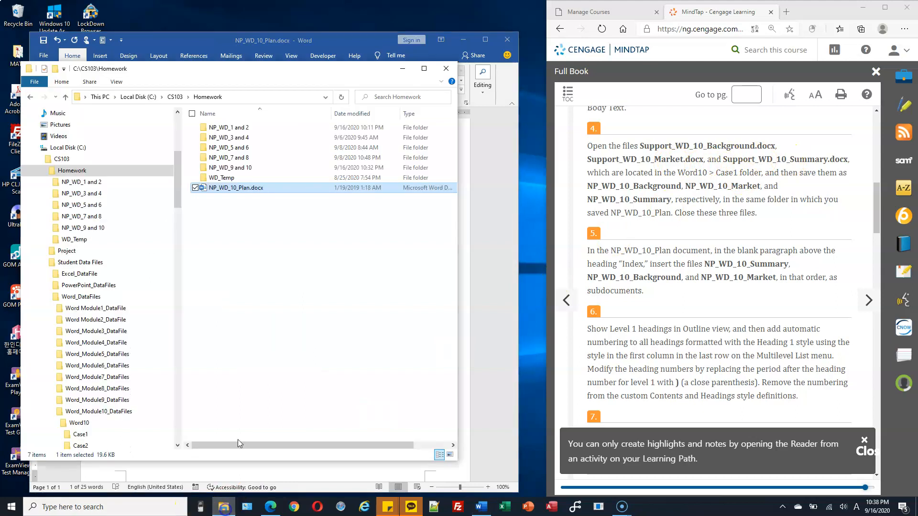
pyautogui.scroll(-3, 122, 353)
pyautogui.click(110, 355)
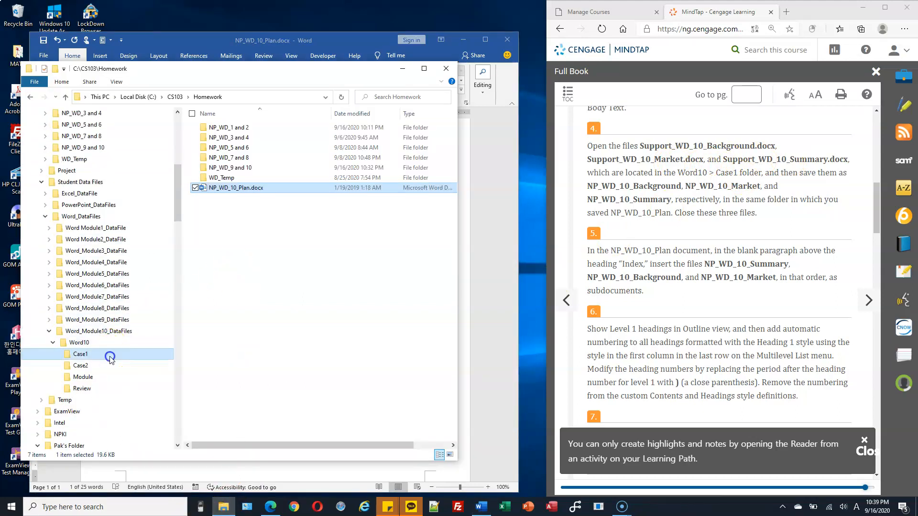
pyautogui.moveTo(276, 187); pyautogui.dragTo(256, 140)
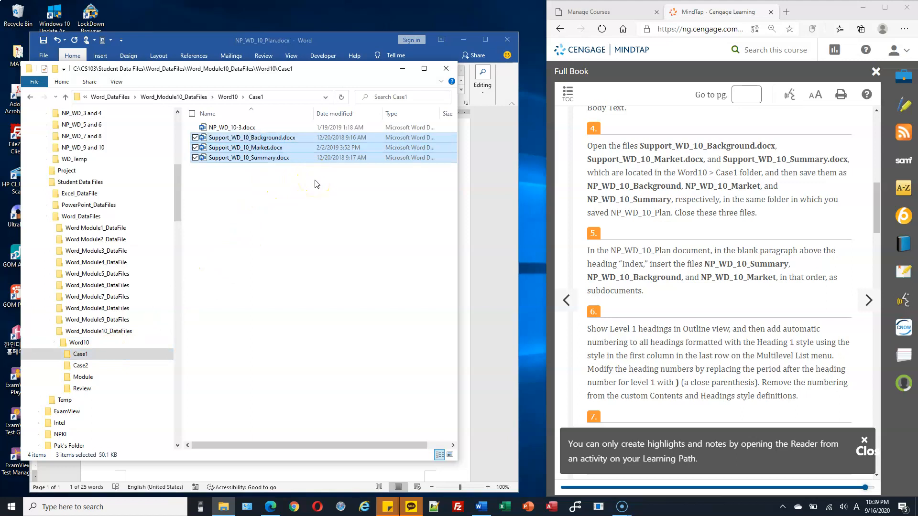
pyautogui.scroll(2, 102, 168)
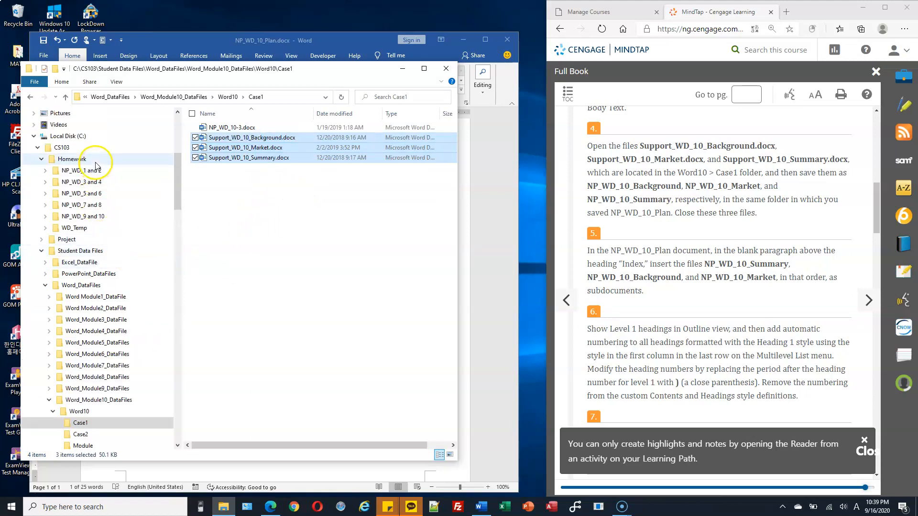
pyautogui.click(95, 162)
pyautogui.hotkey('ctrl', 'v')
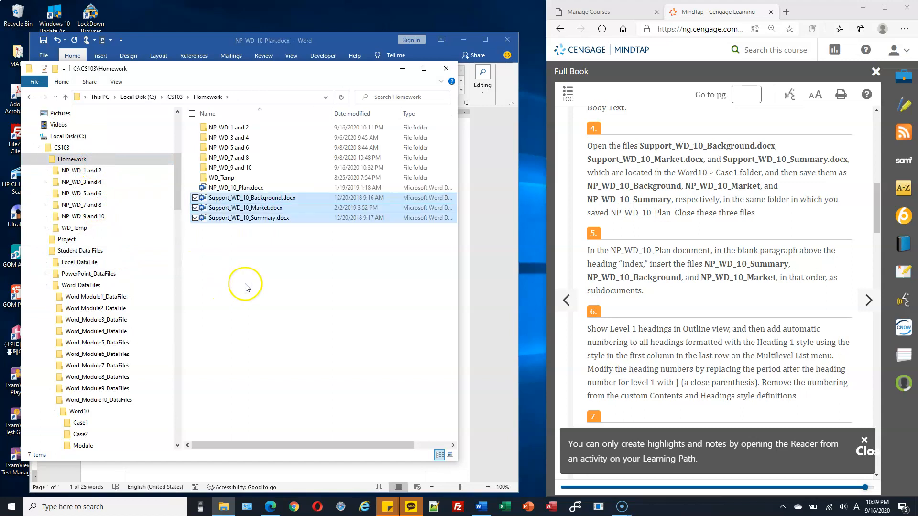
# Open the Homework copies of Support_WD_10_Background.docx, Support_WD_10_Market.docx and Support_WD_10_Summary.docx in Word.
pyautogui.click(256, 201)
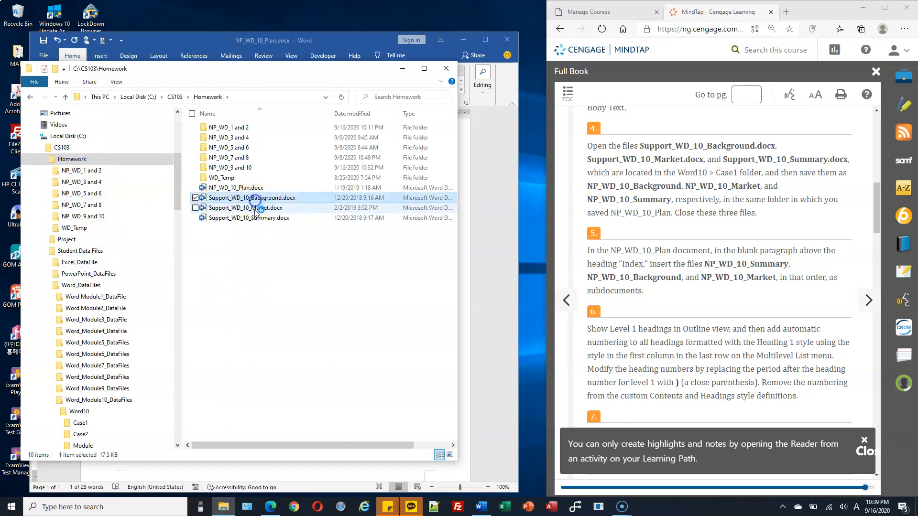
pyautogui.click(255, 209)
pyautogui.click(254, 219)
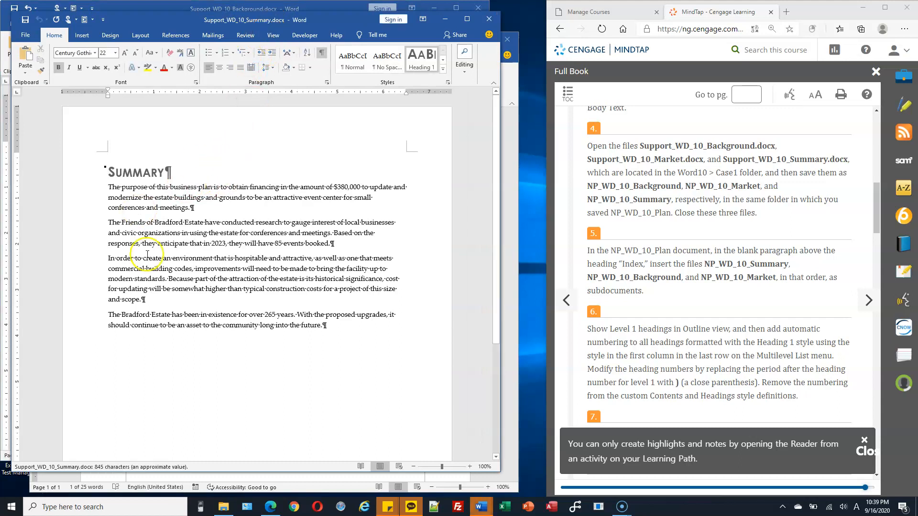
# Look through the Summary, Background and Market support documents, closing each one, and return to NP_WD_10_Plan.docx.
pyautogui.scroll(-2, 191, 252)
pyautogui.scroll(1, 191, 215)
pyautogui.click(489, 21)
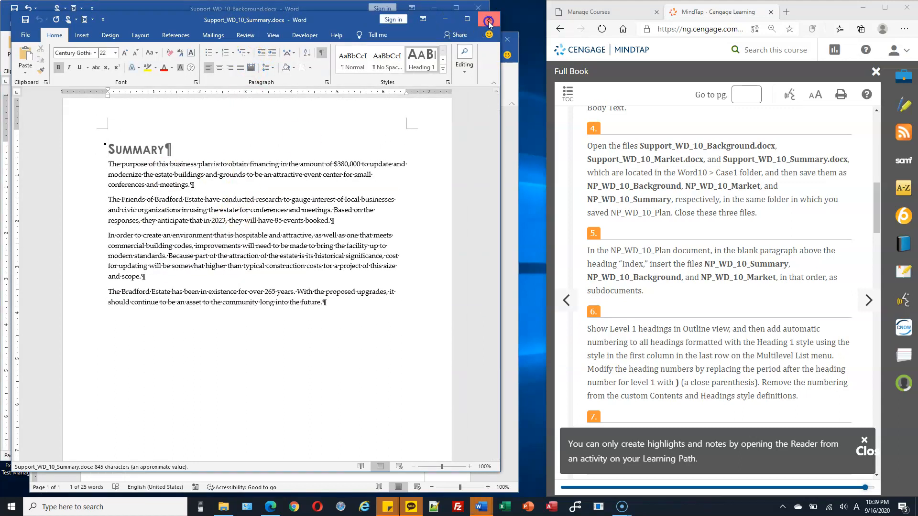
pyautogui.click(316, 9)
pyautogui.scroll(-15, 241, 220)
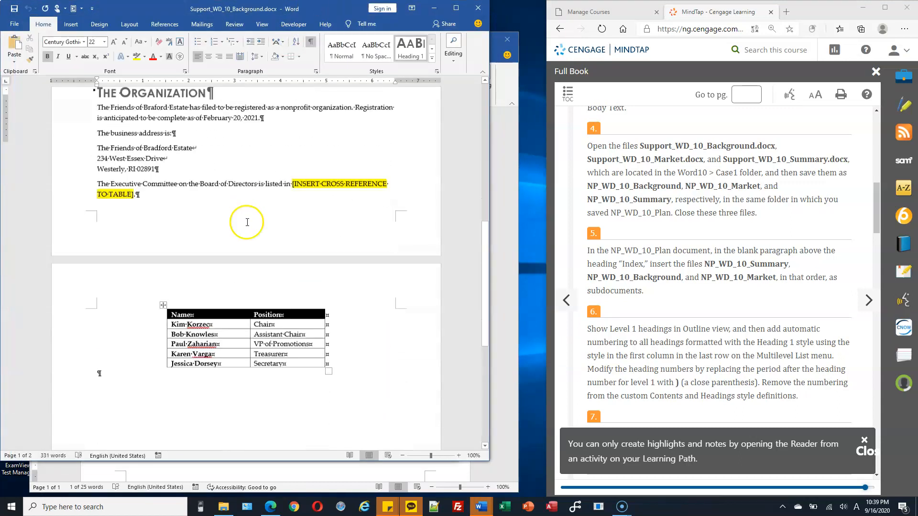
pyautogui.click(478, 7)
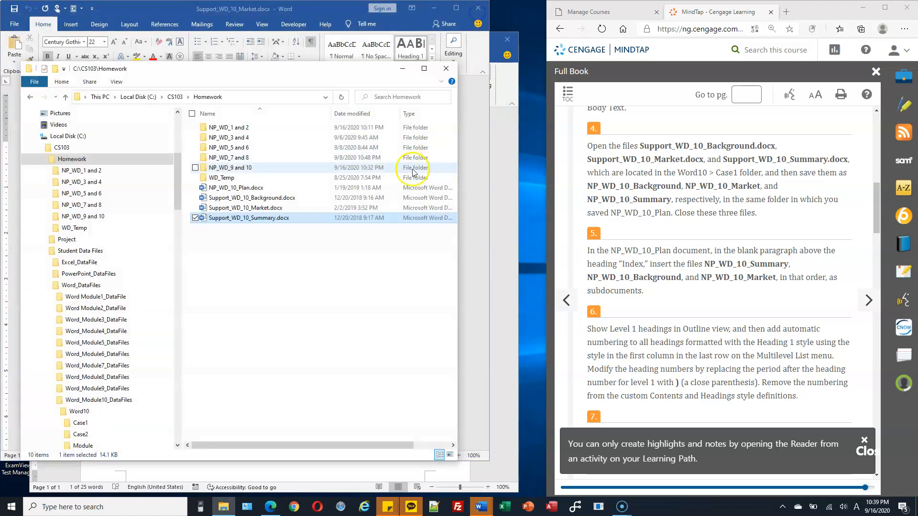
pyautogui.click(463, 143)
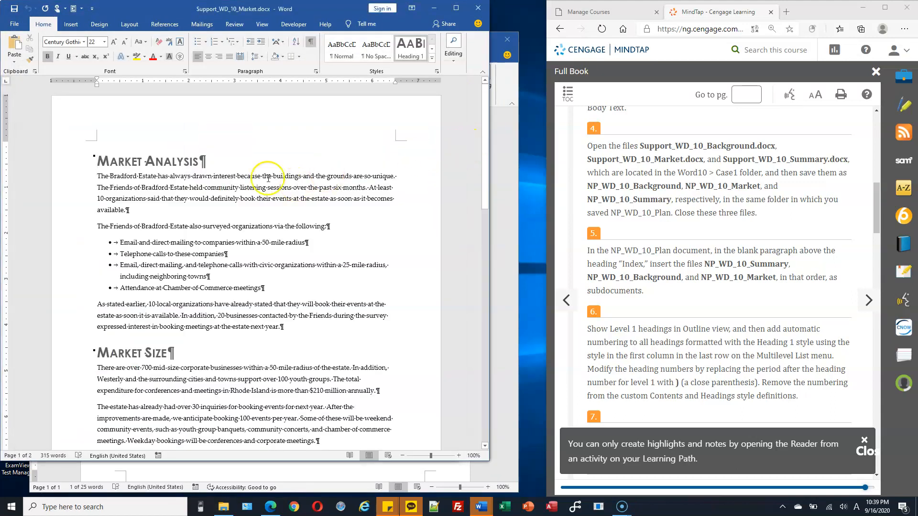
pyautogui.scroll(-10, 270, 176)
pyautogui.scroll(-5, 342, 191)
pyautogui.scroll(9, 365, 172)
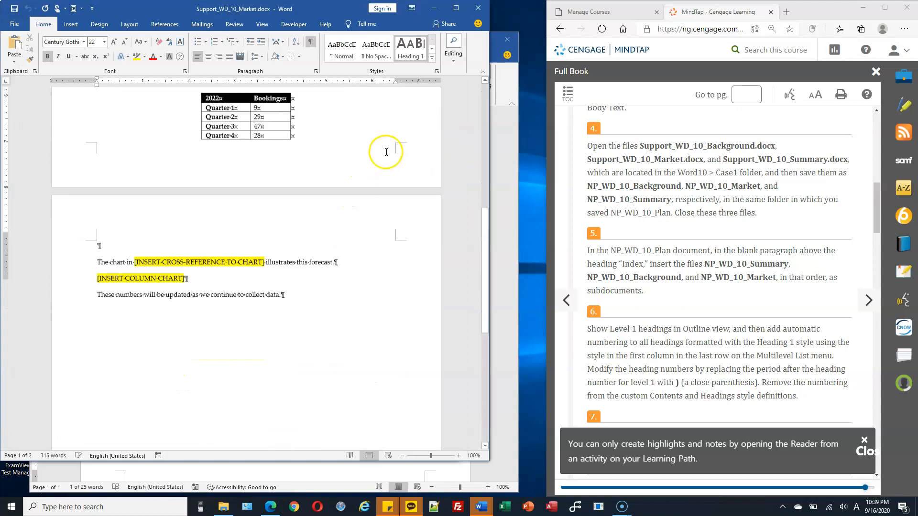
pyautogui.click(478, 8)
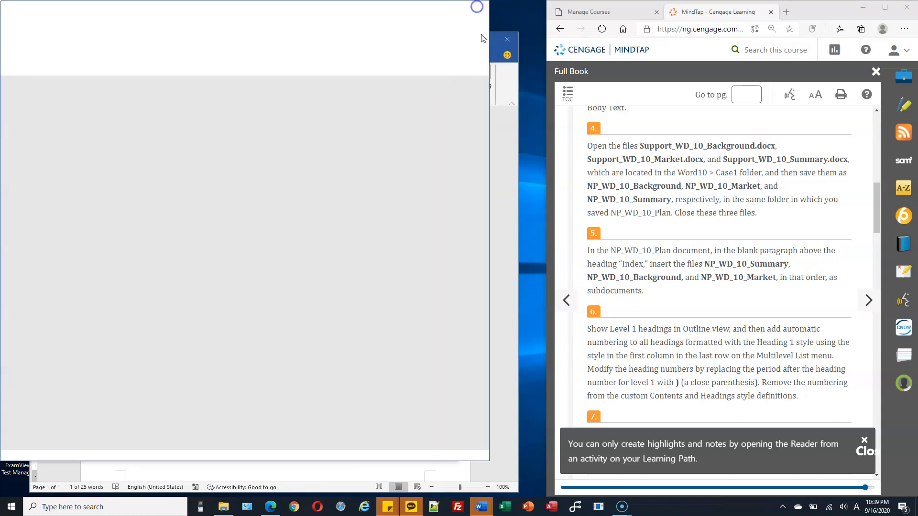
pyautogui.click(403, 68)
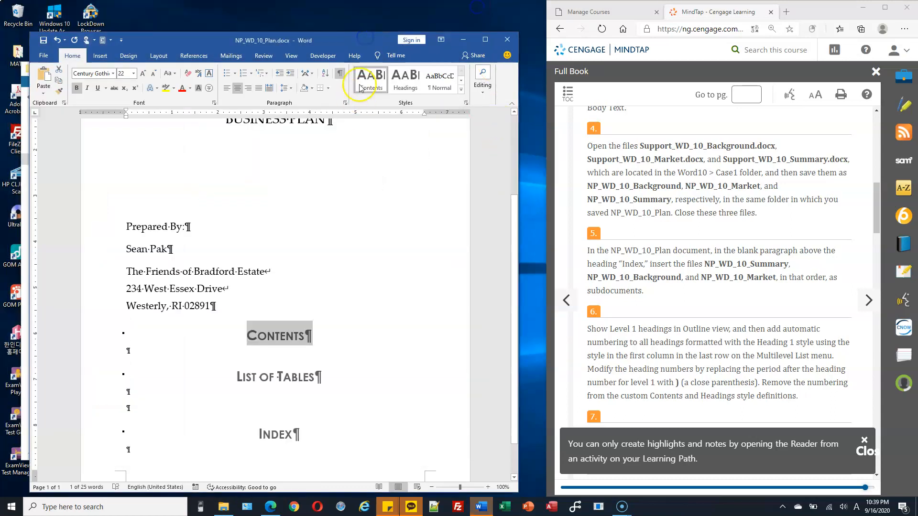
# Place the insertion point in the blank paragraph above the Index heading, then switch to Outline view with the master document tools shown.
pyautogui.doubleClick(364, 30)
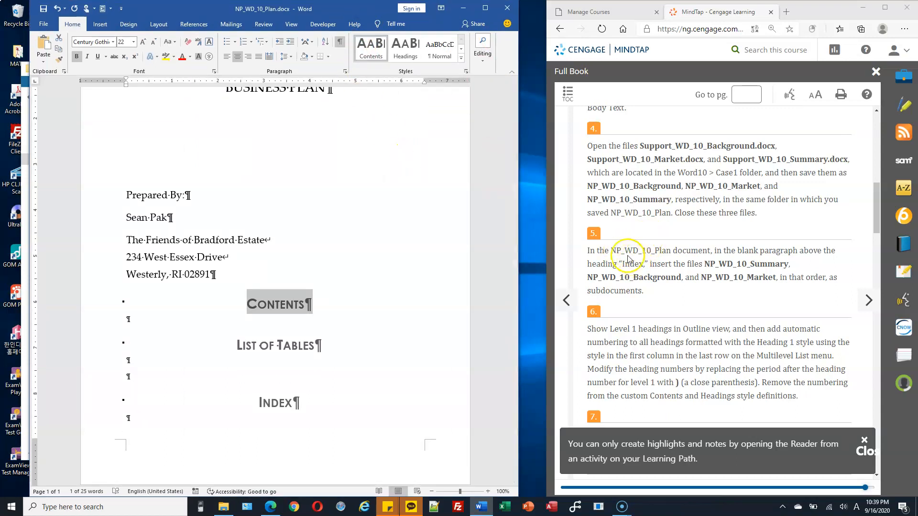
pyautogui.scroll(-1, 677, 241)
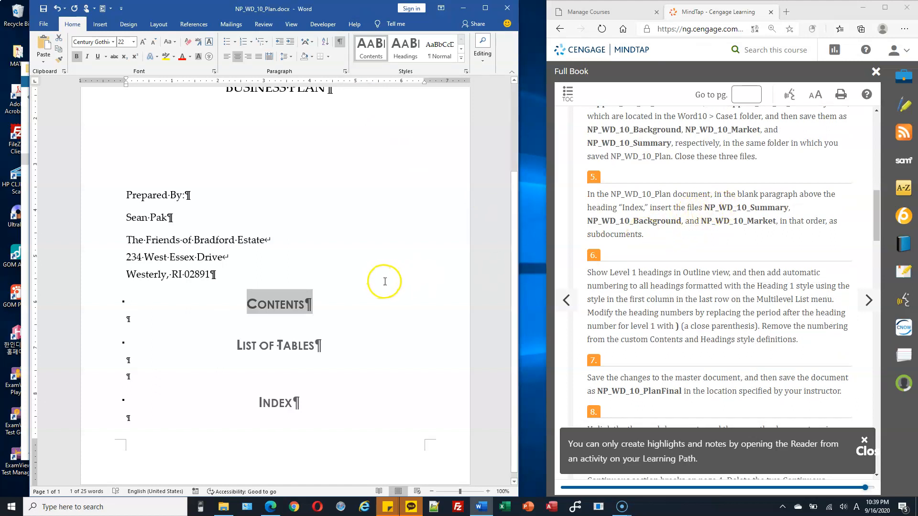
pyautogui.click(267, 388)
pyautogui.click(134, 375)
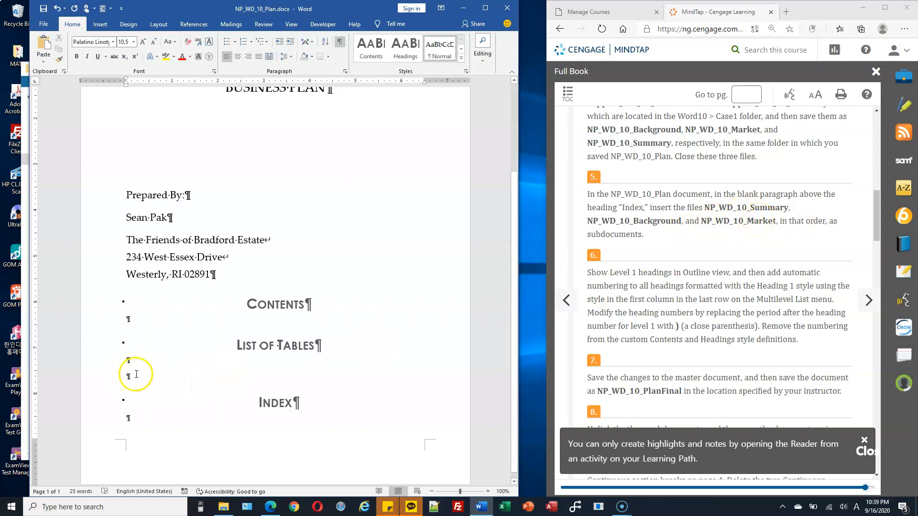
pyautogui.scroll(1, 128, 375)
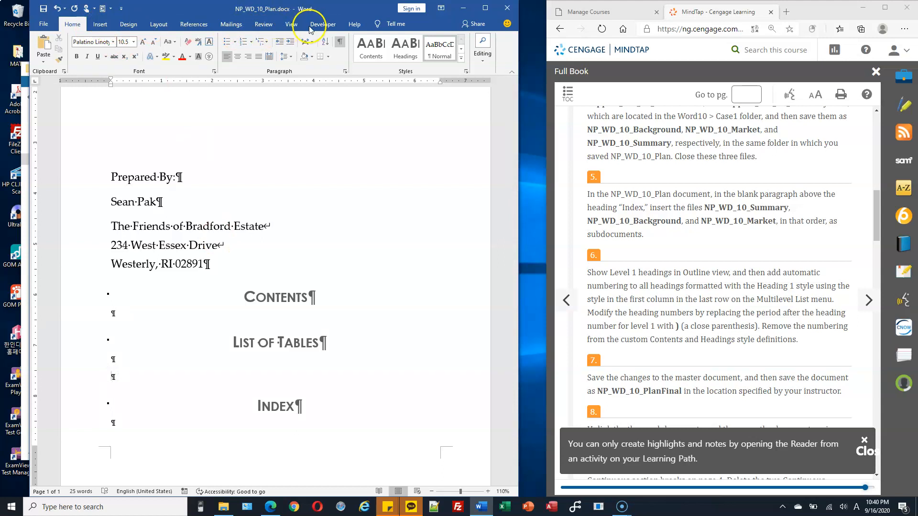
pyautogui.click(292, 24)
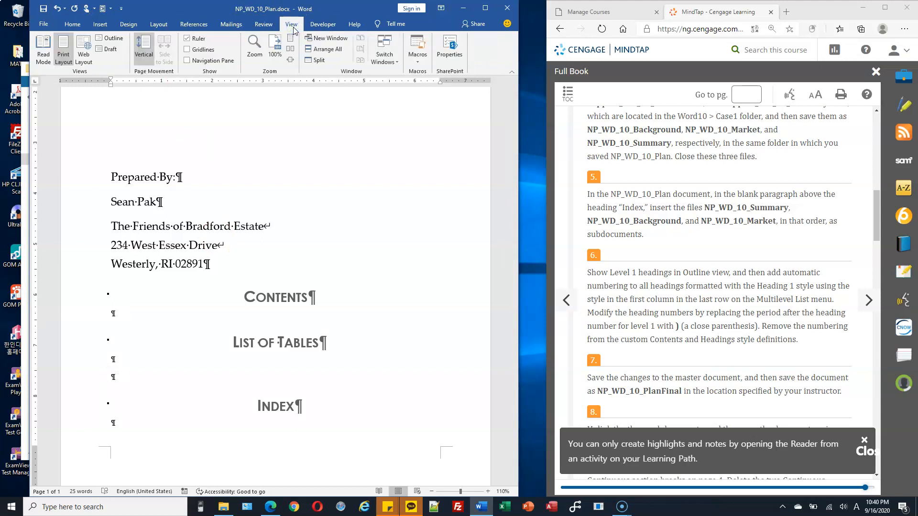
pyautogui.click(111, 39)
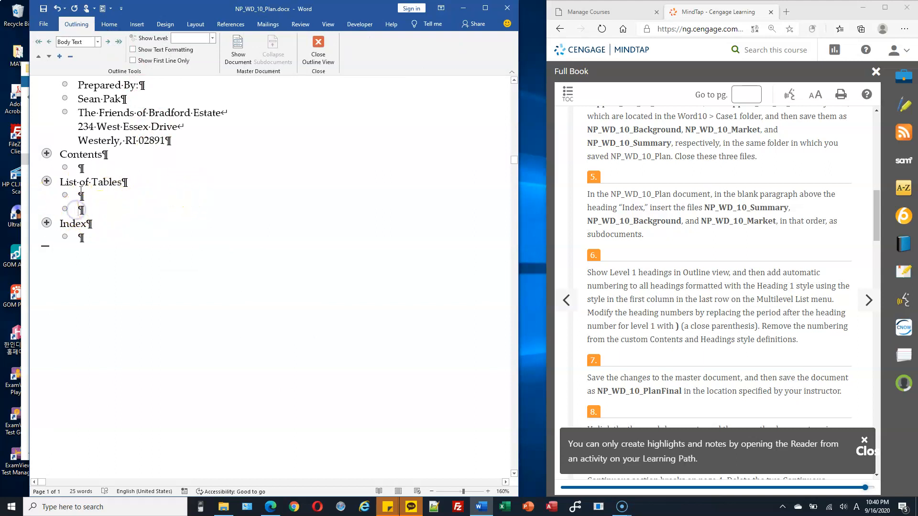
pyautogui.click(239, 48)
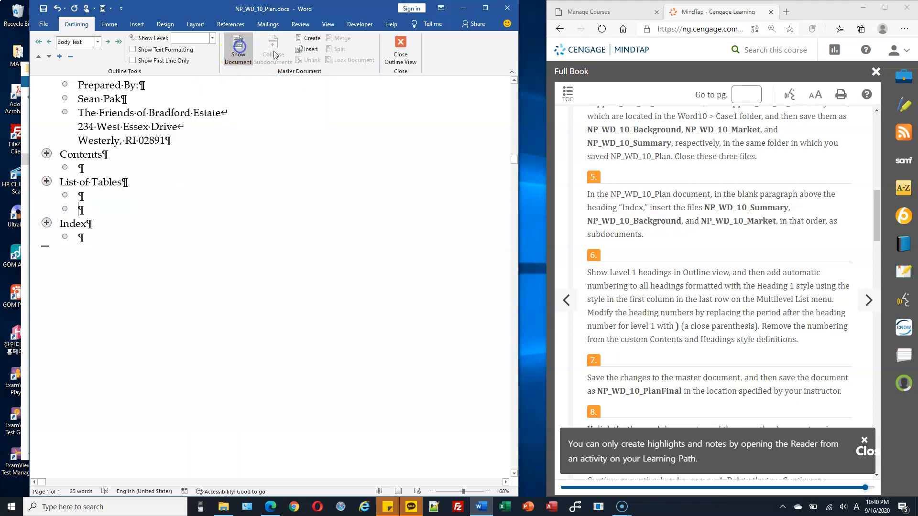
# Insert Support_WD_10_Summary.docx from the C: drive's CS103 Homework folder as a subdocument above the Index heading.
pyautogui.click(311, 50)
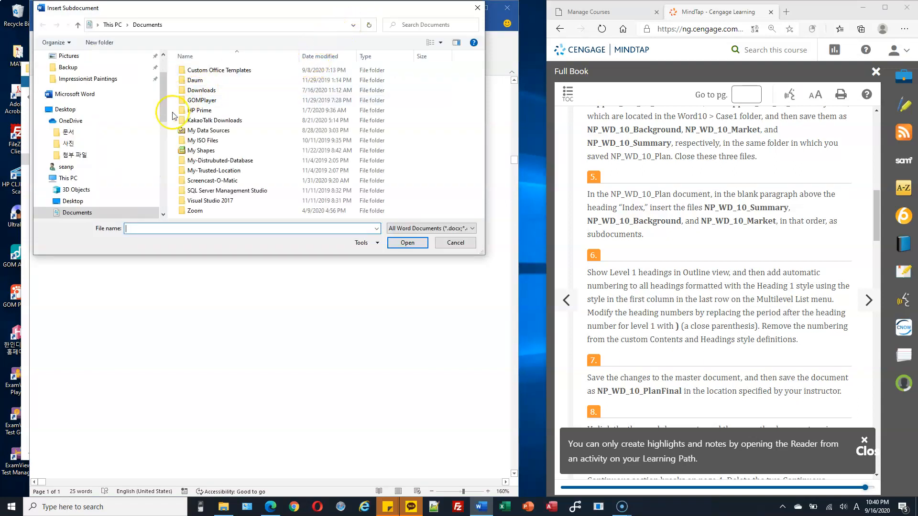
pyautogui.moveTo(162, 113); pyautogui.dragTo(165, 176)
pyautogui.click(46, 205)
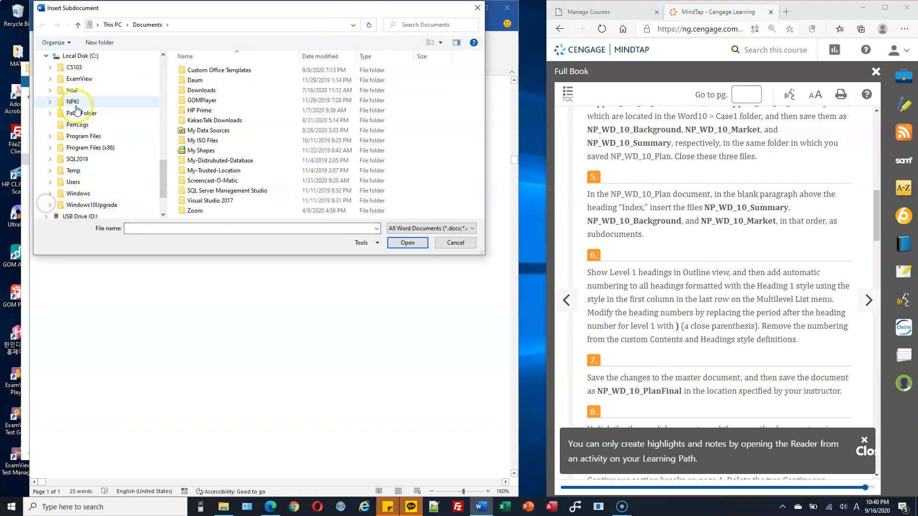
pyautogui.click(50, 67)
pyautogui.click(80, 78)
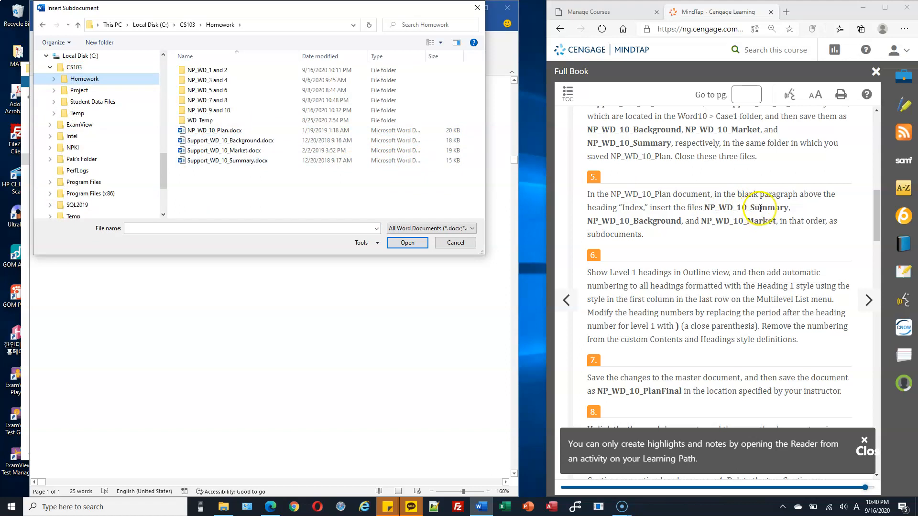
pyautogui.click(250, 160)
pyautogui.click(408, 243)
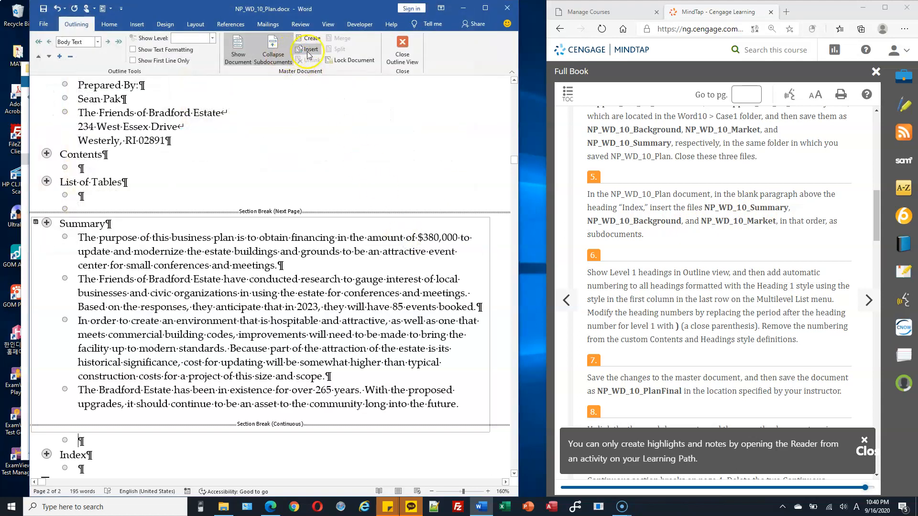
# Insert Support_WD_10_Background.docx and Support_WD_10_Market.docx, in that order, as subdocuments after the Summary subdocument.
pyautogui.click(309, 49)
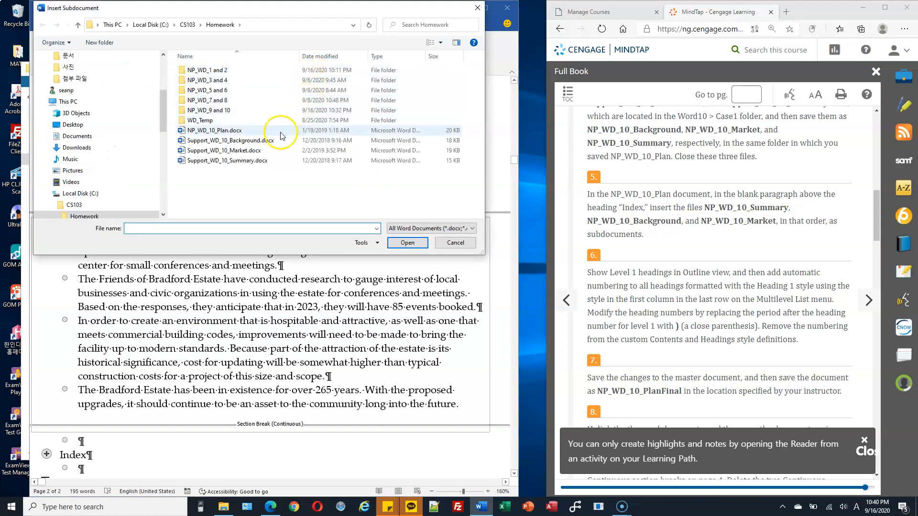
pyautogui.click(266, 141)
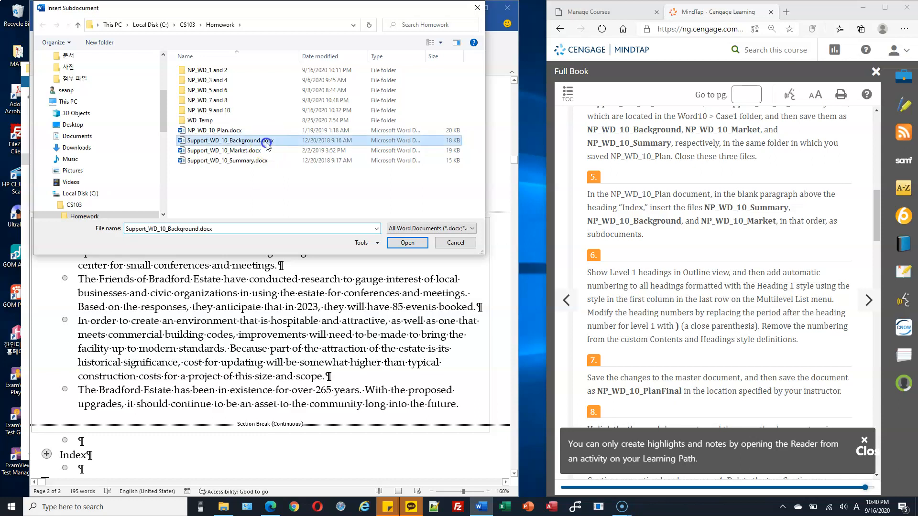
pyautogui.click(406, 243)
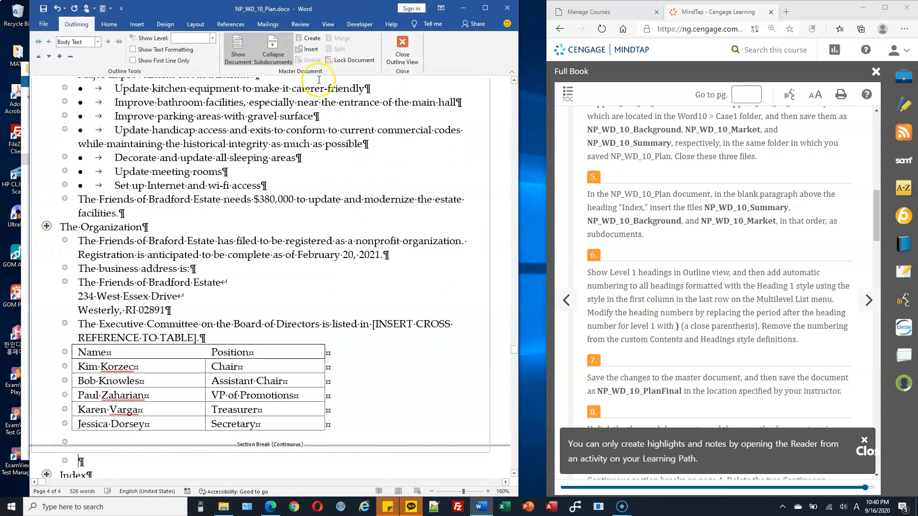
pyautogui.click(306, 49)
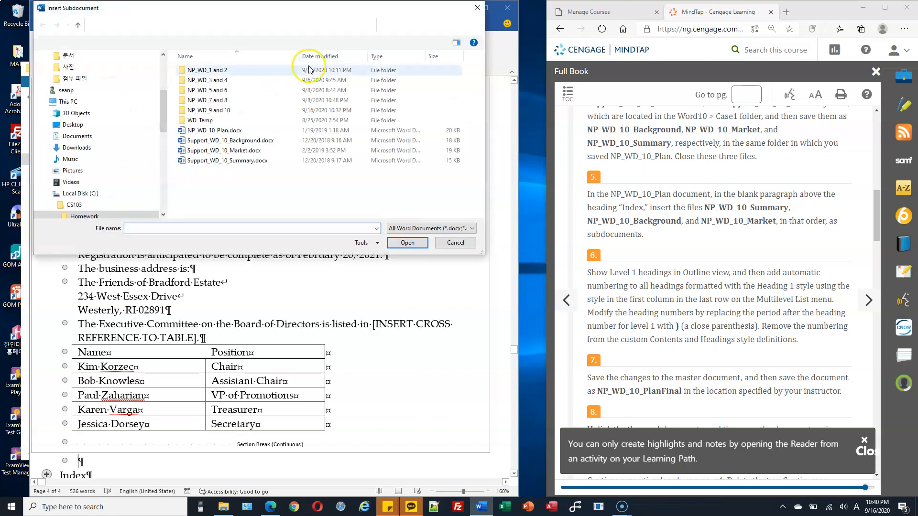
pyautogui.click(242, 150)
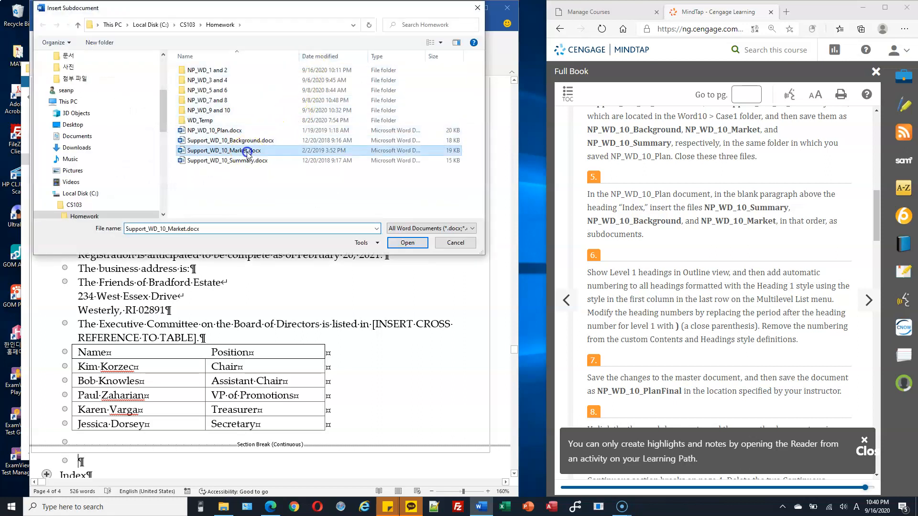
pyautogui.click(411, 243)
pyautogui.scroll(8, 412, 236)
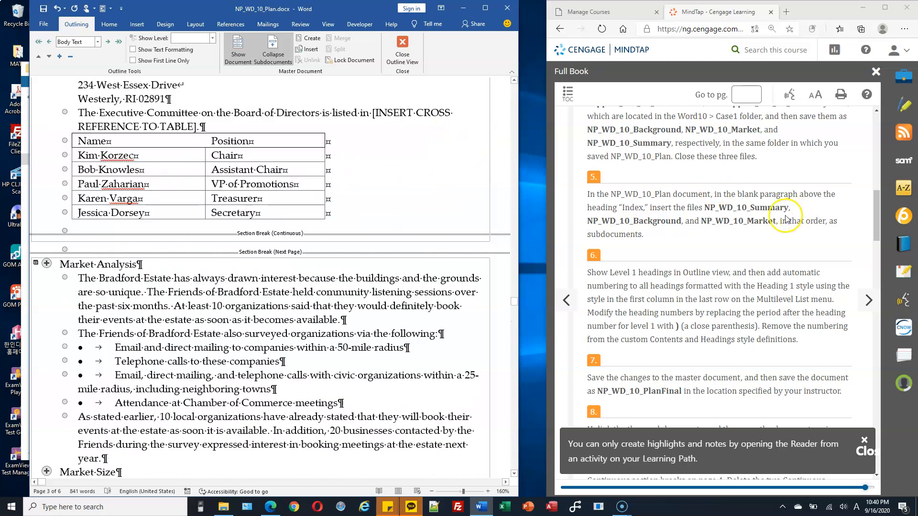
# Show only the Level 1 headings in the outline.
pyautogui.scroll(-4, 787, 213)
pyautogui.scroll(3, 787, 213)
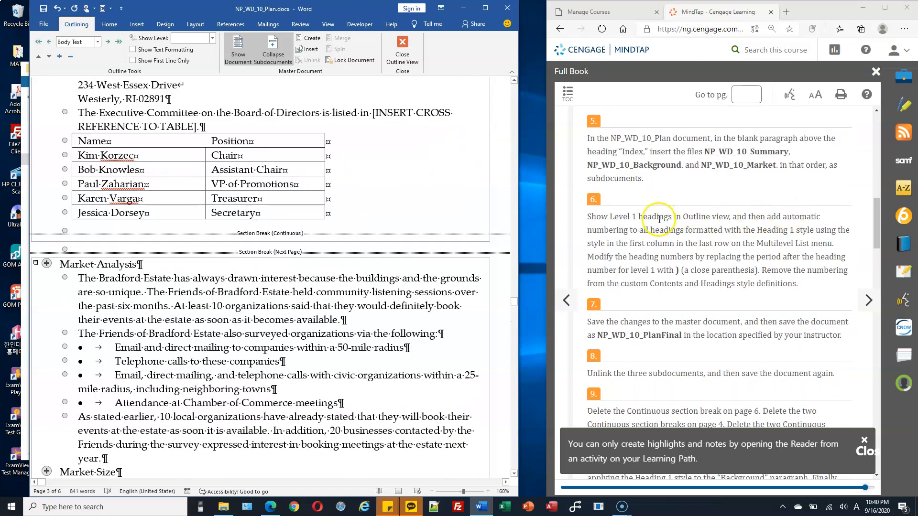
pyautogui.click(213, 38)
pyautogui.click(197, 50)
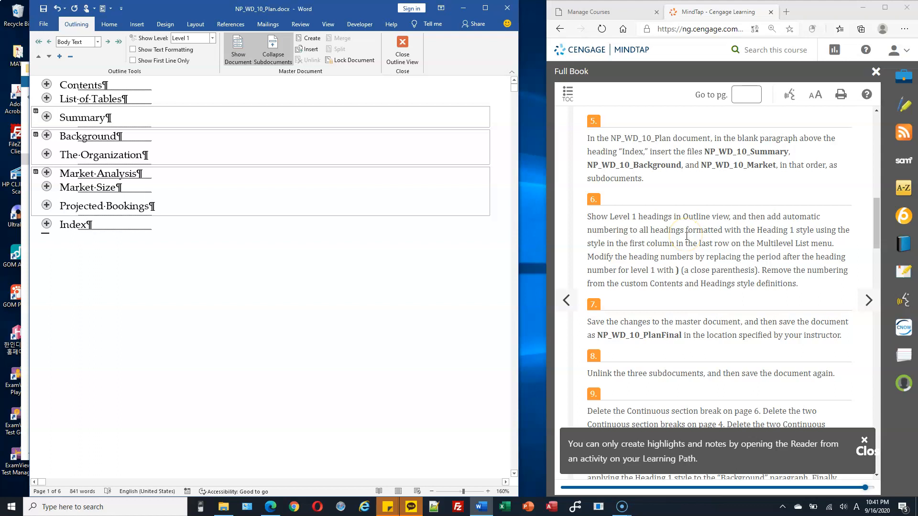
# Number the headings with the I., A., 1. heading multilevel list and replace the period after the level 1 number with a close parenthesis.
pyautogui.click(114, 26)
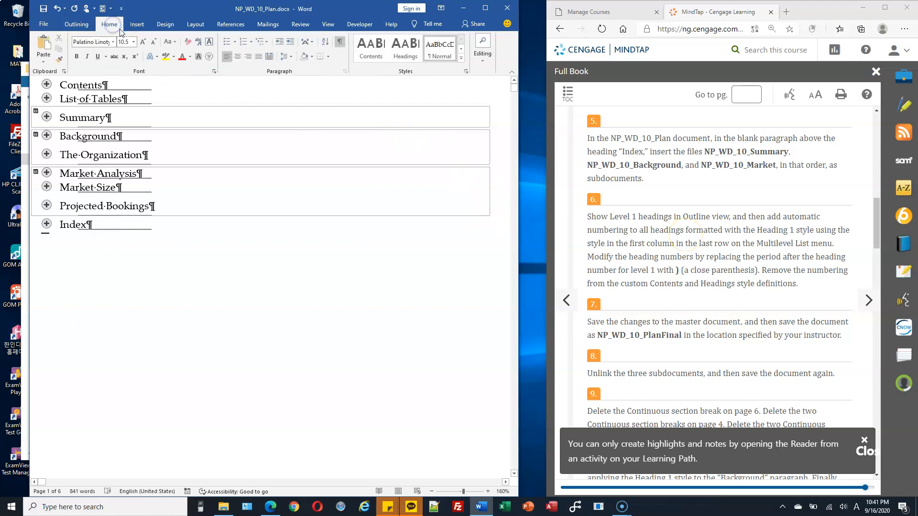
pyautogui.click(266, 44)
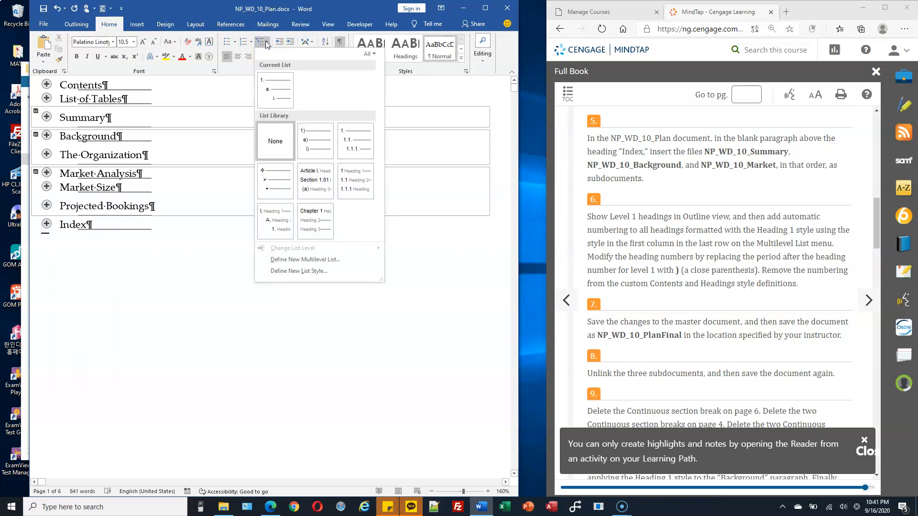
pyautogui.click(271, 229)
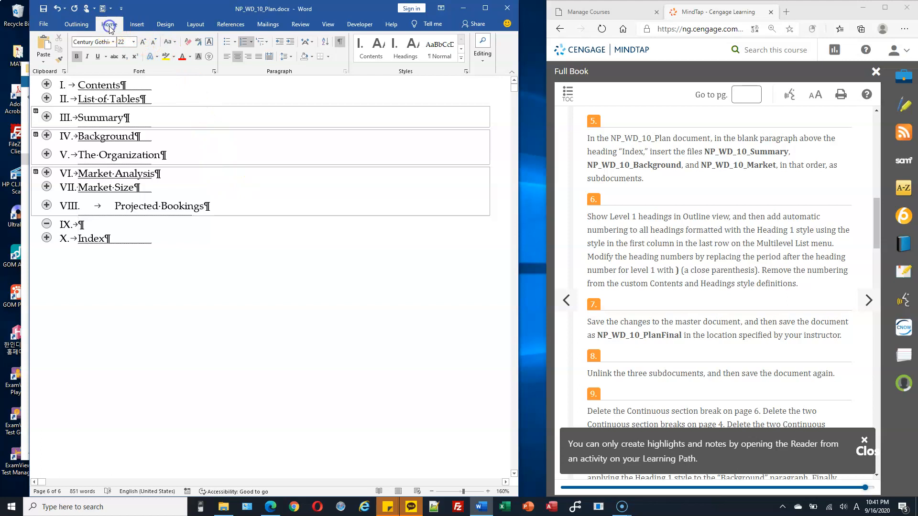
pyautogui.click(267, 44)
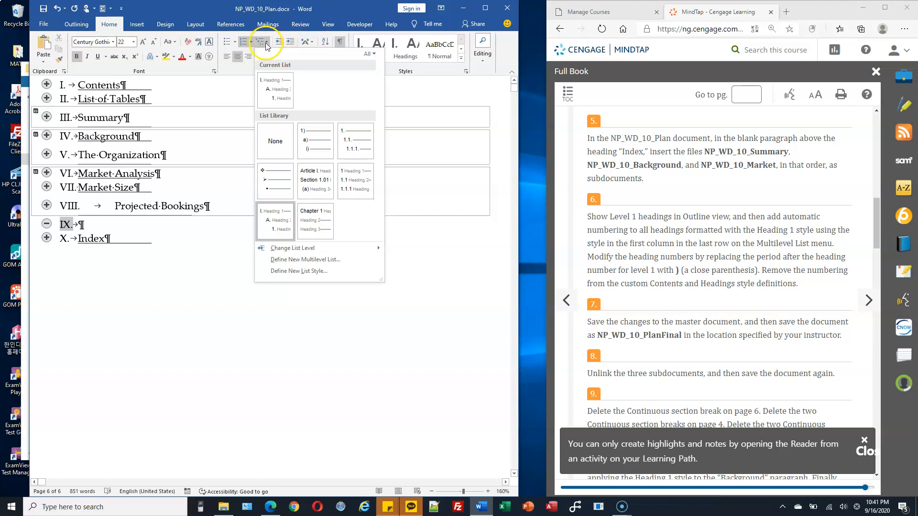
pyautogui.click(333, 261)
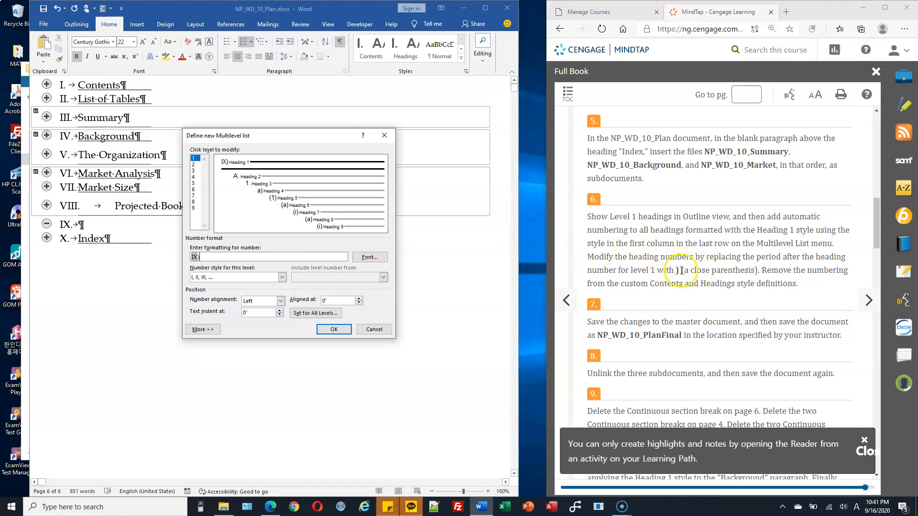
pyautogui.click(334, 330)
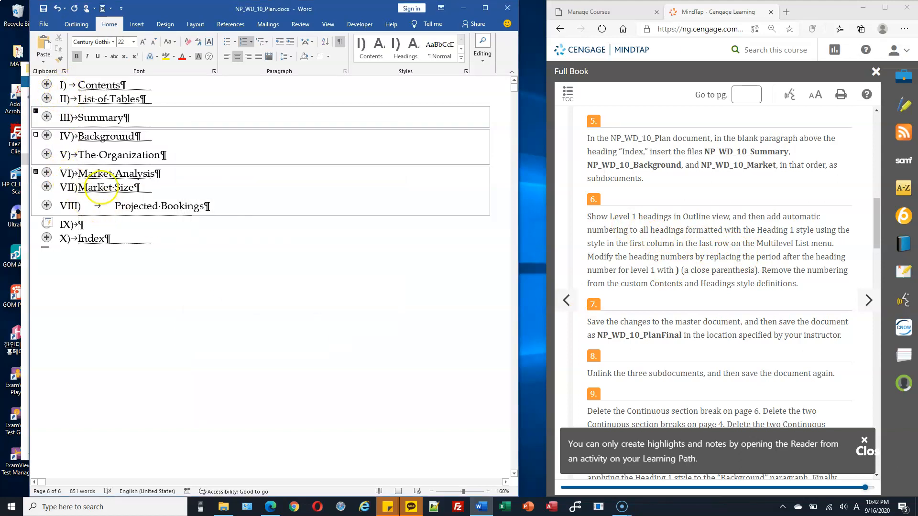
# Modify the Contents style so that its numbering is set to None.
pyautogui.scroll(-3, 809, 271)
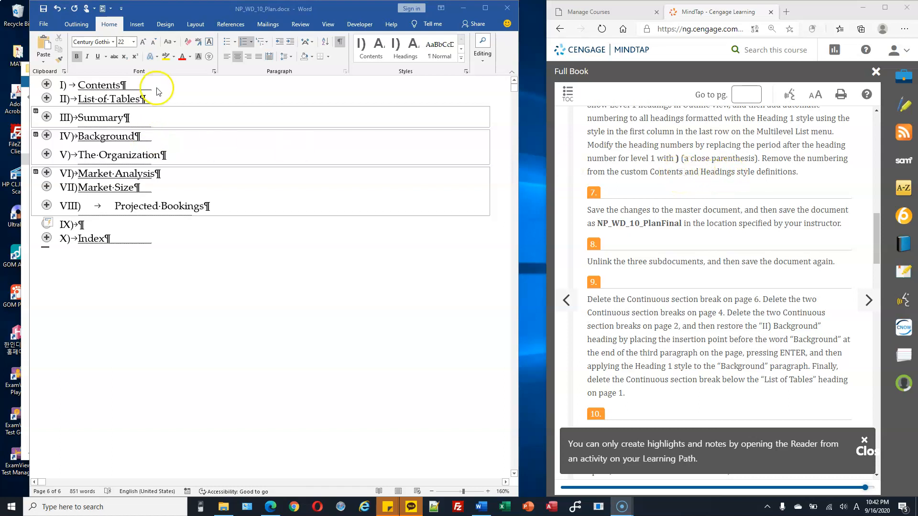
pyautogui.click(369, 51)
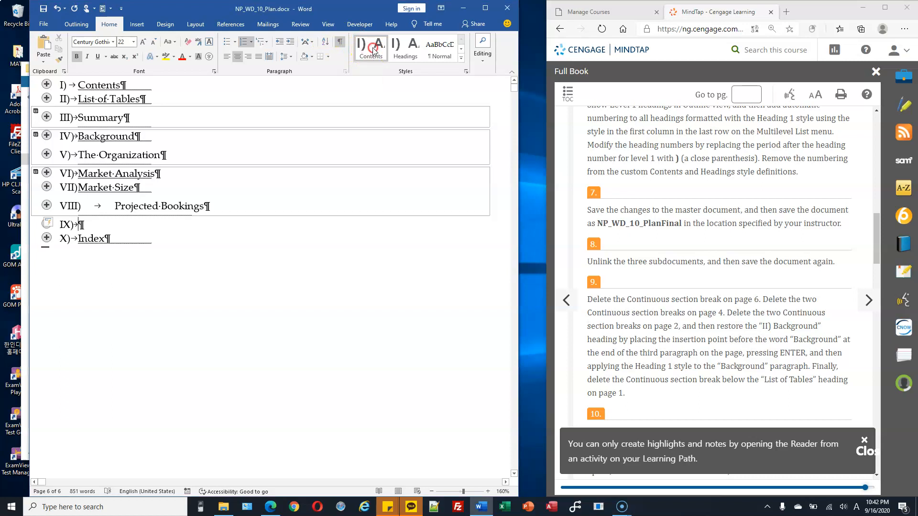
pyautogui.rightClick(376, 58)
pyautogui.click(398, 64)
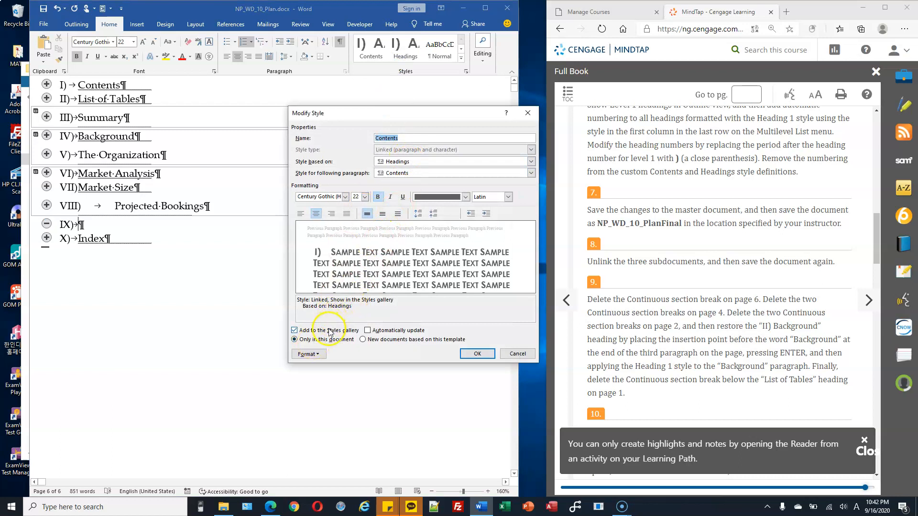
pyautogui.click(318, 356)
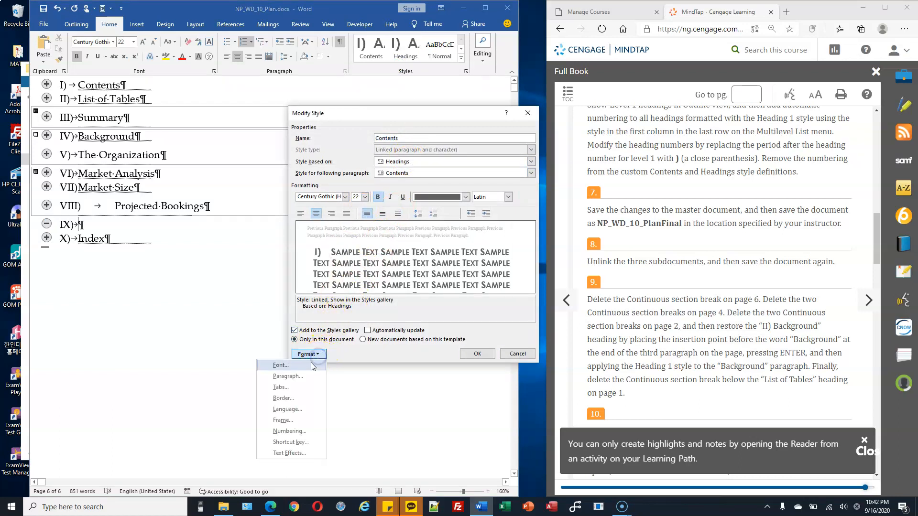
pyautogui.click(306, 431)
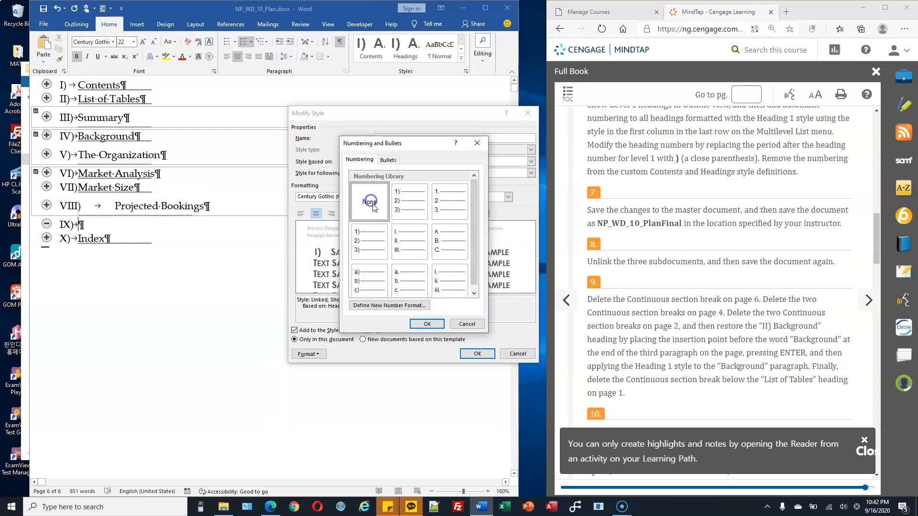
pyautogui.click(418, 323)
pyautogui.click(478, 356)
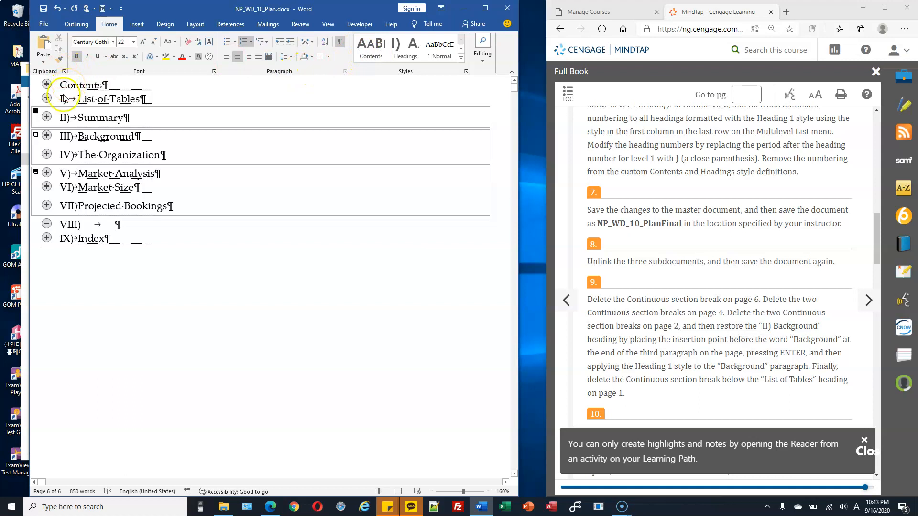
# Modify the Headings style so that its numbering is set to None.
pyautogui.rightClick(407, 52)
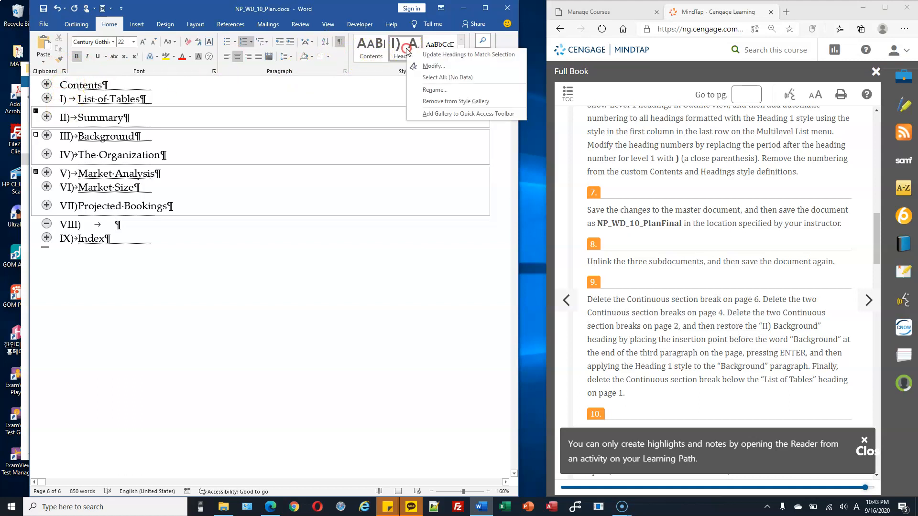
pyautogui.click(432, 67)
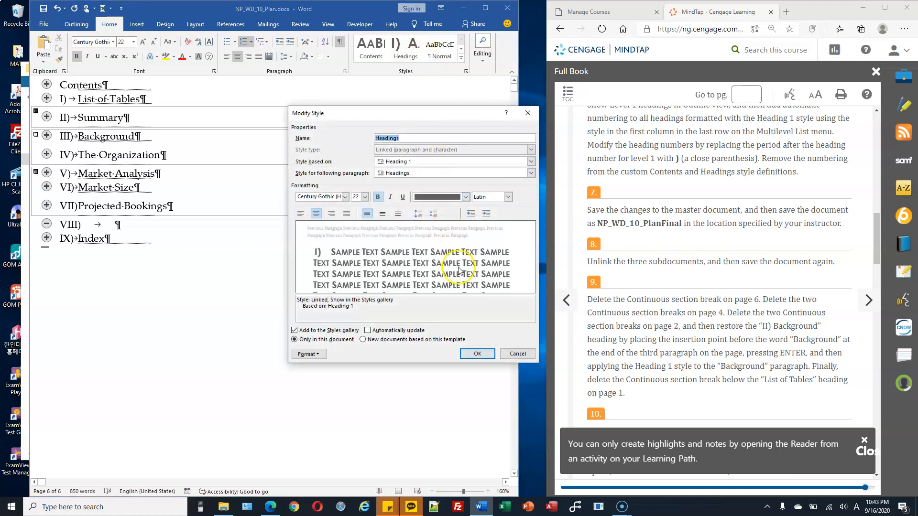
pyautogui.click(316, 354)
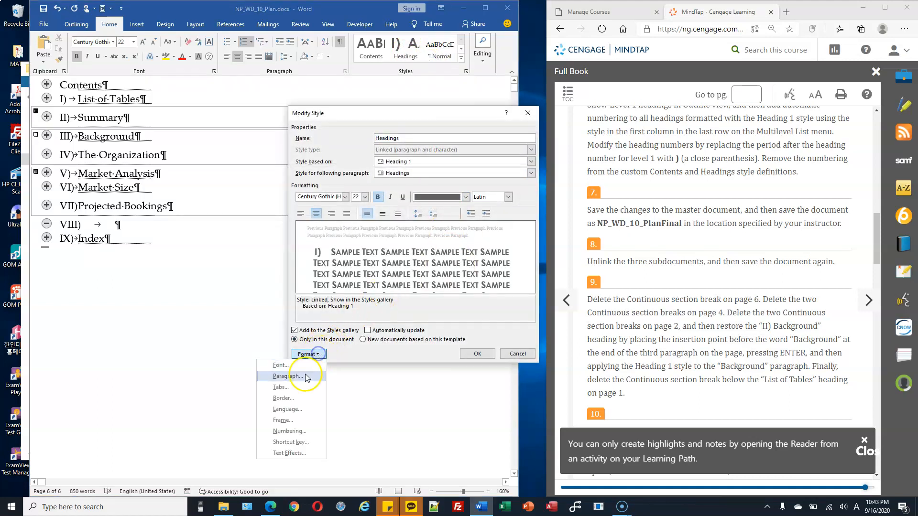
pyautogui.click(297, 430)
pyautogui.click(369, 201)
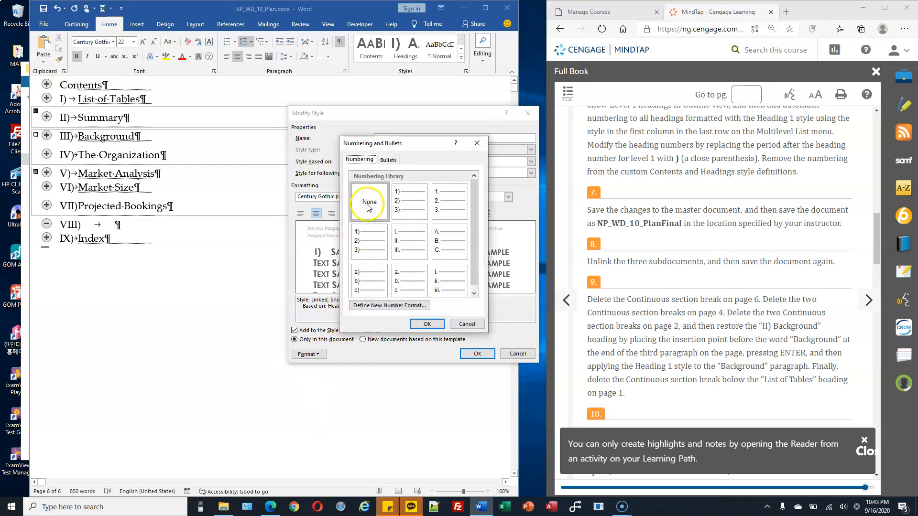
pyautogui.click(427, 324)
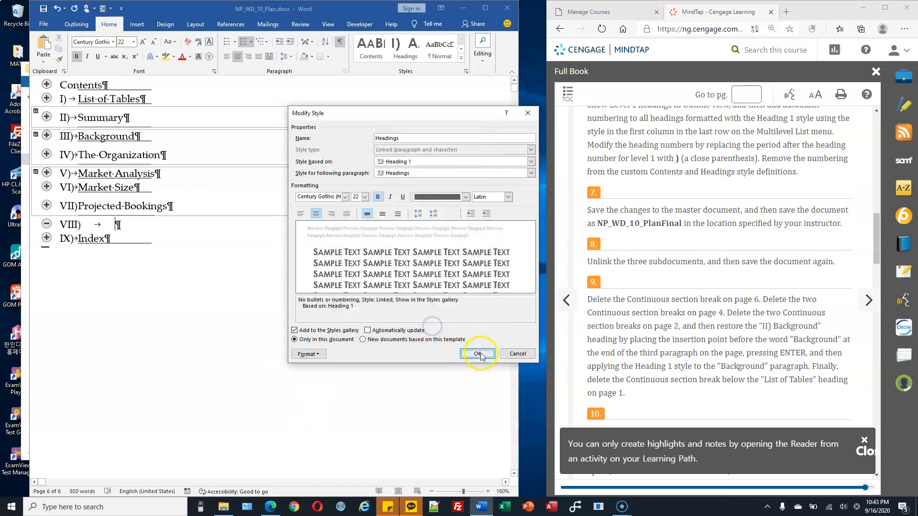
pyautogui.click(477, 354)
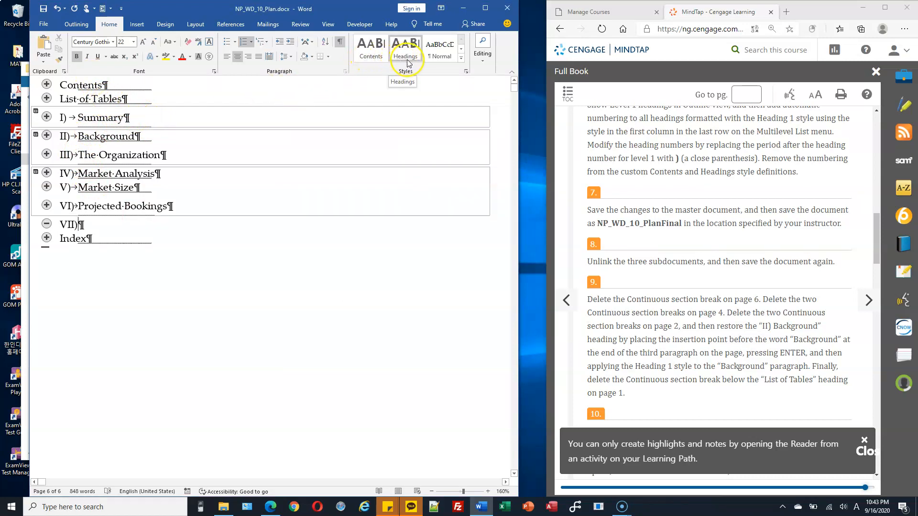
pyautogui.click(76, 85)
pyautogui.click(91, 230)
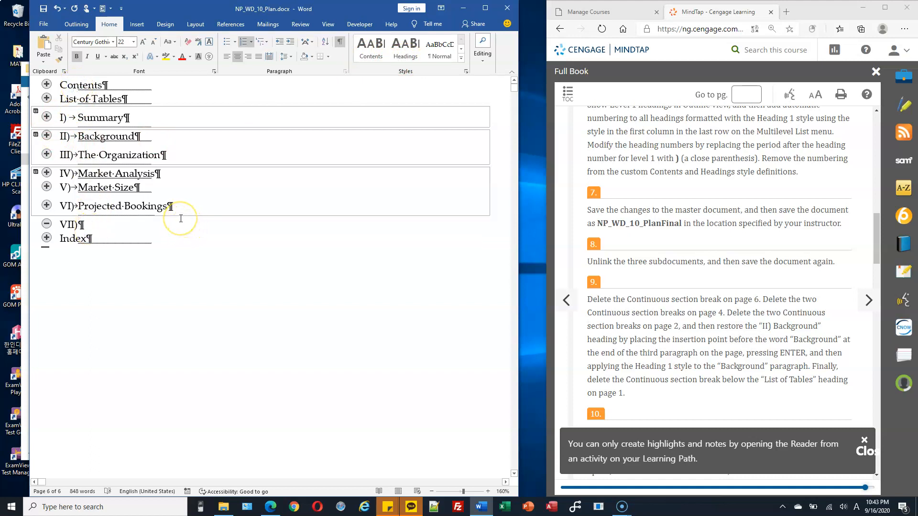
pyautogui.click(108, 226)
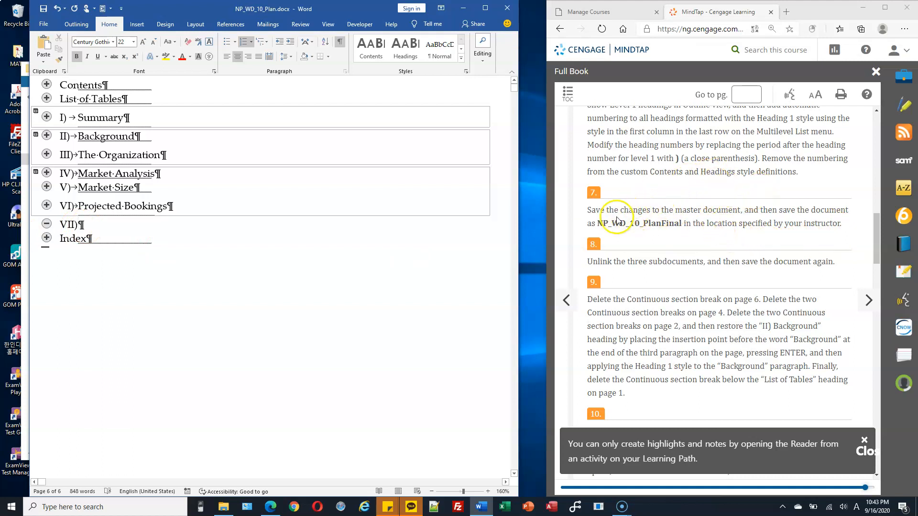
# Save the master document, and then save a copy as NP_WD_10_PlanFinal in the Homework folder.
pyautogui.click(44, 9)
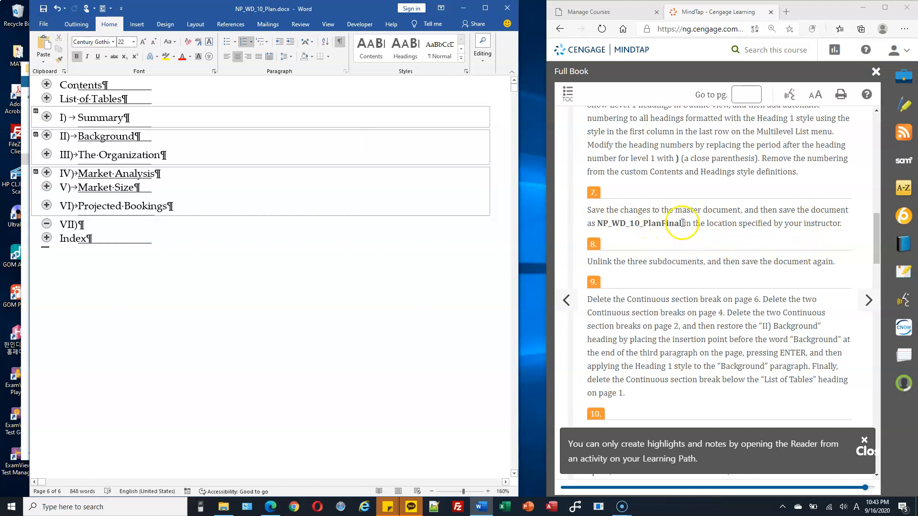
pyautogui.moveTo(682, 223); pyautogui.dragTo(630, 224)
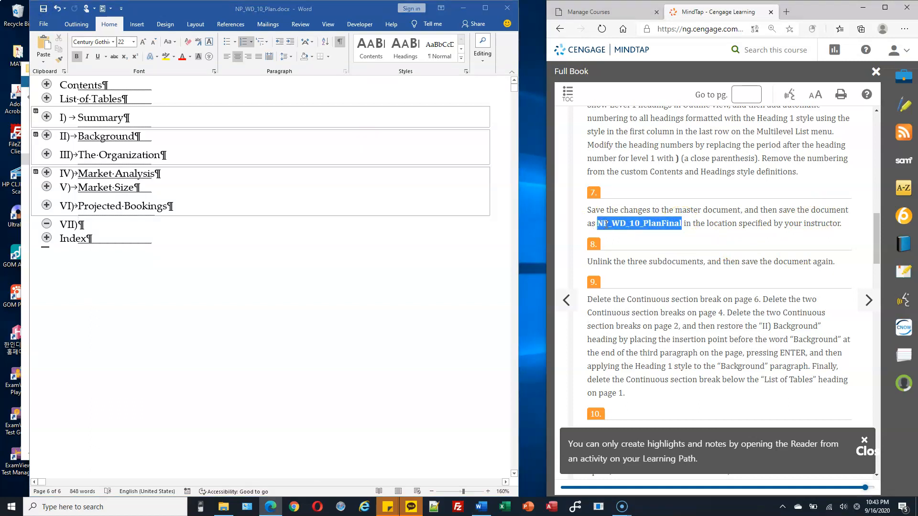
pyautogui.click(42, 27)
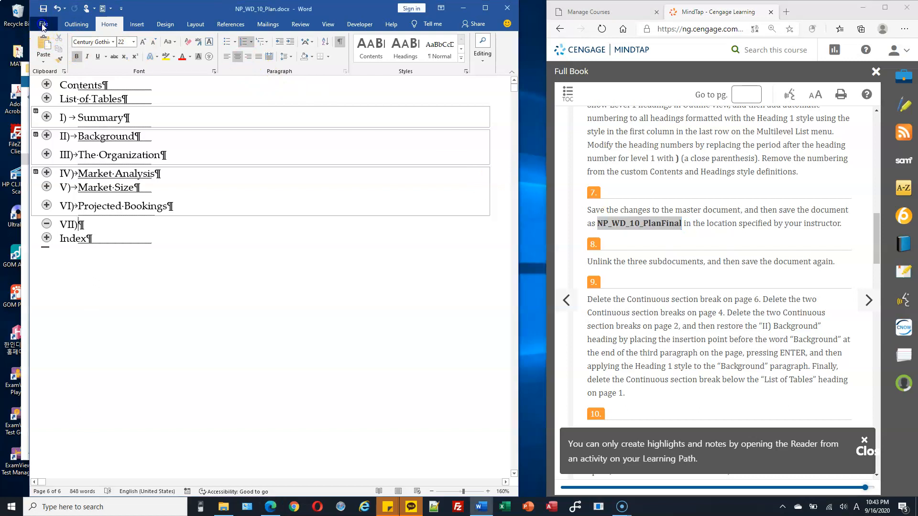
pyautogui.click(43, 26)
pyautogui.click(67, 152)
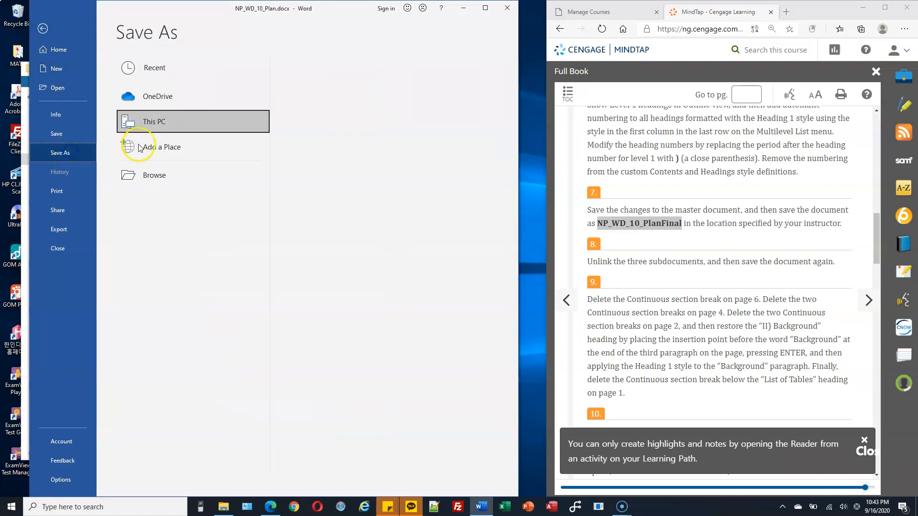
pyautogui.click(154, 175)
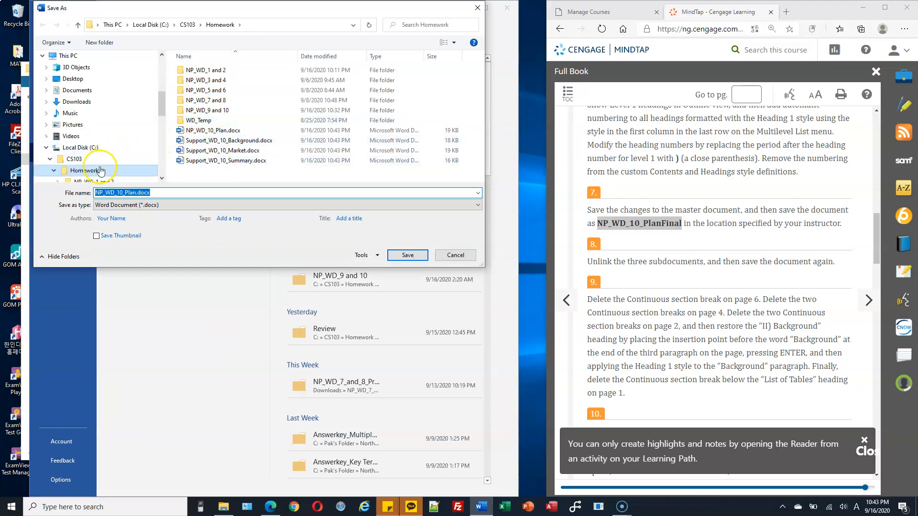
pyautogui.write('NP_WD_10_PlanFinal')
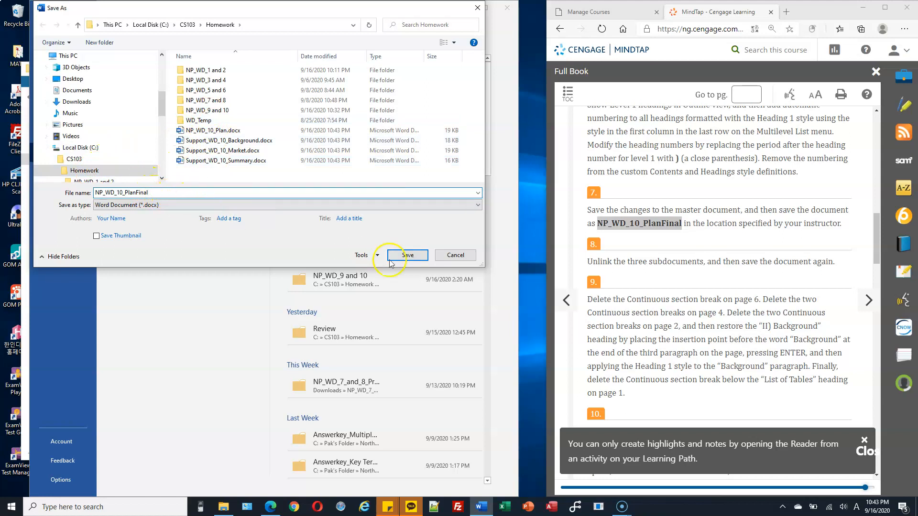
pyautogui.click(420, 257)
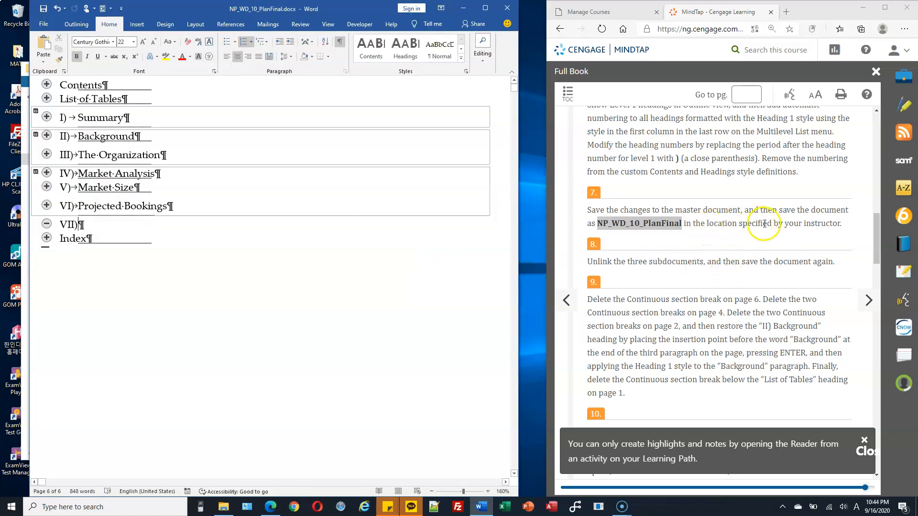
# Unlink the Summary, Background and Market Analysis subdocuments from the master document.
pyautogui.scroll(-3, 727, 231)
pyautogui.scroll(3, 669, 231)
pyautogui.click(600, 259)
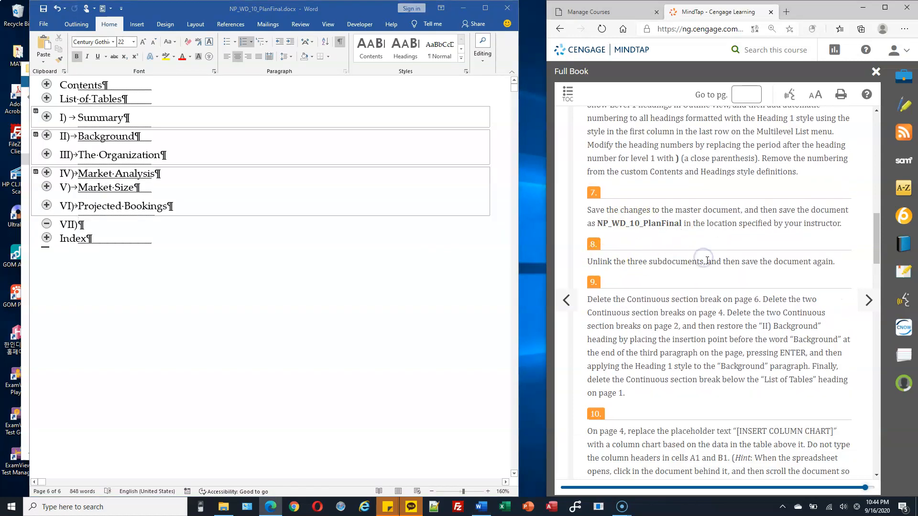
pyautogui.moveTo(661, 259); pyautogui.dragTo(701, 261)
pyautogui.click(354, 268)
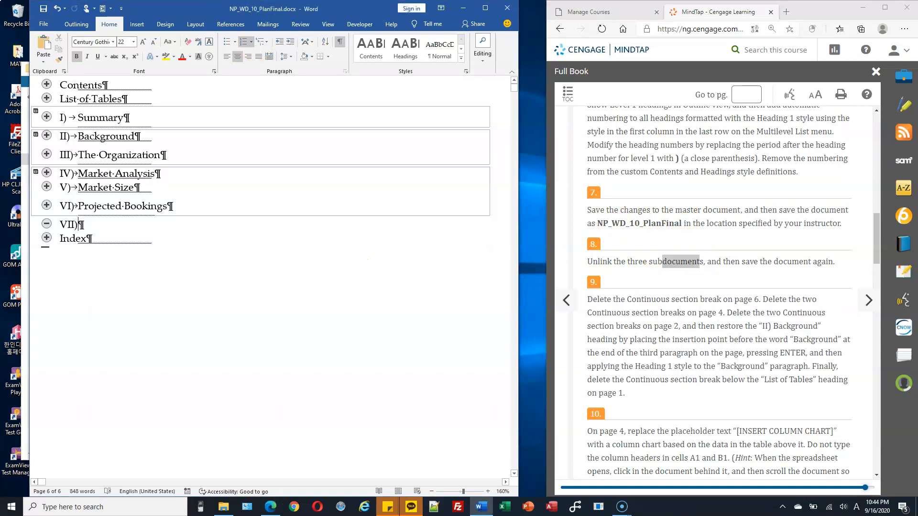
pyautogui.click(85, 26)
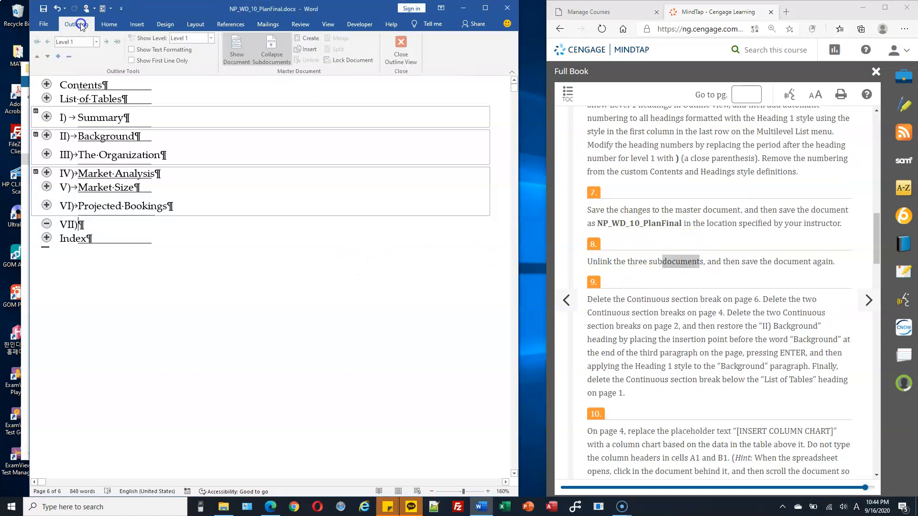
pyautogui.click(236, 46)
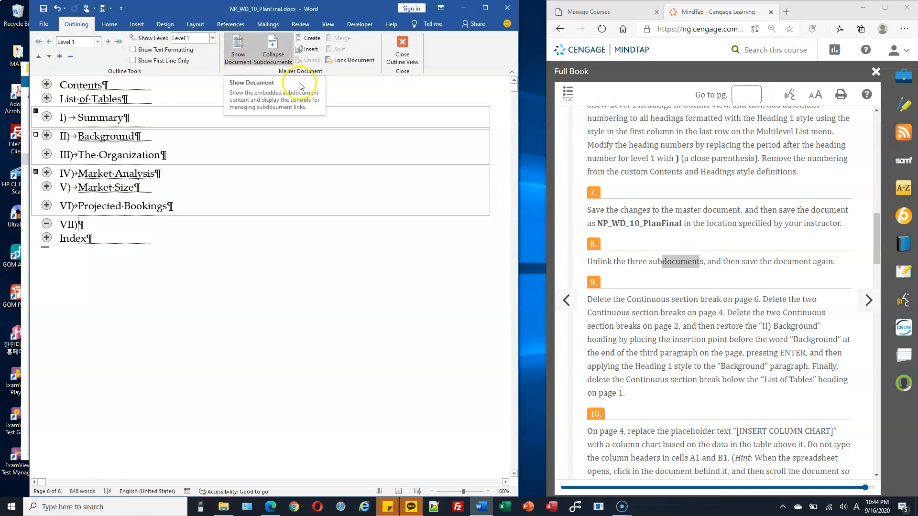
pyautogui.click(197, 122)
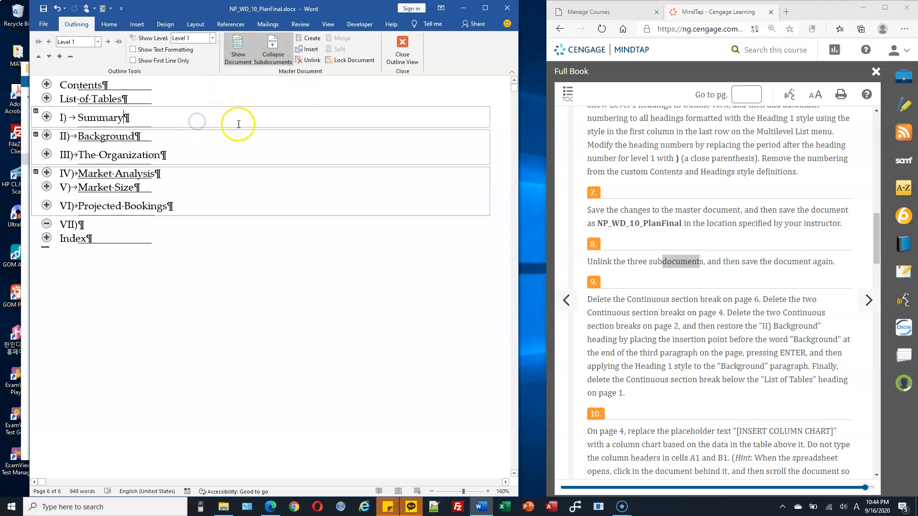
pyautogui.click(312, 61)
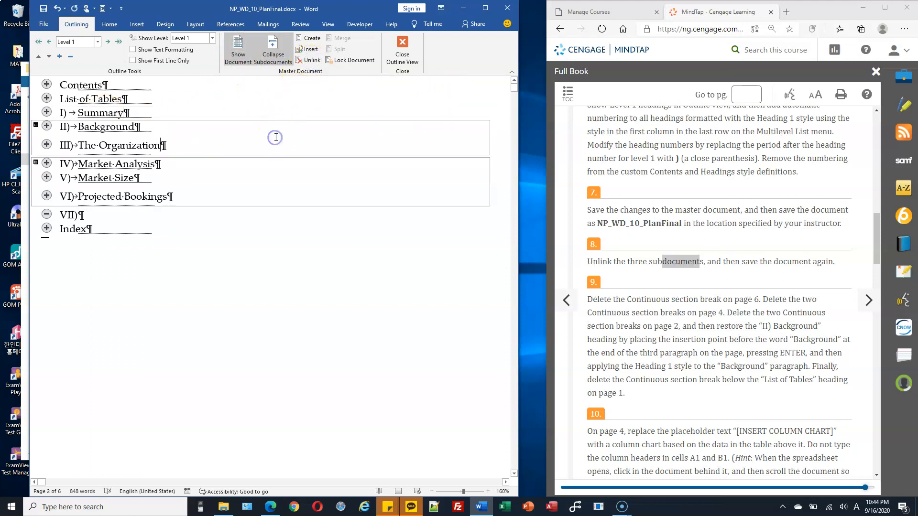
pyautogui.click(313, 62)
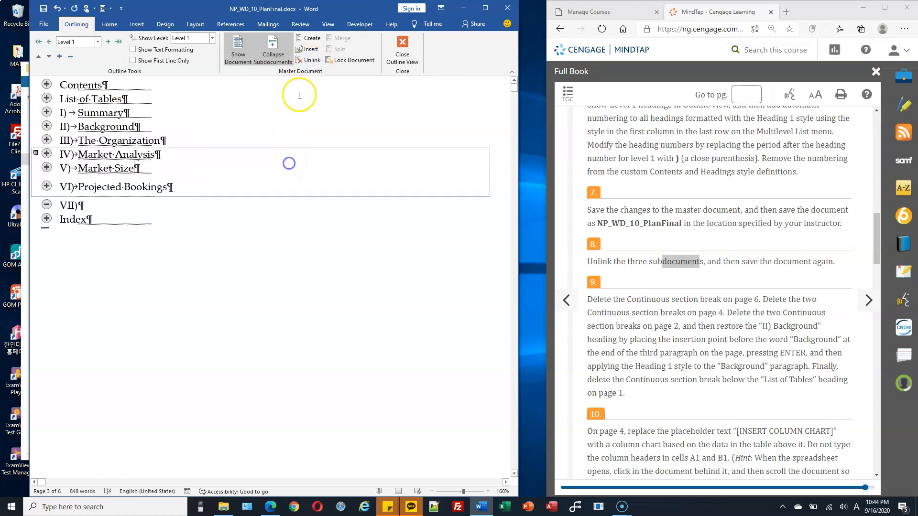
pyautogui.click(309, 60)
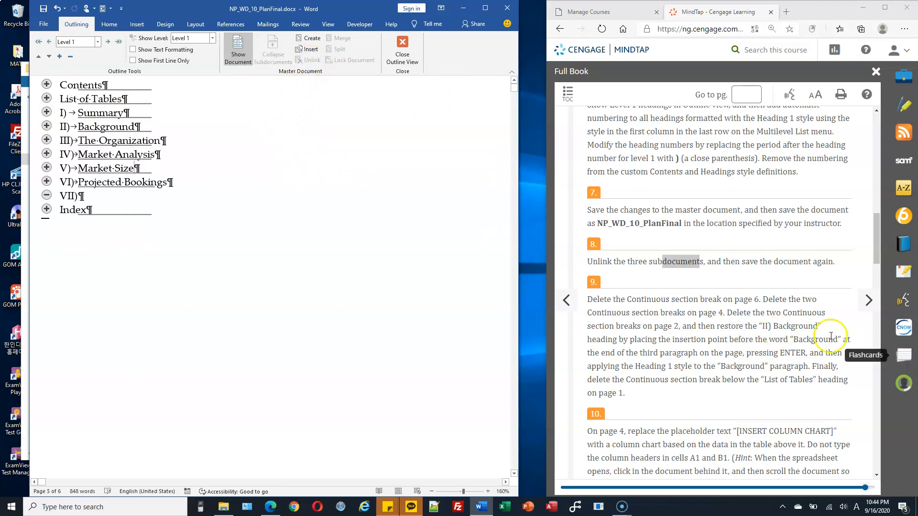
# Close Outline view and delete the Continuous section break after the last sentence above the Index heading on page 6.
pyautogui.scroll(-3, 758, 311)
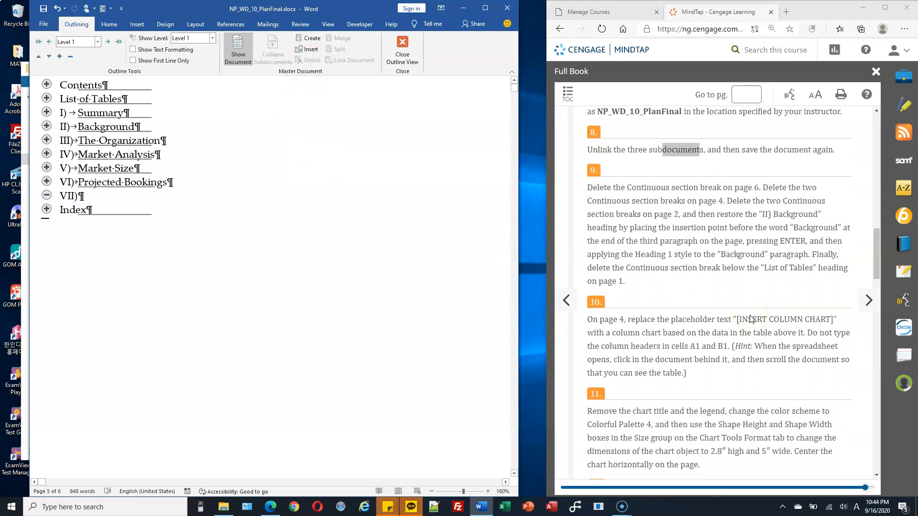
pyautogui.scroll(-2, 750, 319)
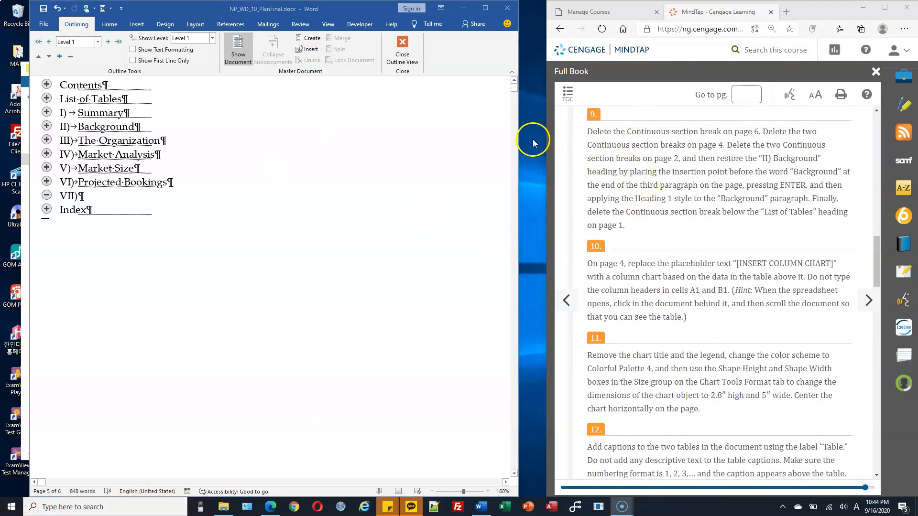
pyautogui.click(402, 49)
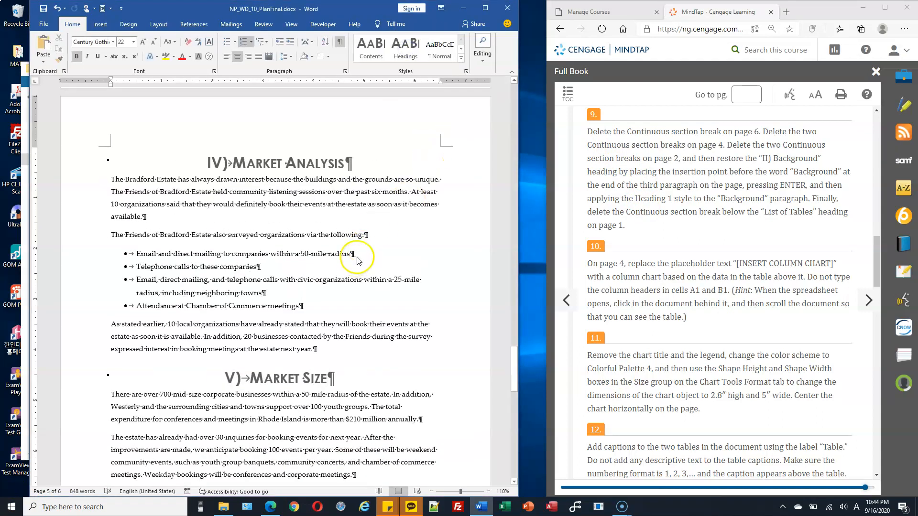
pyautogui.moveTo(515, 359); pyautogui.dragTo(520, 427)
pyautogui.click(313, 216)
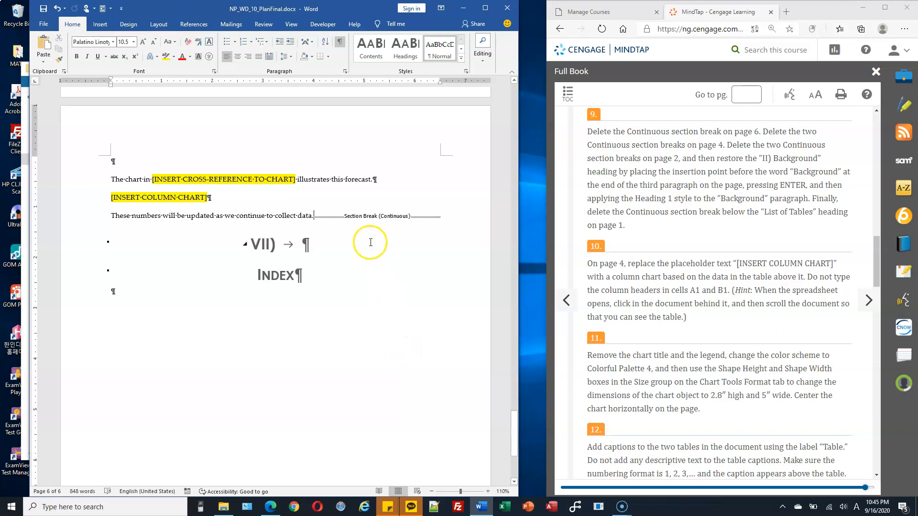
pyautogui.press('Delete')
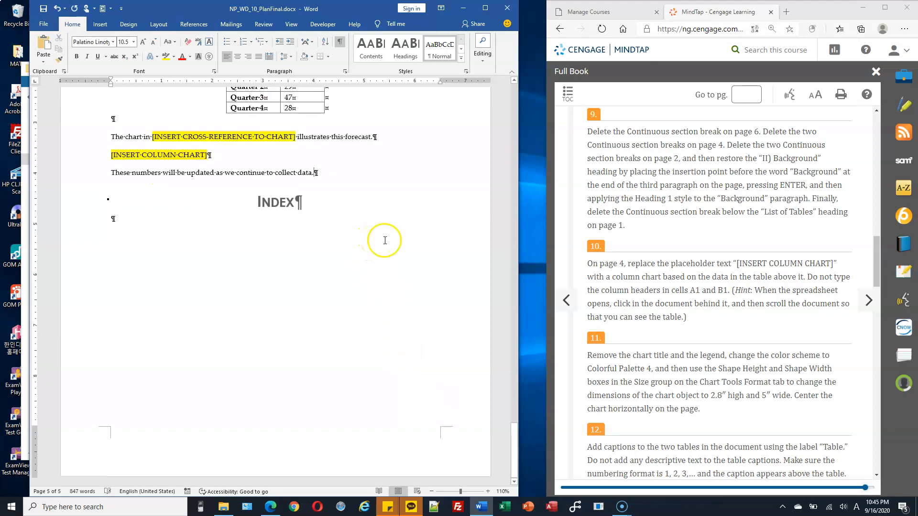
# Delete the two Continuous section breaks on page 4 between the Executive Committee table and the Market Analysis heading.
pyautogui.scroll(8, 455, 239)
pyautogui.scroll(20, 459, 231)
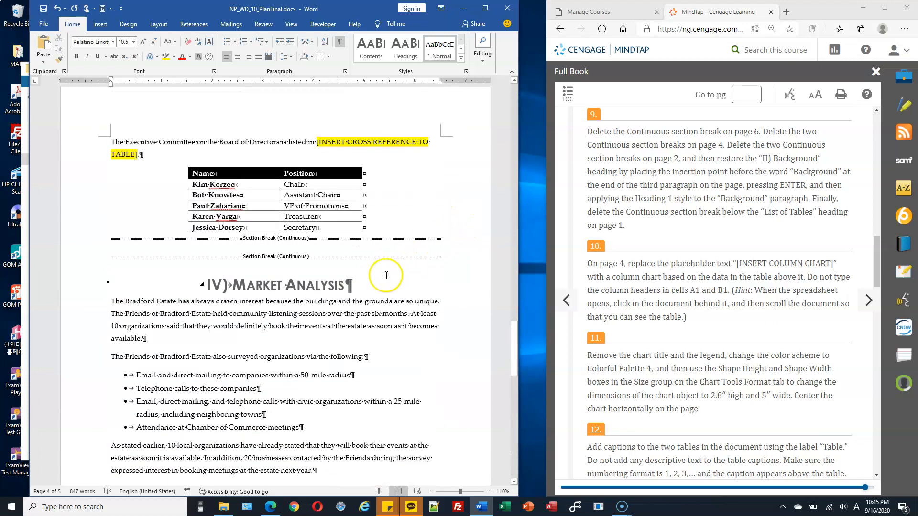
pyautogui.click(112, 239)
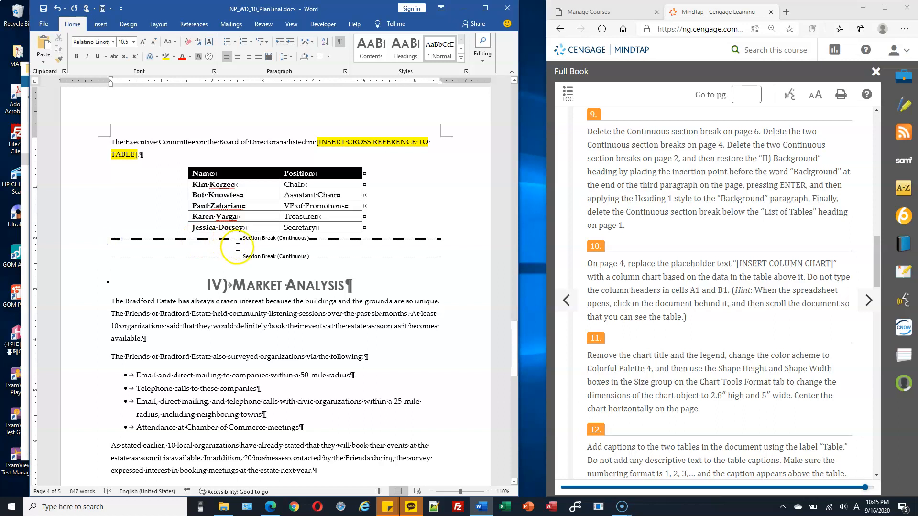
pyautogui.press('Delete')
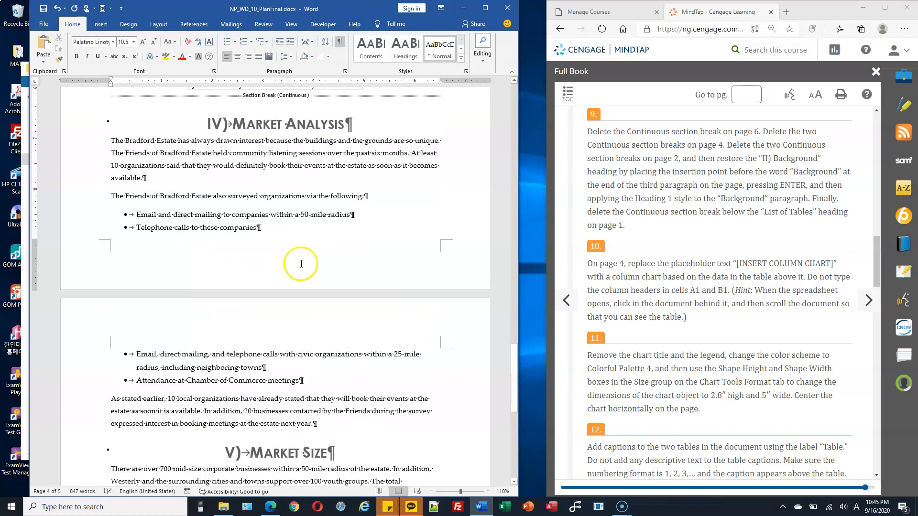
pyautogui.press('Delete')
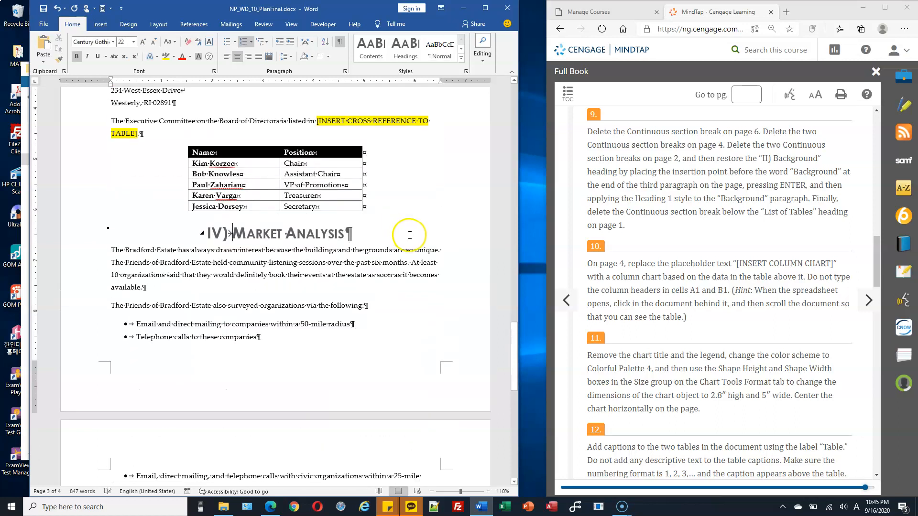
# Delete the two Continuous section breaks on page 2 between the third paragraph and the Background heading.
pyautogui.scroll(10, 409, 235)
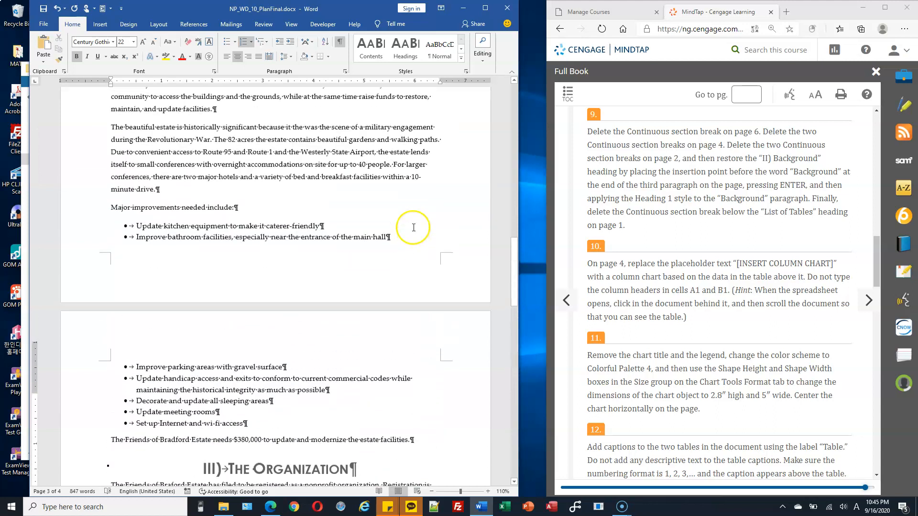
pyautogui.scroll(5, 414, 227)
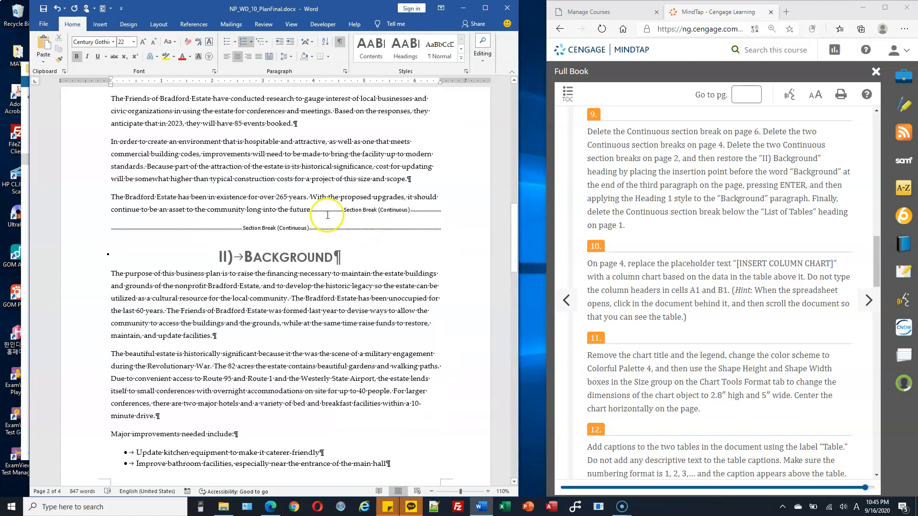
pyautogui.click(311, 211)
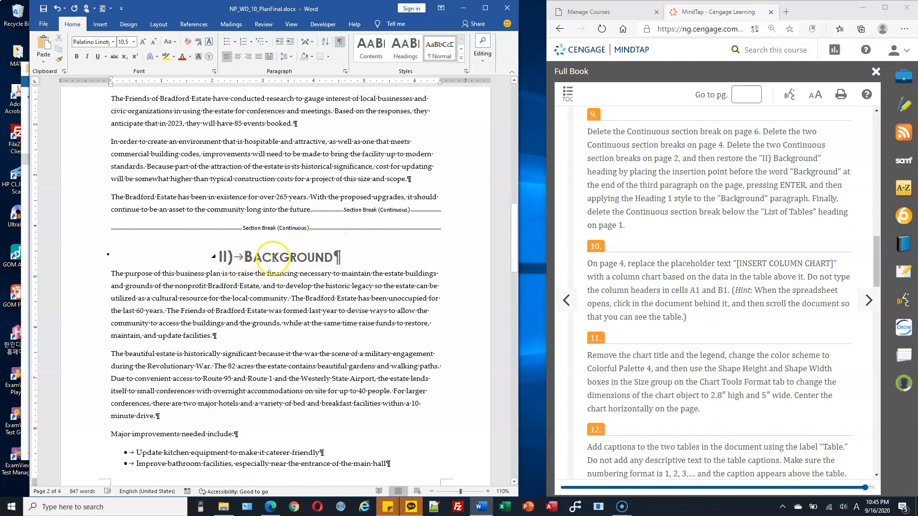
pyautogui.press('BackSpace')
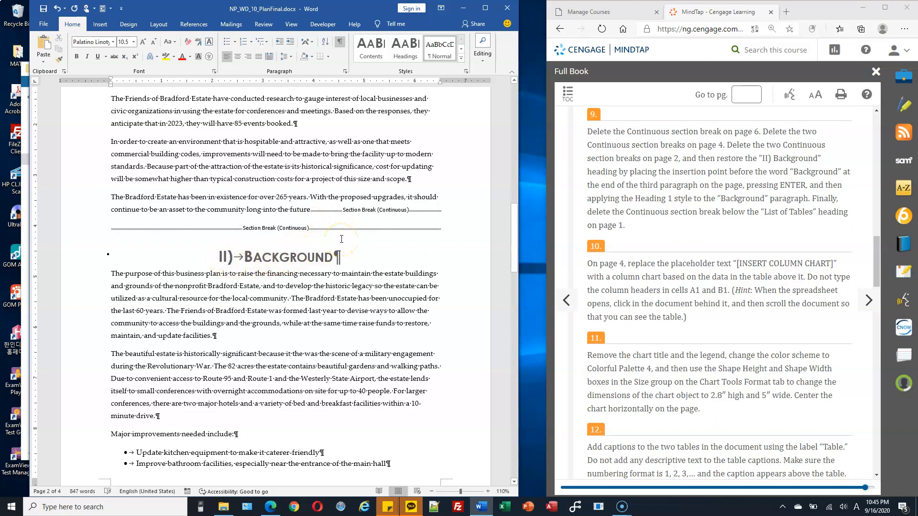
pyautogui.click(338, 239)
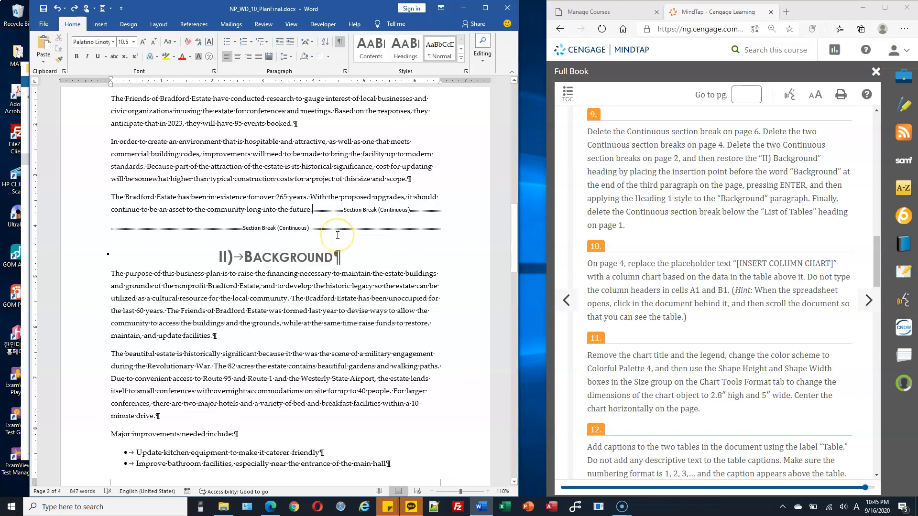
pyautogui.press('Delete')
pyautogui.scroll(-2, 337, 235)
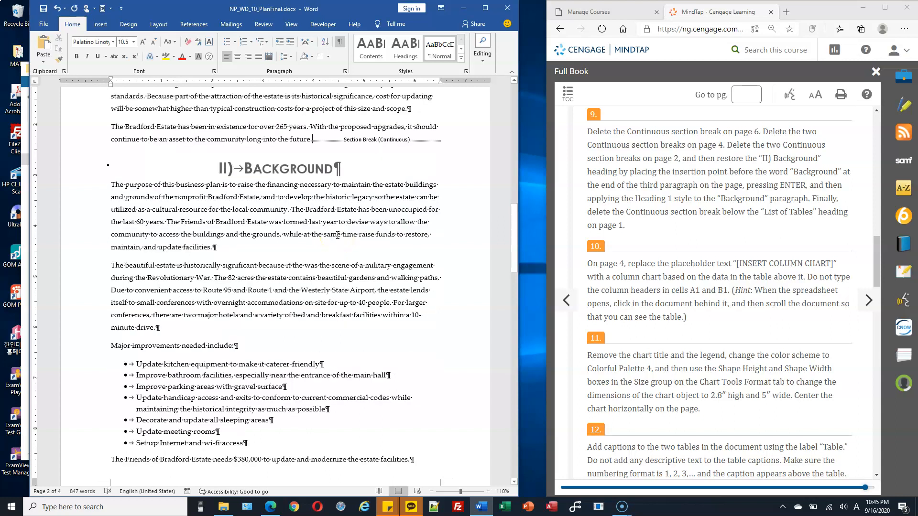
pyautogui.press('Delete')
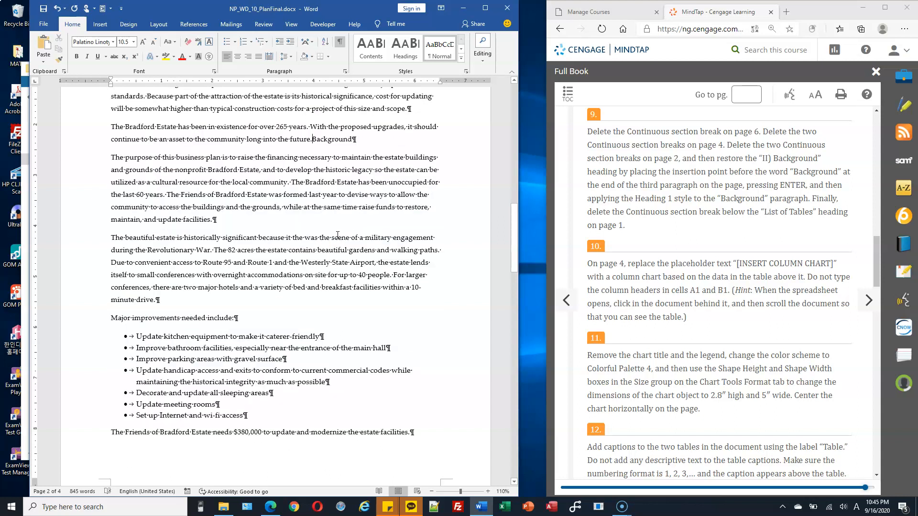
# Move the word "Background" on page 2 into its own paragraph and apply the Heading 1 style to it.
pyautogui.click(316, 143)
pyautogui.press('Return')
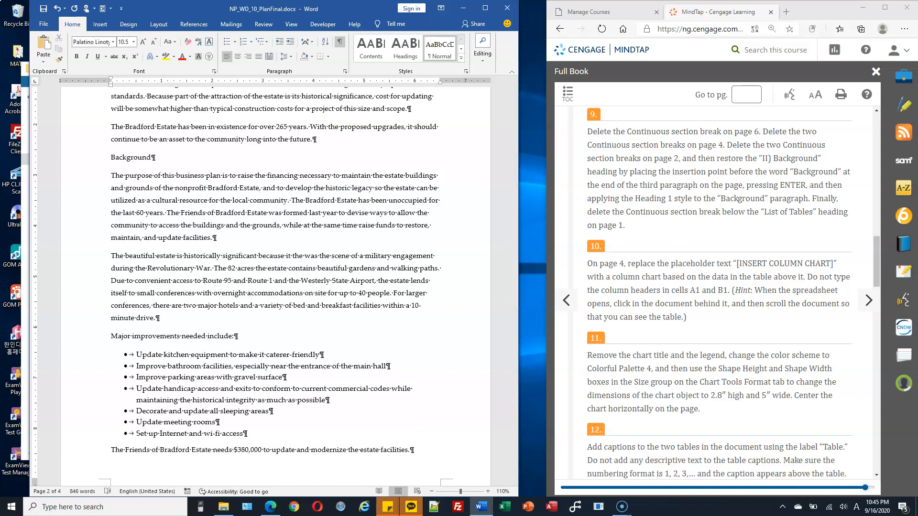
pyautogui.click(82, 163)
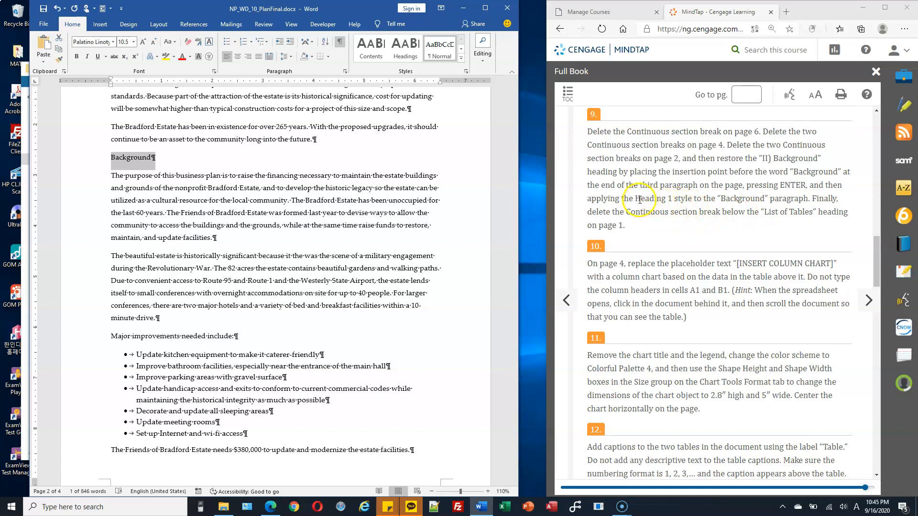
pyautogui.moveTo(634, 199); pyautogui.dragTo(693, 199)
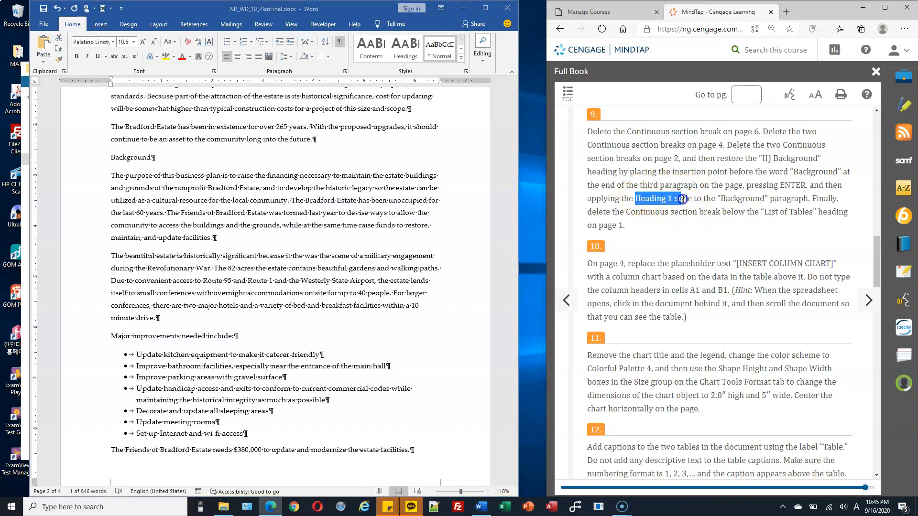
pyautogui.click(86, 160)
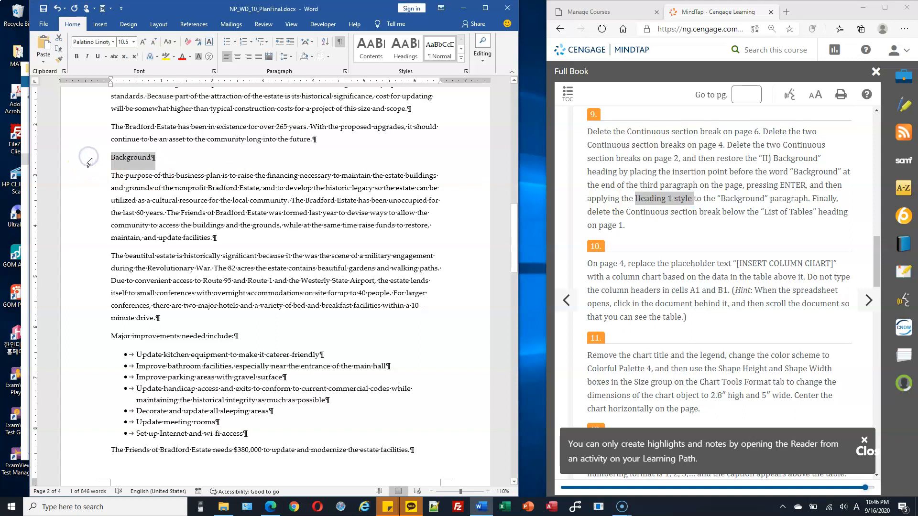
pyautogui.click(460, 59)
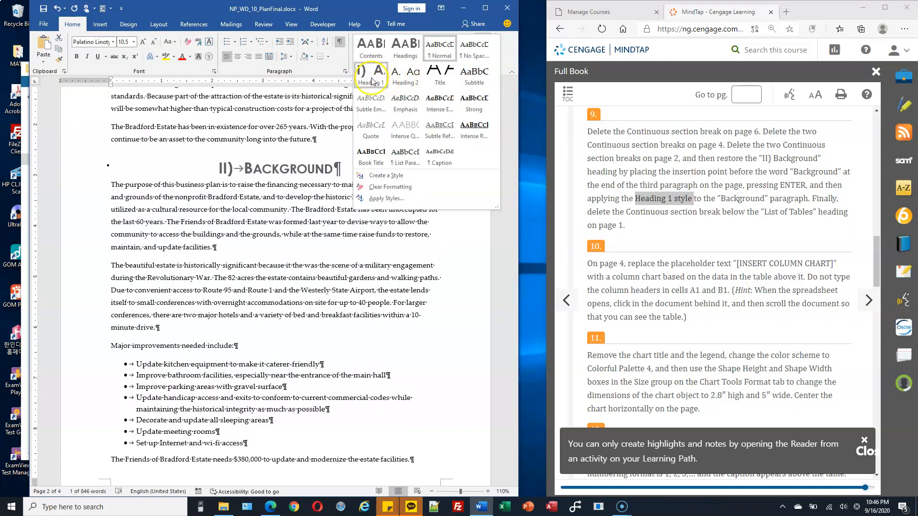
pyautogui.click(372, 81)
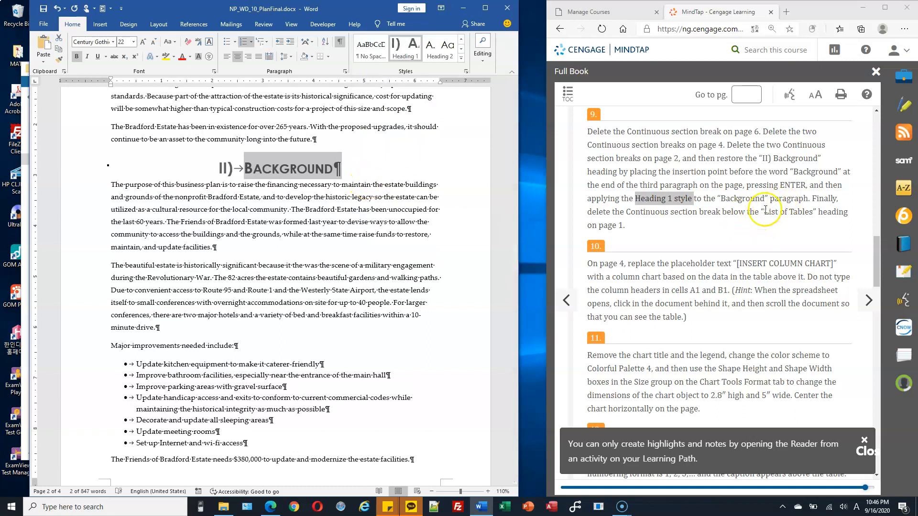
# Delete the Continuous section break below the List of Tables heading on page 1.
pyautogui.scroll(10, 363, 242)
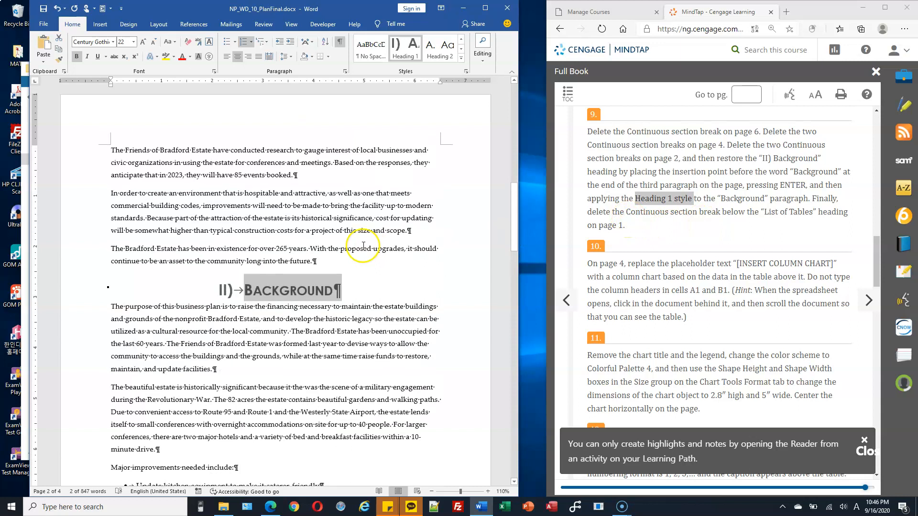
pyautogui.scroll(3, 363, 241)
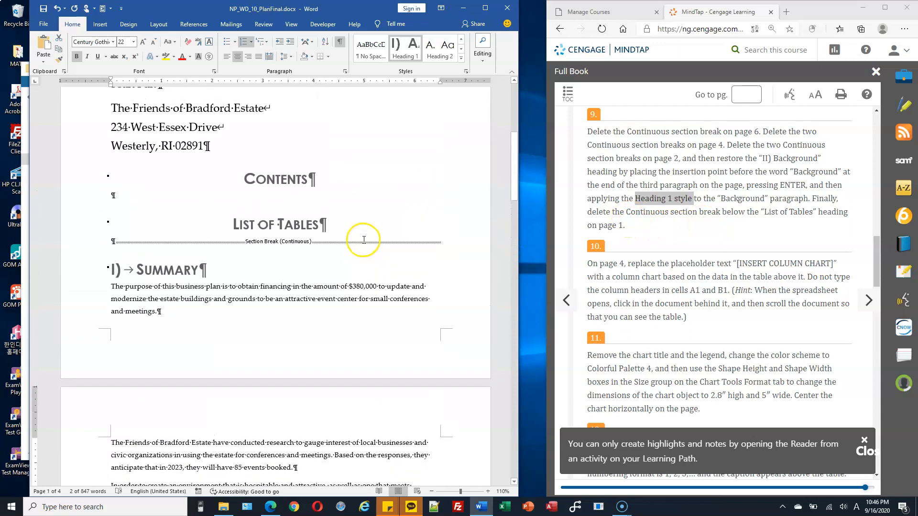
pyautogui.click(113, 241)
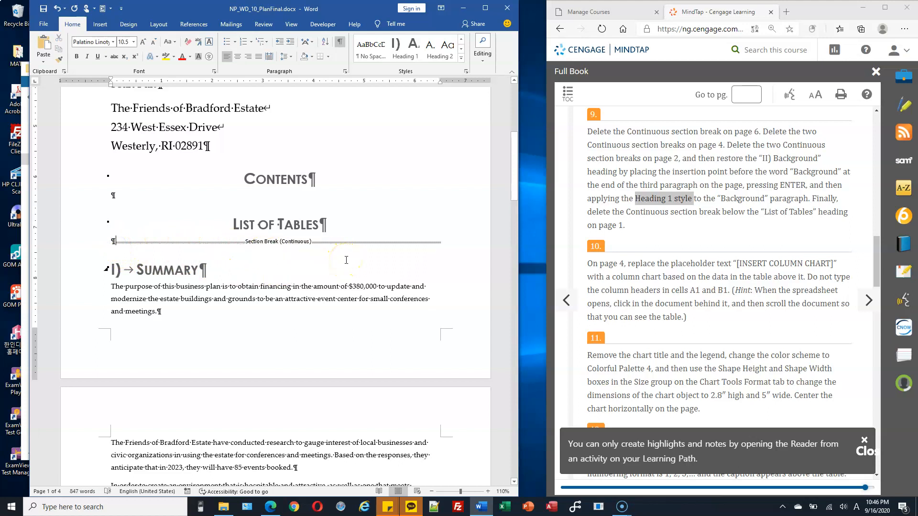
pyautogui.press('Delete')
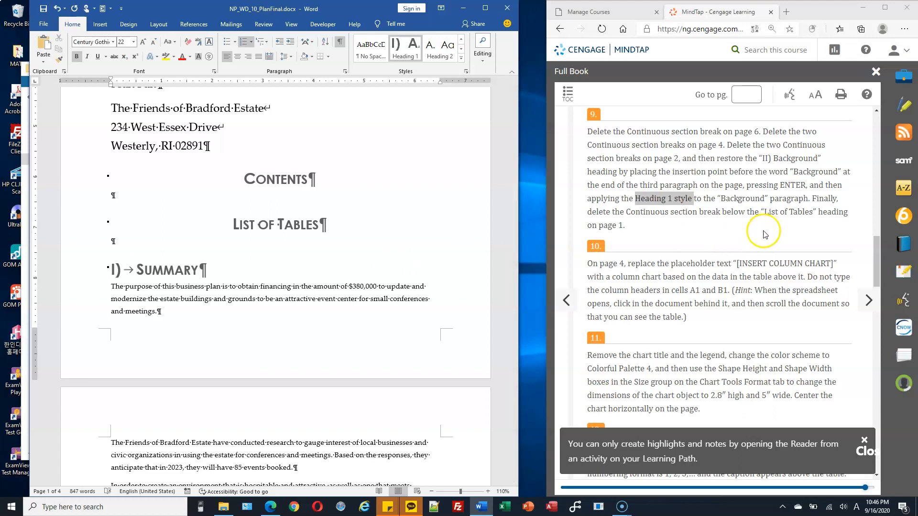
# Replace the [INSERT COLUMN CHART] placeholder in the Projected Bookings section on page 4 with a Clustered Column chart.
pyautogui.scroll(-11, 351, 268)
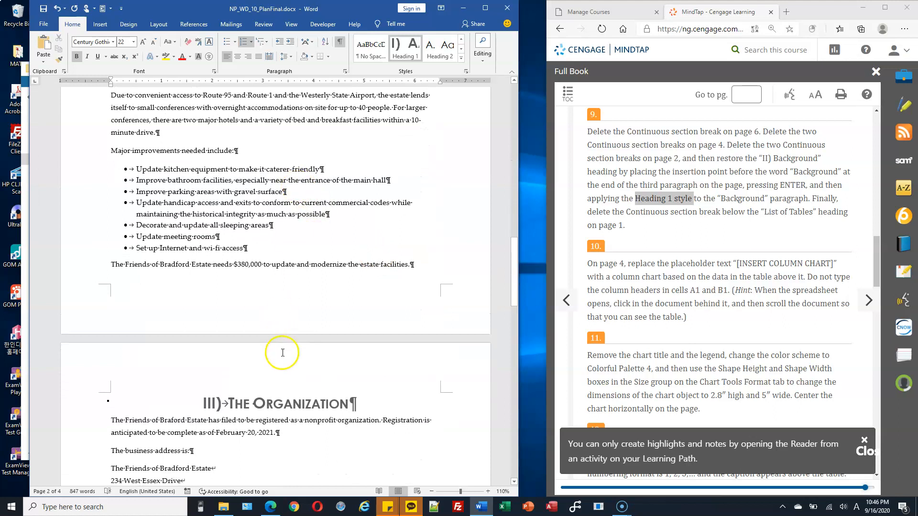
pyautogui.scroll(-10, 286, 349)
pyautogui.scroll(-3, 317, 320)
pyautogui.click(325, 311)
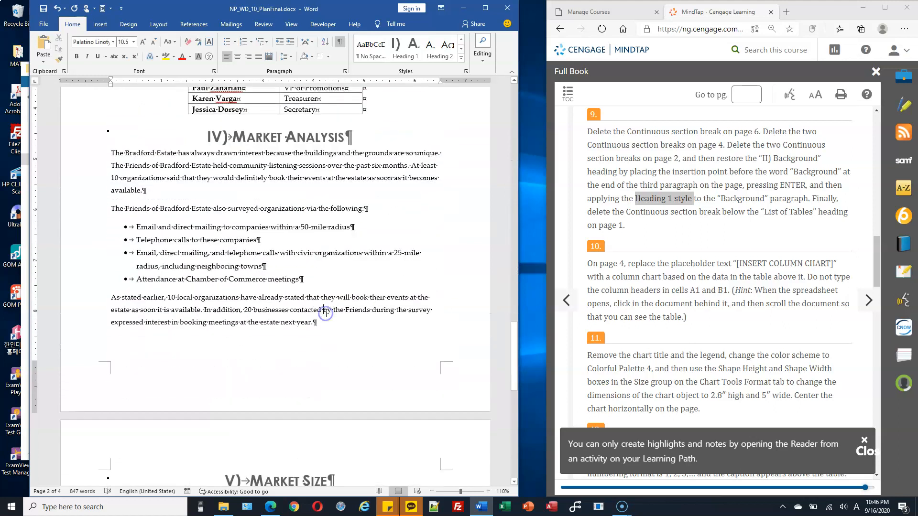
pyautogui.scroll(-6, 326, 313)
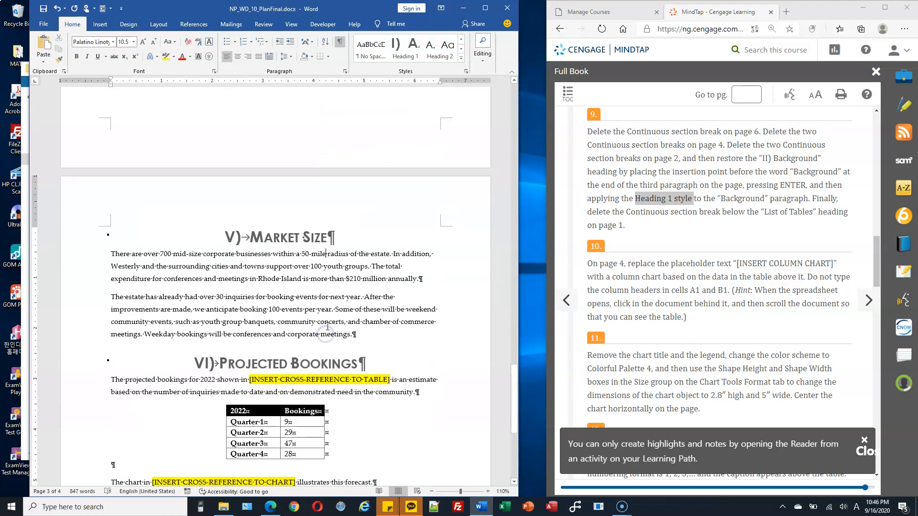
pyautogui.scroll(-1, 327, 322)
pyautogui.scroll(-2, 673, 291)
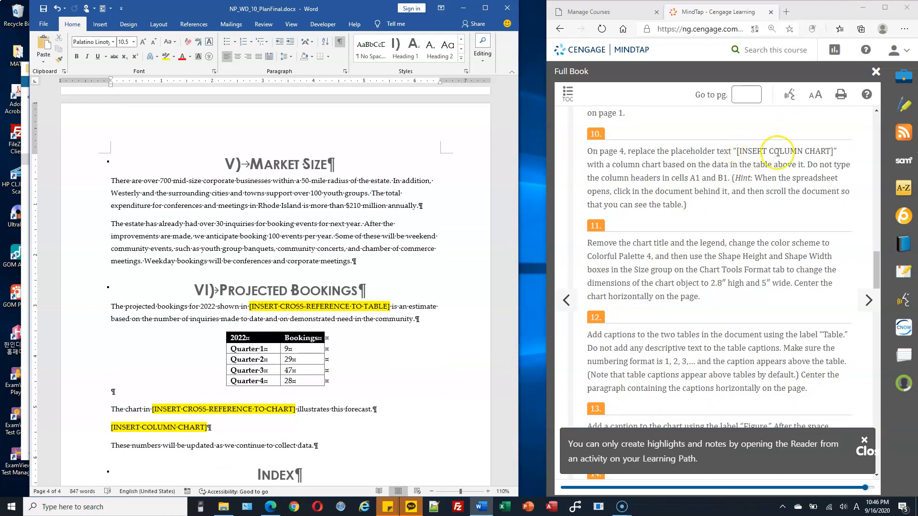
pyautogui.scroll(-1, 268, 335)
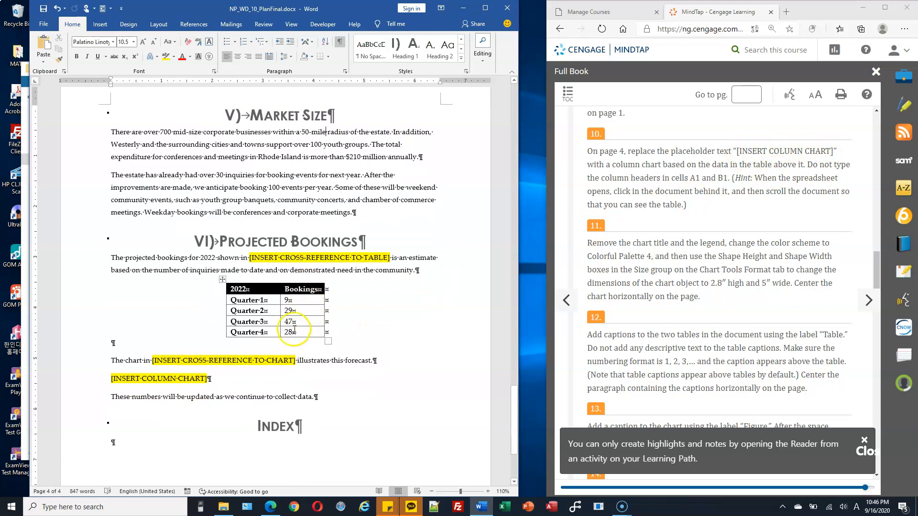
pyautogui.scroll(-1, 238, 370)
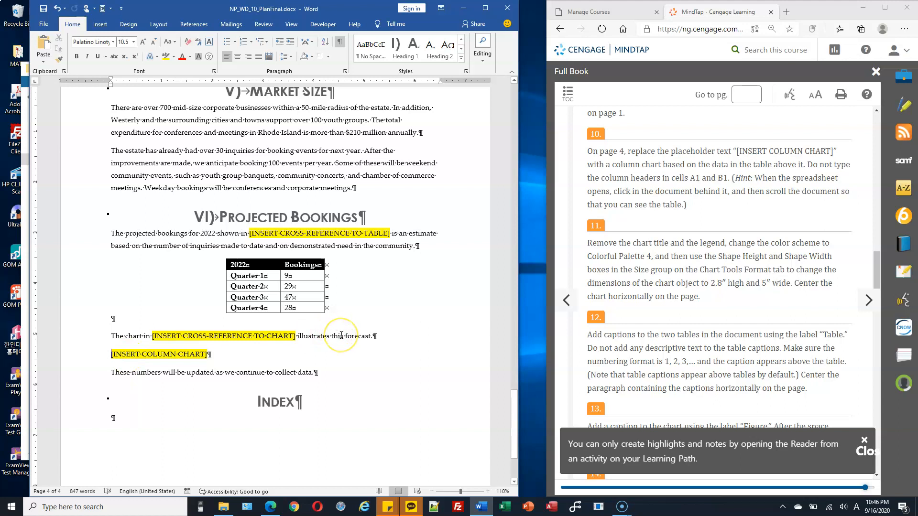
pyautogui.hotkey('shift', 'Right')
pyautogui.hotkey('shift', 'Right')
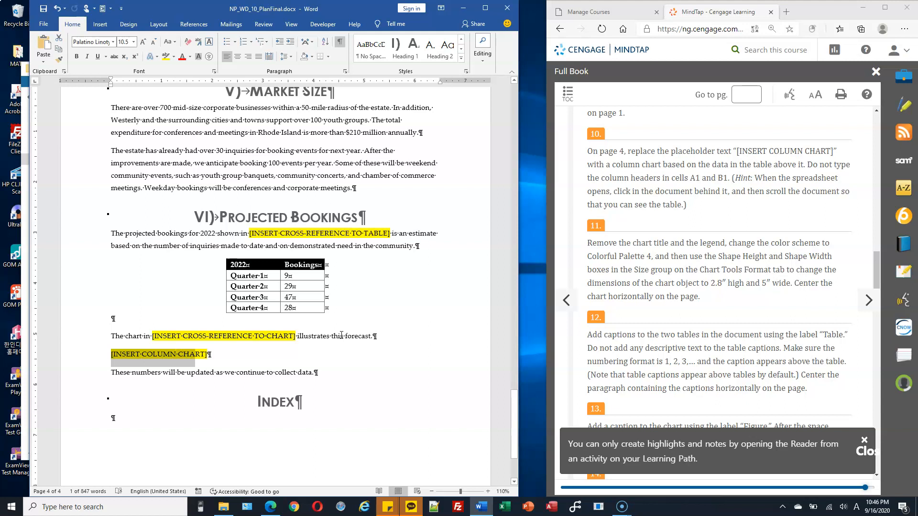
pyautogui.hotkey('shift', 'Left')
pyautogui.click(101, 25)
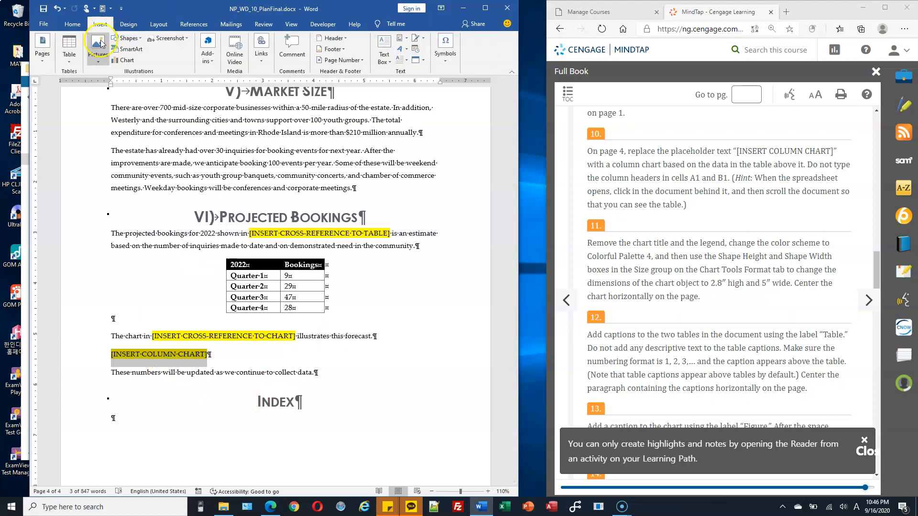
pyautogui.click(124, 60)
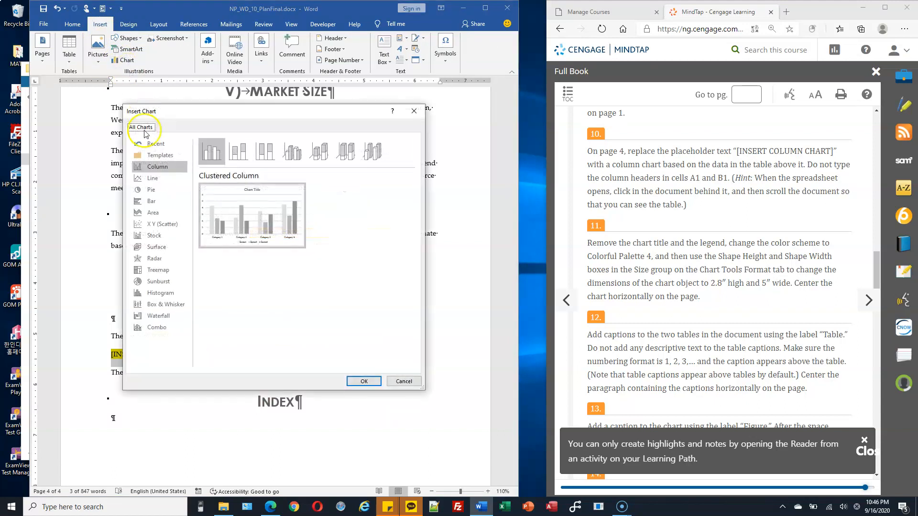
pyautogui.click(159, 169)
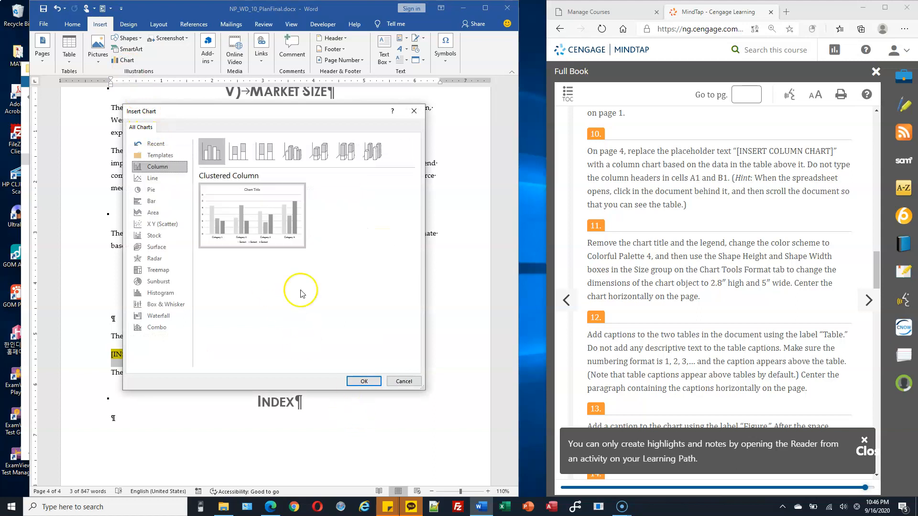
pyautogui.click(364, 382)
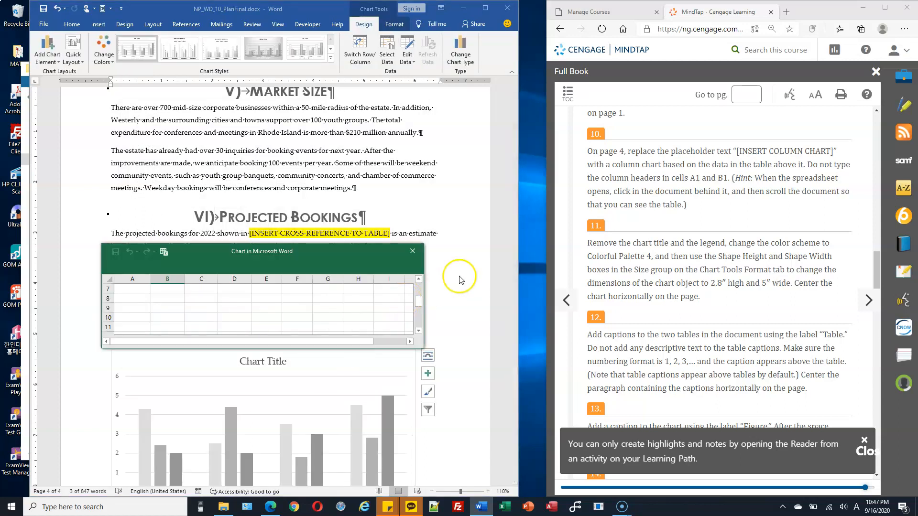
# Fill the first data row of the chart's spreadsheet with the category Quarter 1 and the Series 1 value 9.
pyautogui.scroll(-5, 460, 279)
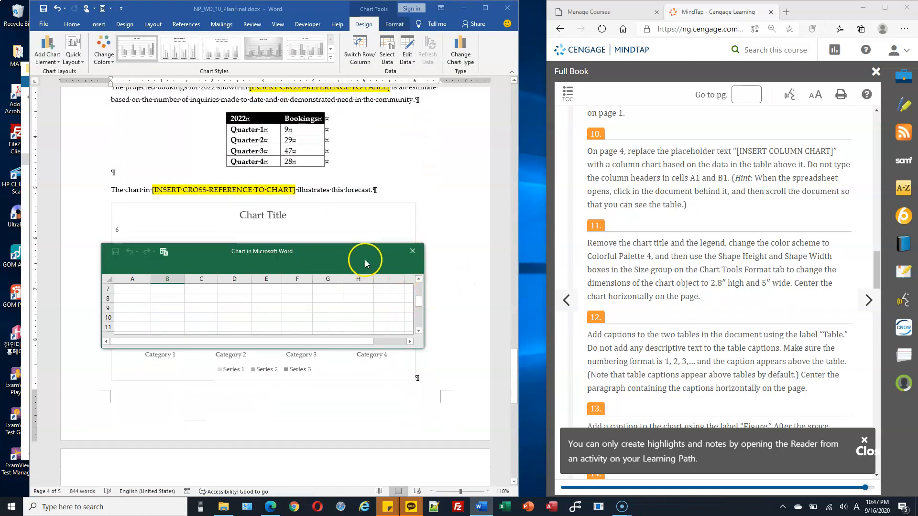
pyautogui.scroll(1, 438, 265)
pyautogui.scroll(2, 380, 302)
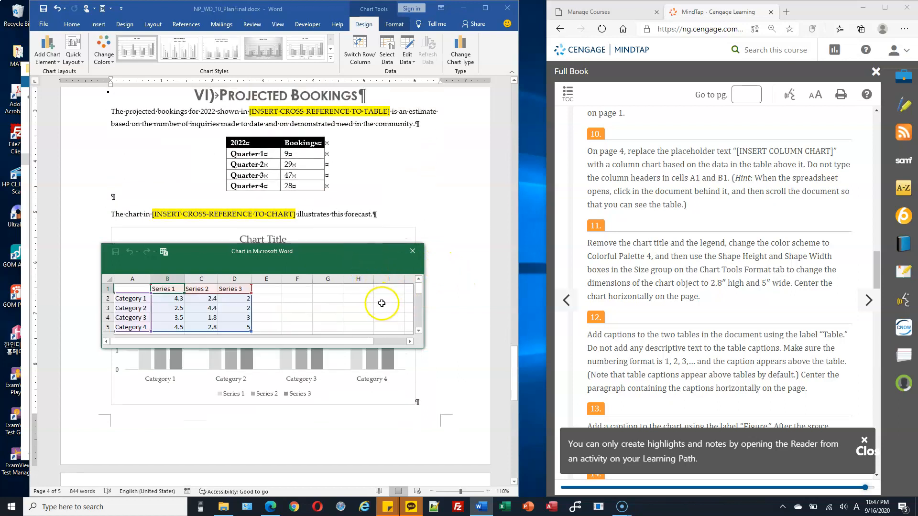
pyautogui.moveTo(314, 250); pyautogui.dragTo(343, 232)
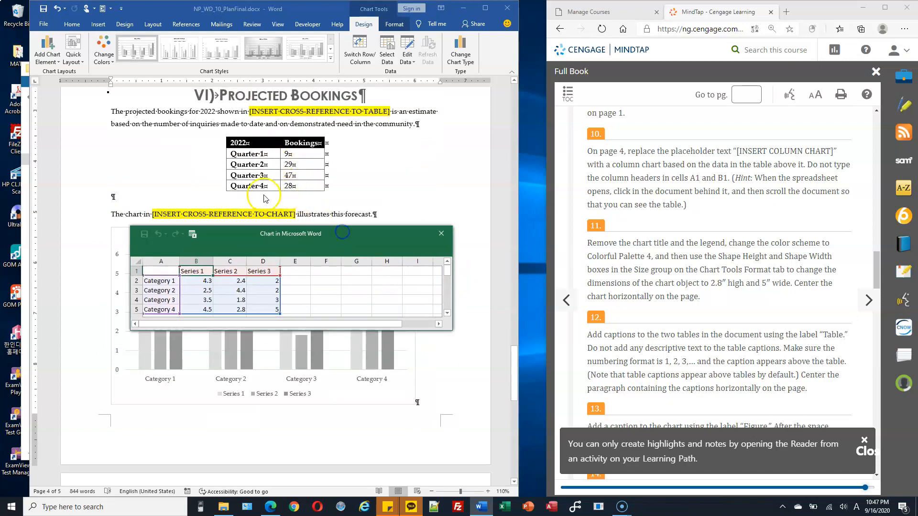
pyautogui.click(164, 285)
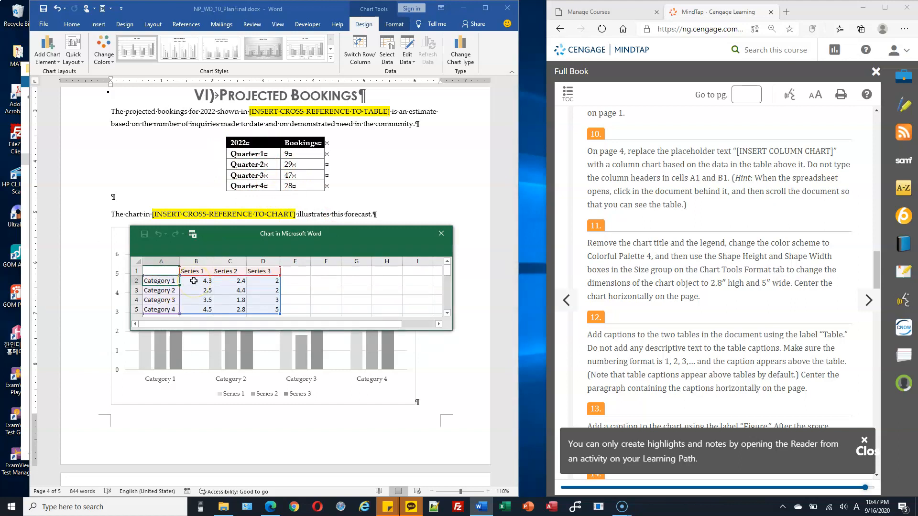
pyautogui.write('Quarter')
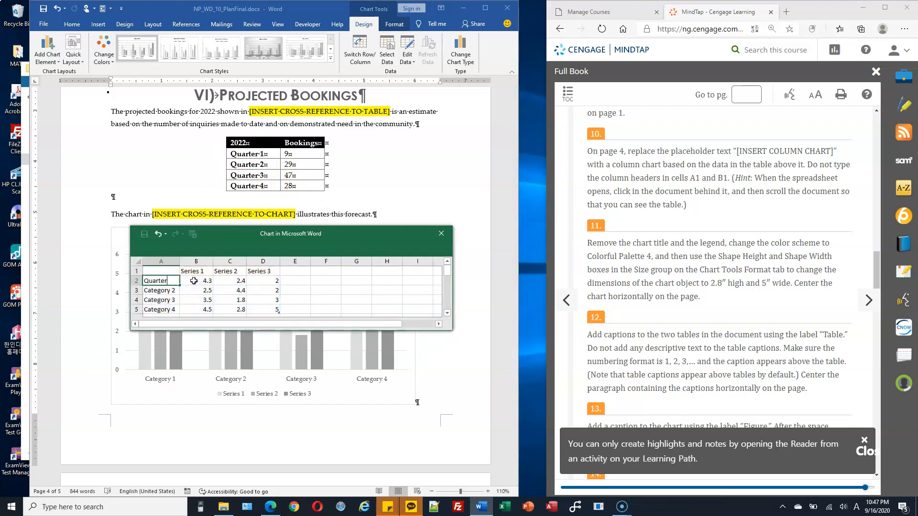
pyautogui.write(' 1')
pyautogui.click(195, 283)
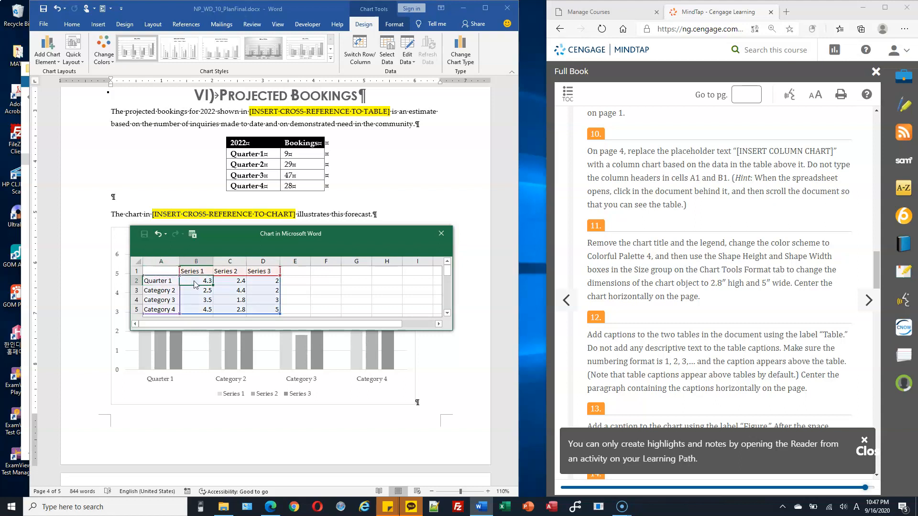
pyautogui.write('9')
pyautogui.press('Tab')
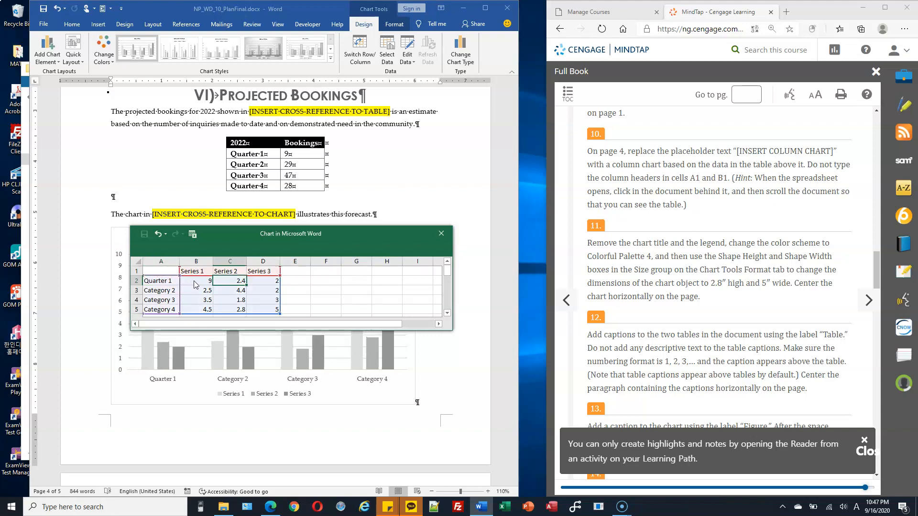
# Fill the chart spreadsheet's remaining category and Series 1 rows with Quarter 2 and 29, Quarter 3 and 47, Quarter 4 and 28.
pyautogui.click(157, 293)
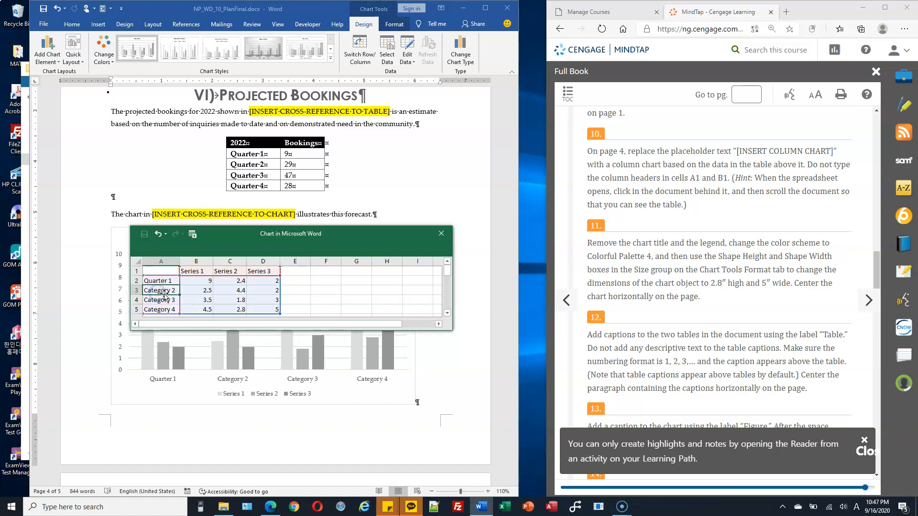
pyautogui.write('quar')
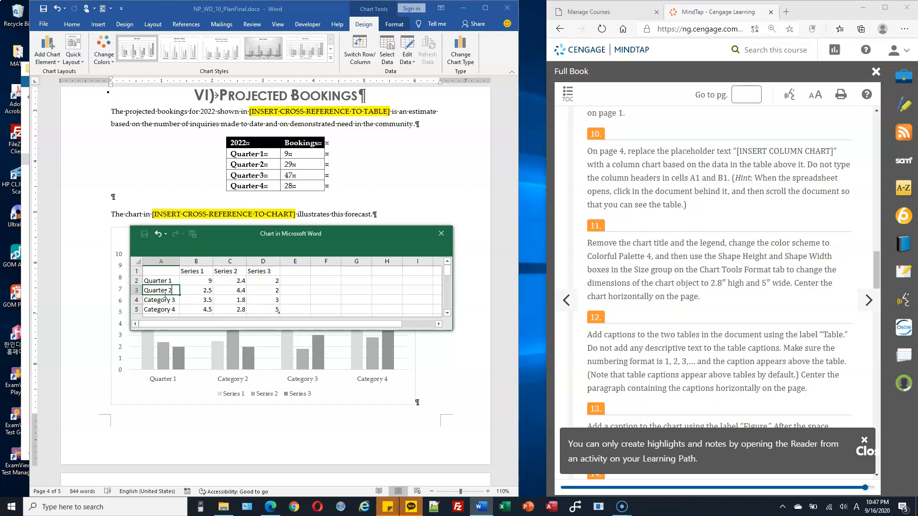
pyautogui.press('Tab')
pyautogui.write('29')
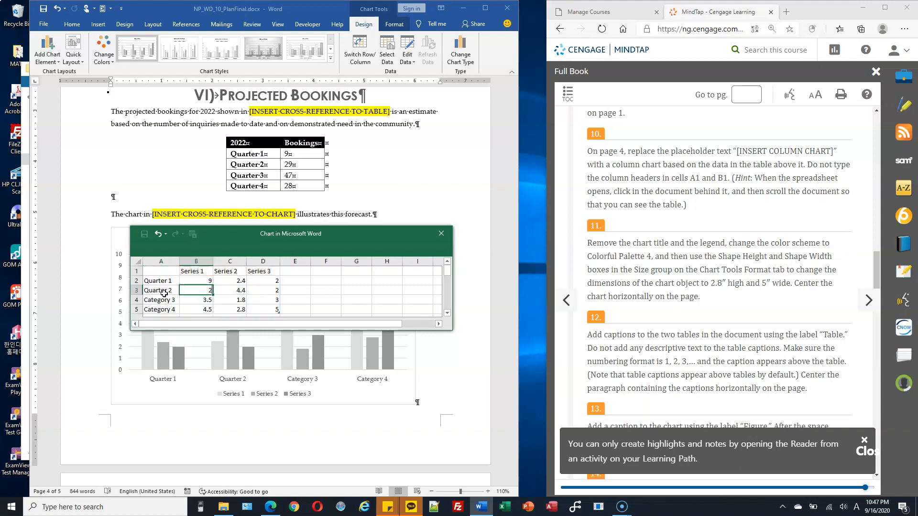
pyautogui.press('Return')
pyautogui.write('Qu')
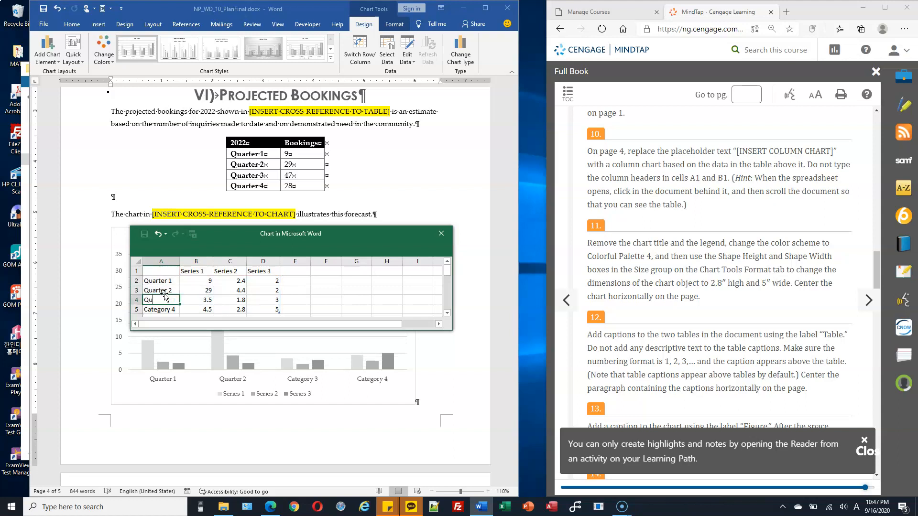
pyautogui.write('arter 3')
pyautogui.press('Tab')
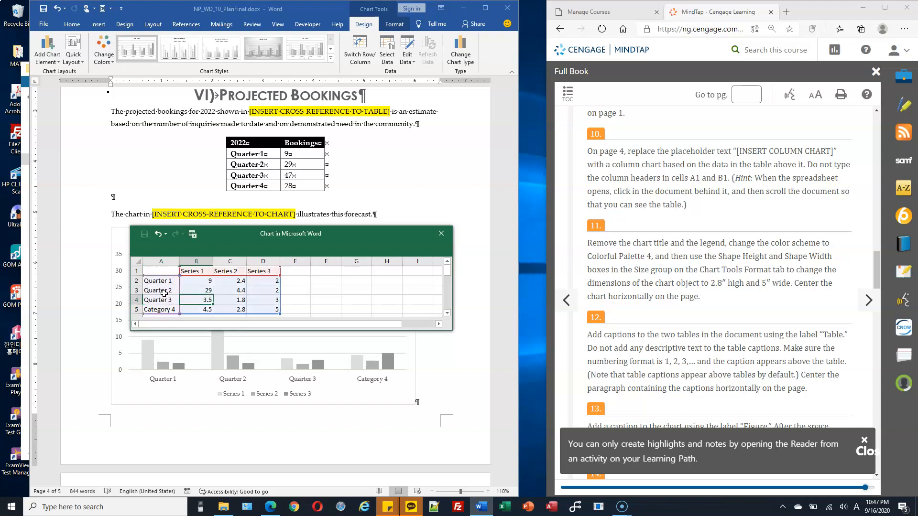
pyautogui.write('47')
pyautogui.press('Return')
pyautogui.write('Quarter')
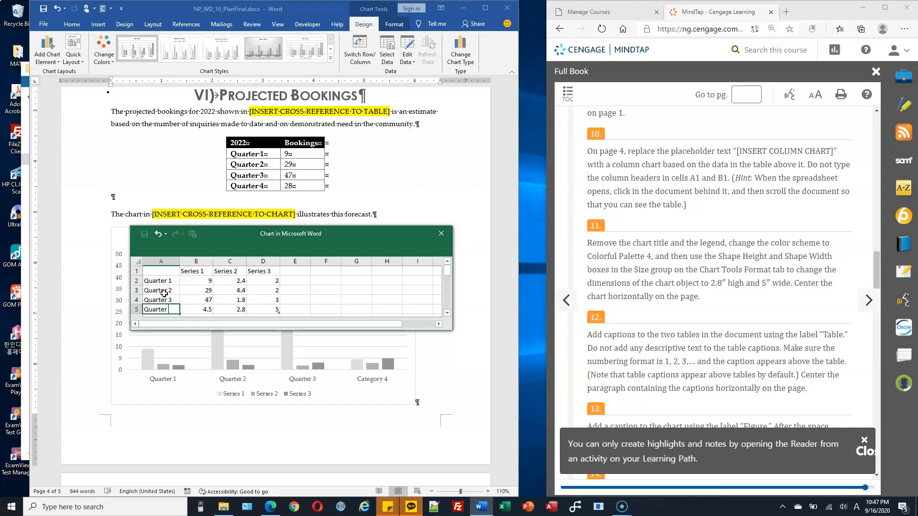
pyautogui.write(' 4')
pyautogui.press('Tab')
pyautogui.write('28')
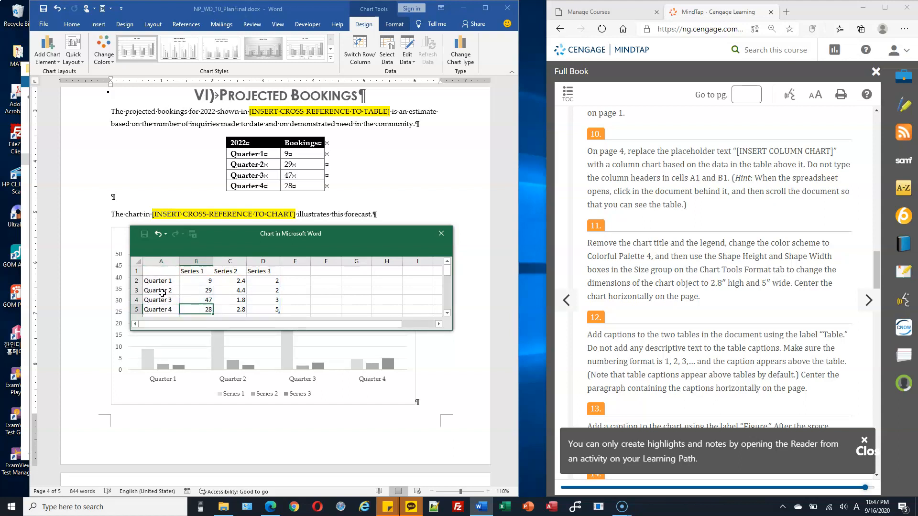
# Delete the Series 2 and Series 3 columns from the chart's spreadsheet and close the spreadsheet.
pyautogui.click(254, 289)
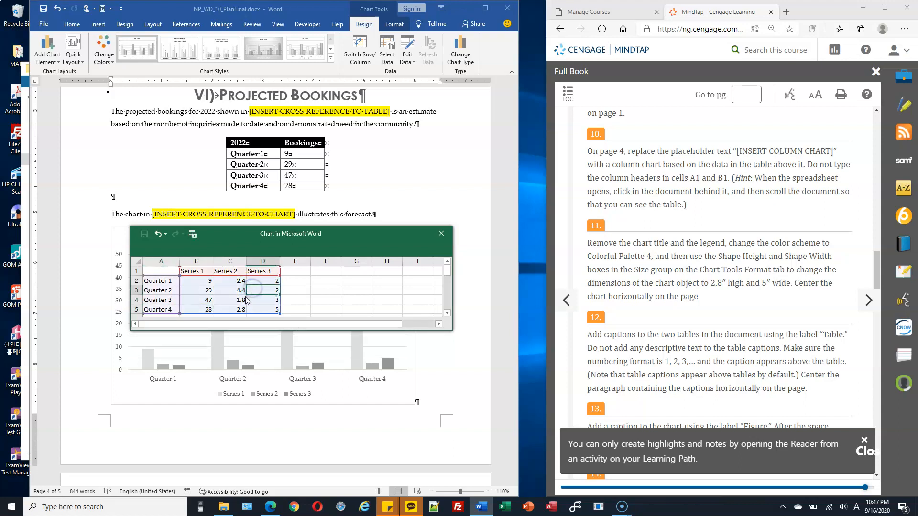
pyautogui.click(235, 265)
pyautogui.moveTo(234, 265); pyautogui.dragTo(268, 266)
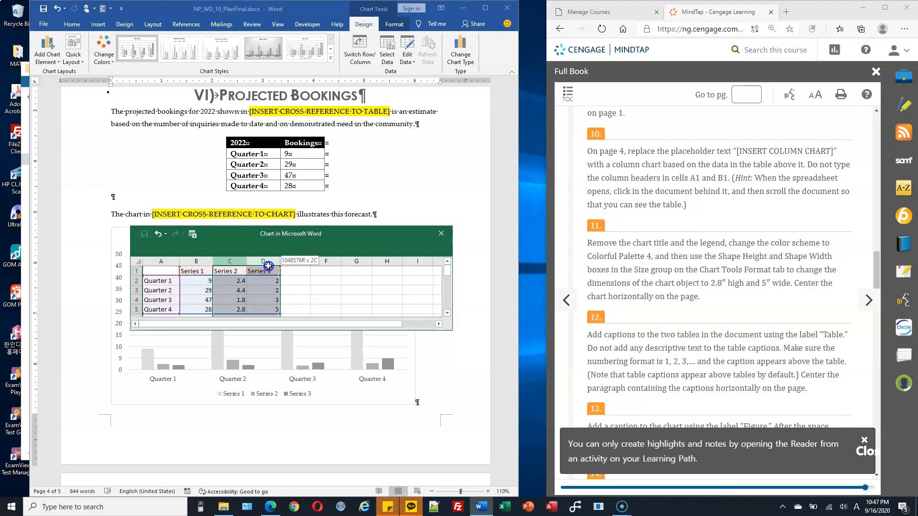
pyautogui.rightClick(239, 262)
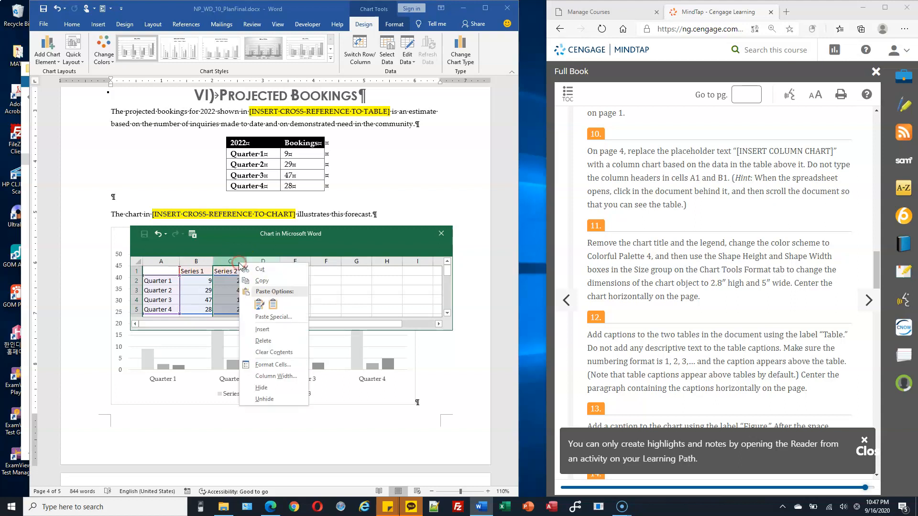
pyautogui.click(278, 344)
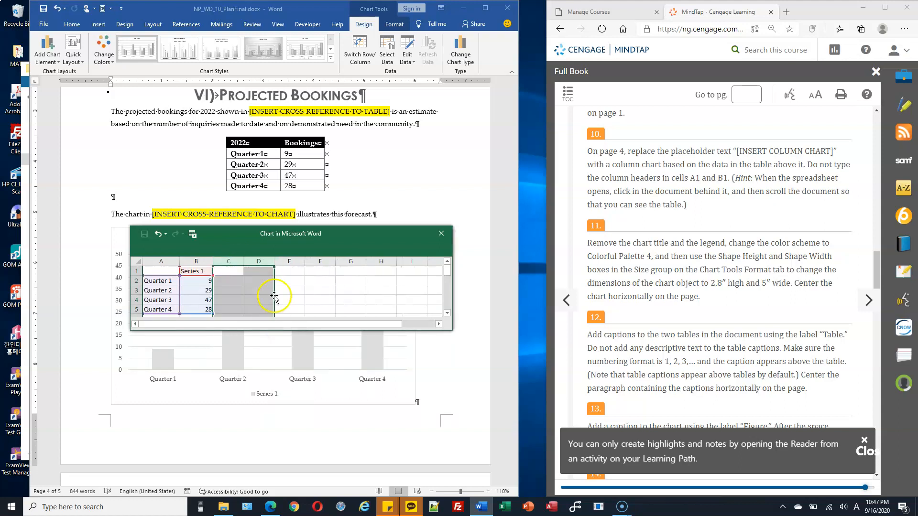
pyautogui.click(441, 235)
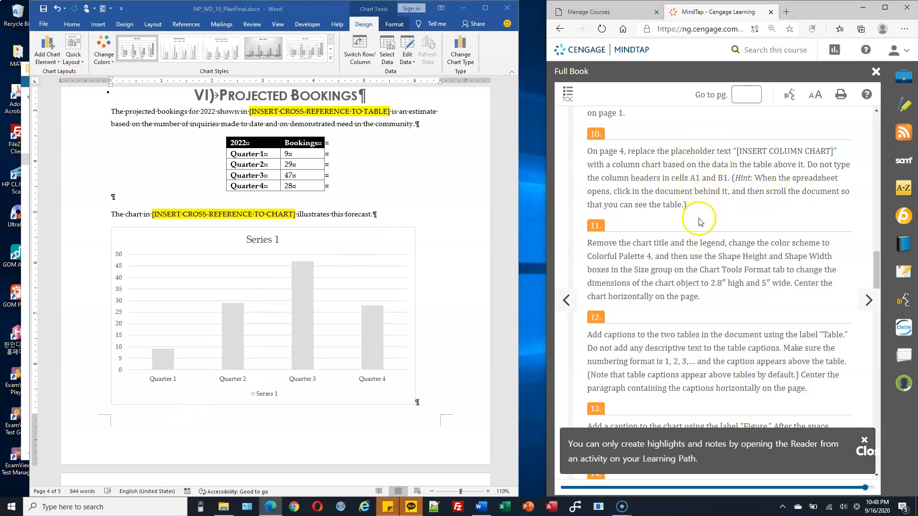
# Remove the title from the column chart in the Projected Bookings section.
pyautogui.scroll(-1, 685, 226)
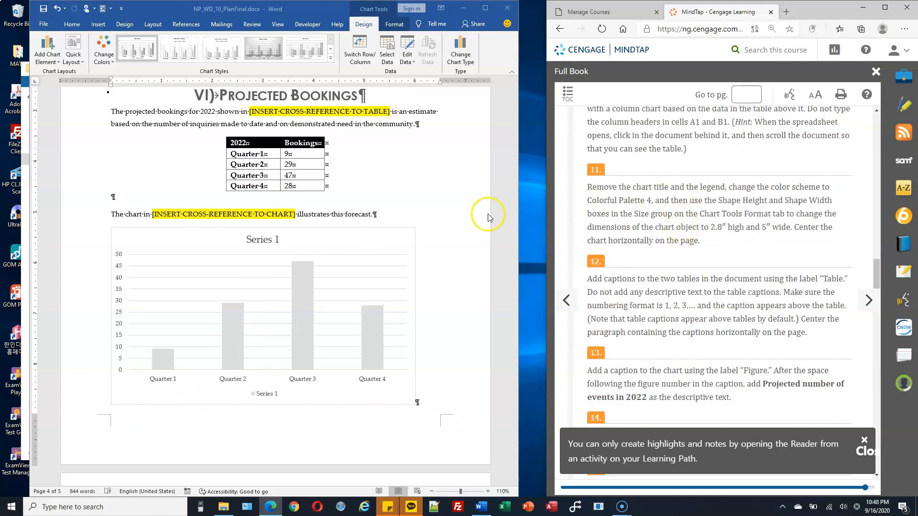
pyautogui.moveTo(636, 187); pyautogui.dragTo(663, 188)
pyautogui.click(271, 240)
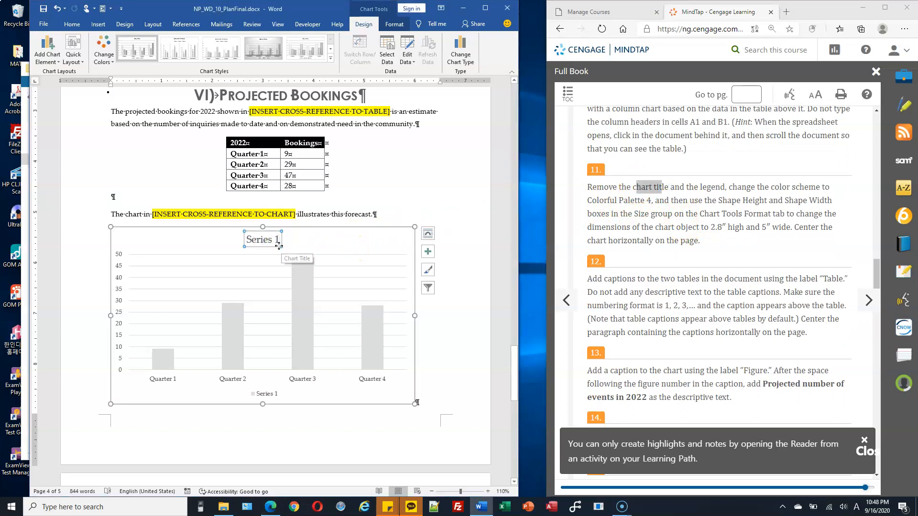
pyautogui.press('Delete')
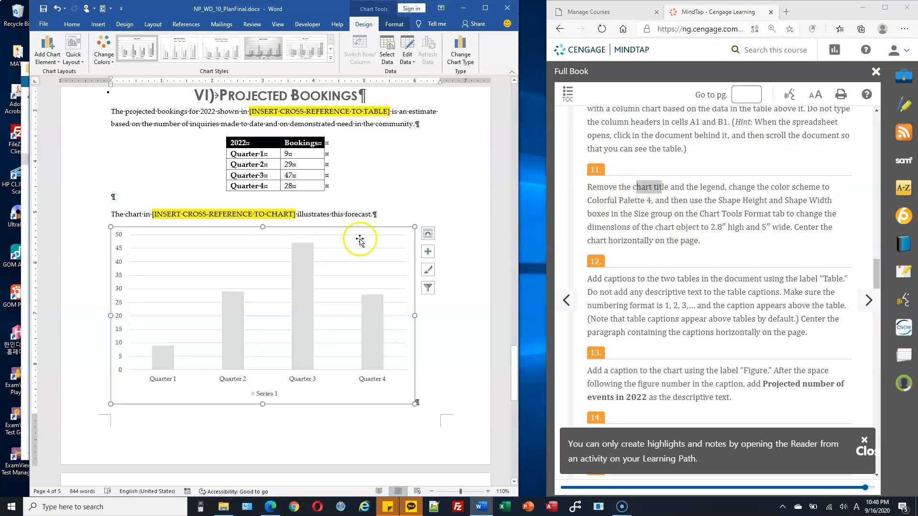
# Remove the Series 1 legend from the bookings column chart.
pyautogui.moveTo(694, 187); pyautogui.dragTo(724, 187)
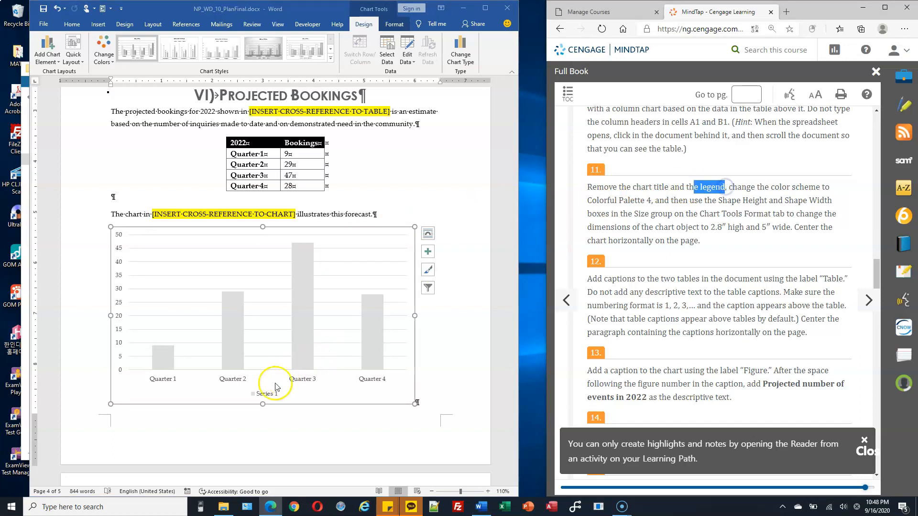
pyautogui.click(267, 396)
pyautogui.doubleClick(267, 395)
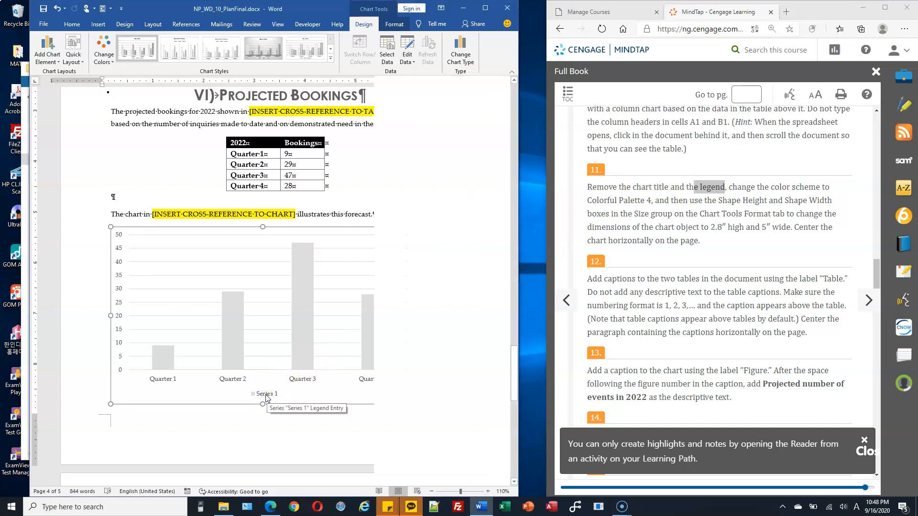
pyautogui.click(507, 86)
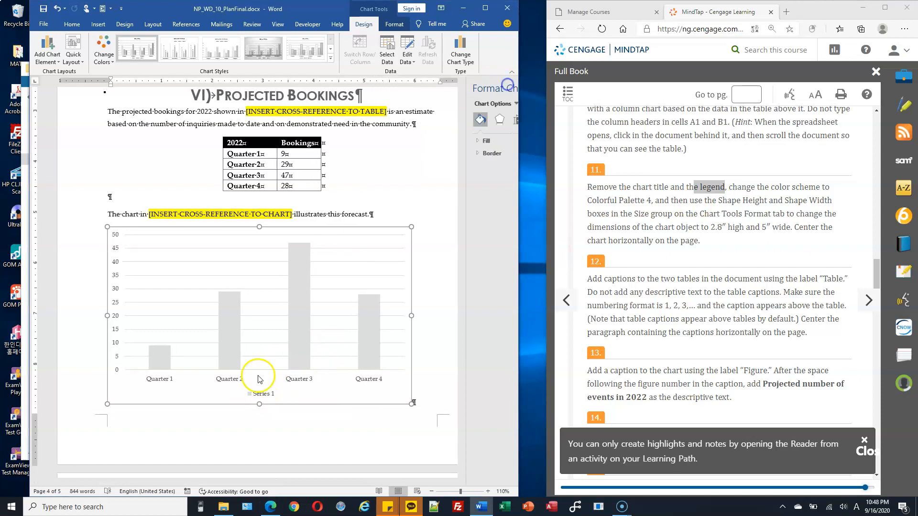
pyautogui.click(257, 395)
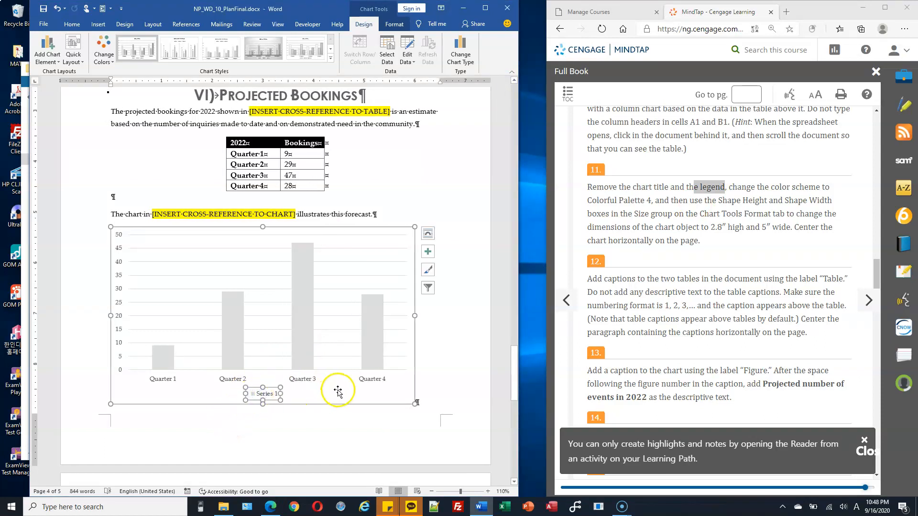
pyautogui.press('Delete')
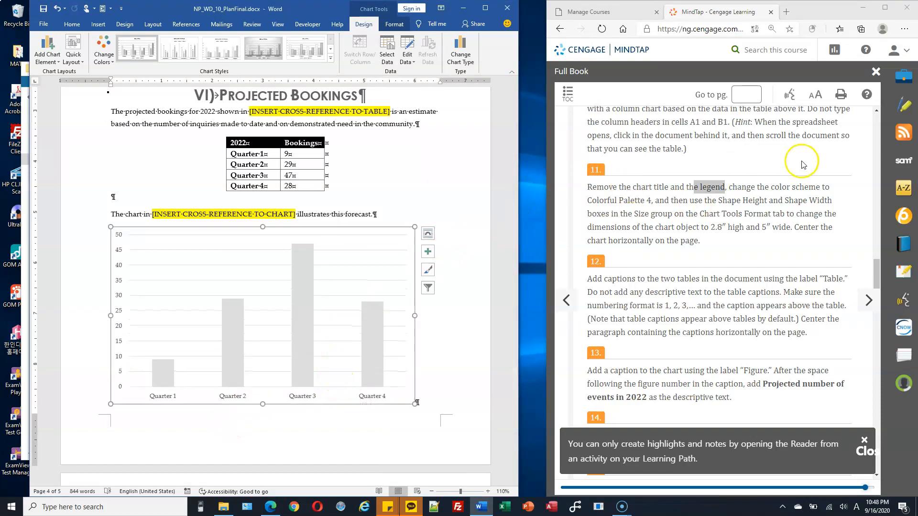
# Change the bookings chart's color scheme to Colorful Palette 4.
pyautogui.moveTo(771, 187); pyautogui.dragTo(831, 188)
pyautogui.moveTo(592, 201); pyautogui.dragTo(652, 201)
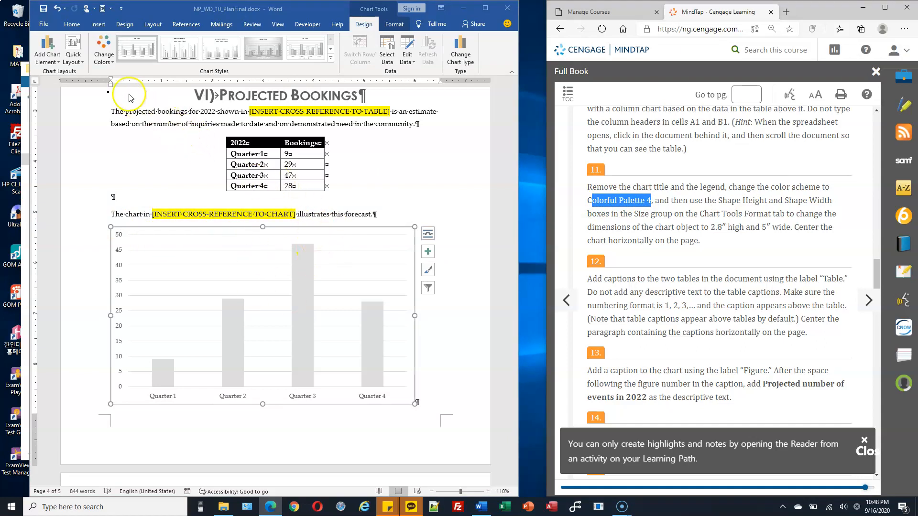
pyautogui.click(107, 67)
pyautogui.click(110, 64)
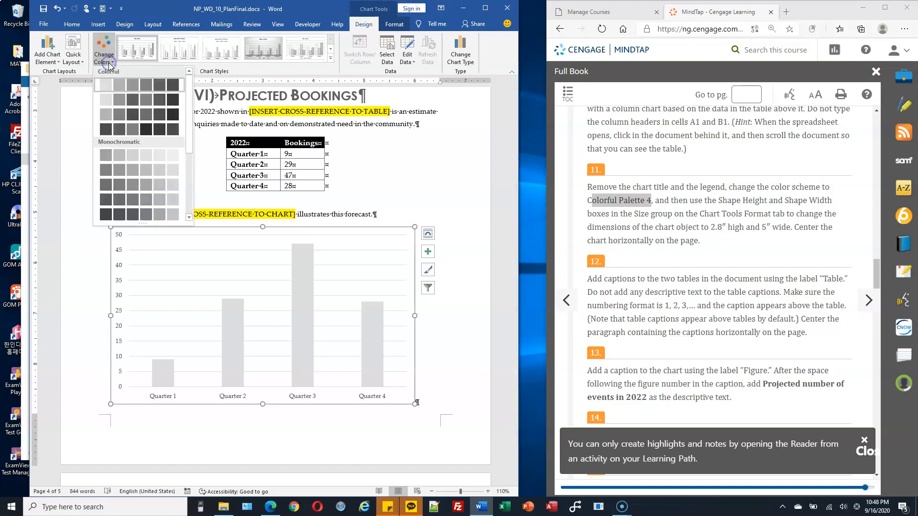
pyautogui.click(156, 133)
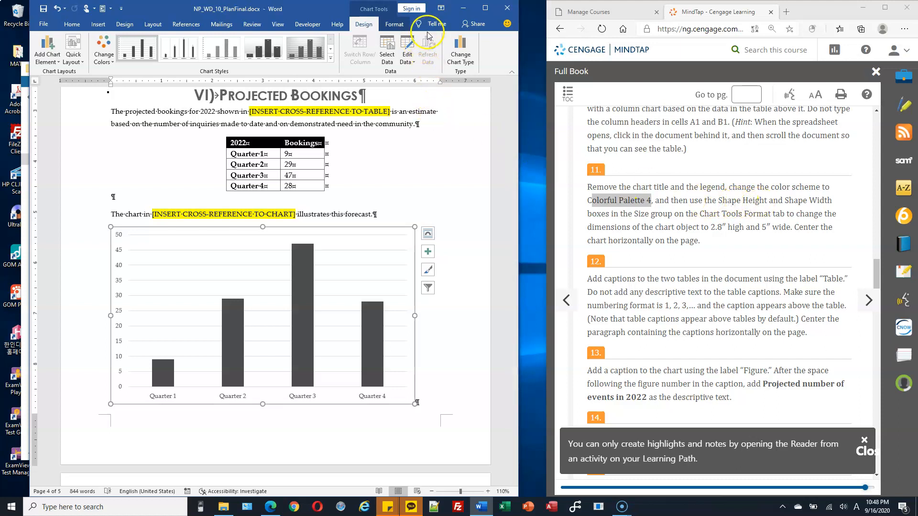
# Resize the bookings chart to a shape height of 2.8" and a shape width of 5".
pyautogui.click(394, 27)
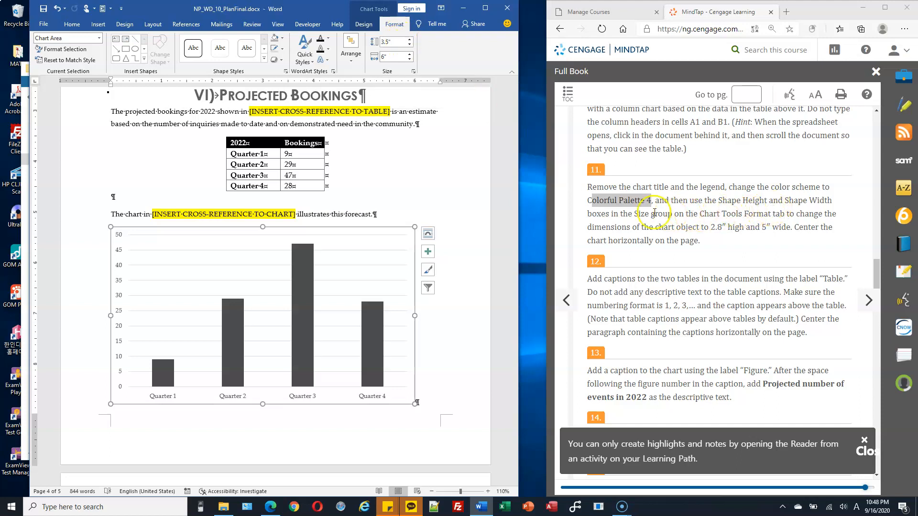
pyautogui.click(399, 41)
pyautogui.press('Tab')
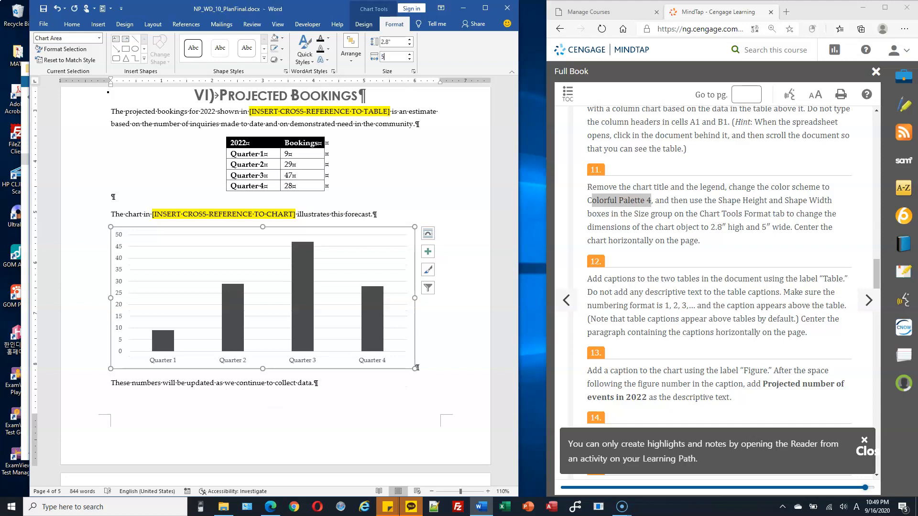
pyautogui.press('Return')
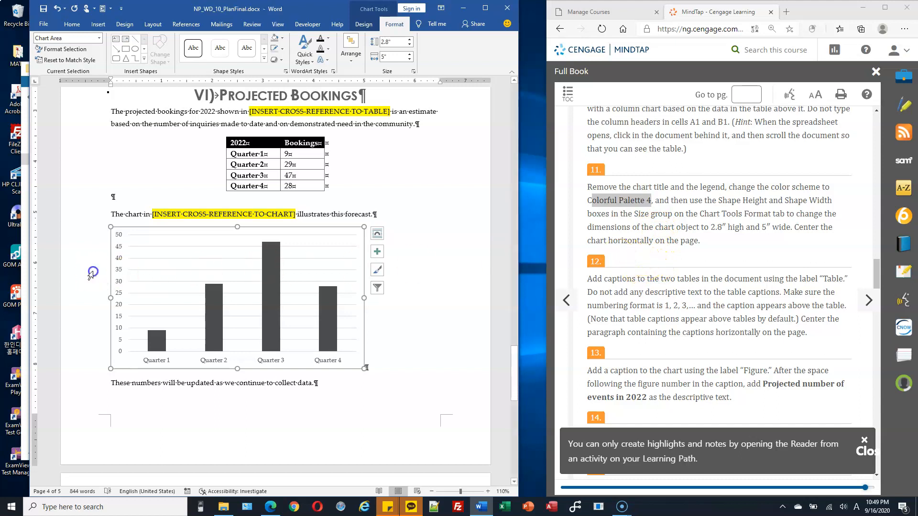
# Center the paragraph containing the bookings chart horizontally on the page.
pyautogui.click(92, 273)
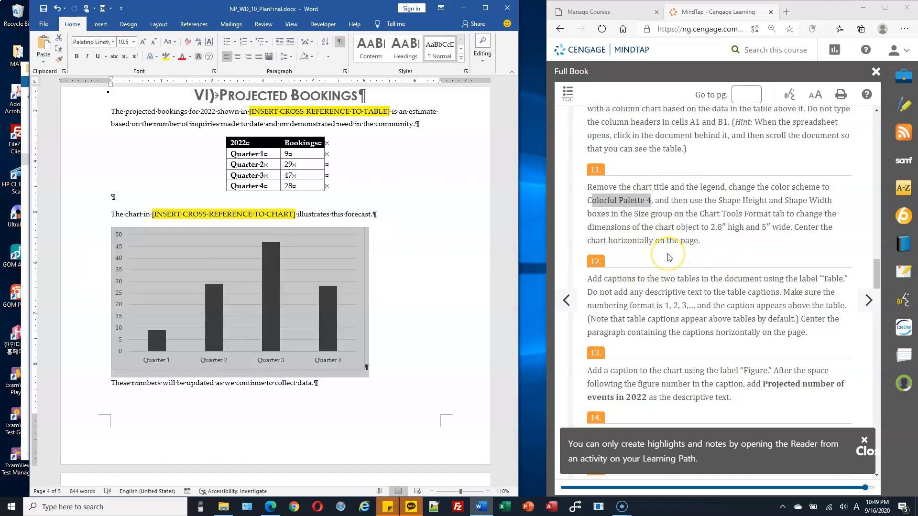
pyautogui.click(238, 57)
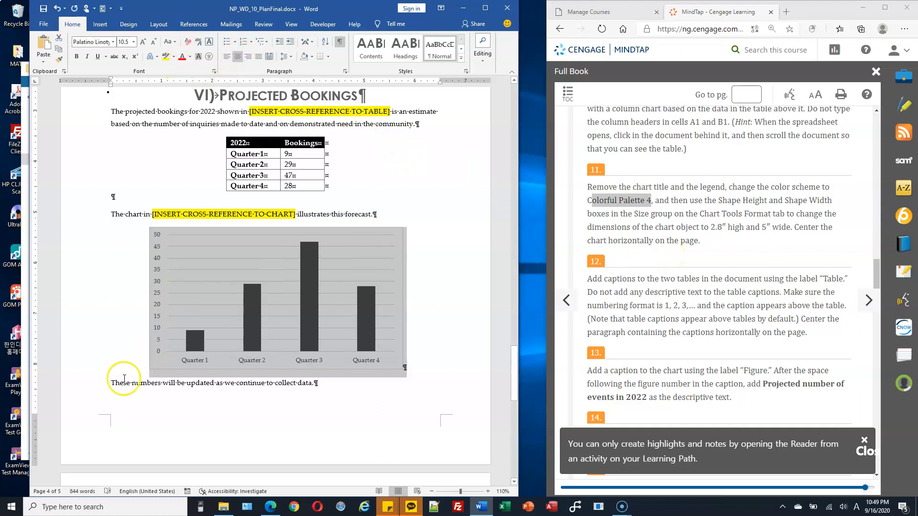
pyautogui.click(111, 383)
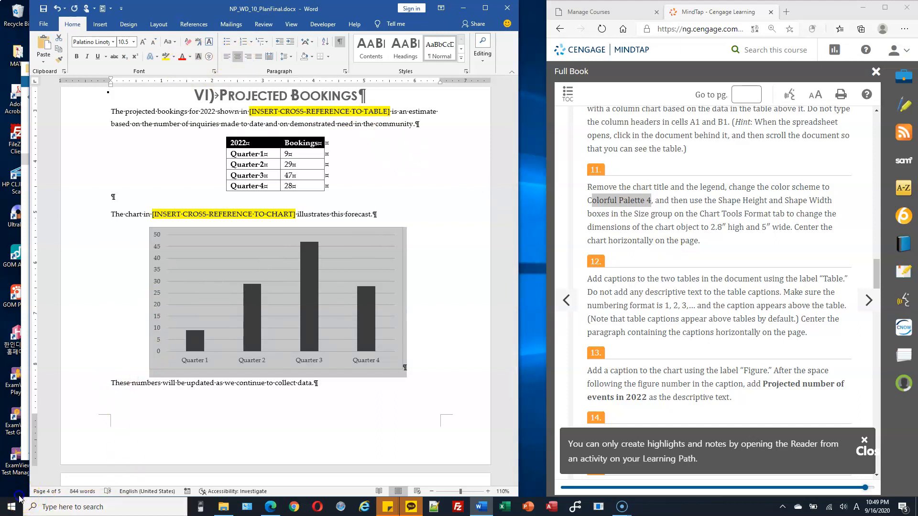
# Insert a caption with the label Table and no descriptive text above the Executive Committee name and position table.
pyautogui.scroll(-2, 637, 239)
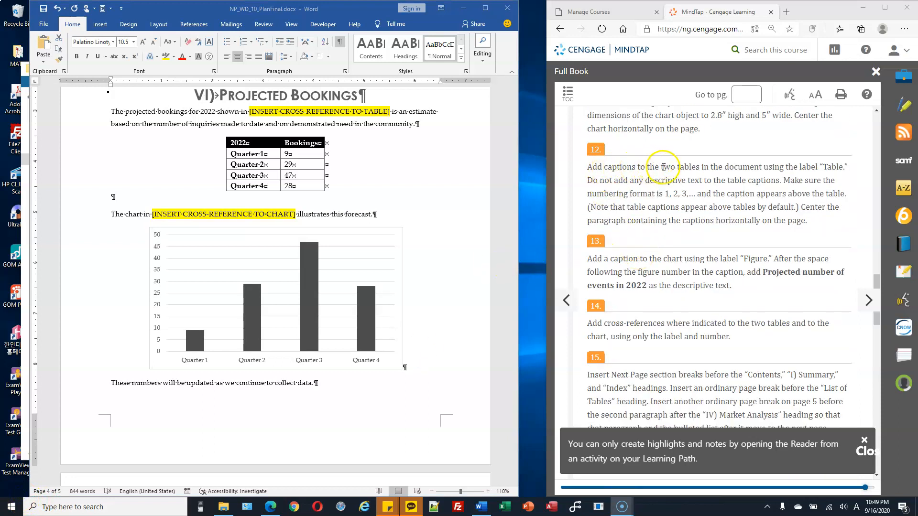
pyautogui.scroll(3, 378, 211)
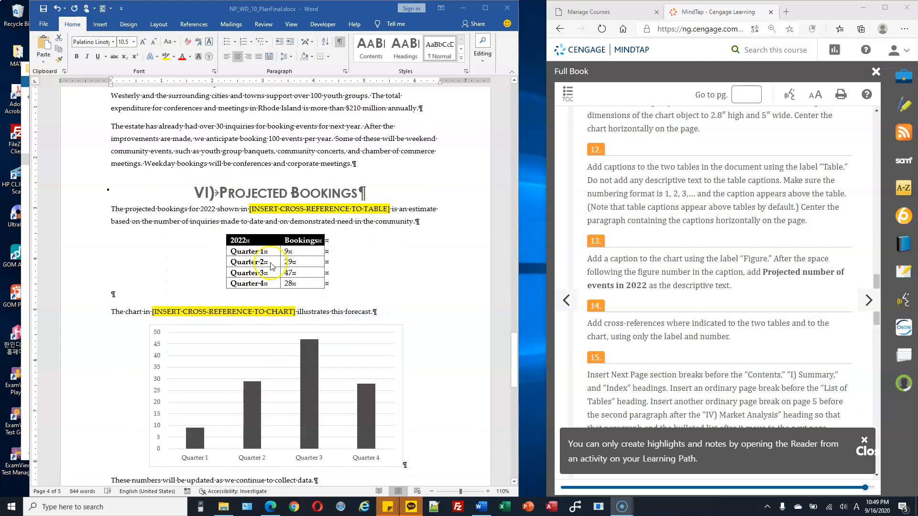
pyautogui.scroll(10, 378, 219)
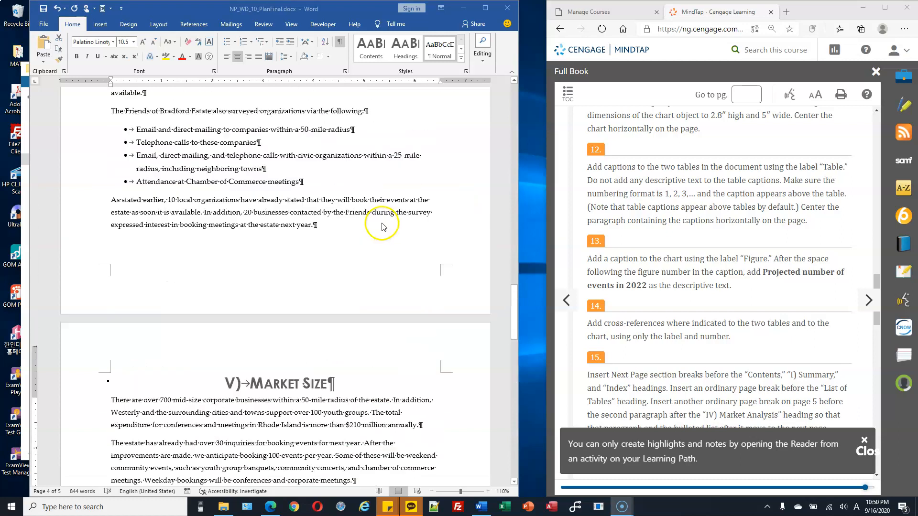
pyautogui.scroll(6, 382, 220)
pyautogui.scroll(2, 363, 191)
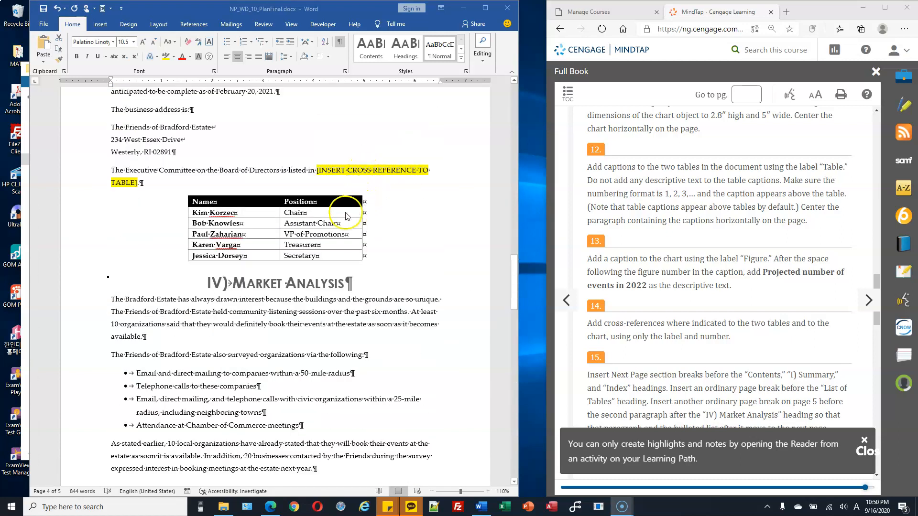
pyautogui.click(340, 210)
pyautogui.click(341, 205)
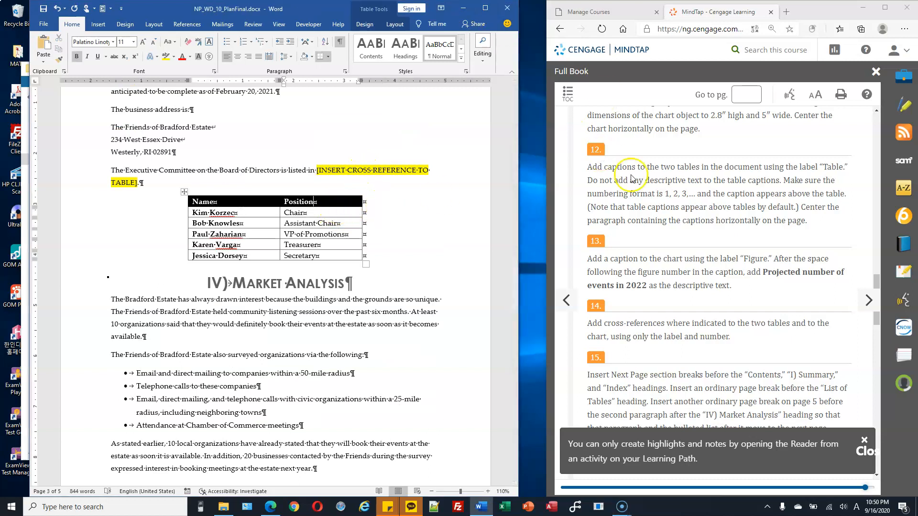
pyautogui.click(189, 28)
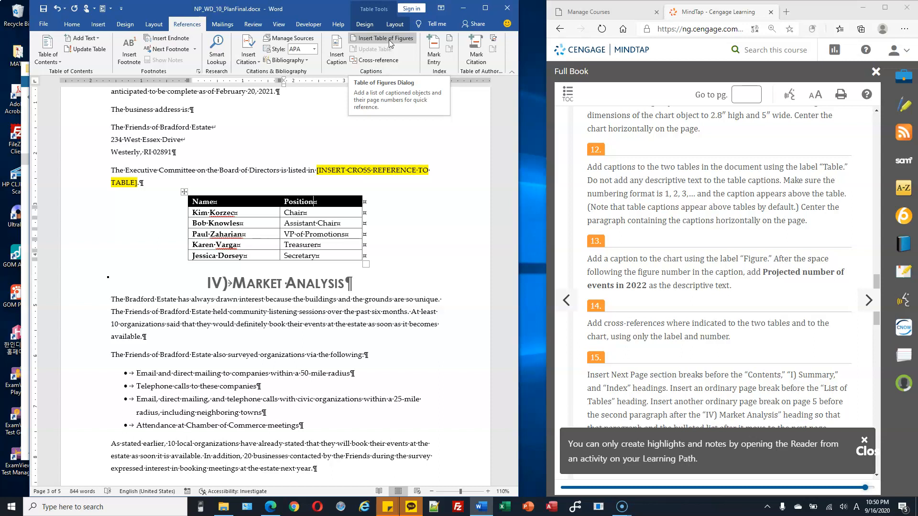
pyautogui.click(337, 62)
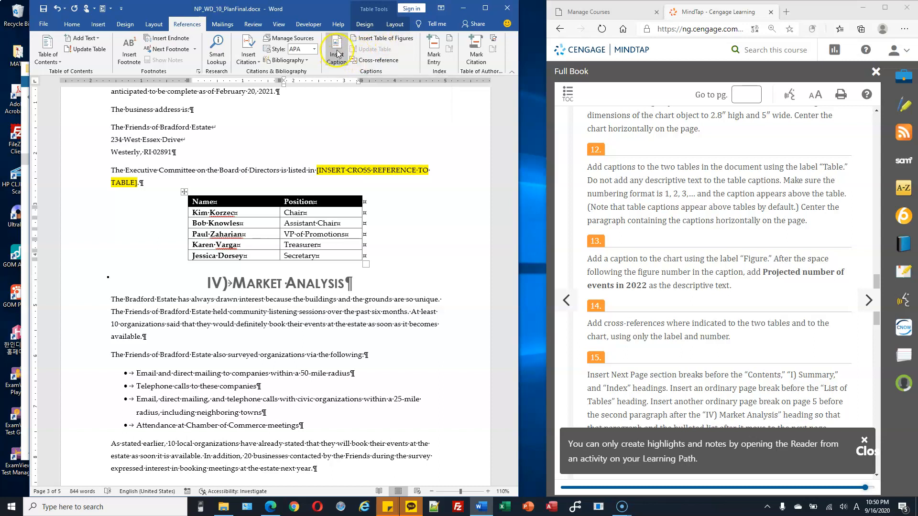
pyautogui.click(336, 55)
pyautogui.moveTo(276, 190); pyautogui.dragTo(391, 176)
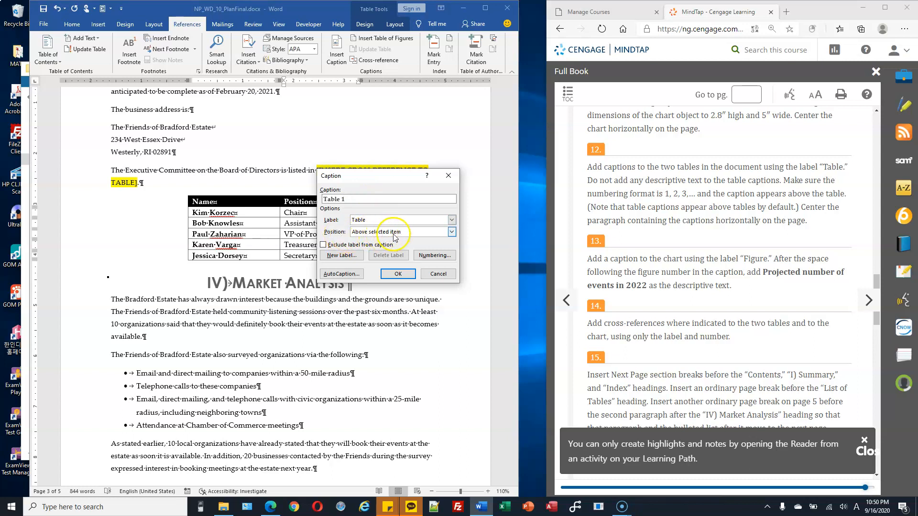
pyautogui.click(399, 275)
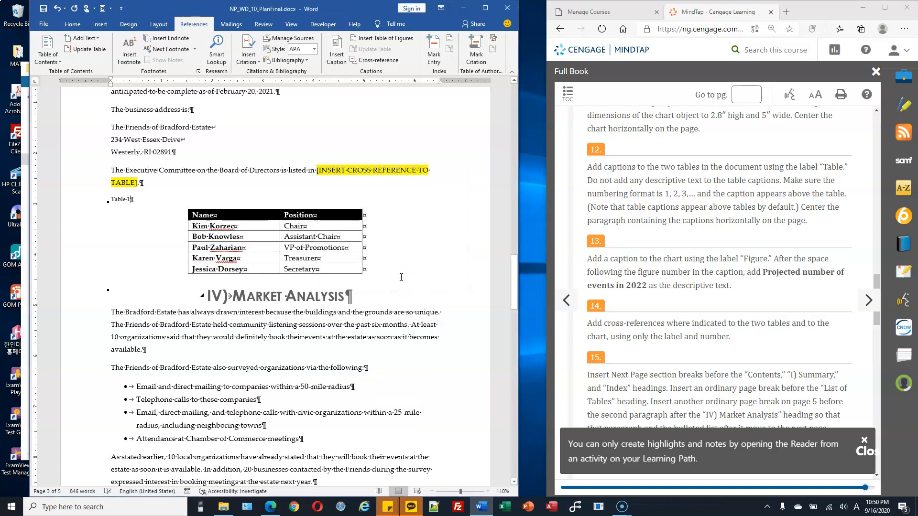
# Center the caption paragraph above the Executive Committee table horizontally on the page.
pyautogui.click(123, 201)
pyautogui.click(96, 203)
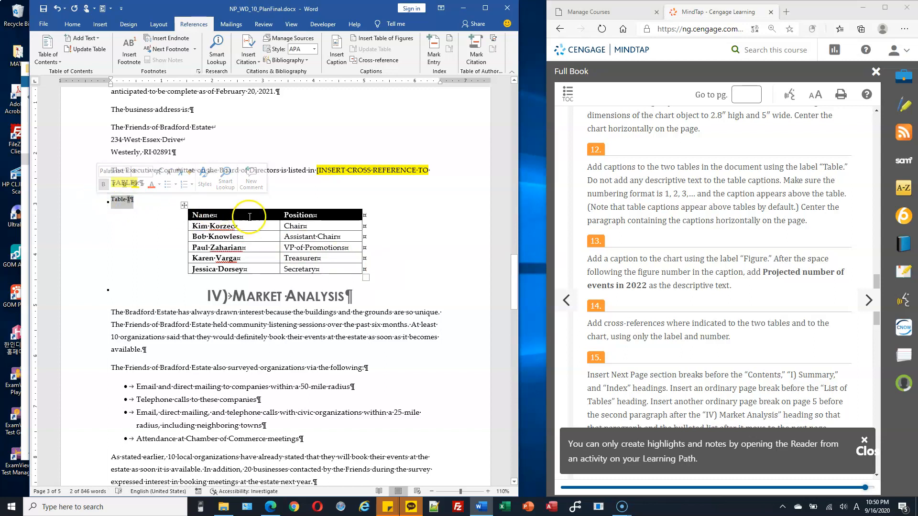
pyautogui.click(72, 23)
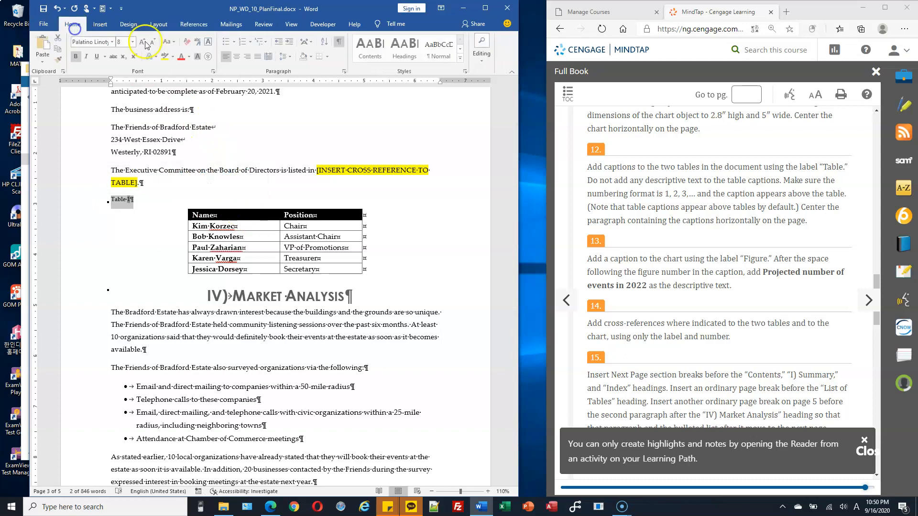
pyautogui.click(240, 60)
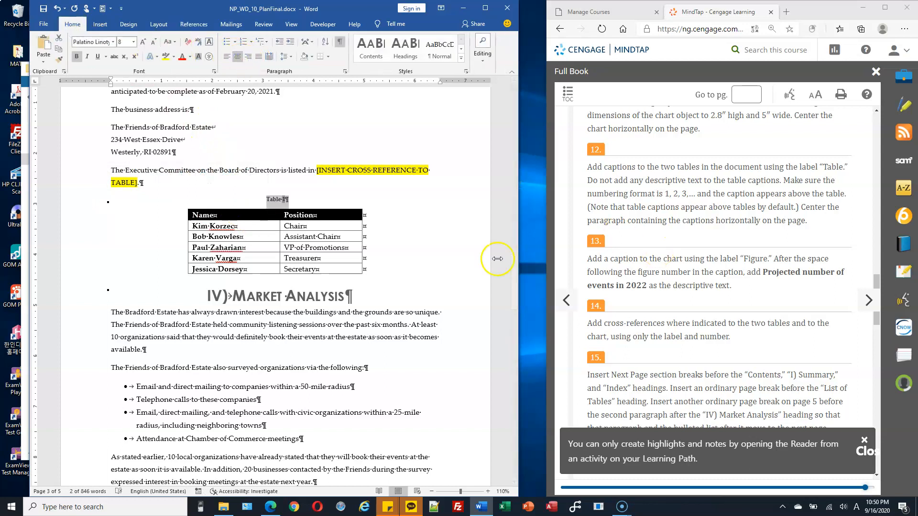
# Insert a caption with the label Table, positioned above the selected item, for the 2022 bookings table under Projected Bookings.
pyautogui.scroll(-15, 351, 258)
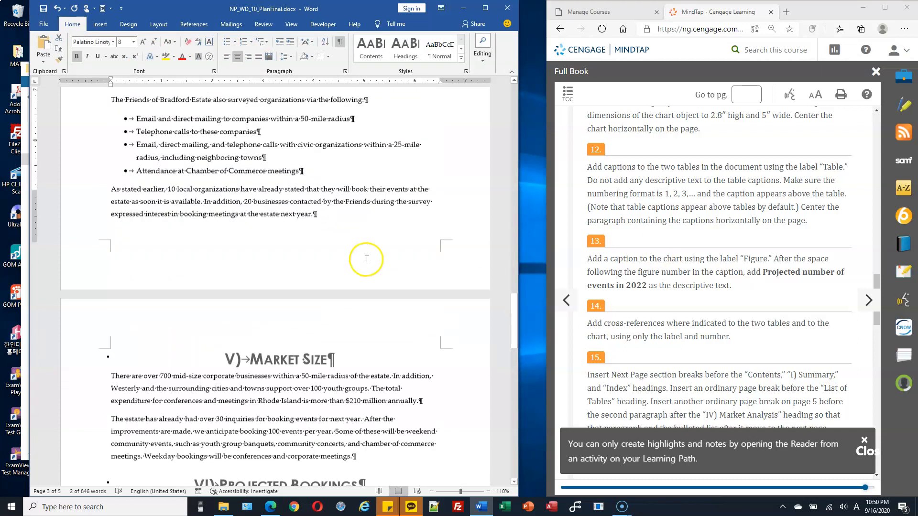
pyautogui.click(298, 223)
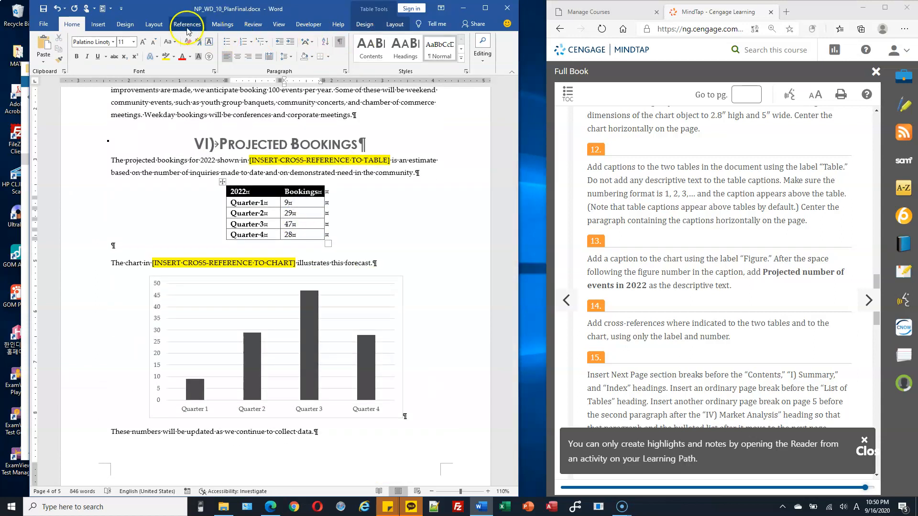
pyautogui.click(186, 24)
pyautogui.click(337, 53)
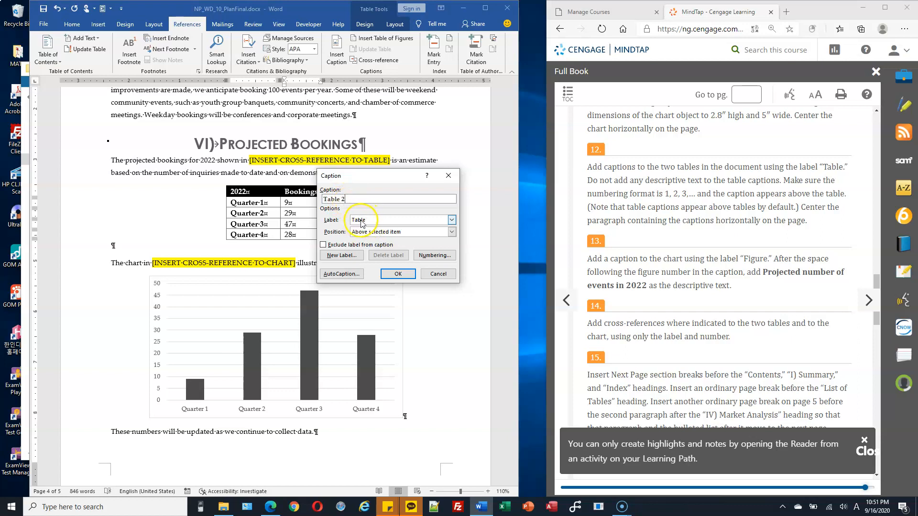
pyautogui.click(362, 221)
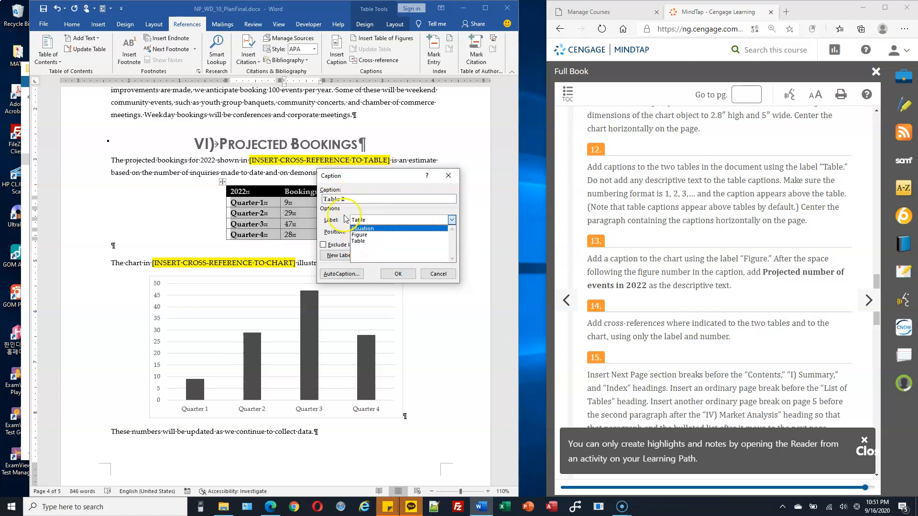
pyautogui.click(329, 213)
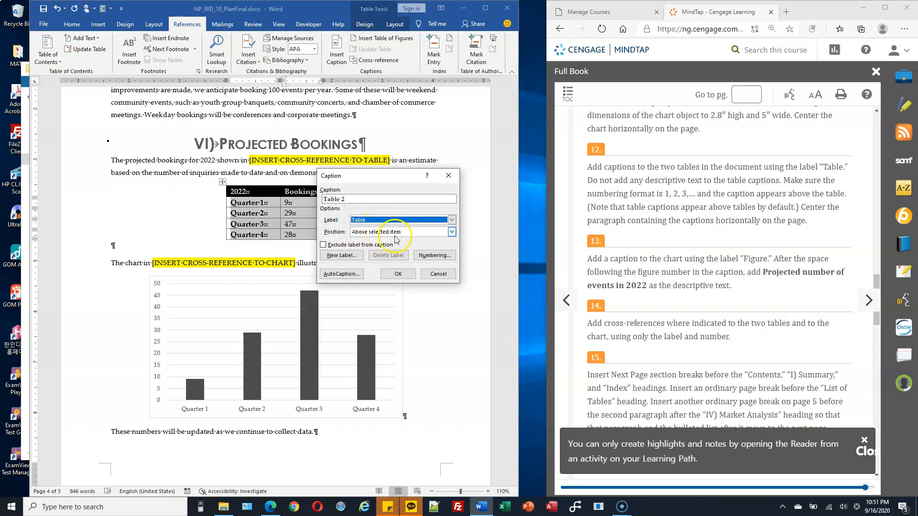
pyautogui.click(422, 233)
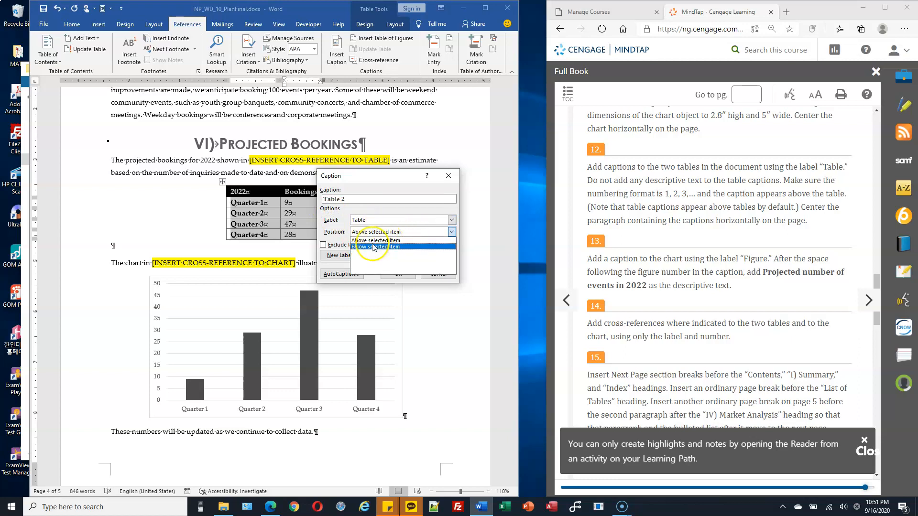
pyautogui.click(338, 225)
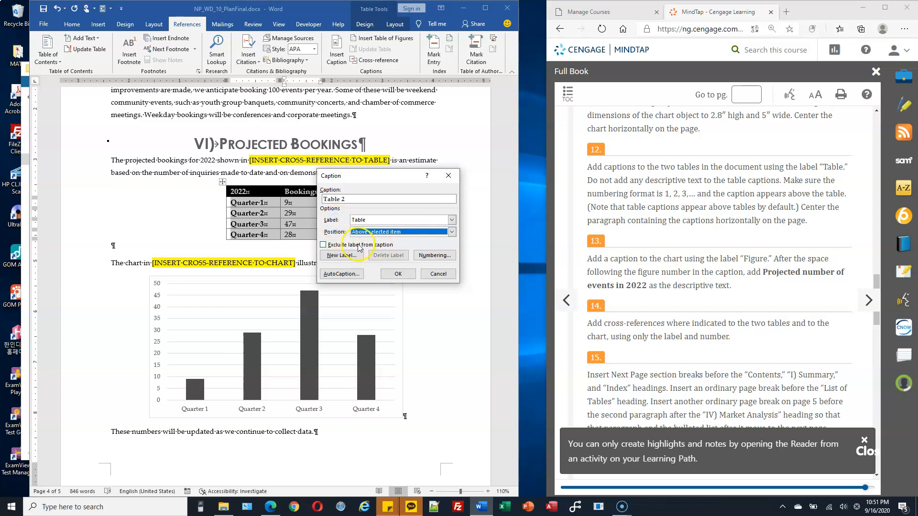
pyautogui.click(395, 232)
pyautogui.click(395, 231)
pyautogui.click(397, 274)
# Center the caption paragraph above the 2022 bookings table horizontally on the page.
pyautogui.click(88, 190)
pyautogui.keyDown('ctrl'); pyautogui.scroll(3, 210, 213); pyautogui.keyUp('ctrl')
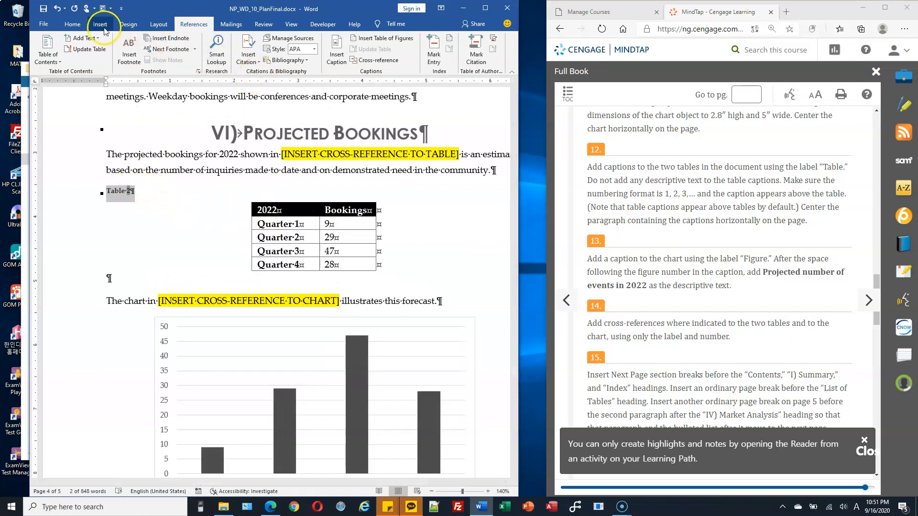
pyautogui.click(72, 23)
pyautogui.click(237, 56)
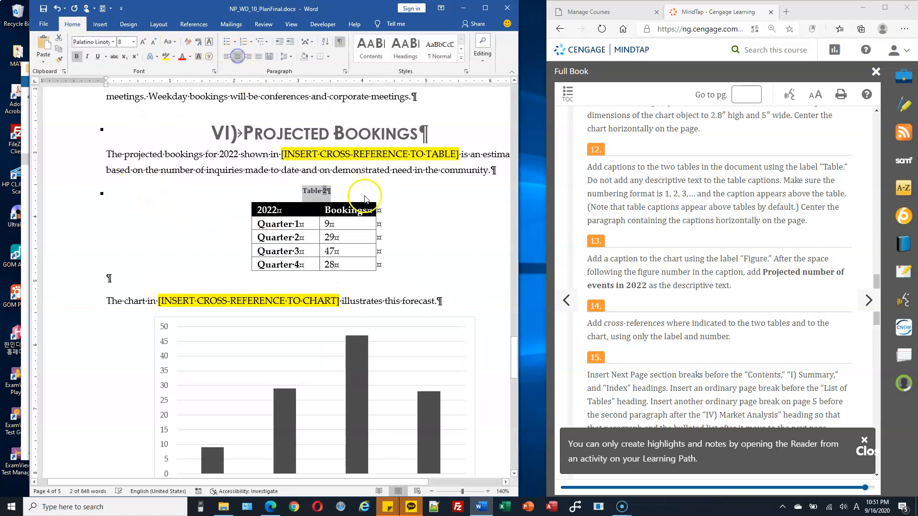
pyautogui.click(417, 231)
# Start a caption for the bookings column chart and set its label to Figure.
pyautogui.moveTo(519, 204); pyautogui.dragTo(549, 201)
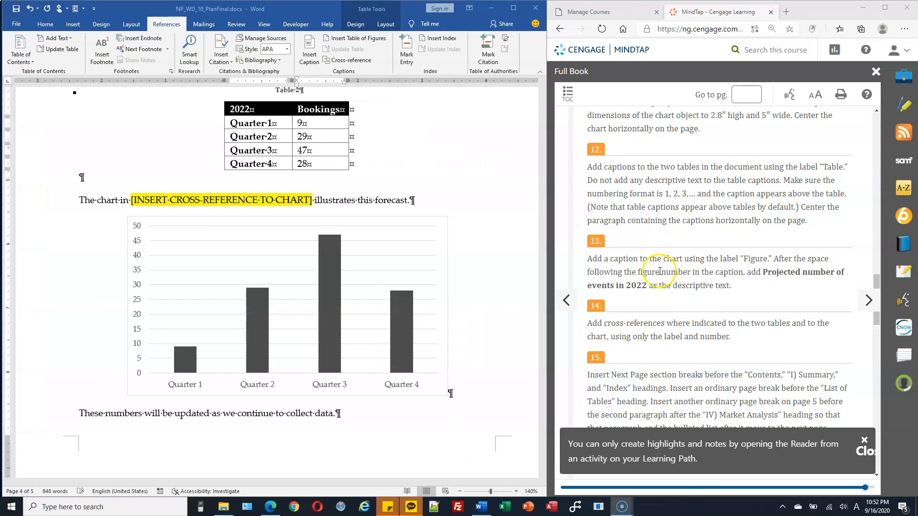
pyautogui.scroll(-2, 662, 262)
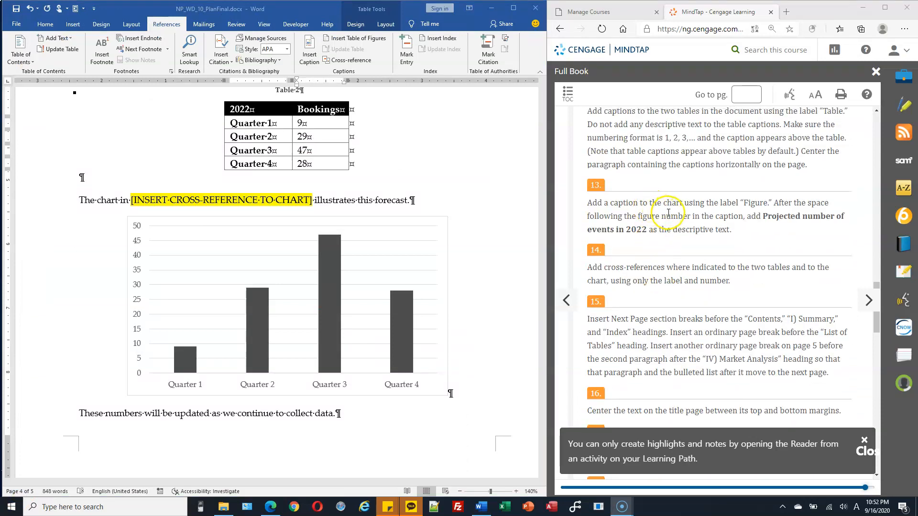
pyautogui.click(436, 225)
pyautogui.doubleClick(436, 228)
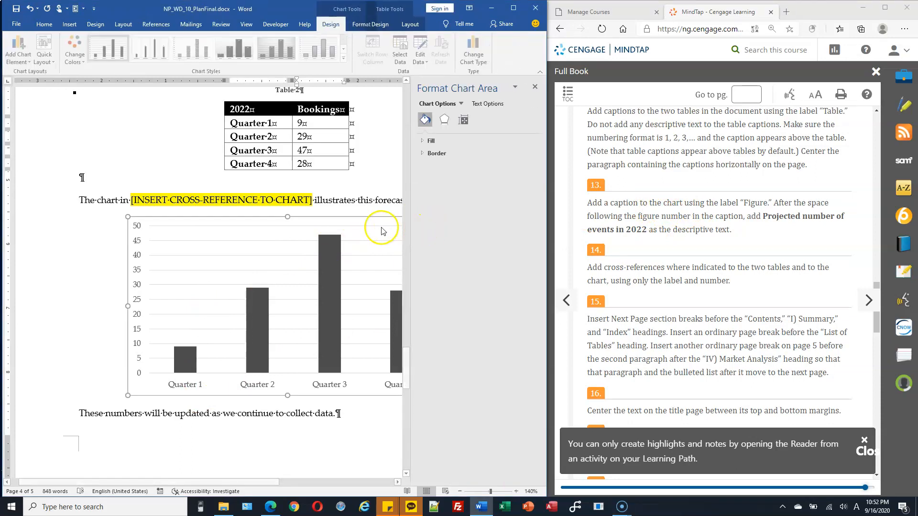
pyautogui.click(536, 87)
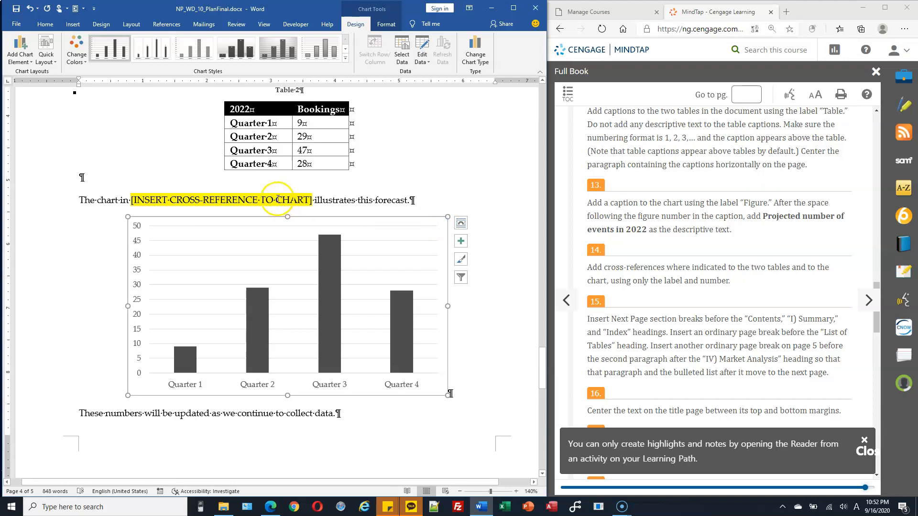
pyautogui.click(166, 24)
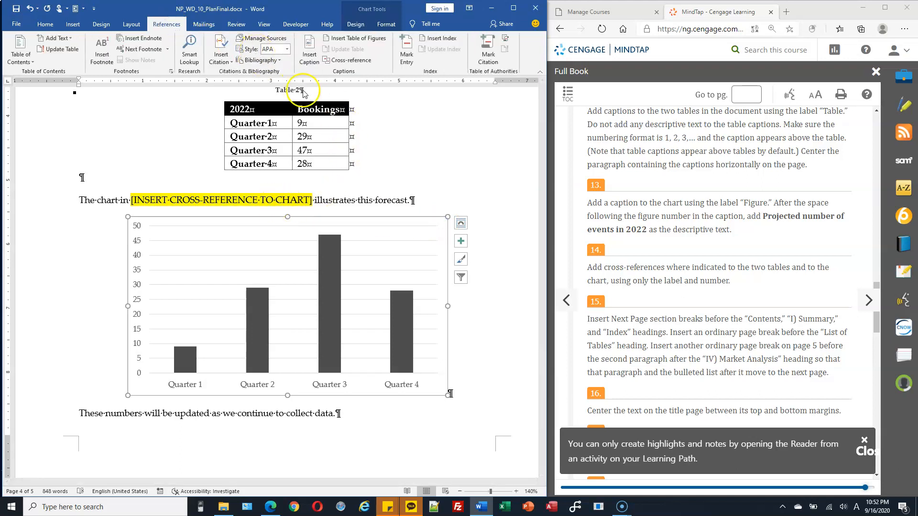
pyautogui.click(308, 51)
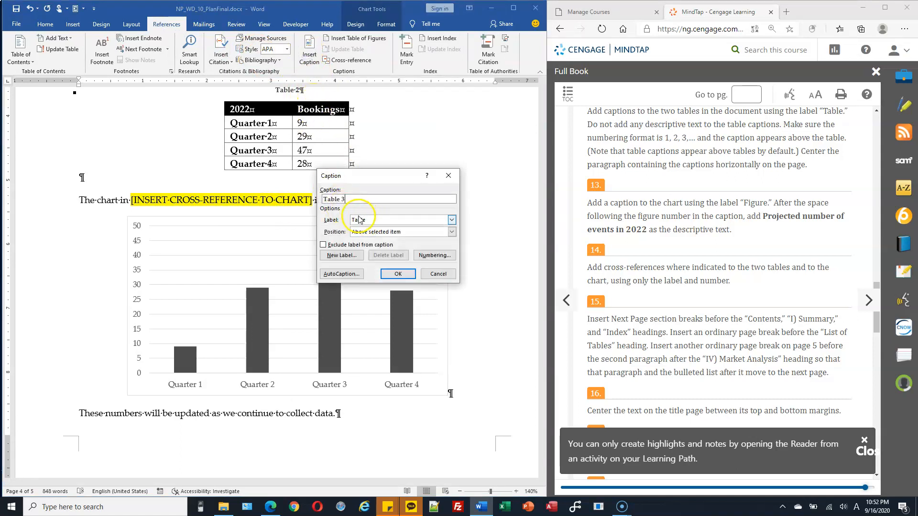
pyautogui.click(377, 220)
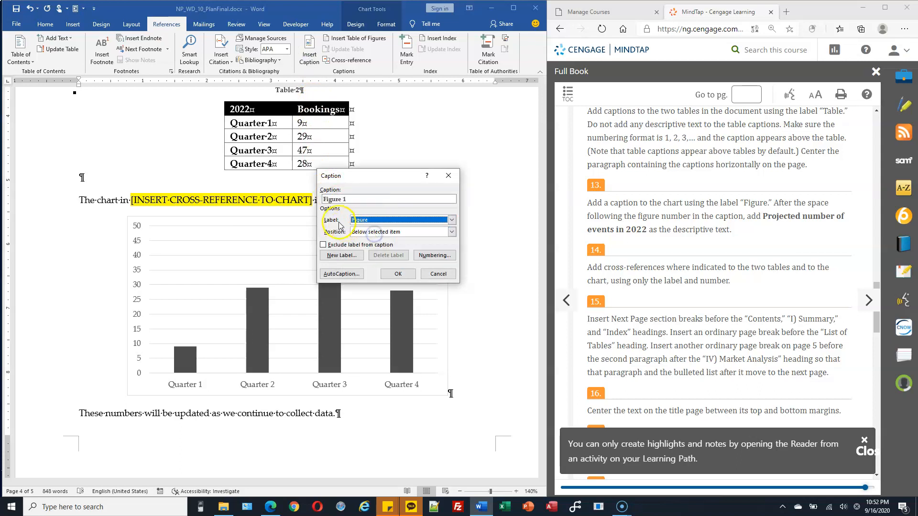
# Add "Projected number of events in 2022" after the figure number as descriptive text and insert the caption below the bookings chart.
pyautogui.click(349, 200)
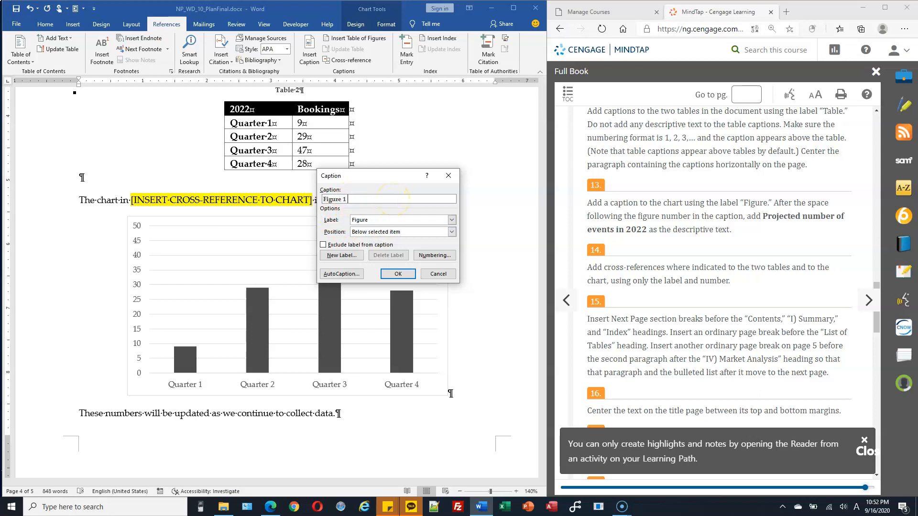
pyautogui.click(755, 245)
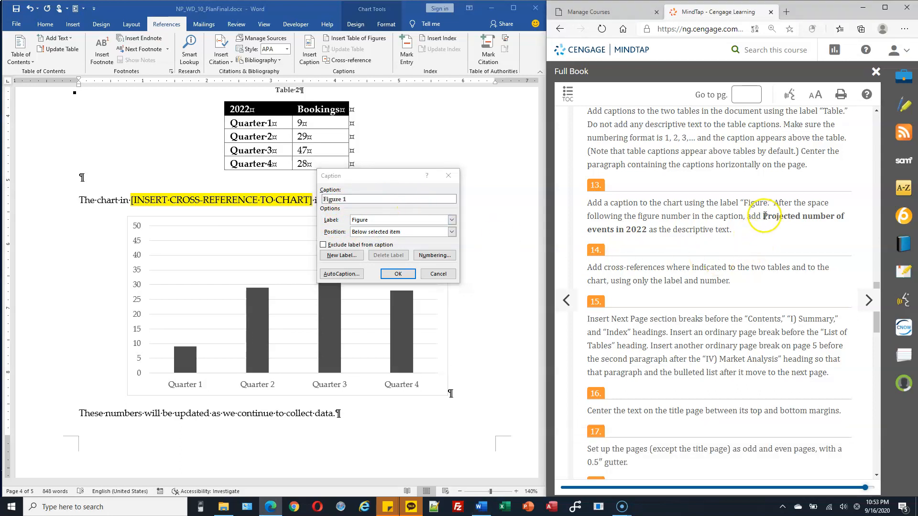
pyautogui.moveTo(762, 216); pyautogui.dragTo(655, 233)
pyautogui.hotkey('ctrl', 'c')
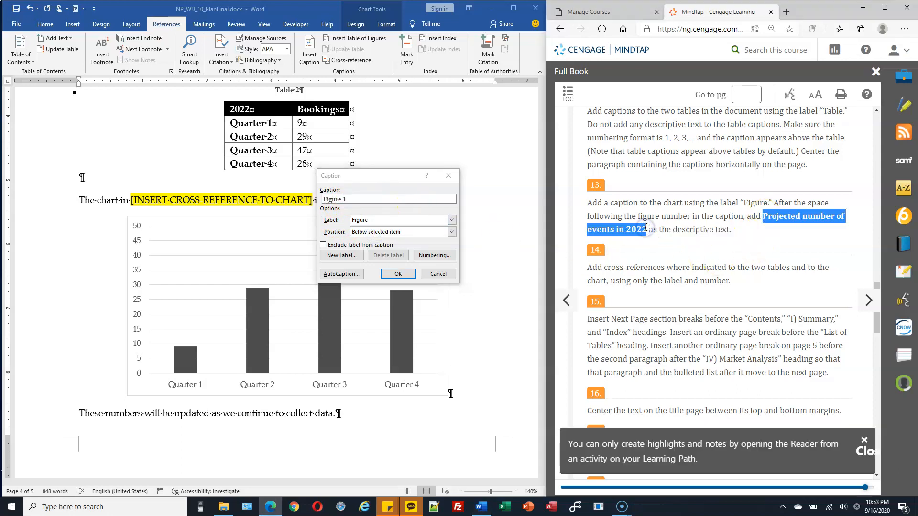
pyautogui.click(405, 199)
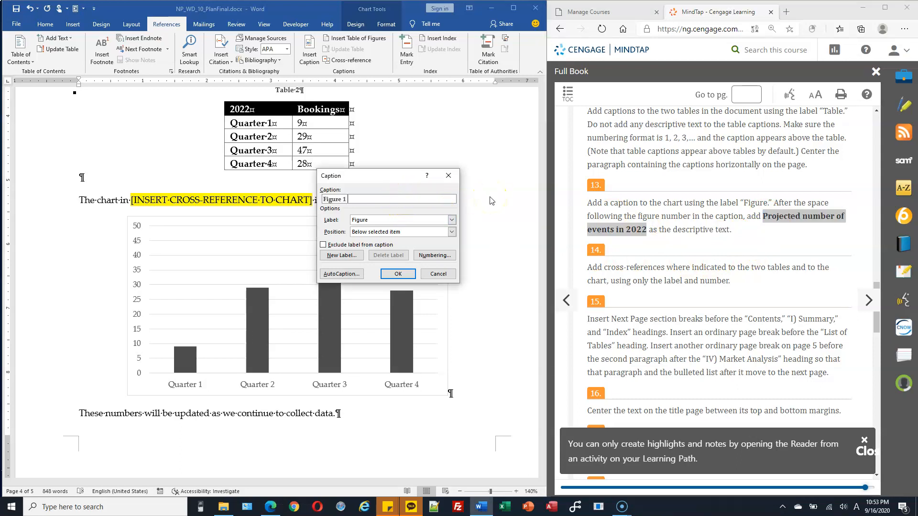
pyautogui.hotkey('ctrl', 'v')
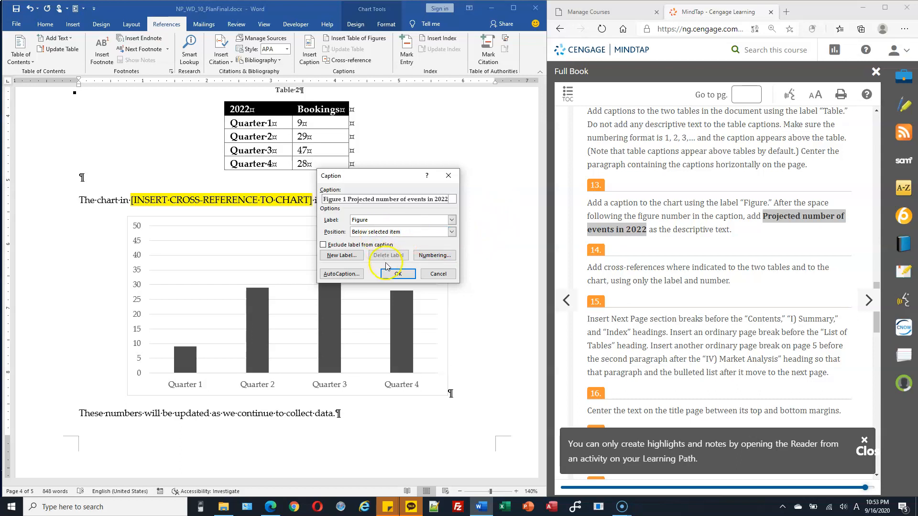
pyautogui.click(398, 275)
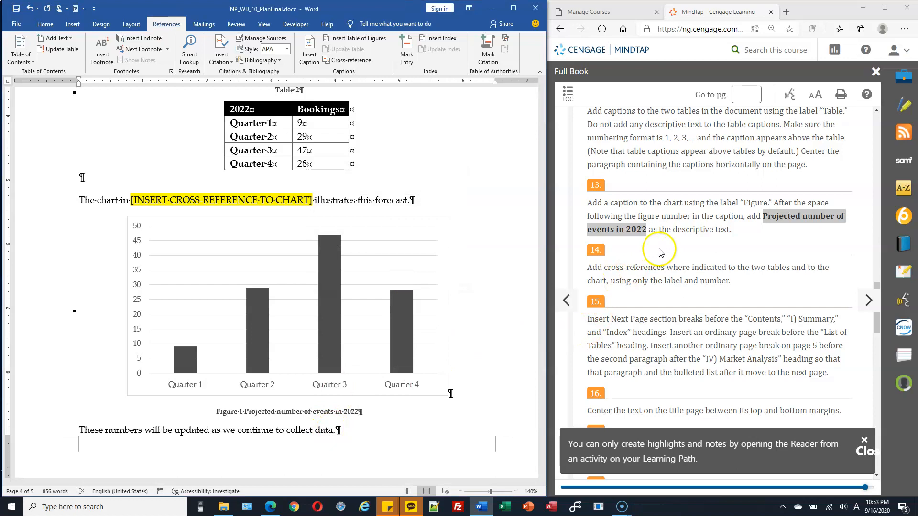
pyautogui.scroll(-1, 658, 252)
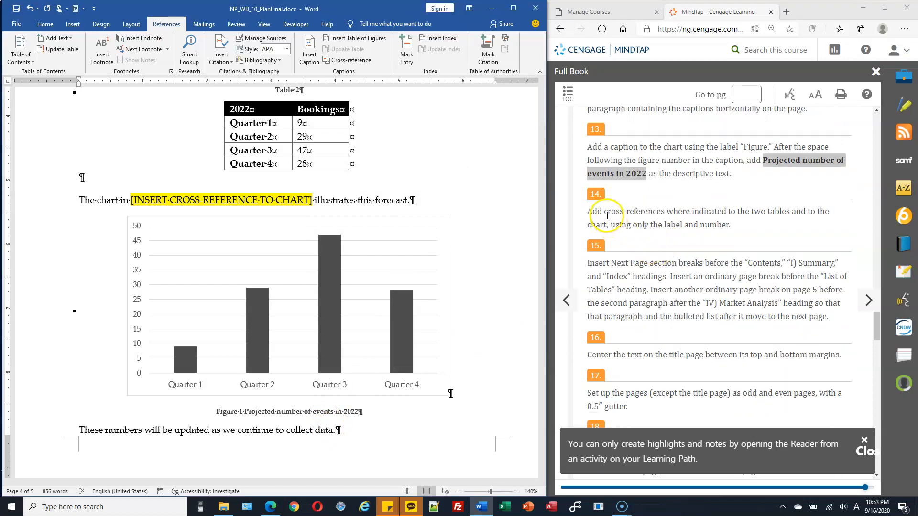
# Replace the highlighted placeholder in the Executive Committee sentence with a cross-reference to Table 1 showing only label and number.
pyautogui.moveTo(604, 212); pyautogui.dragTo(682, 211)
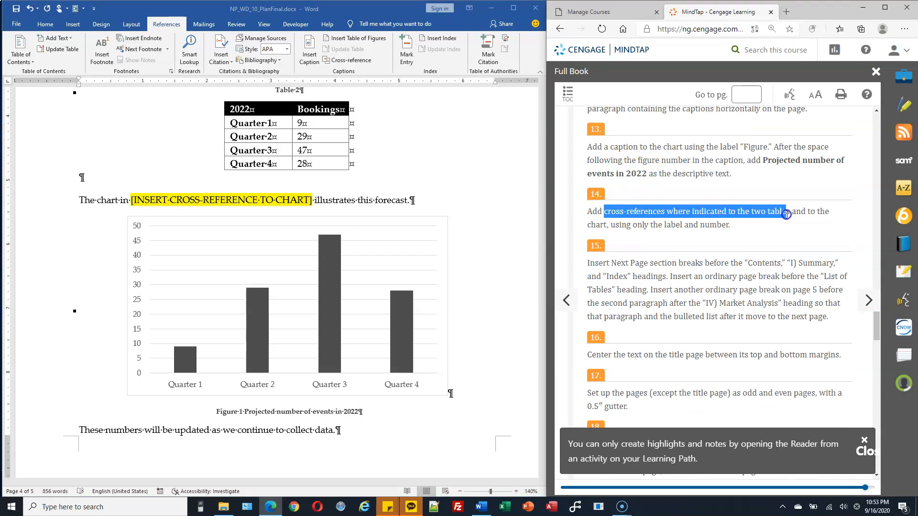
pyautogui.moveTo(792, 215); pyautogui.dragTo(691, 220)
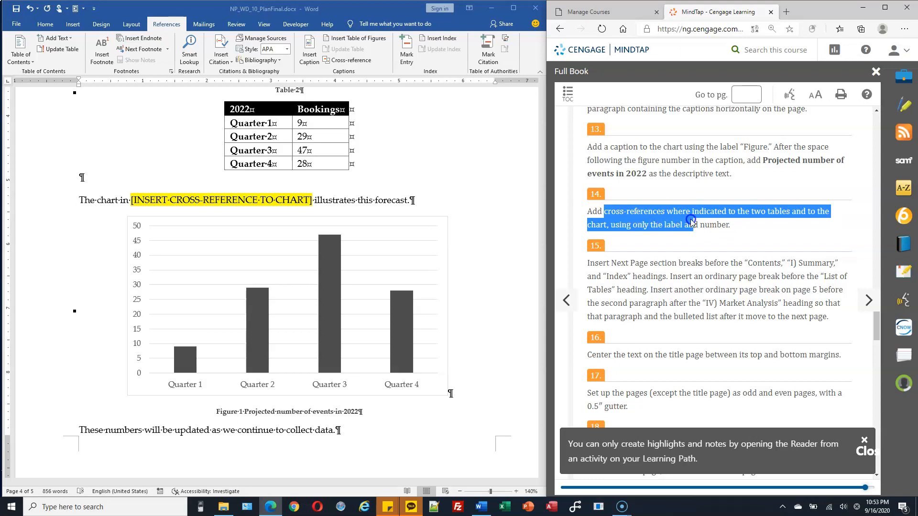
pyautogui.scroll(15, 421, 180)
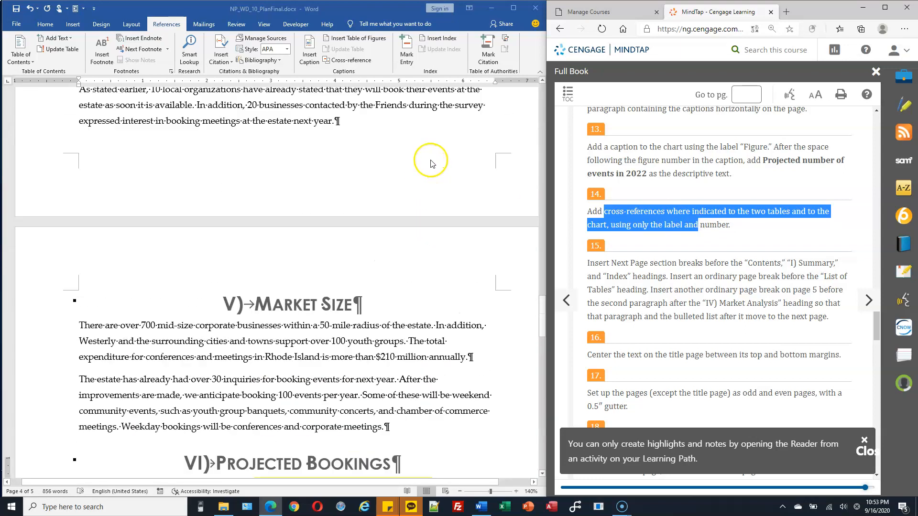
pyautogui.scroll(8, 432, 160)
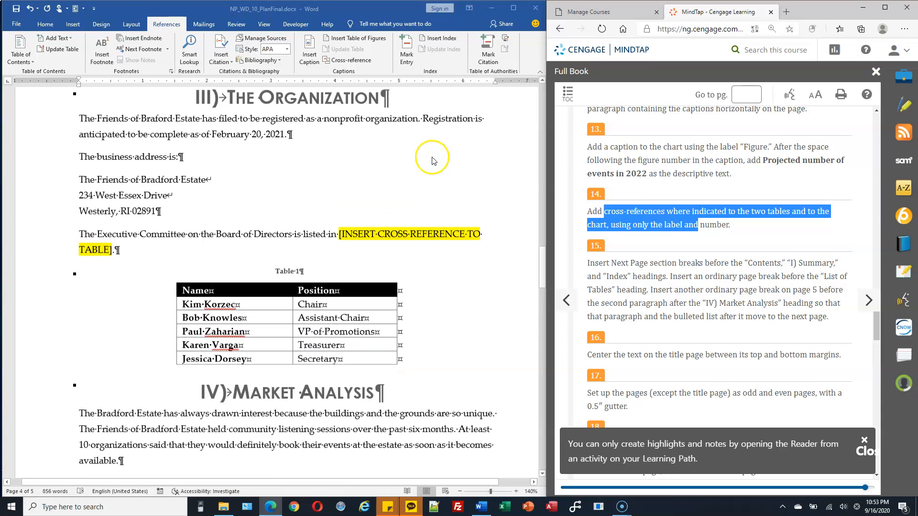
pyautogui.click(360, 314)
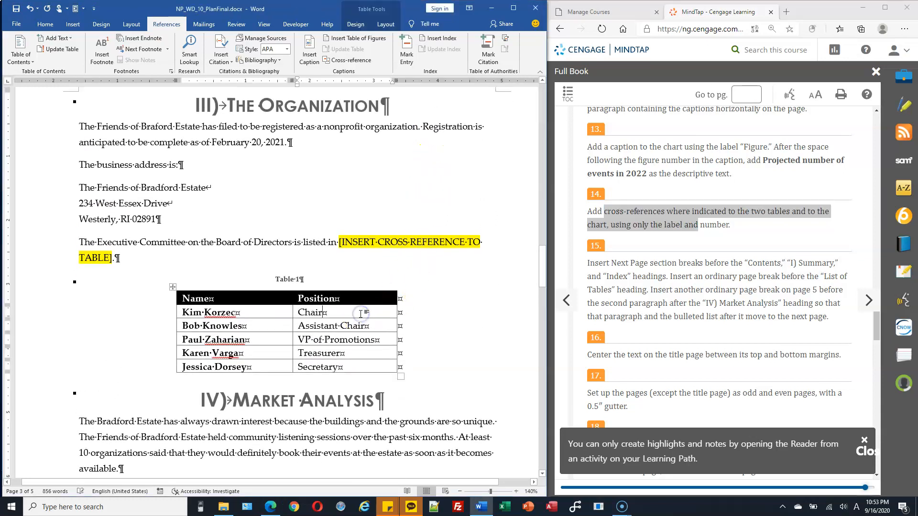
pyautogui.click(427, 254)
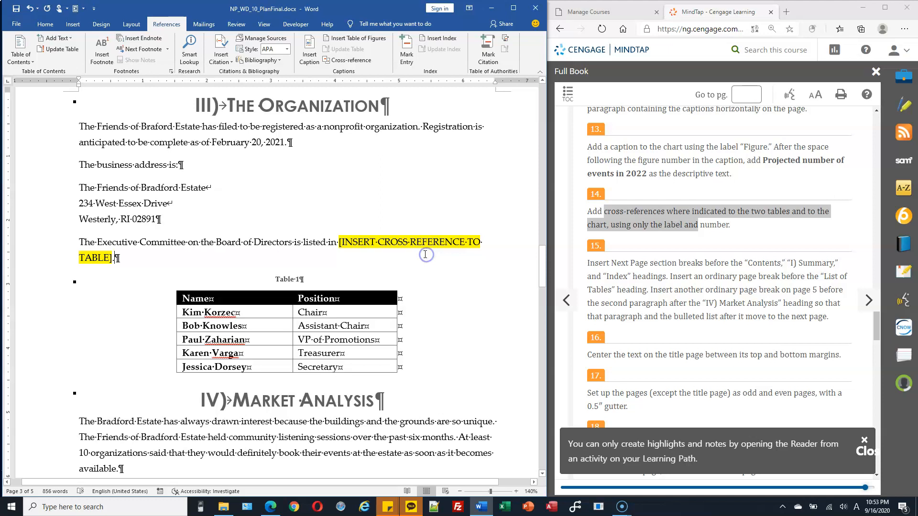
pyautogui.click(339, 241)
pyautogui.hotkey('shift', 'Down')
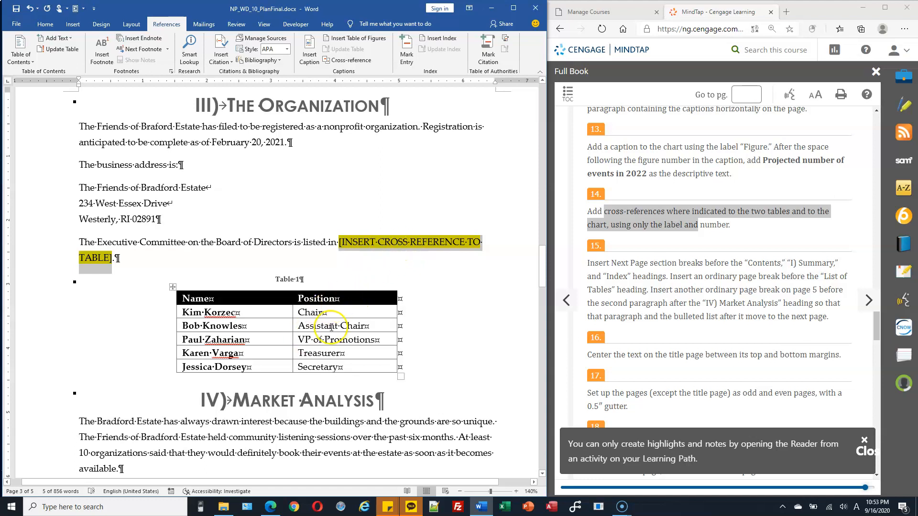
pyautogui.click(351, 60)
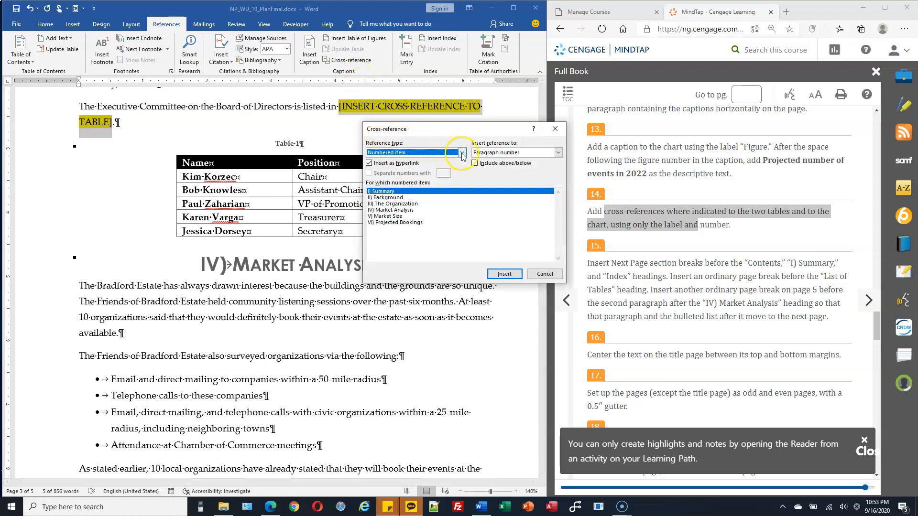
pyautogui.click(461, 153)
pyautogui.scroll(-1, 441, 178)
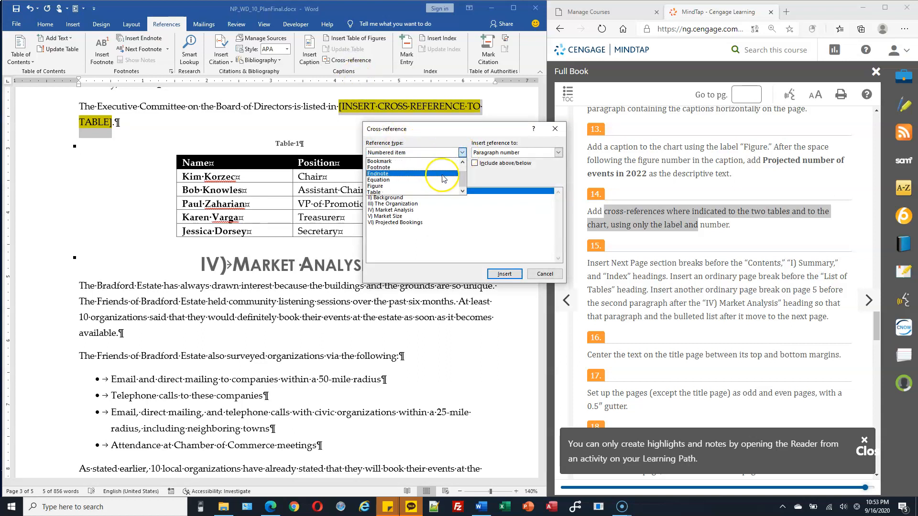
pyautogui.click(378, 192)
pyautogui.click(393, 192)
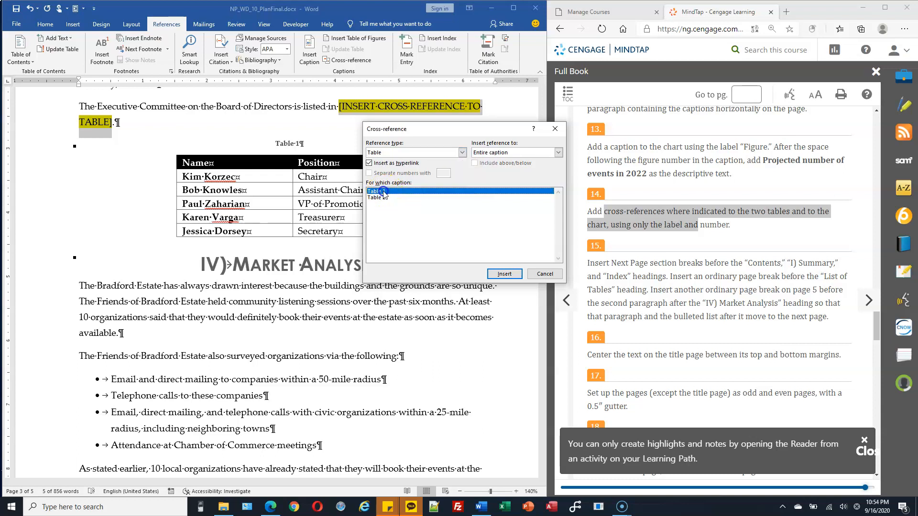
pyautogui.click(557, 153)
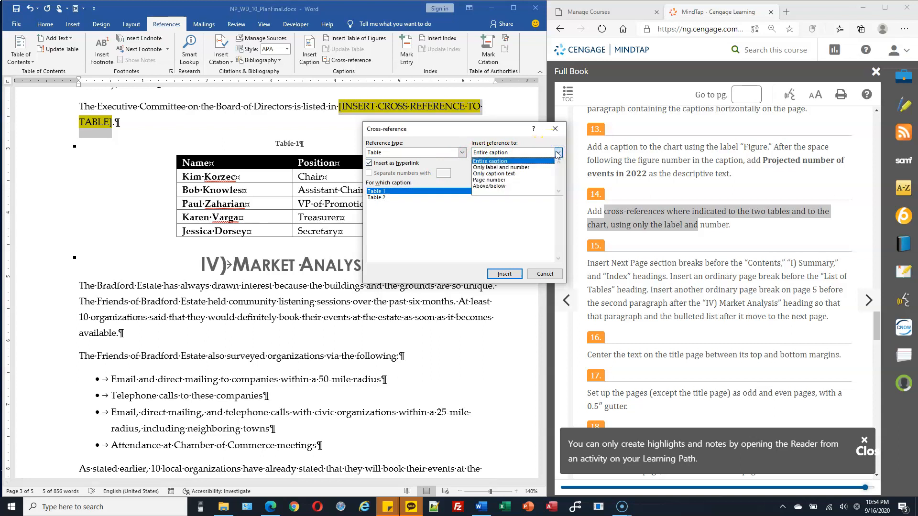
pyautogui.click(530, 168)
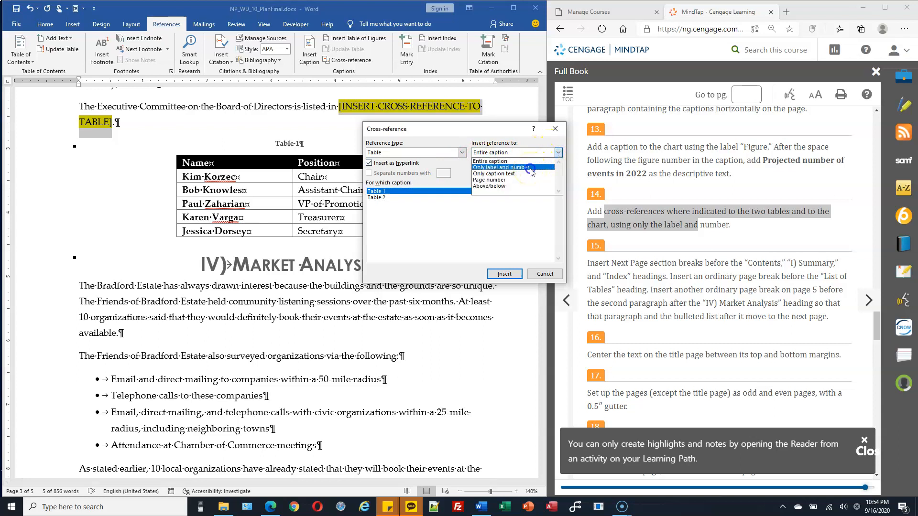
pyautogui.click(502, 278)
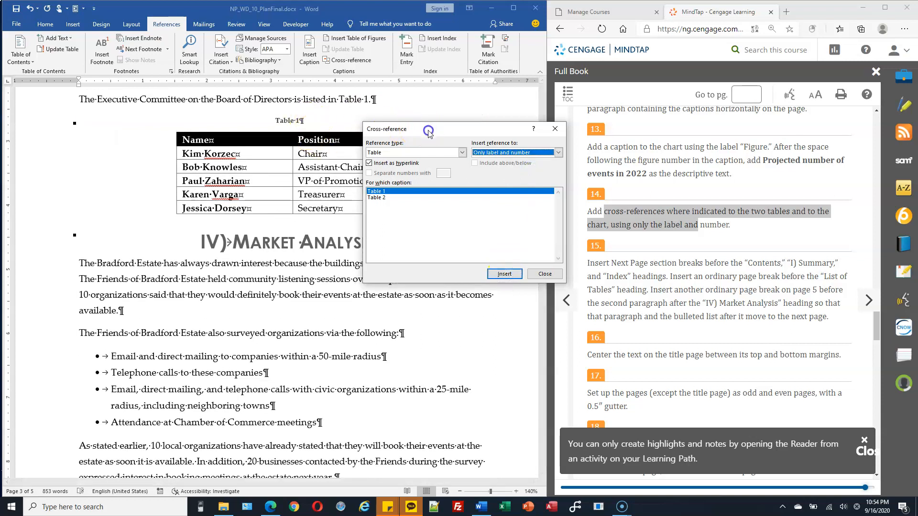
# Replace the highlighted table placeholder under Projected Bookings with a cross-reference to Table 2 showing only label and number.
pyautogui.moveTo(428, 133); pyautogui.dragTo(479, 230)
pyautogui.click(359, 98)
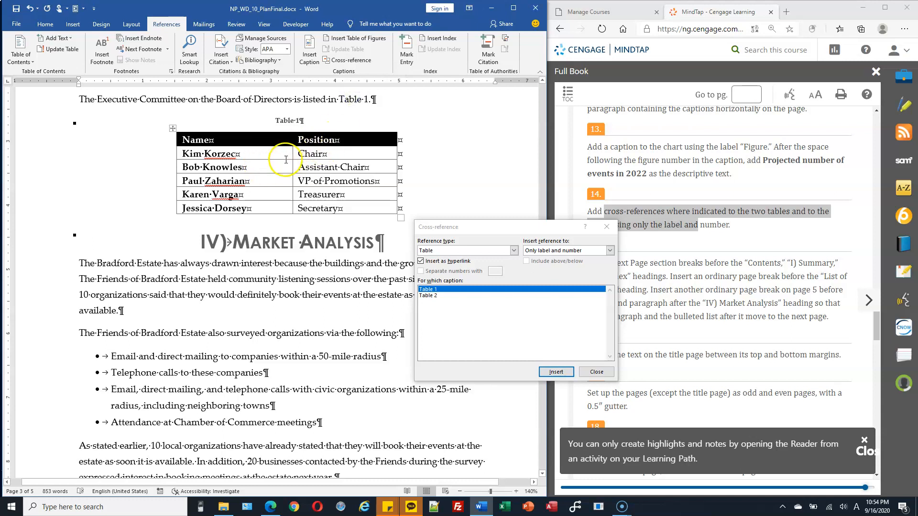
pyautogui.scroll(-10, 331, 204)
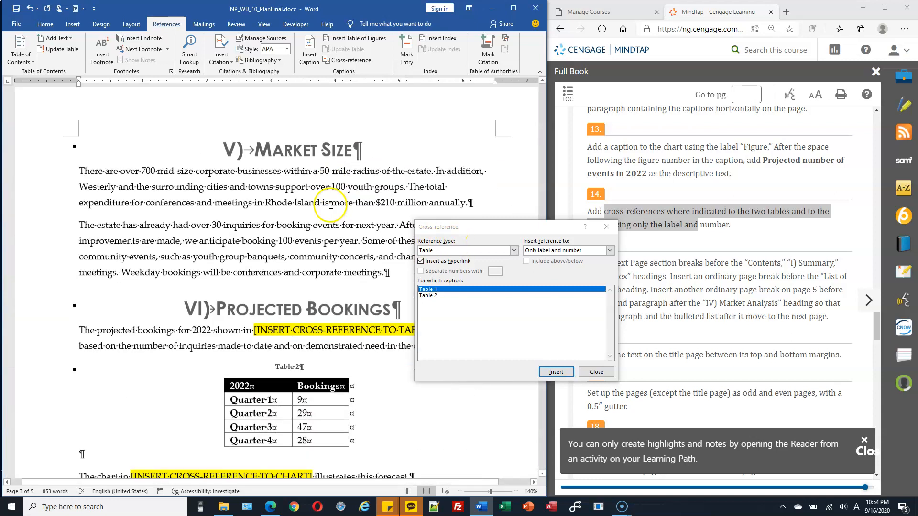
pyautogui.scroll(-2, 331, 204)
pyautogui.click(305, 295)
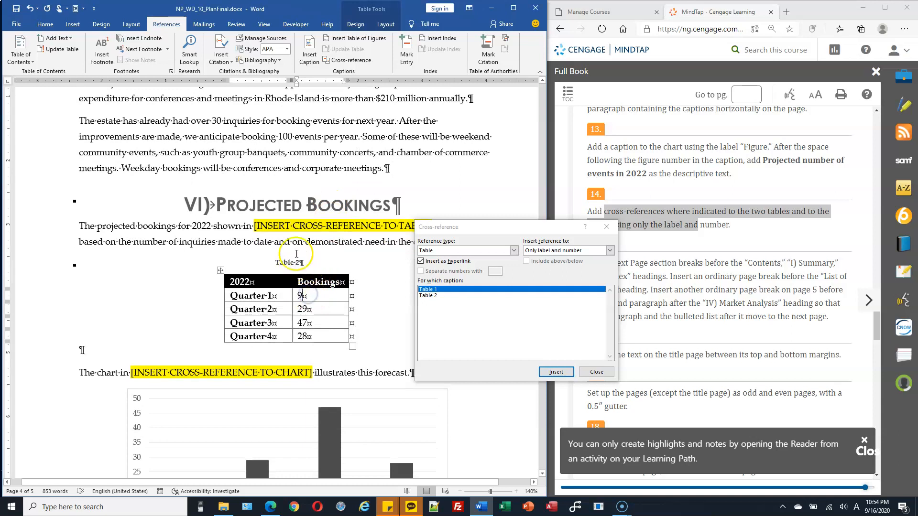
pyautogui.click(305, 242)
pyautogui.scroll(-2, 266, 168)
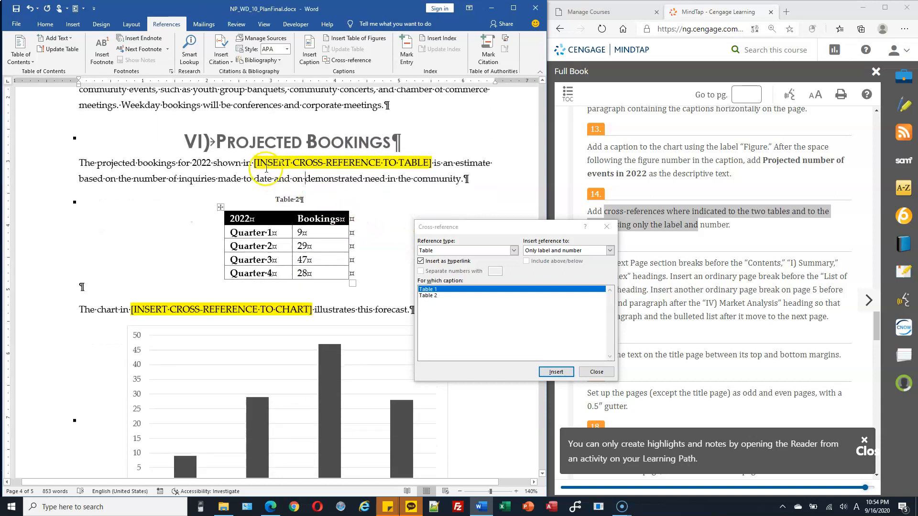
pyautogui.moveTo(271, 163); pyautogui.dragTo(417, 166)
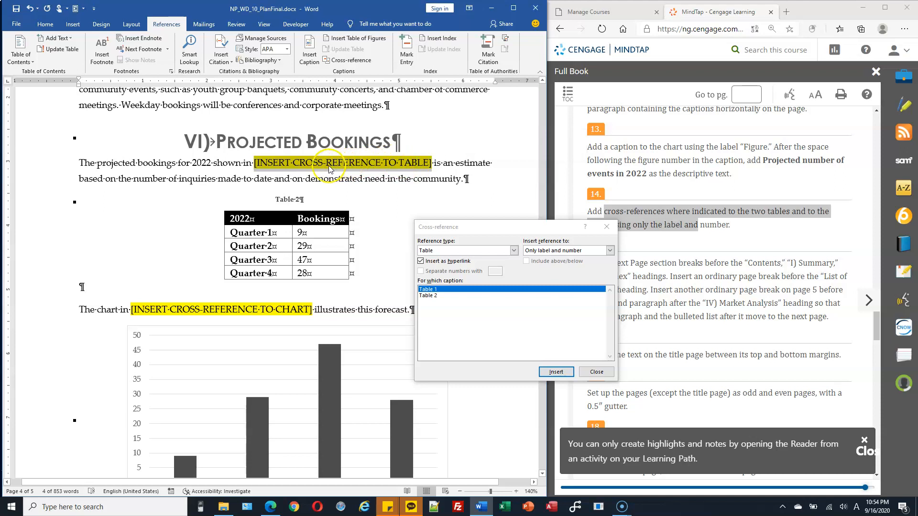
pyautogui.click(430, 296)
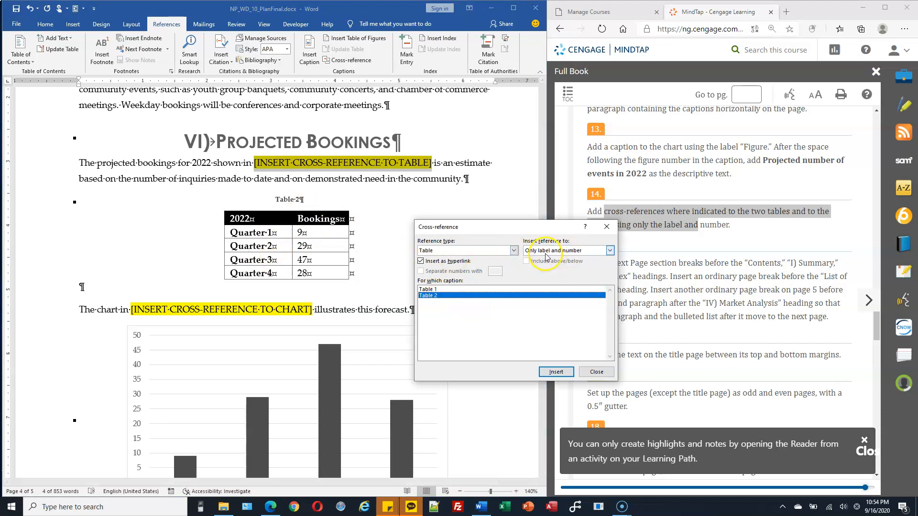
pyautogui.click(556, 372)
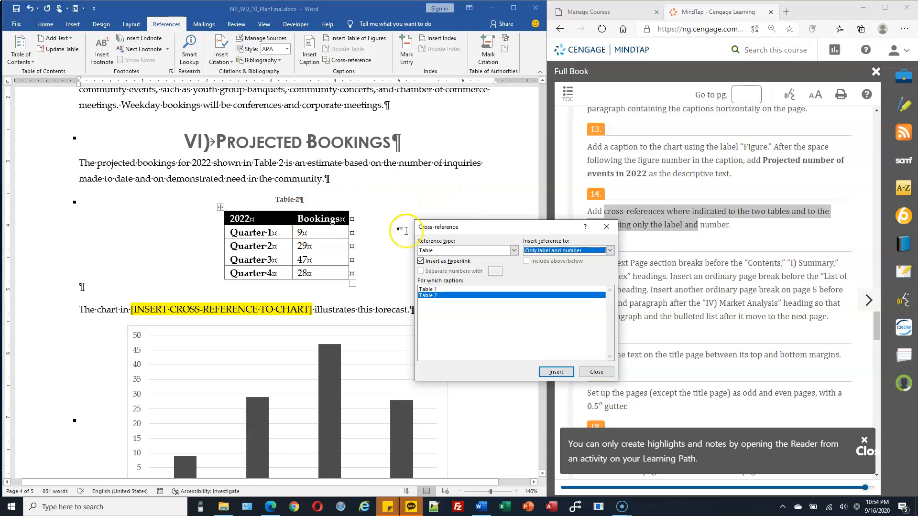
# Replace the highlighted chart placeholder with a cross-reference to Figure 1 showing only label and number, and close the cross-reference dialog.
pyautogui.scroll(-2, 277, 252)
pyautogui.click(213, 221)
pyautogui.click(132, 214)
pyautogui.hotkey('shift', 'Right')
pyautogui.hotkey('shift', 'Right')
pyautogui.hotkey('shift', 'Right')
pyautogui.hotkey('shift', 'Right')
pyautogui.hotkey('shift', 'Right')
pyautogui.hotkey('shift', 'Right')
pyautogui.hotkey('shift', 'Right')
pyautogui.hotkey('shift', 'Right')
pyautogui.hotkey('shift', 'Right')
pyautogui.hotkey('shift', 'Right')
pyautogui.hotkey('shift', 'Right')
pyautogui.hotkey('shift', 'Right')
pyautogui.hotkey('shift', 'Right')
pyautogui.hotkey('shift', 'Right')
pyautogui.hotkey('shift', 'Right')
pyautogui.hotkey('shift', 'Right')
pyautogui.hotkey('shift', 'Right')
pyautogui.hotkey('shift', 'Right')
pyautogui.hotkey('shift', 'Right')
pyautogui.hotkey('shift', 'Right')
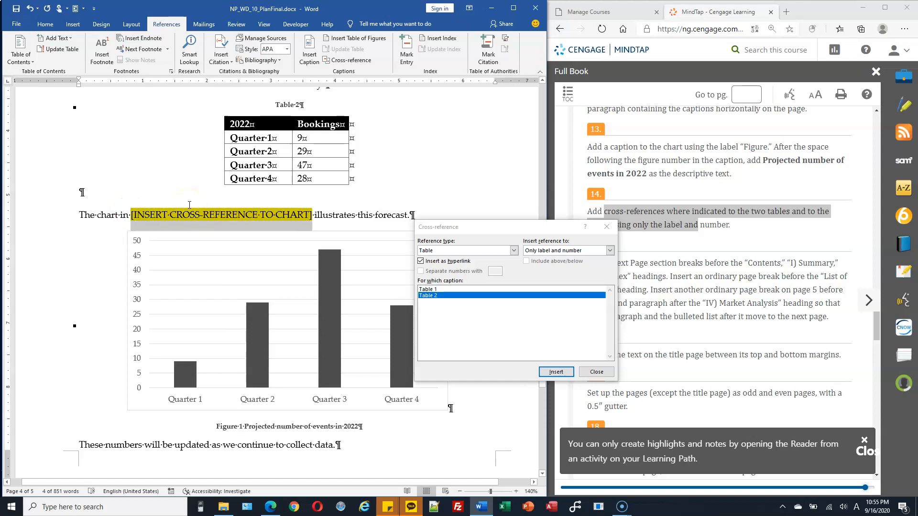
pyautogui.click(514, 251)
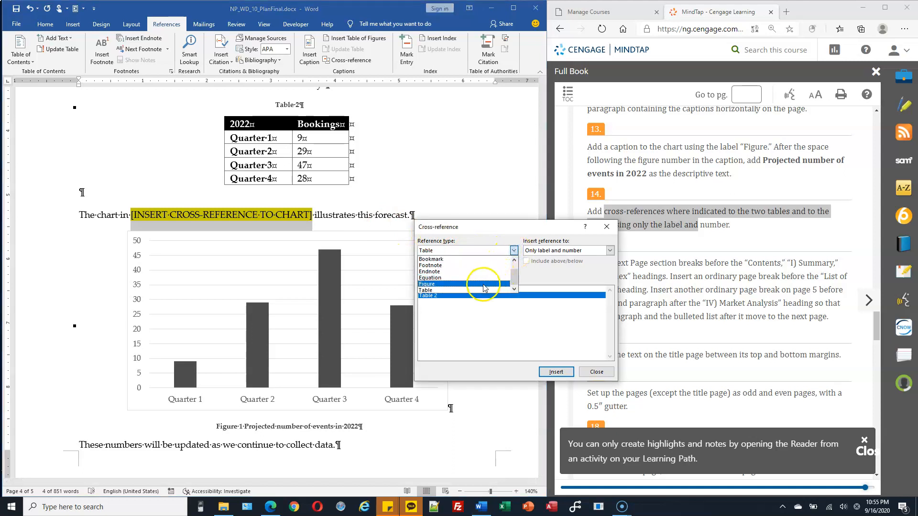
pyautogui.click(484, 286)
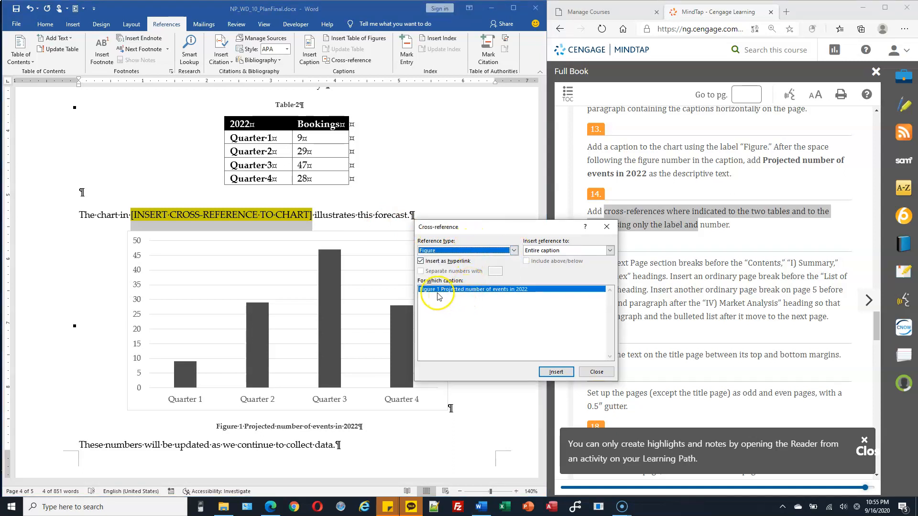
pyautogui.click(552, 252)
pyautogui.click(555, 267)
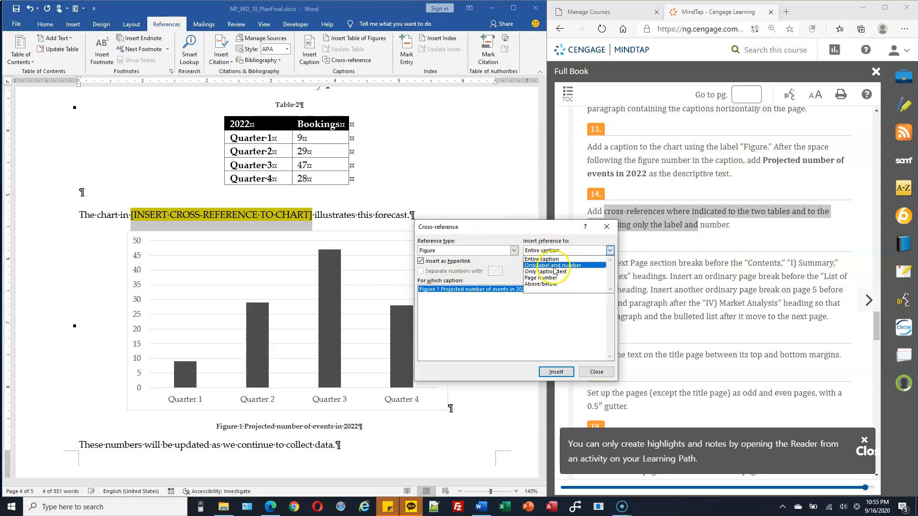
pyautogui.click(556, 372)
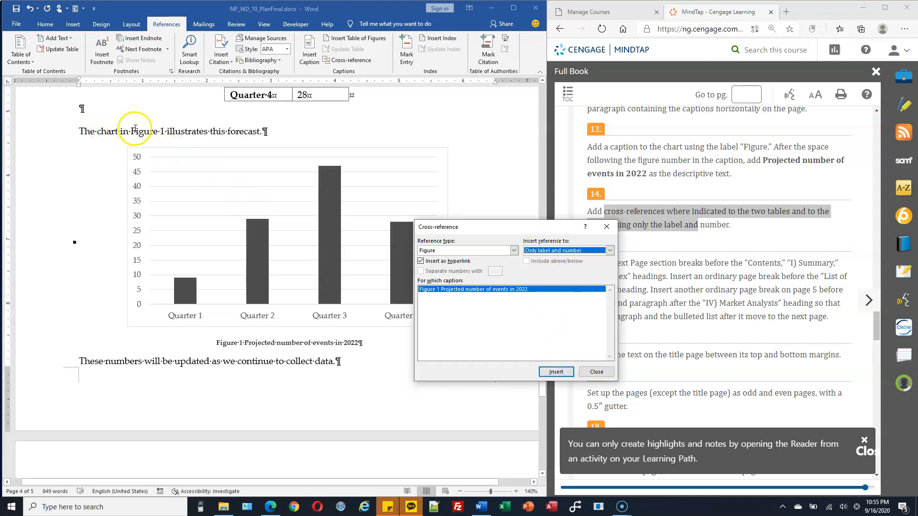
pyautogui.click(244, 131)
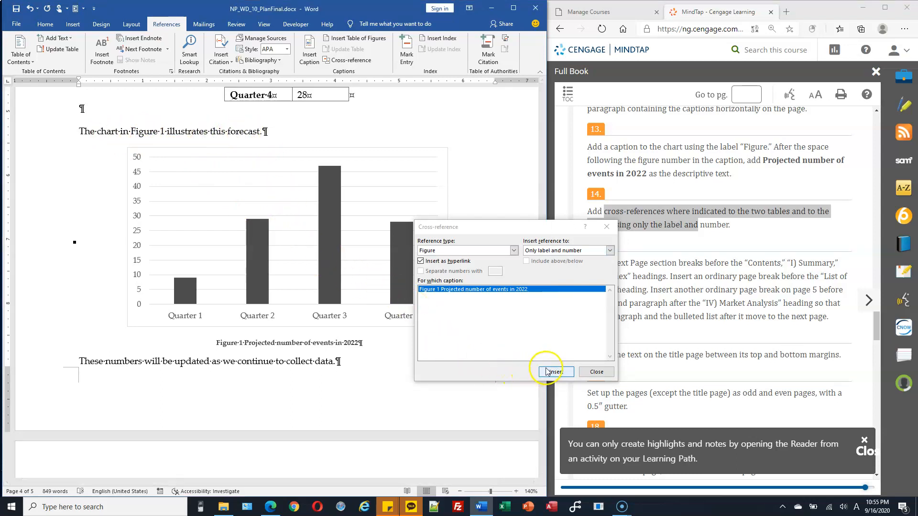
pyautogui.click(599, 372)
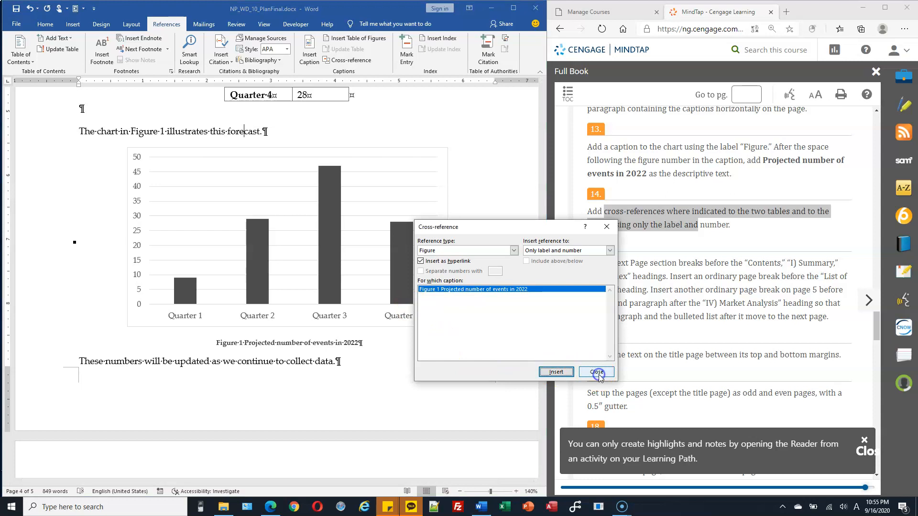
pyautogui.click(598, 373)
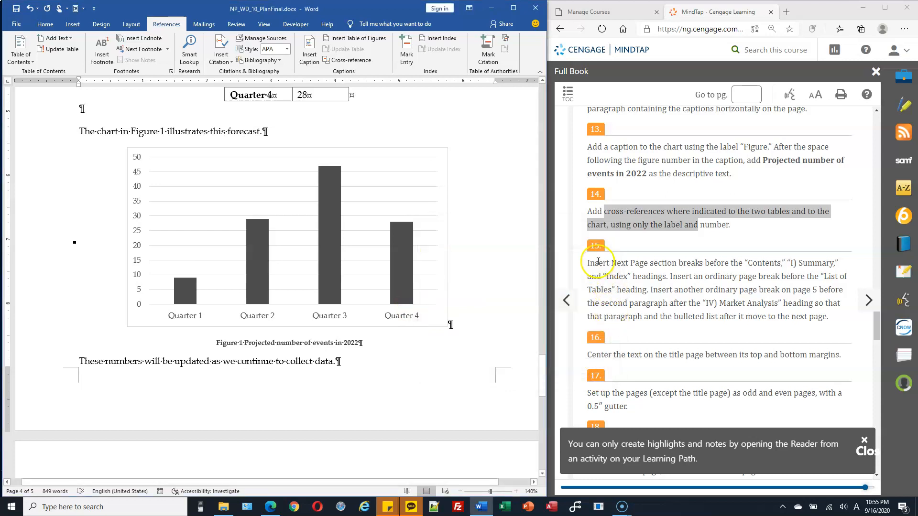
# Insert a Next Page section break before the "Contents" heading.
pyautogui.scroll(-3, 565, 281)
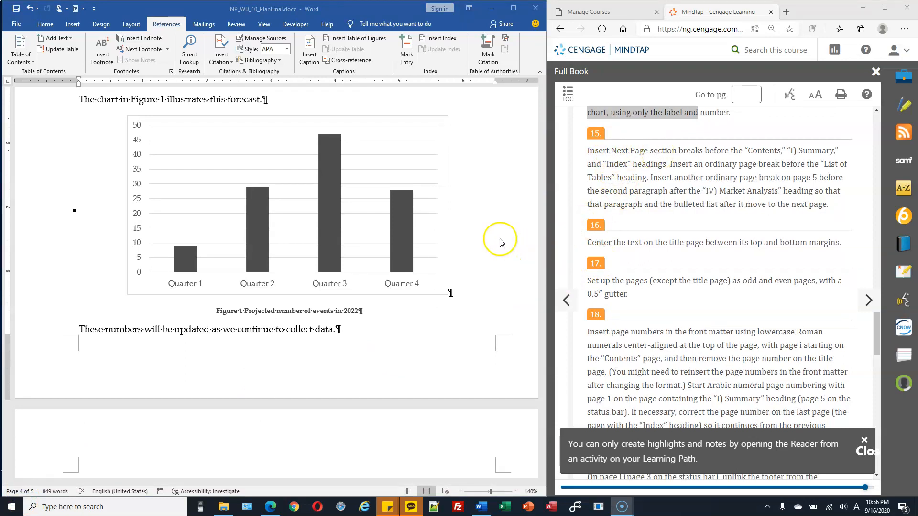
pyautogui.scroll(1, 471, 187)
pyautogui.scroll(20, 471, 187)
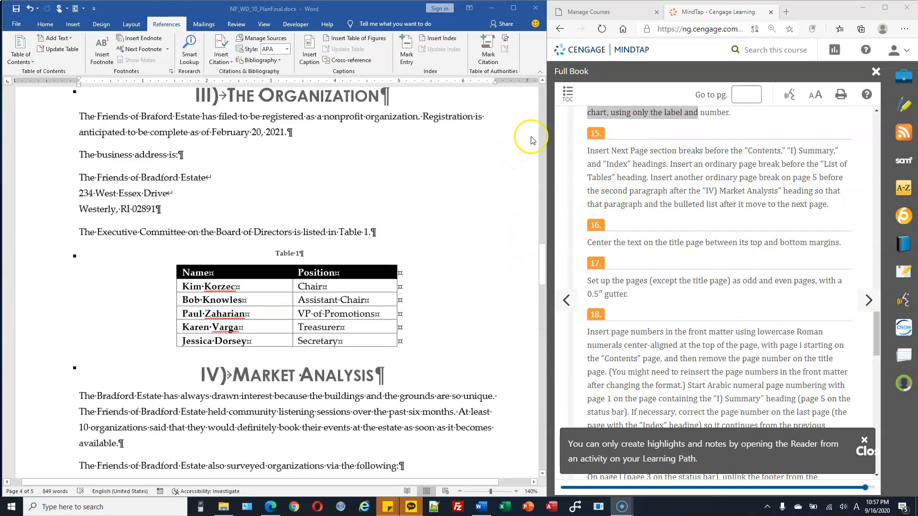
pyautogui.scroll(20, 543, 135)
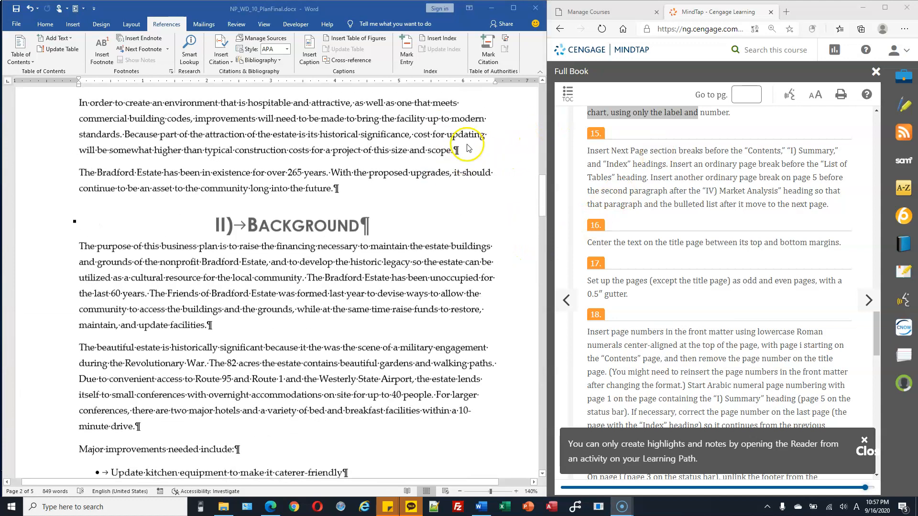
pyautogui.scroll(10, 481, 142)
pyautogui.scroll(-3, 466, 180)
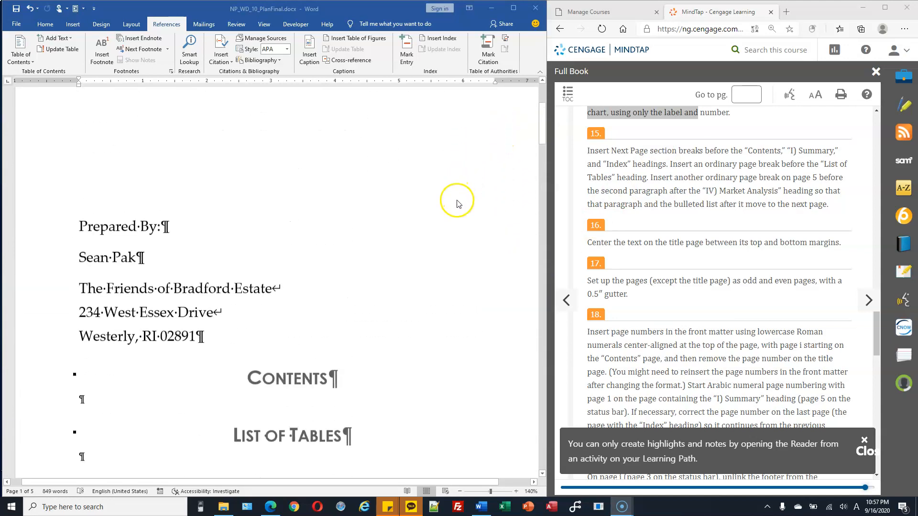
pyautogui.scroll(-1, 458, 204)
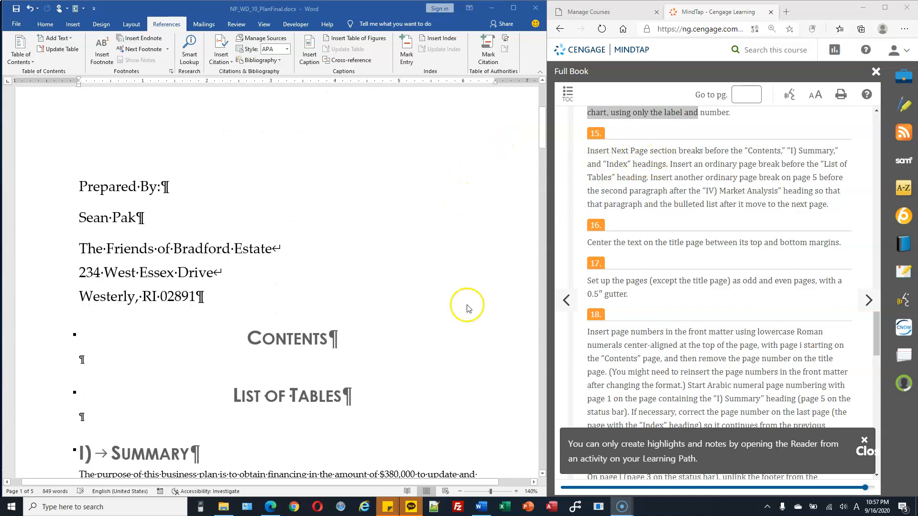
pyautogui.click(83, 360)
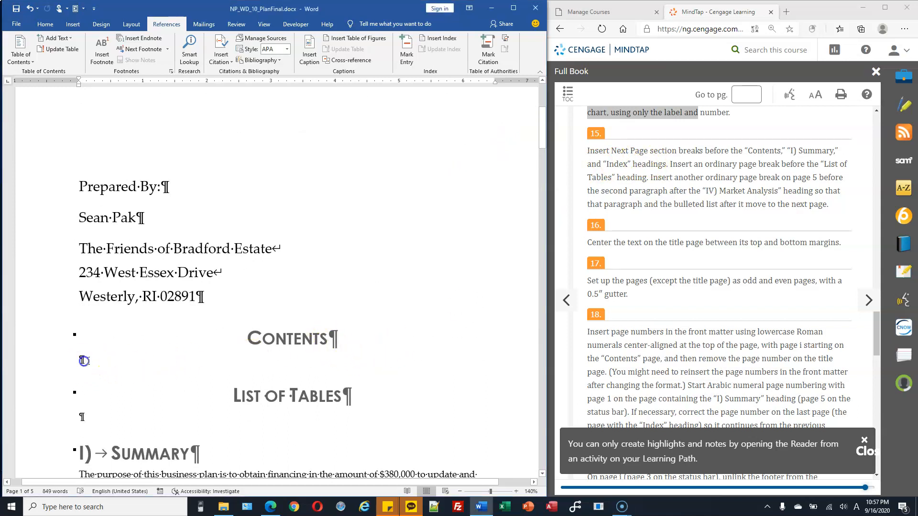
pyautogui.click(80, 362)
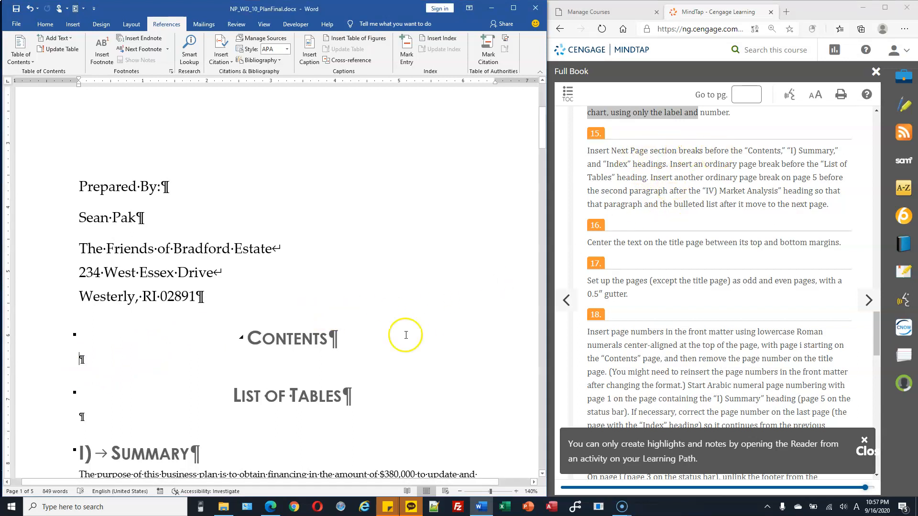
pyautogui.click(245, 339)
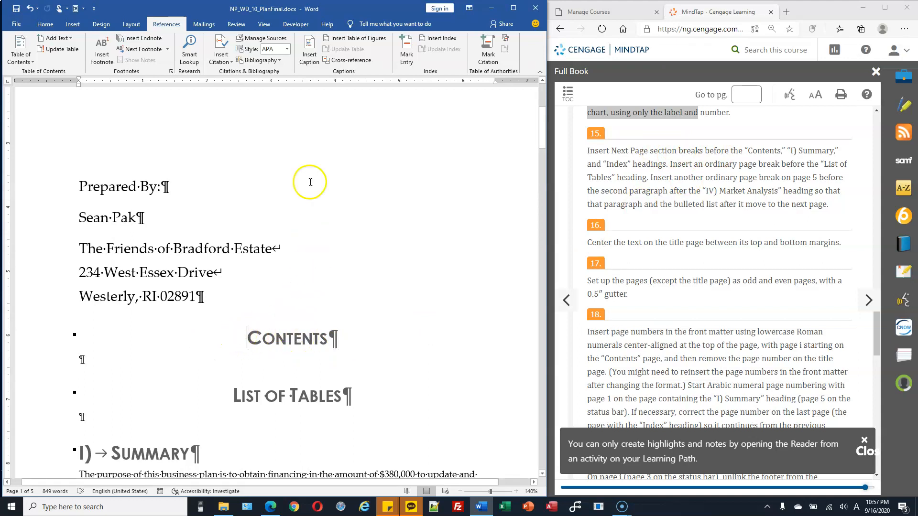
pyautogui.click(131, 24)
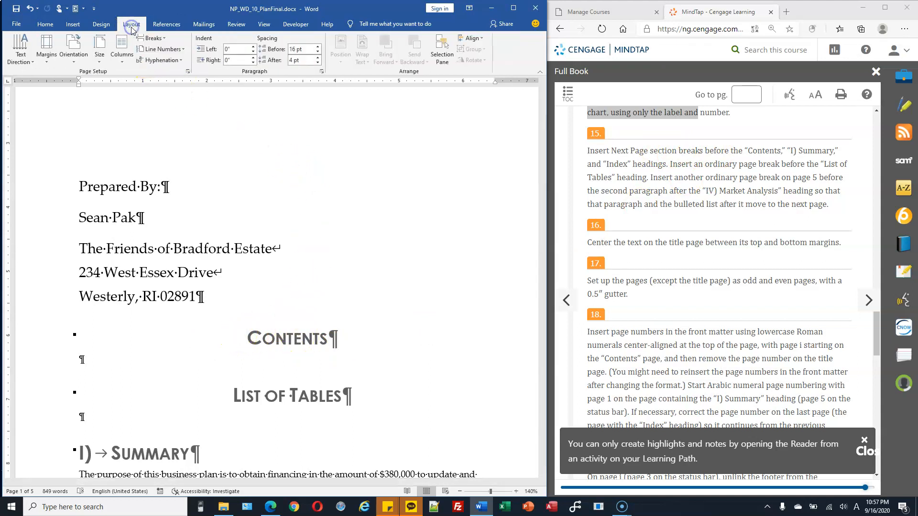
pyautogui.click(160, 39)
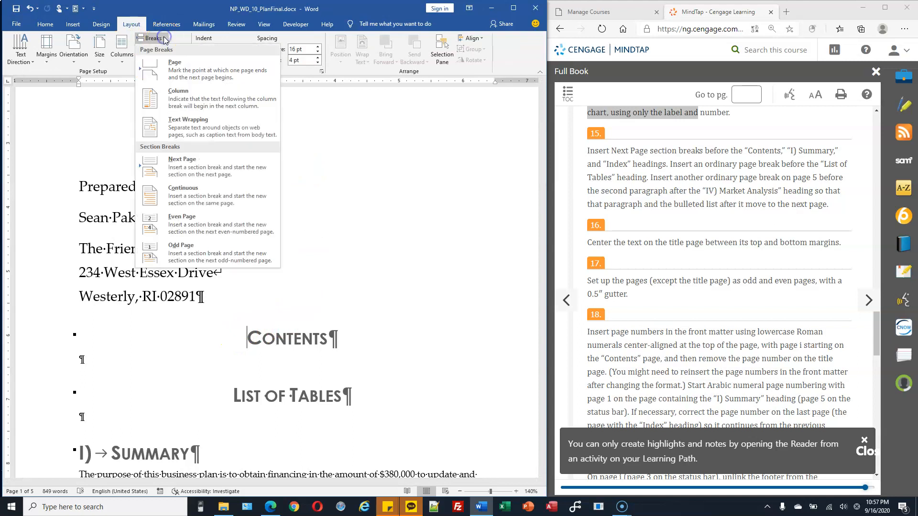
pyautogui.click(204, 166)
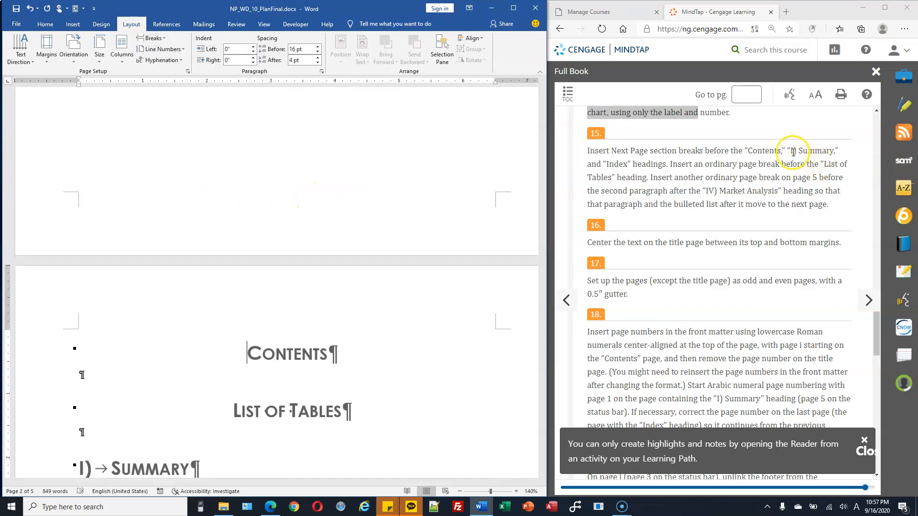
# Insert a Next Page section break before the "I) Summary" heading.
pyautogui.scroll(-3, 410, 248)
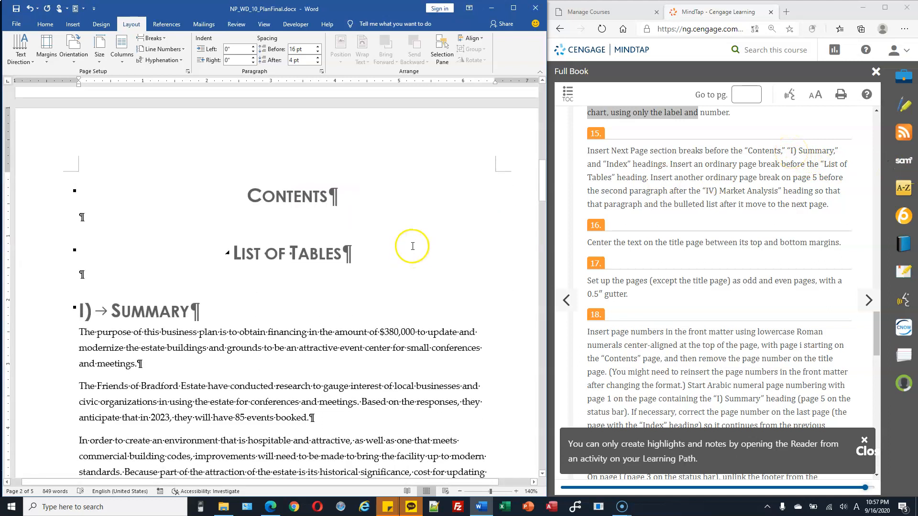
pyautogui.click(113, 311)
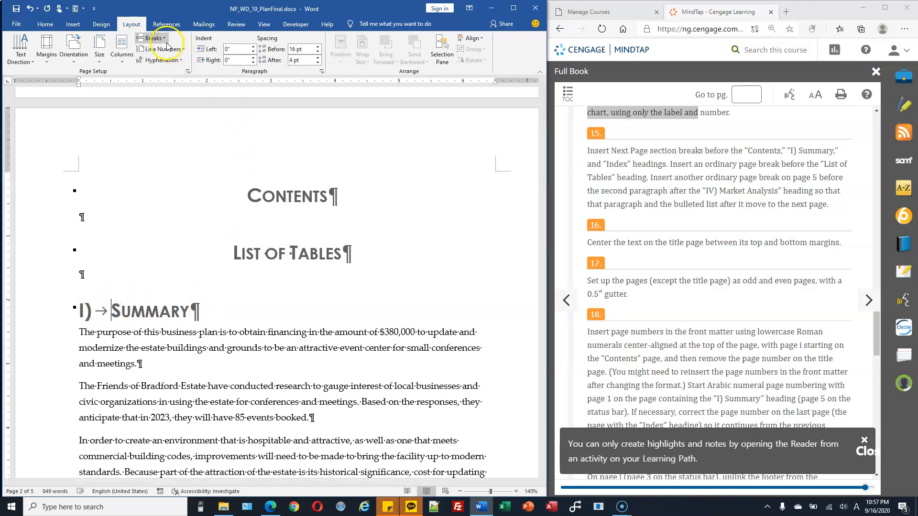
pyautogui.click(152, 38)
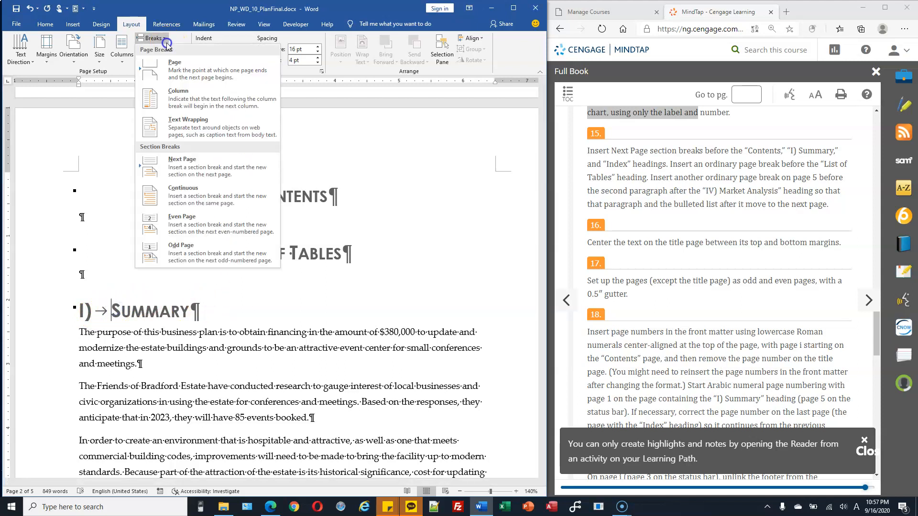
pyautogui.click(204, 169)
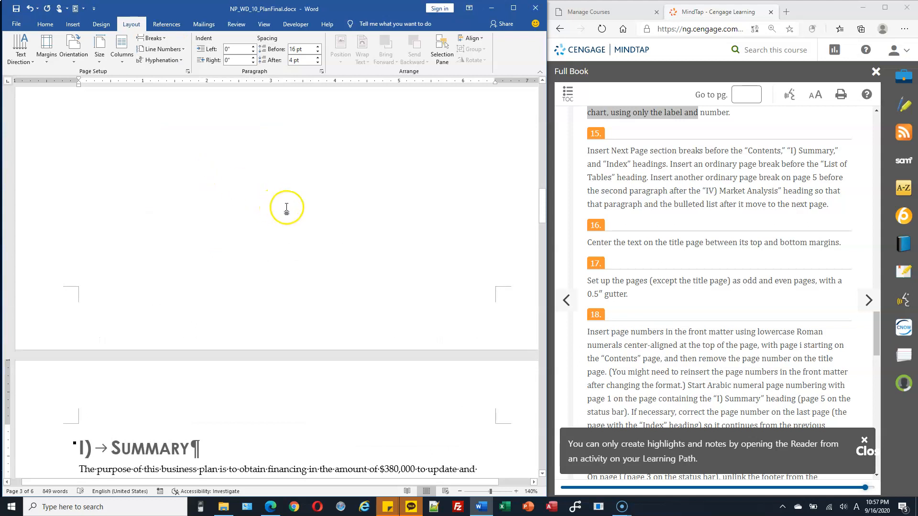
pyautogui.scroll(4, 289, 201)
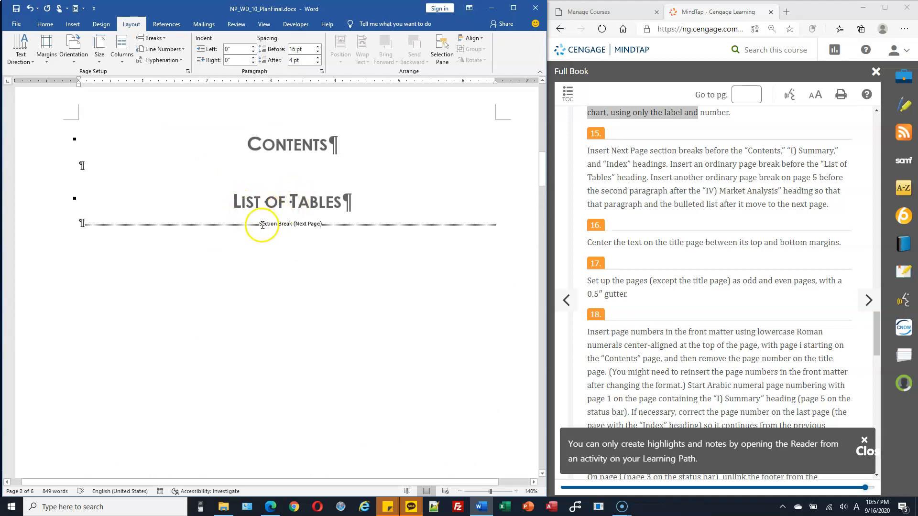
# Insert a Next Page section break before the "Index" heading at the end of the document.
pyautogui.scroll(-5, 291, 221)
pyautogui.scroll(-8, 360, 207)
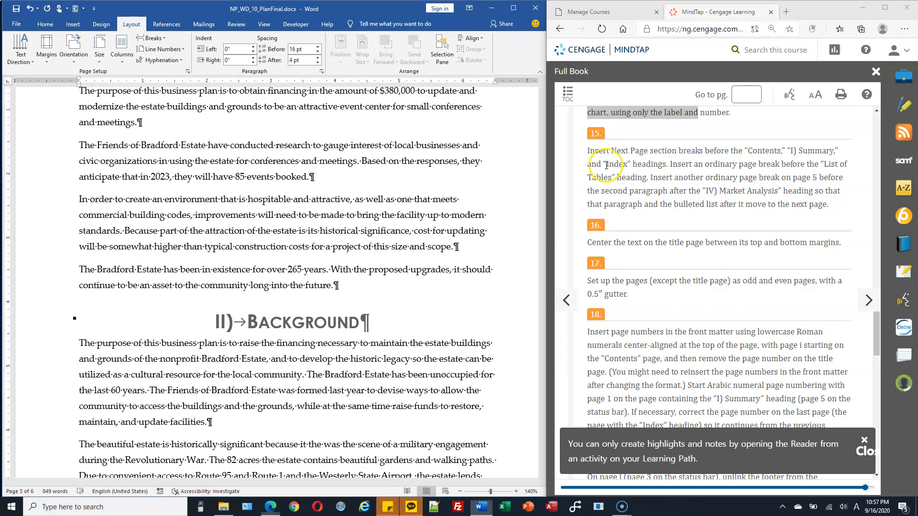
pyautogui.moveTo(607, 165); pyautogui.dragTo(623, 166)
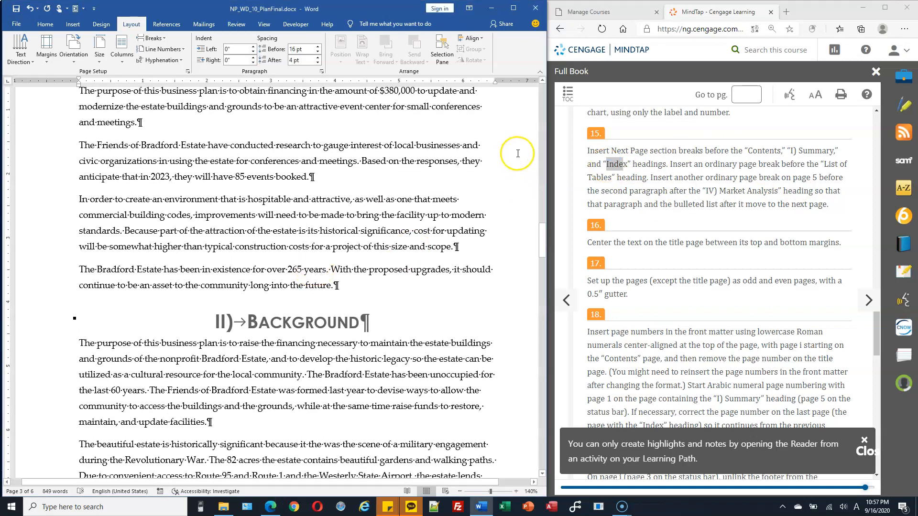
pyautogui.moveTo(543, 239); pyautogui.dragTo(544, 436)
pyautogui.click(263, 187)
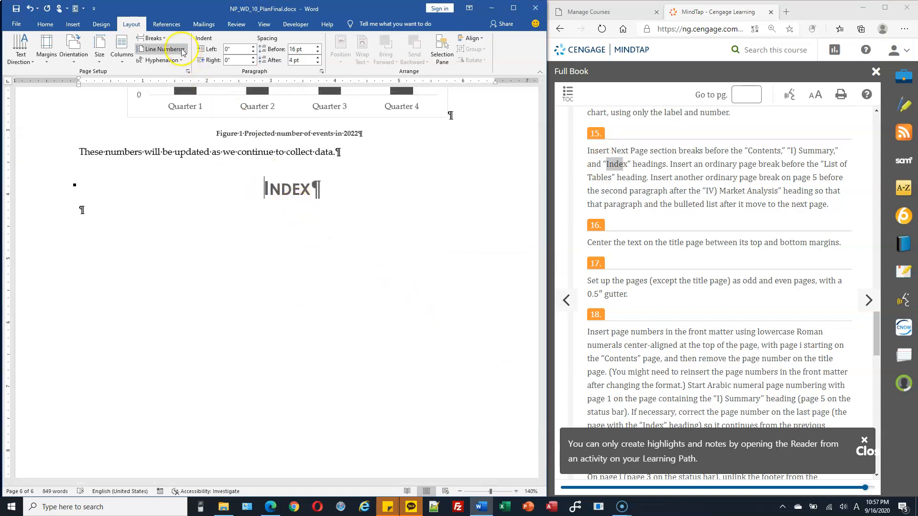
pyautogui.click(159, 38)
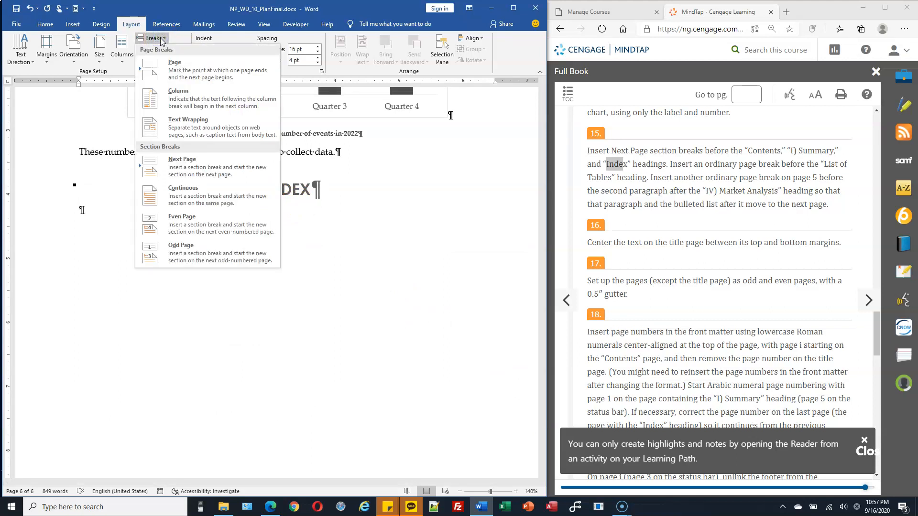
pyautogui.click(205, 162)
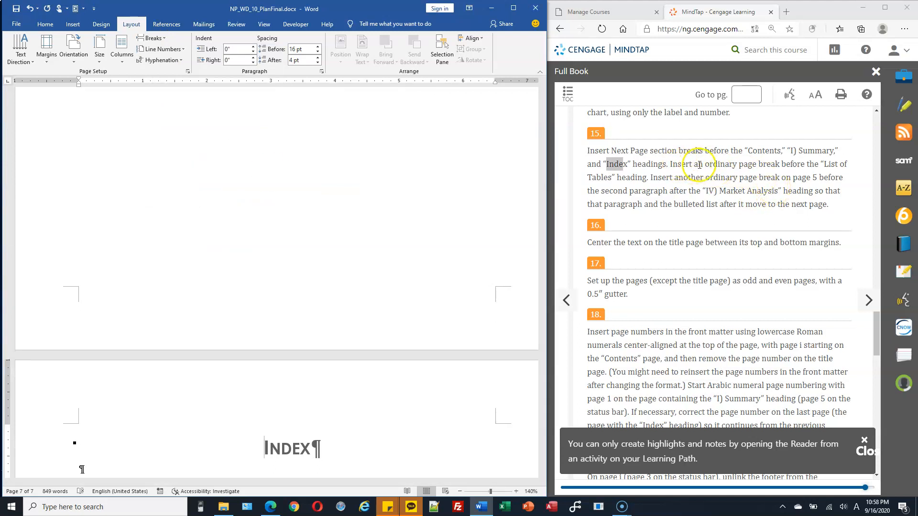
# Insert an ordinary page break before the "List of Tables" heading.
pyautogui.moveTo(705, 164); pyautogui.dragTo(777, 167)
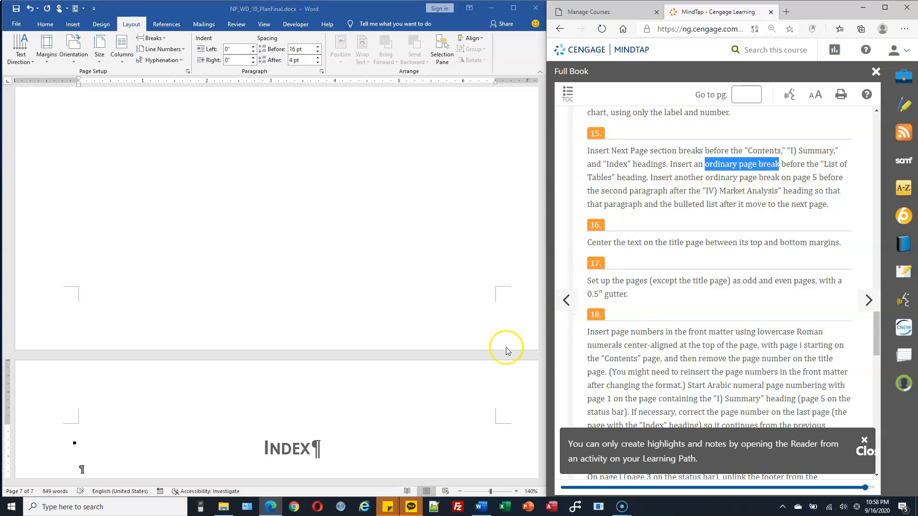
pyautogui.click(508, 369)
pyautogui.moveTo(540, 399); pyautogui.dragTo(545, 137)
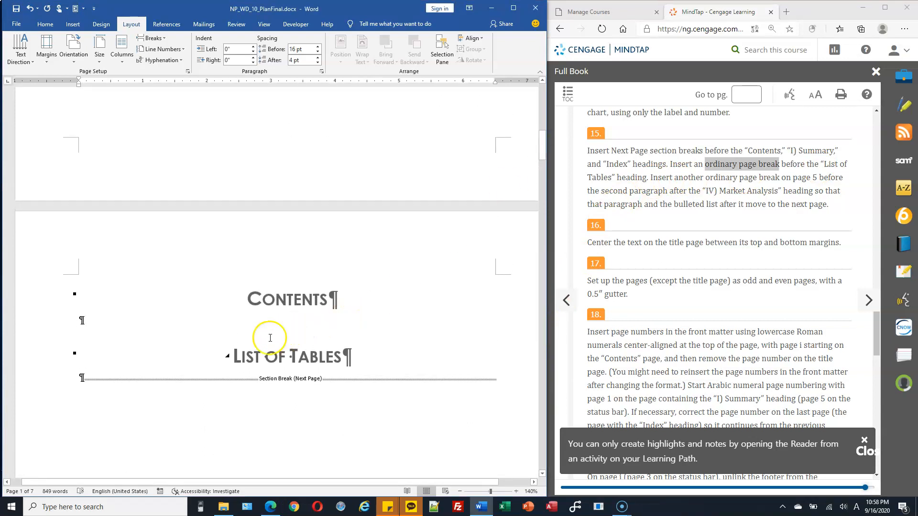
pyautogui.click(233, 356)
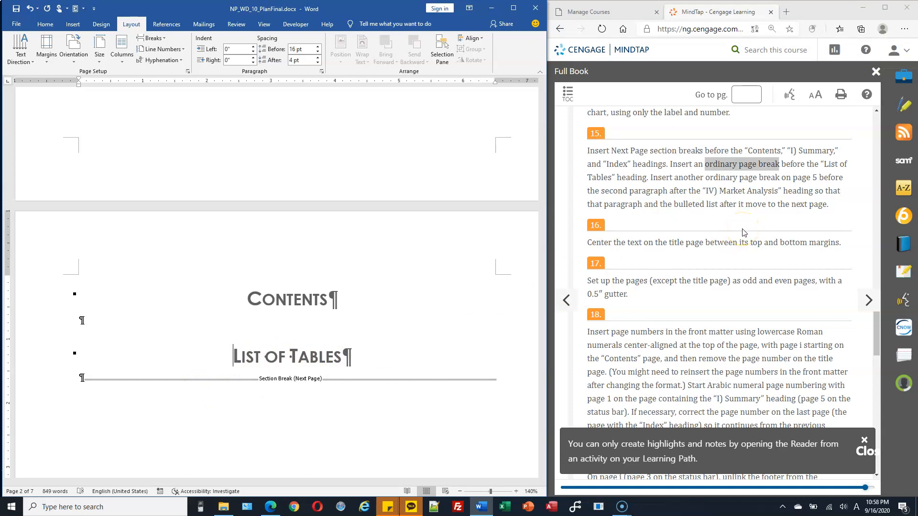
pyautogui.hotkey('ctrl', 'Return')
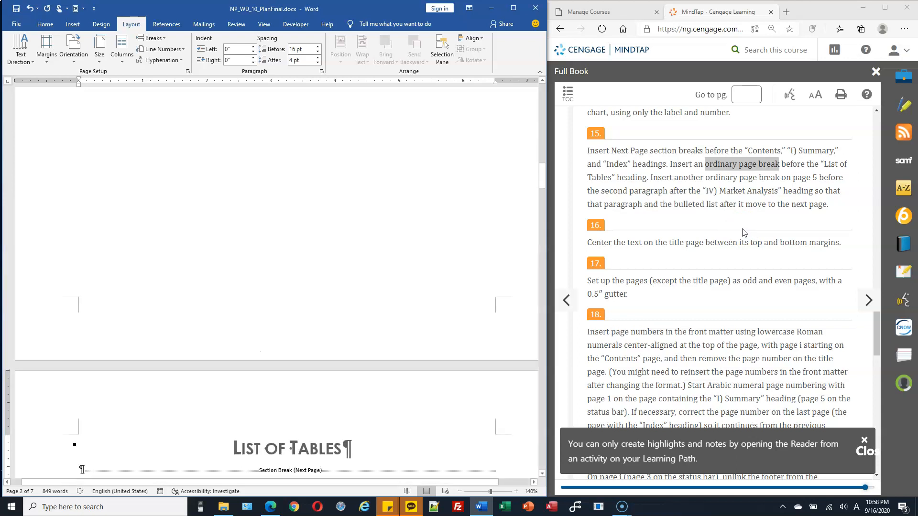
pyautogui.scroll(5, 739, 232)
pyautogui.scroll(6, 363, 205)
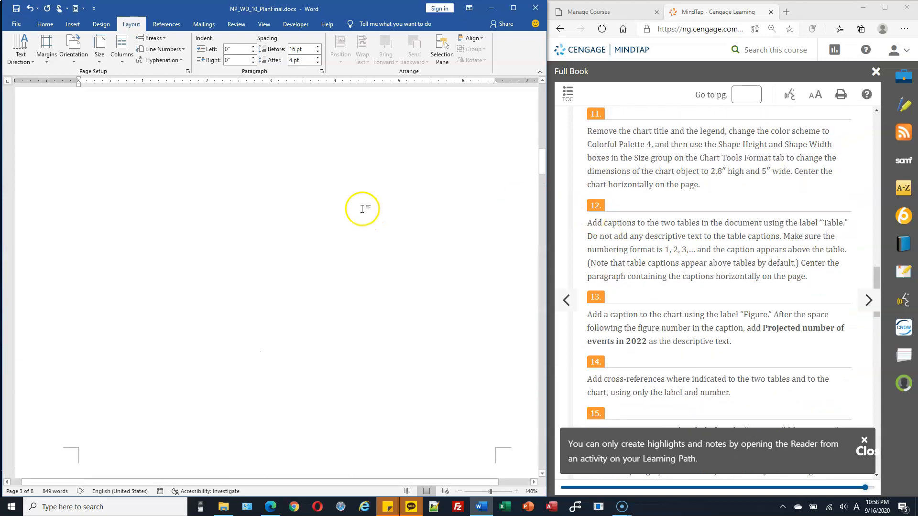
pyautogui.click(78, 200)
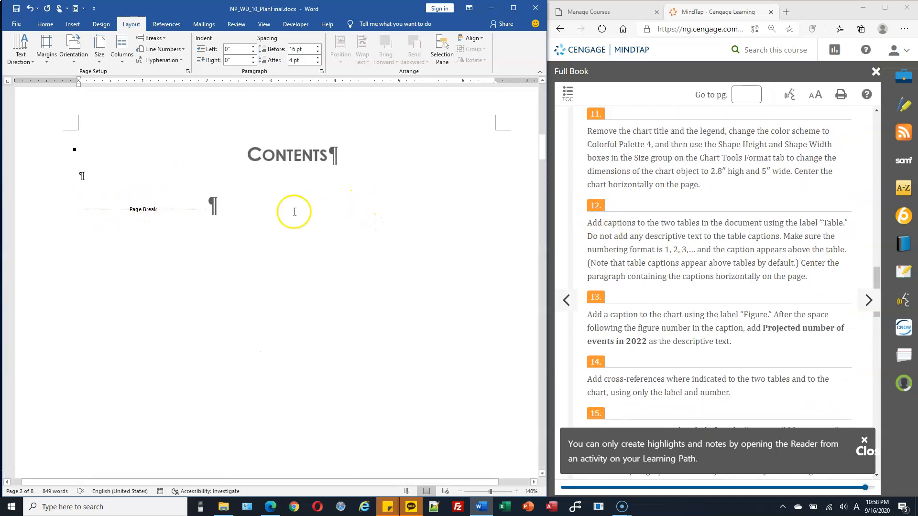
# Insert an ordinary page break on page 5 before the second paragraph after the "IV) Market Analysis" heading.
pyautogui.scroll(-3, 293, 211)
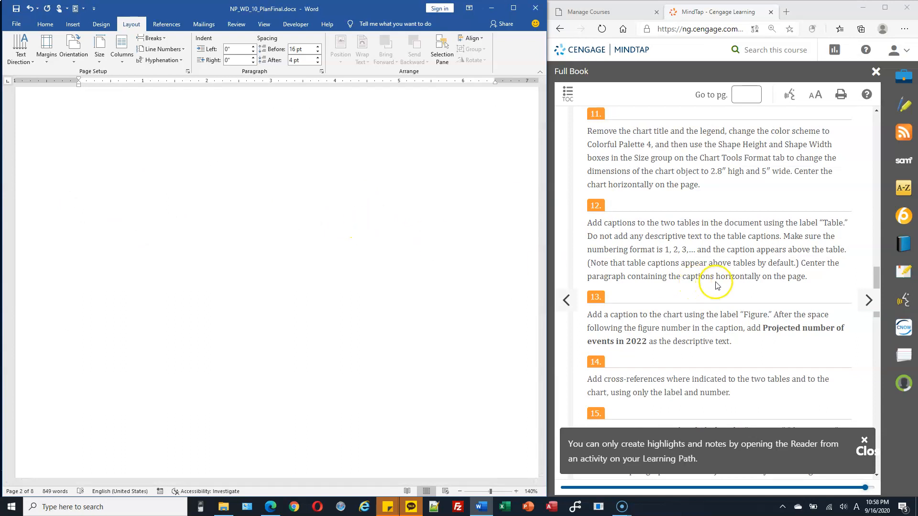
pyautogui.scroll(-6, 716, 285)
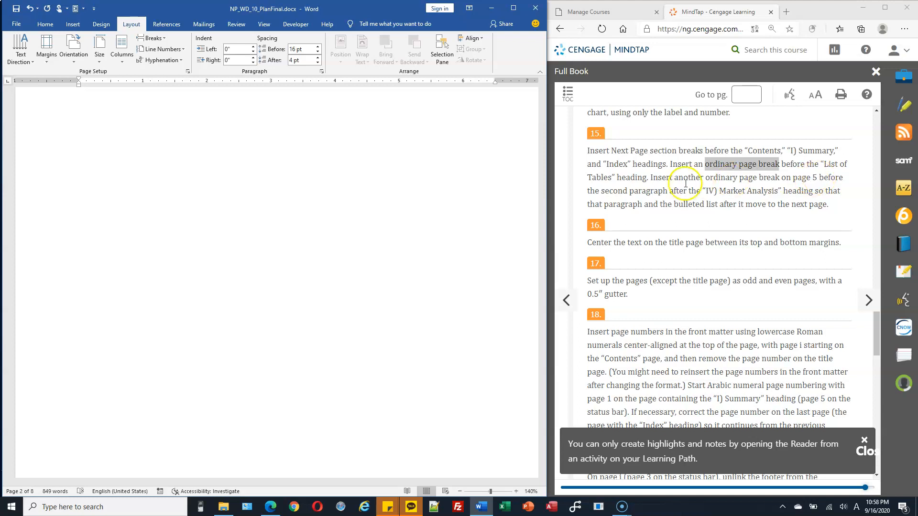
pyautogui.moveTo(602, 191); pyautogui.dragTo(695, 194)
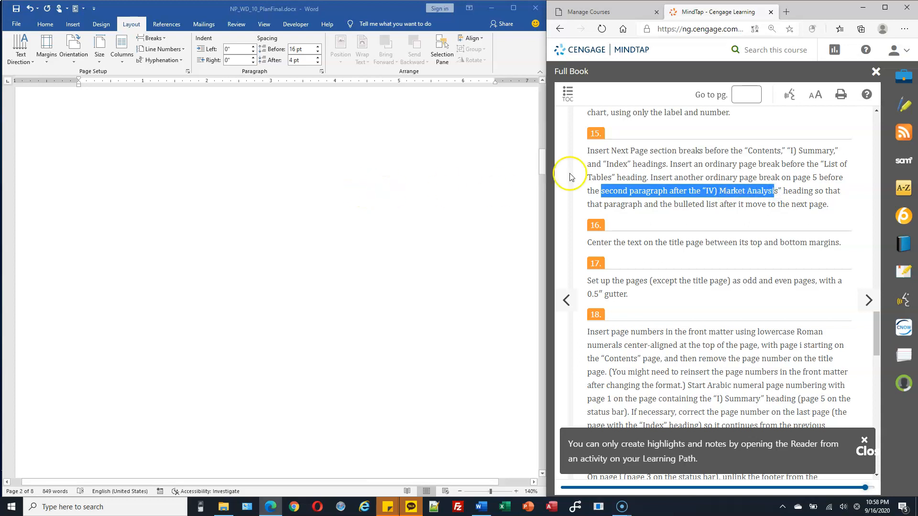
pyautogui.moveTo(542, 168); pyautogui.dragTo(528, 316)
pyautogui.click(93, 293)
pyautogui.click(80, 295)
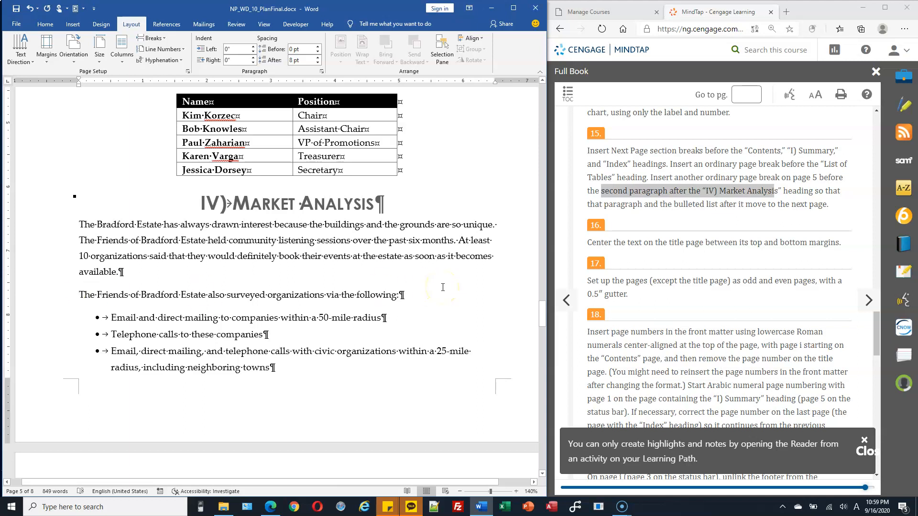
pyautogui.hotkey('ctrl', 'Return')
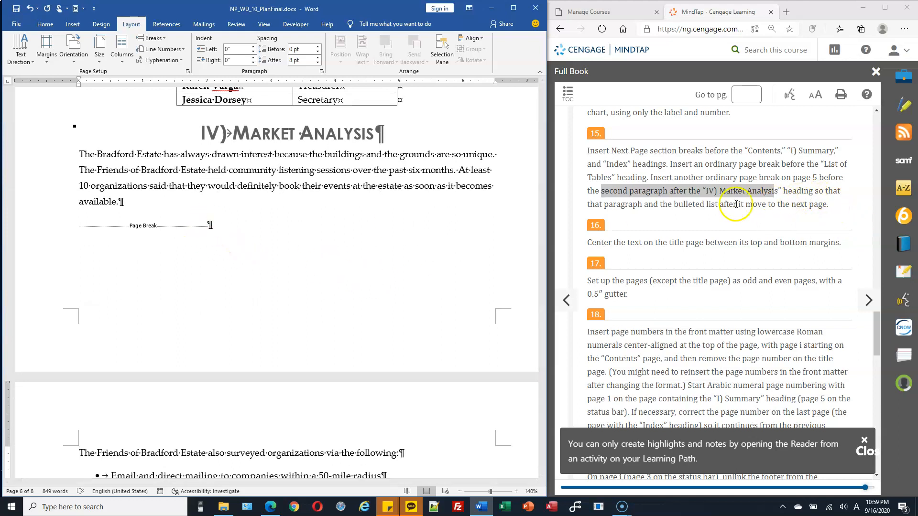
pyautogui.scroll(-5, 236, 281)
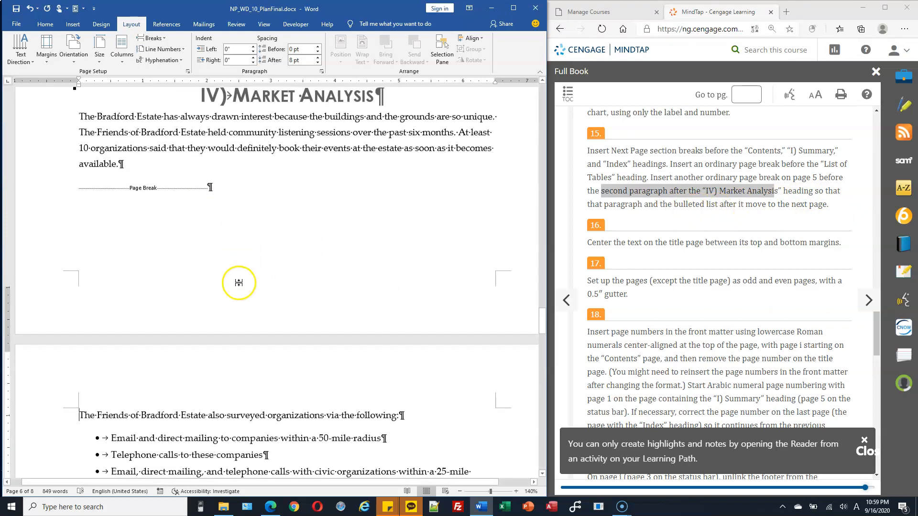
pyautogui.click(114, 265)
pyautogui.moveTo(173, 266); pyautogui.dragTo(354, 263)
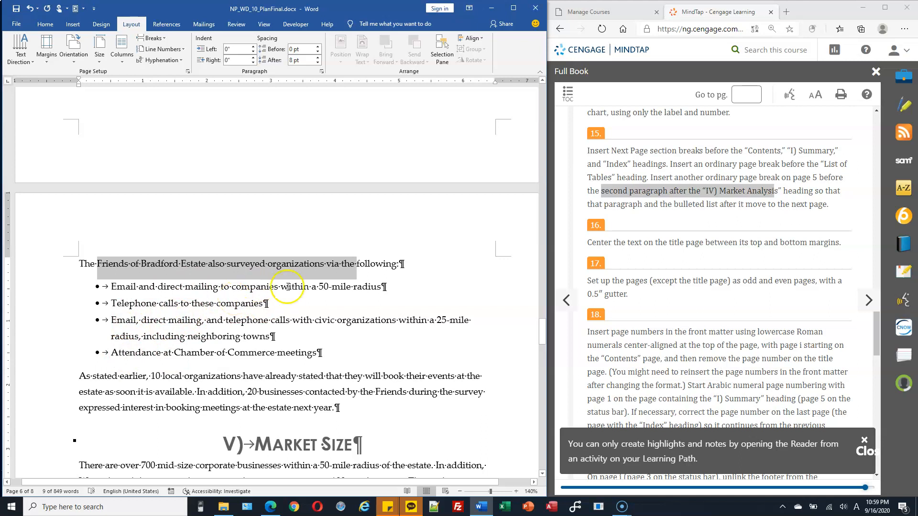
pyautogui.scroll(-1, 808, 193)
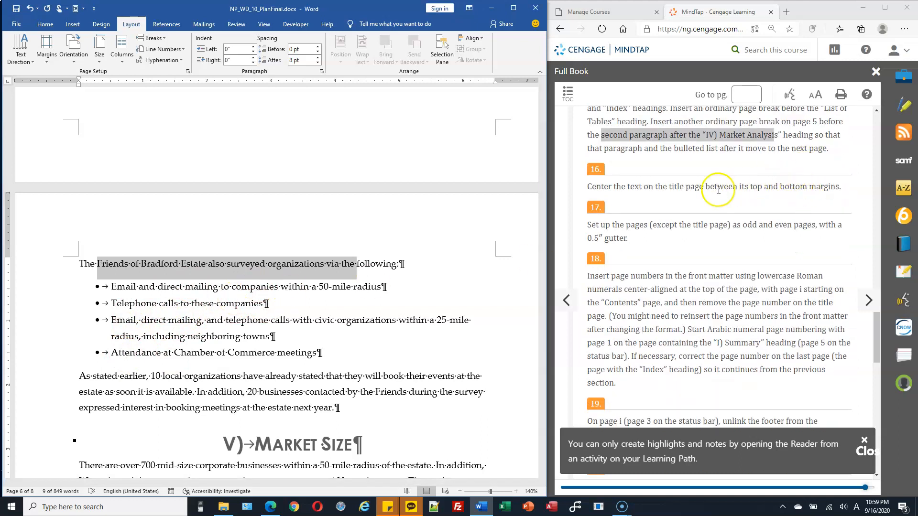
# Select all the title page text including its section break, and set the vertical alignment to Center for the selected sections.
pyautogui.moveTo(648, 188); pyautogui.dragTo(688, 188)
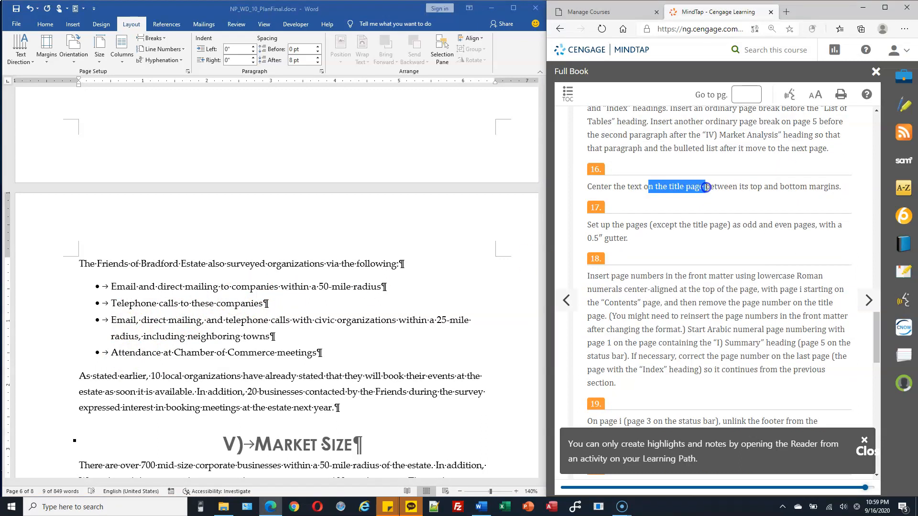
pyautogui.click(513, 293)
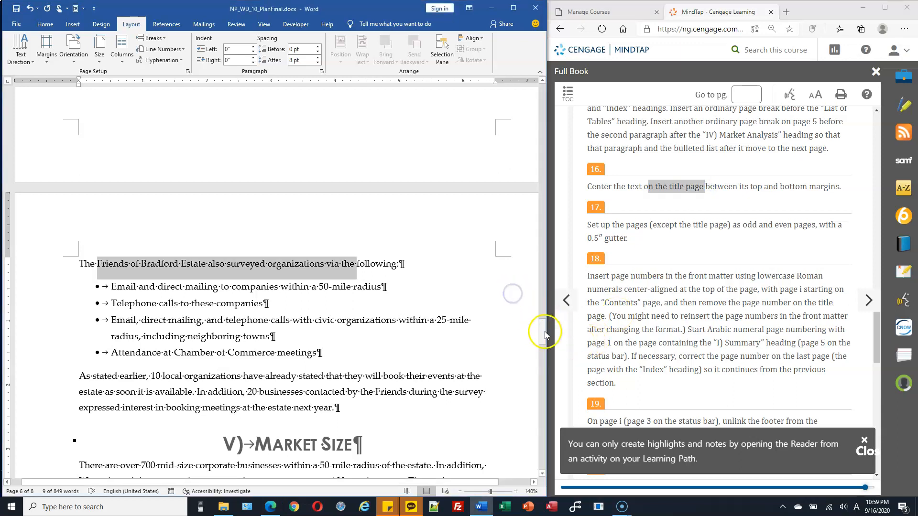
pyautogui.moveTo(544, 332); pyautogui.dragTo(536, 97)
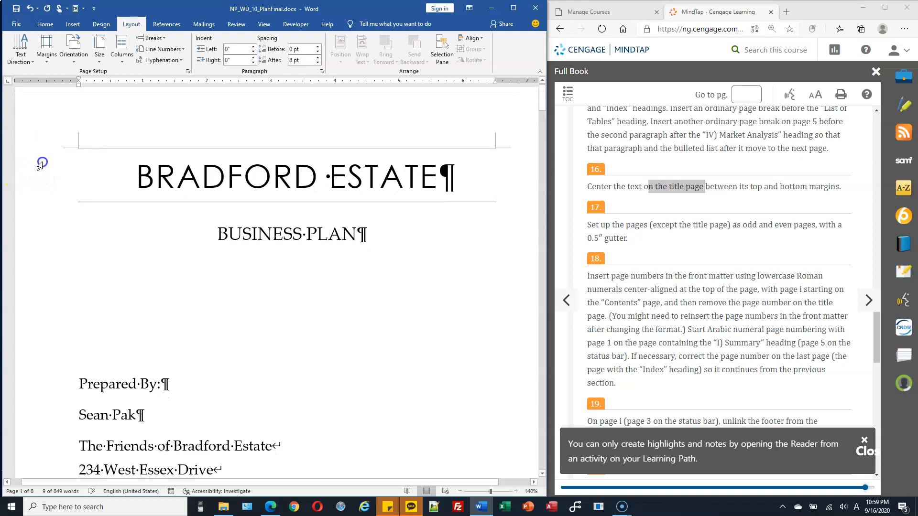
pyautogui.click(47, 225)
pyautogui.moveTo(47, 256); pyautogui.dragTo(40, 173)
pyautogui.click(39, 164)
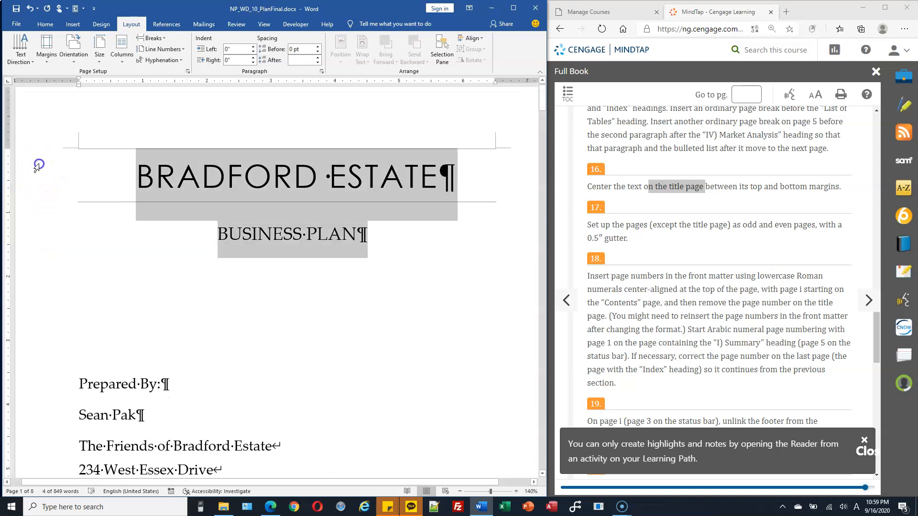
pyautogui.click(199, 225)
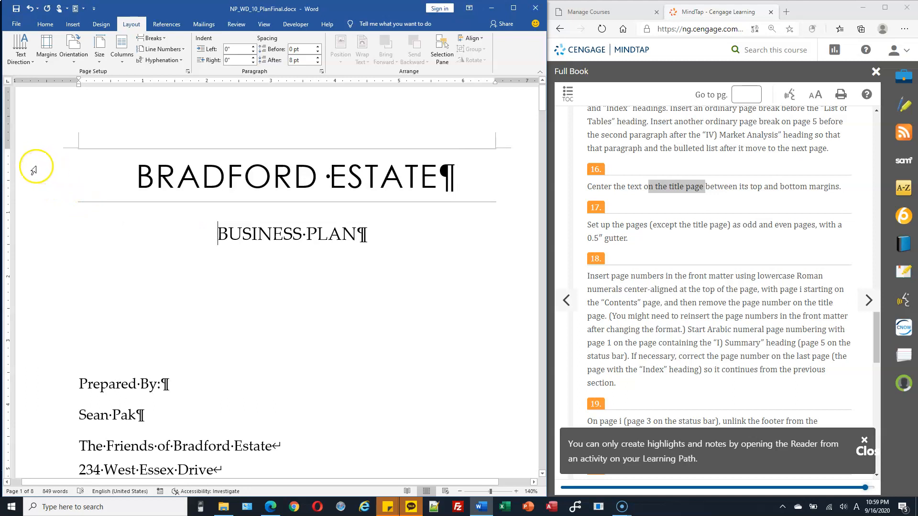
pyautogui.click(32, 169)
pyautogui.moveTo(29, 194); pyautogui.dragTo(336, 195)
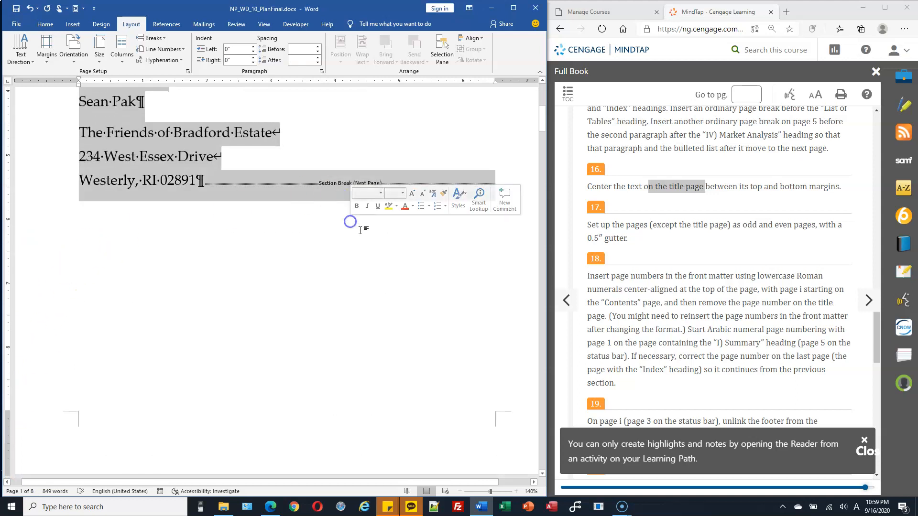
pyautogui.scroll(-7, 367, 220)
pyautogui.scroll(3, 367, 220)
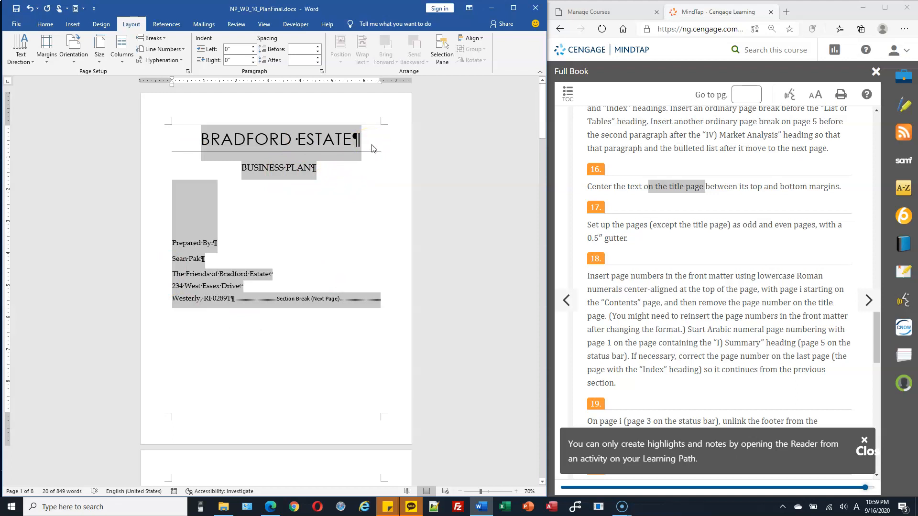
pyautogui.click(188, 71)
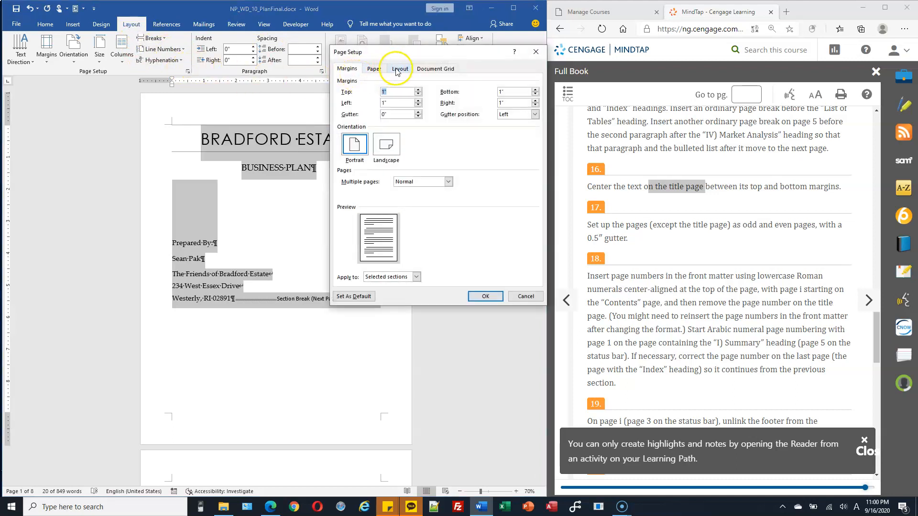
pyautogui.click(401, 69)
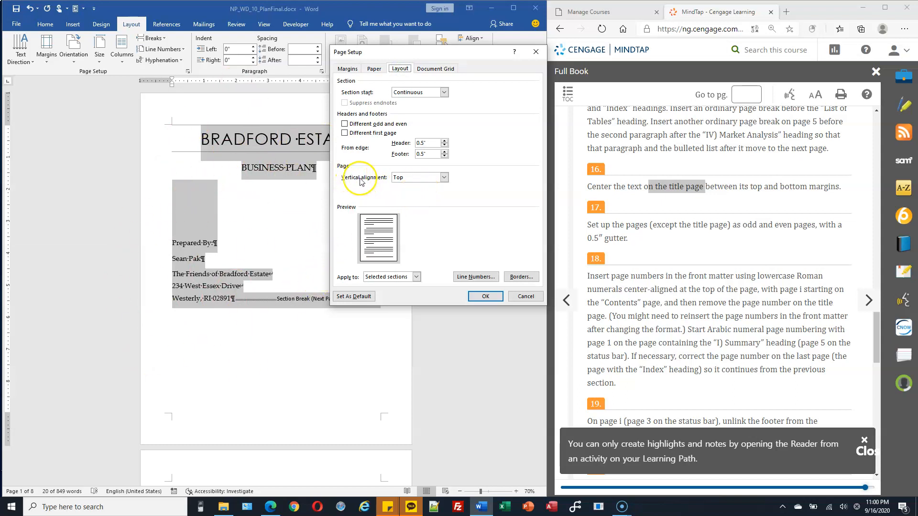
pyautogui.click(444, 178)
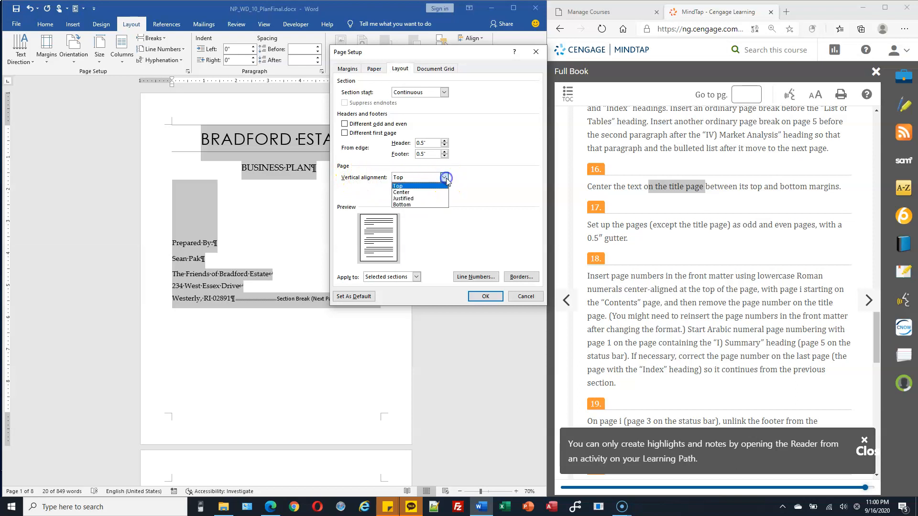
pyautogui.click(426, 194)
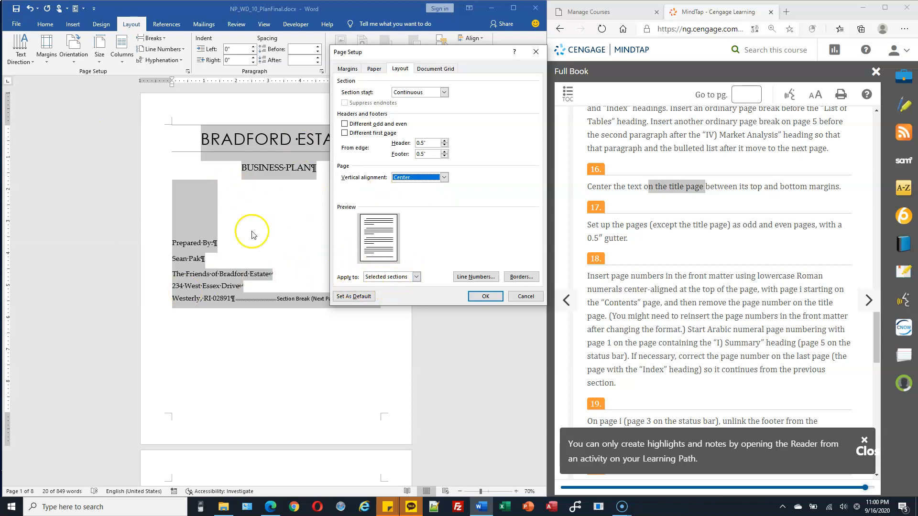
pyautogui.click(416, 277)
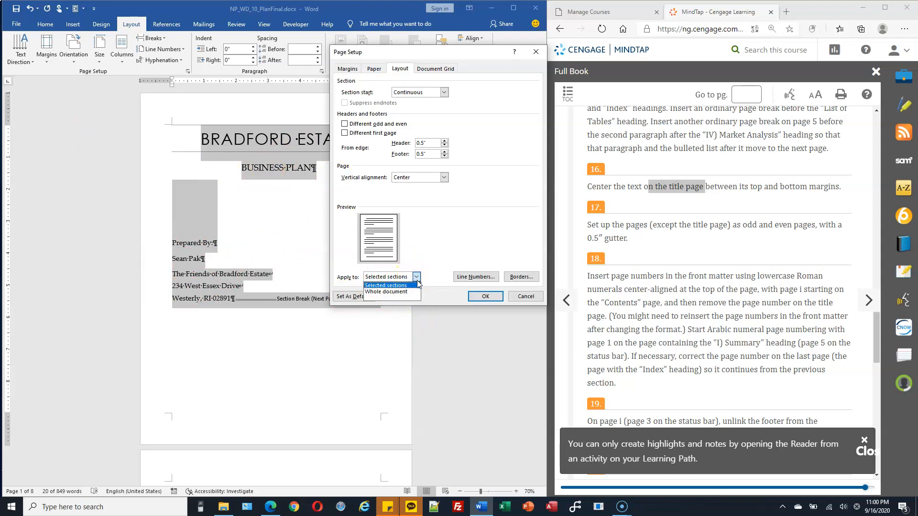
pyautogui.click(451, 211)
pyautogui.click(409, 288)
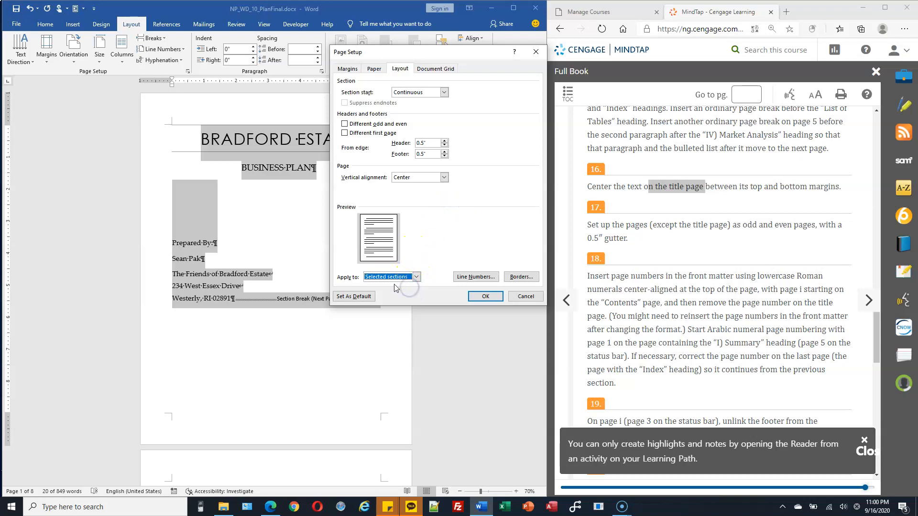
pyautogui.click(486, 297)
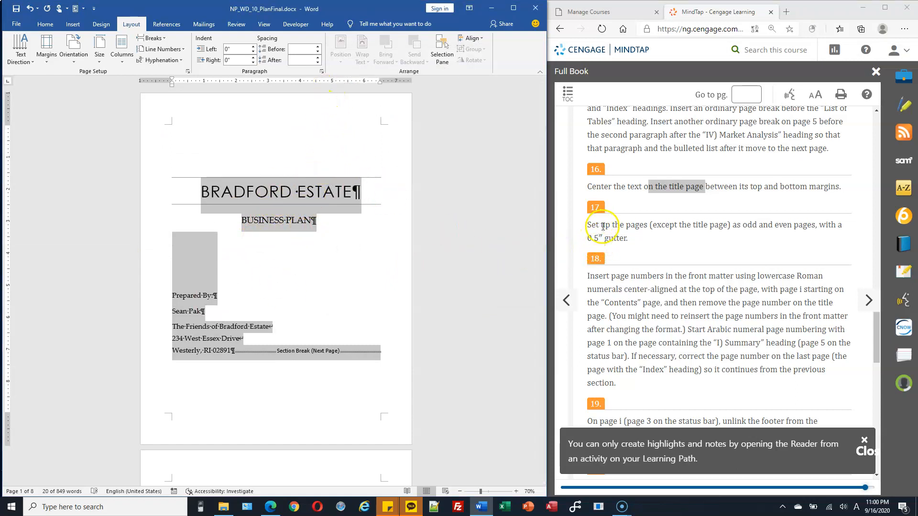
# Open the Section 2 footer on the Contents page for editing, as the starting point for the odd and even page setup.
pyautogui.moveTo(602, 226); pyautogui.dragTo(618, 227)
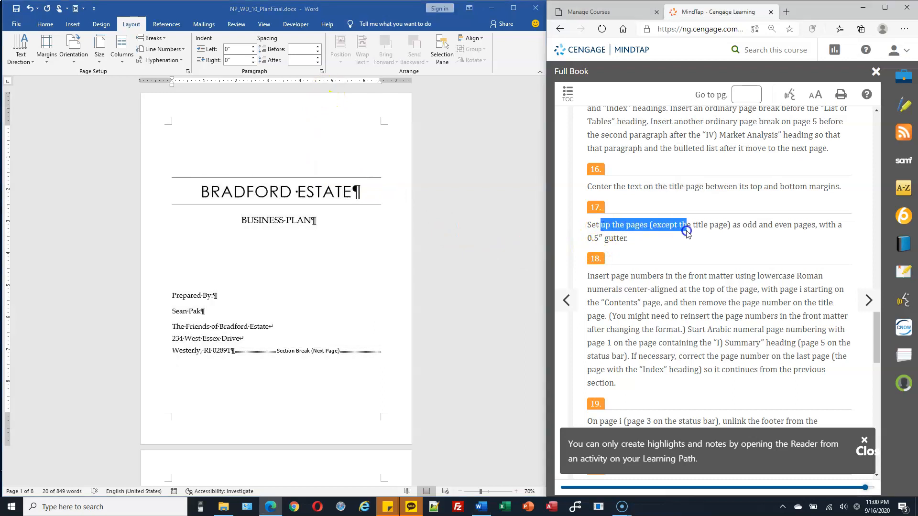
pyautogui.click(745, 224)
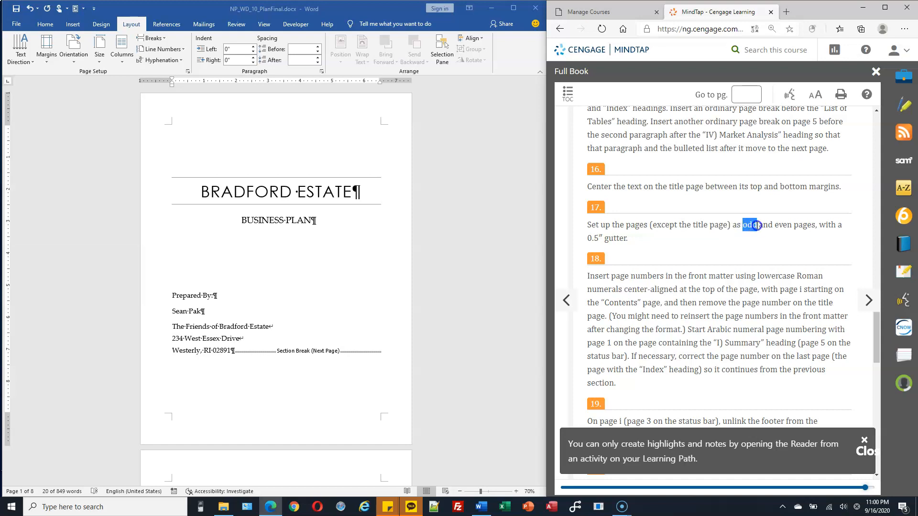
pyautogui.moveTo(785, 228); pyautogui.dragTo(808, 241)
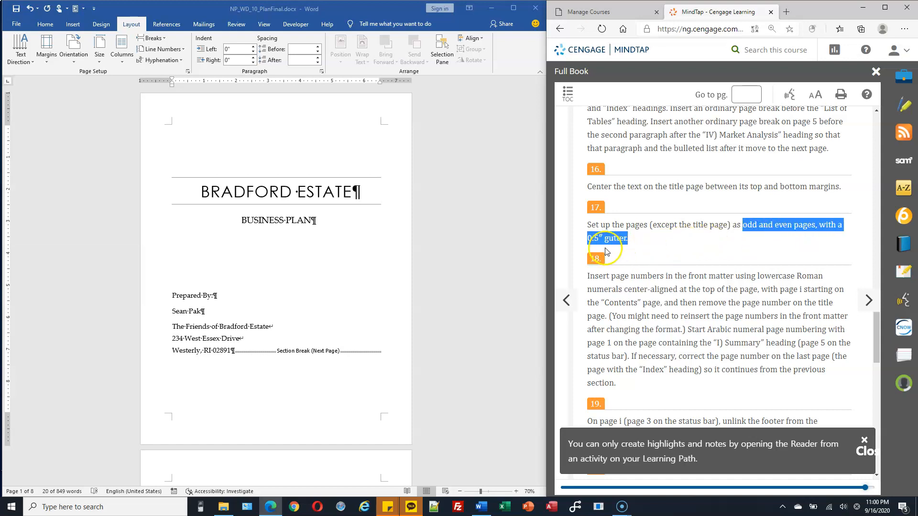
pyautogui.scroll(-5, 319, 296)
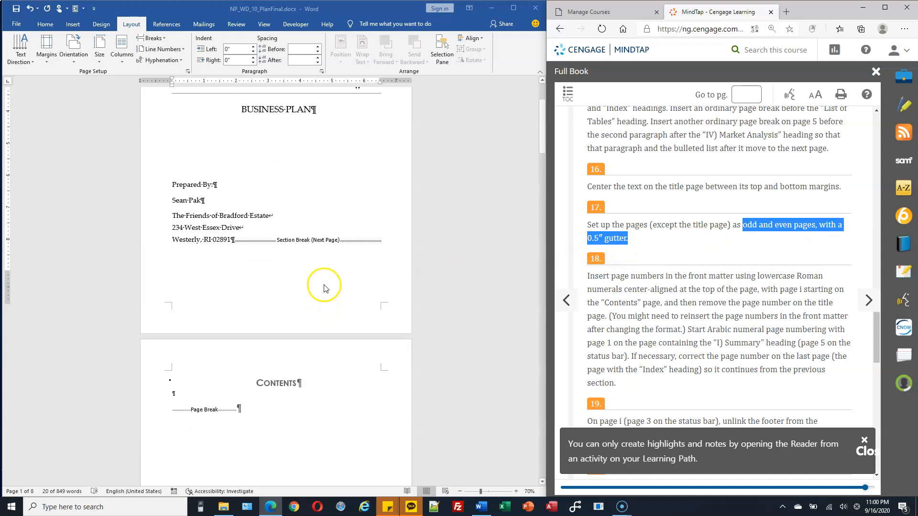
pyautogui.scroll(-3, 328, 287)
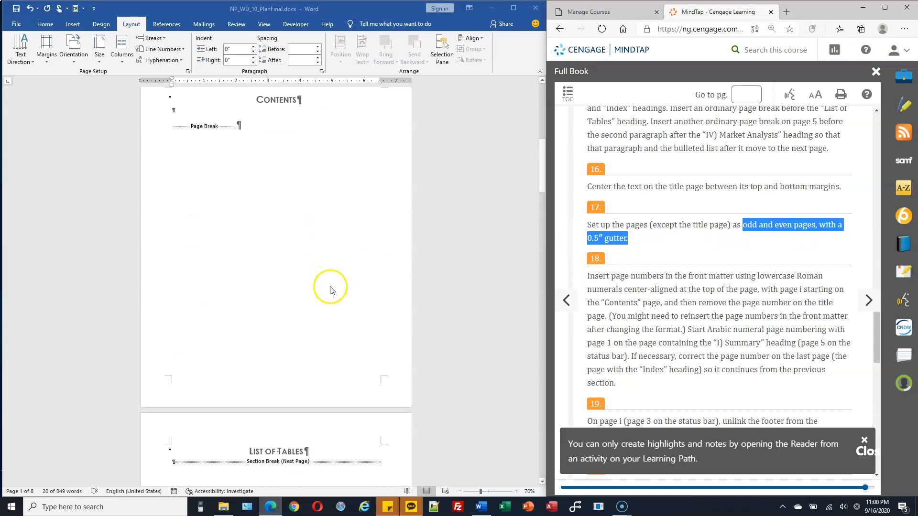
pyautogui.doubleClick(334, 397)
pyautogui.click(262, 392)
pyautogui.scroll(5, 250, 392)
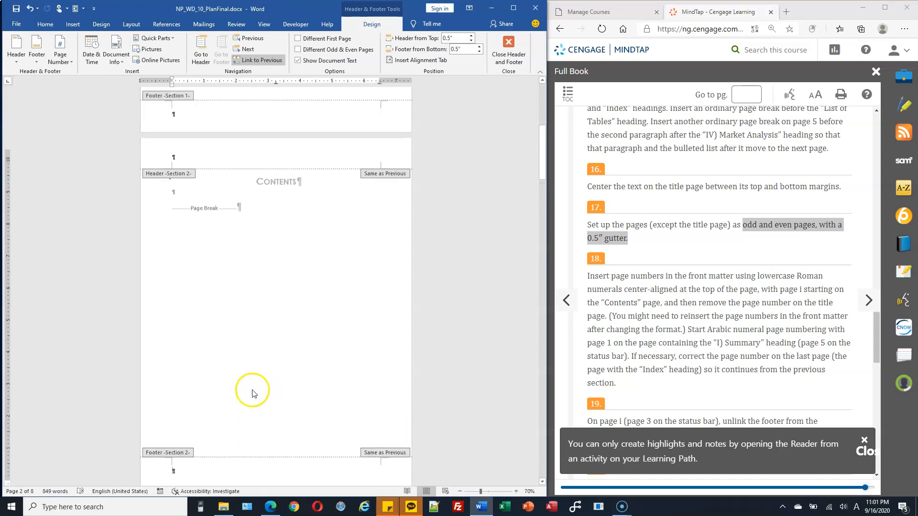
pyautogui.scroll(2, 250, 160)
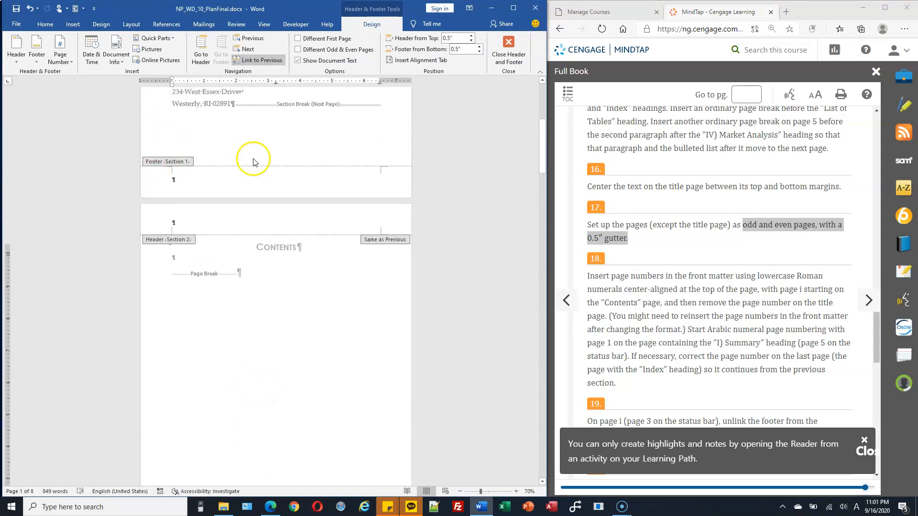
pyautogui.scroll(-4, 237, 249)
pyautogui.scroll(-4, 235, 219)
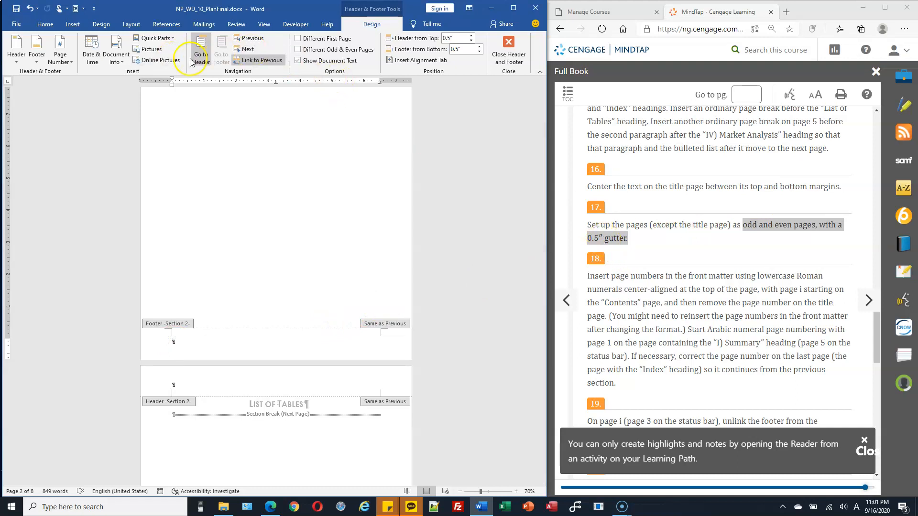
# Set a 0.5" gutter and apply it from this point forward, starting with the Contents page section.
pyautogui.click(125, 26)
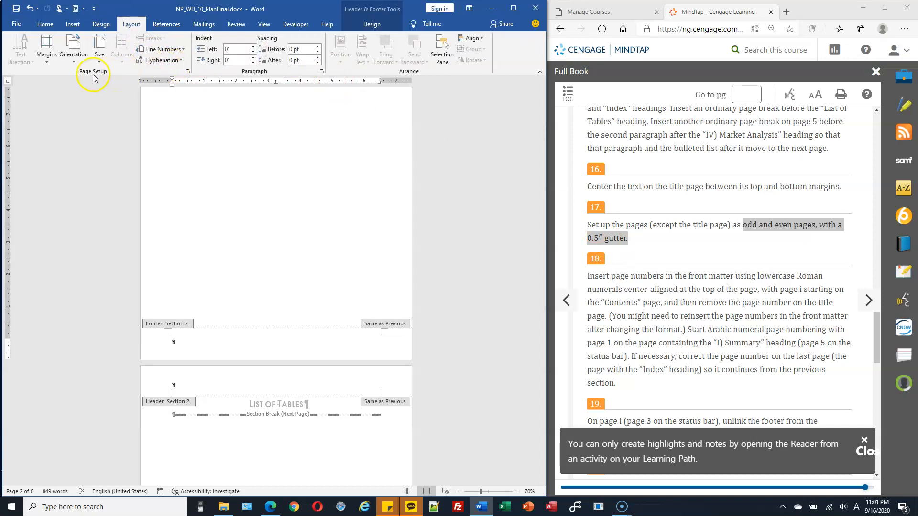
pyautogui.click(187, 71)
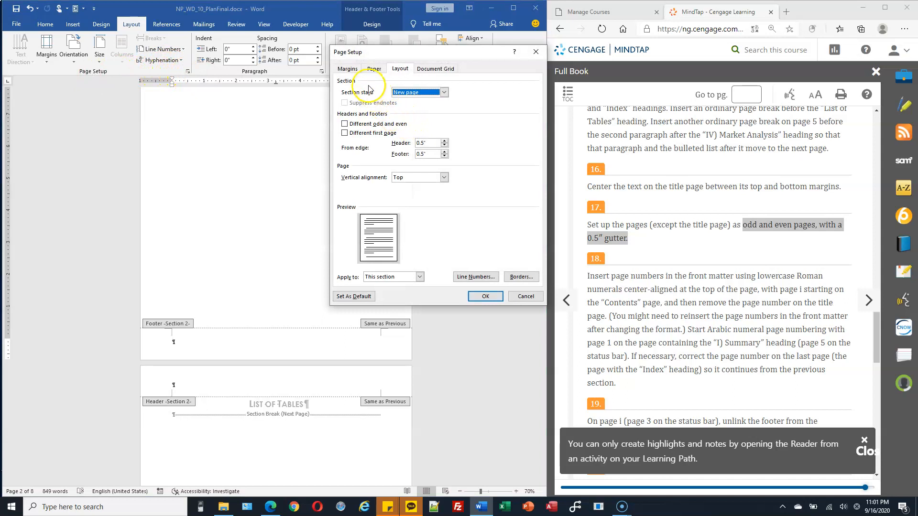
pyautogui.click(347, 69)
pyautogui.click(383, 114)
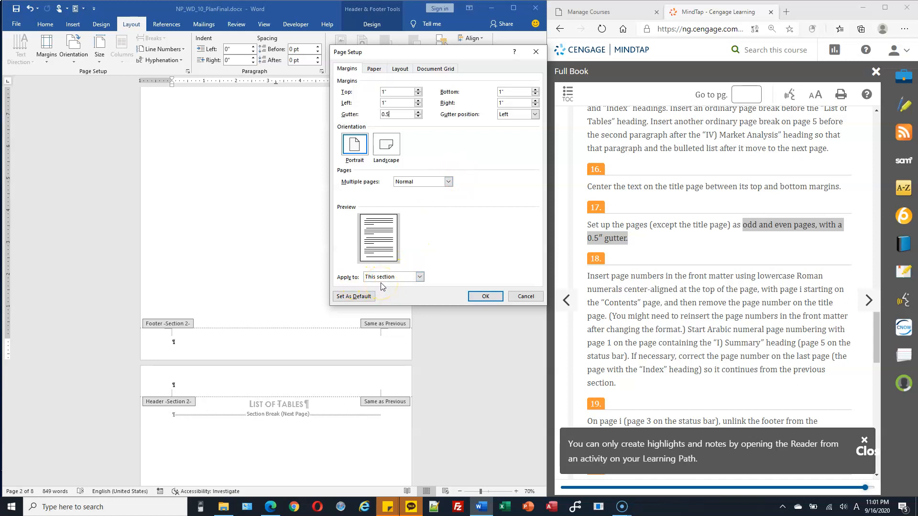
pyautogui.click(419, 277)
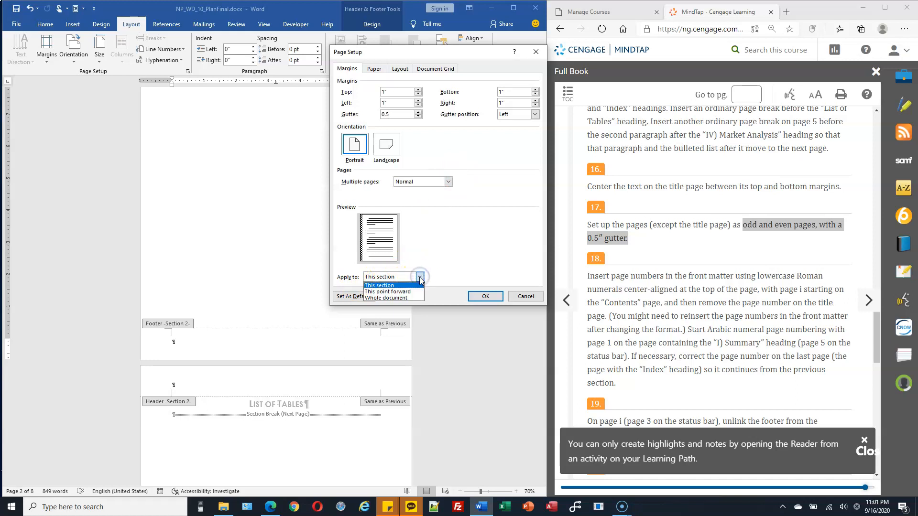
pyautogui.click(413, 292)
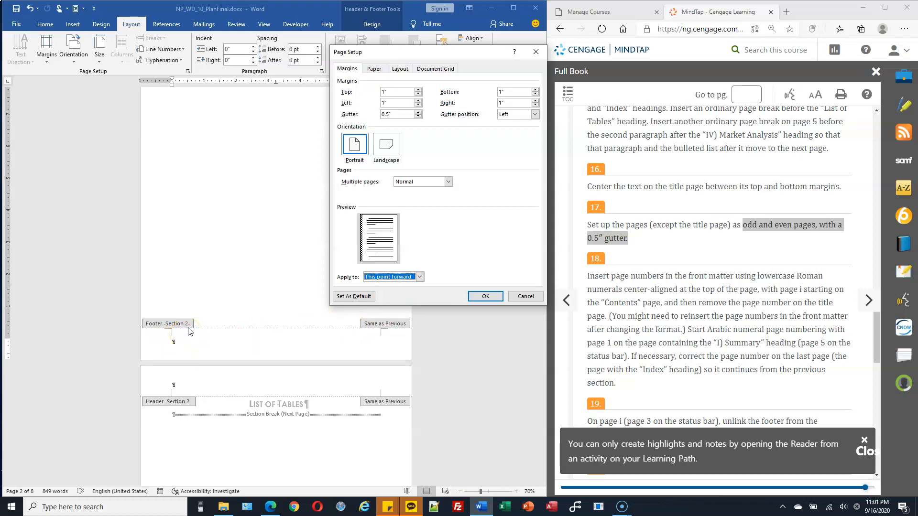
pyautogui.click(486, 296)
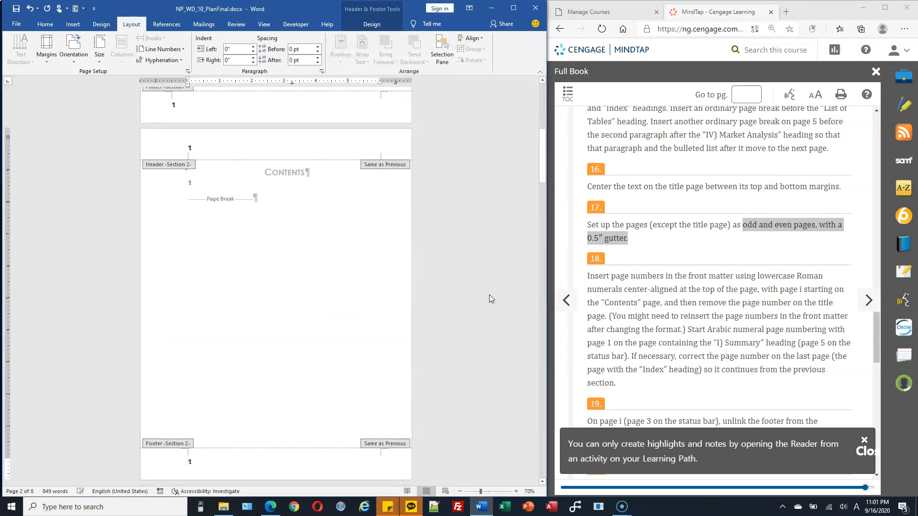
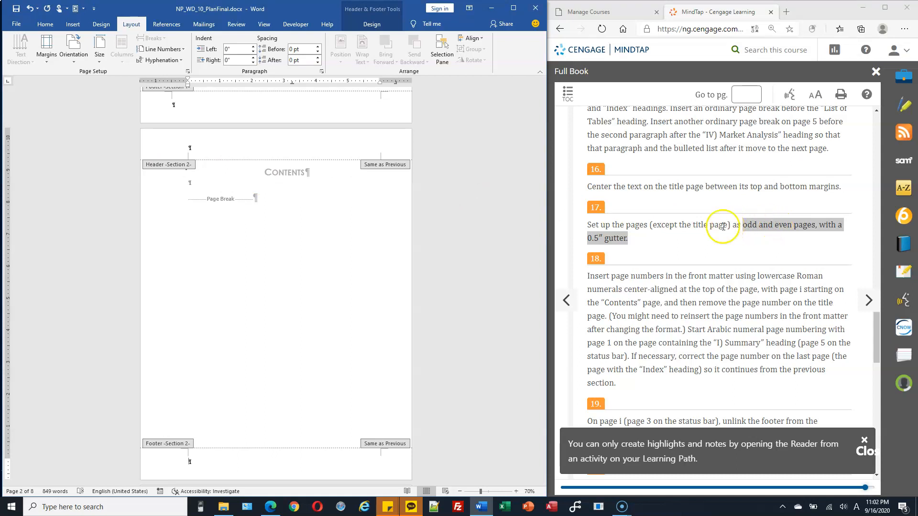
# Examine the Section 1 and Section 2 headers and footers against the instructions for odd and even pages and lowercase Roman page numbers.
pyautogui.click(373, 26)
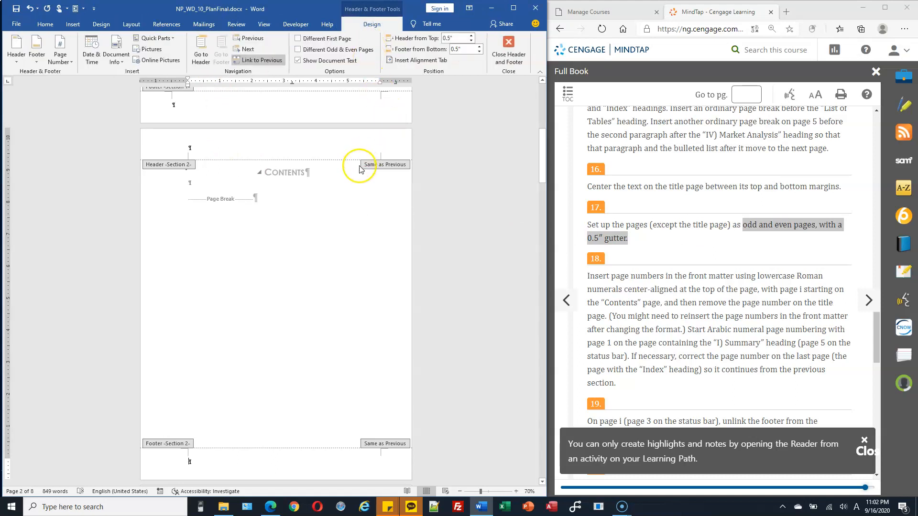
pyautogui.scroll(-1, 365, 167)
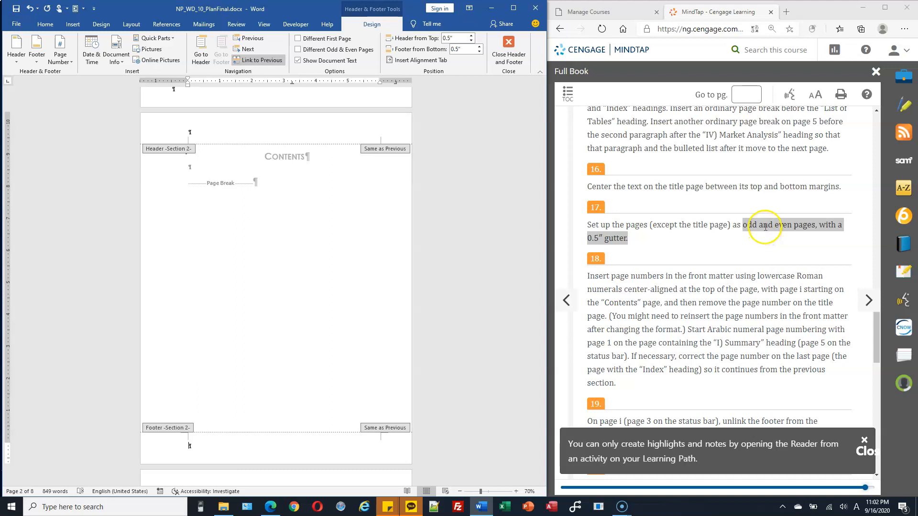
pyautogui.scroll(-3, 638, 260)
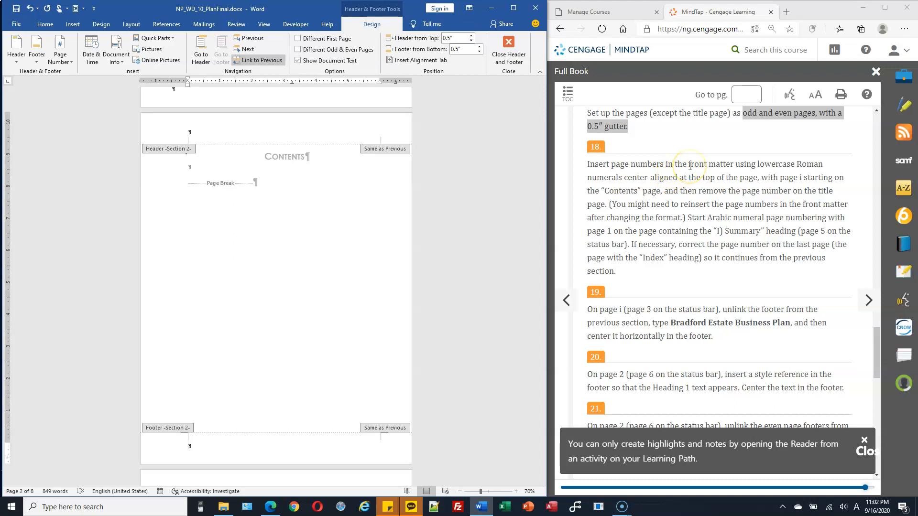
pyautogui.scroll(3, 367, 192)
pyautogui.scroll(5, 328, 267)
pyautogui.scroll(-12, 318, 212)
pyautogui.click(314, 346)
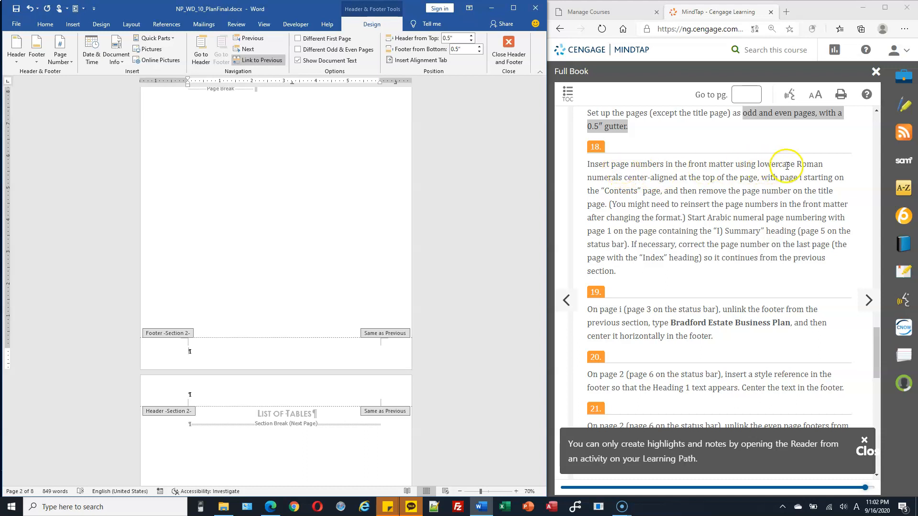
pyautogui.moveTo(765, 164); pyautogui.dragTo(749, 179)
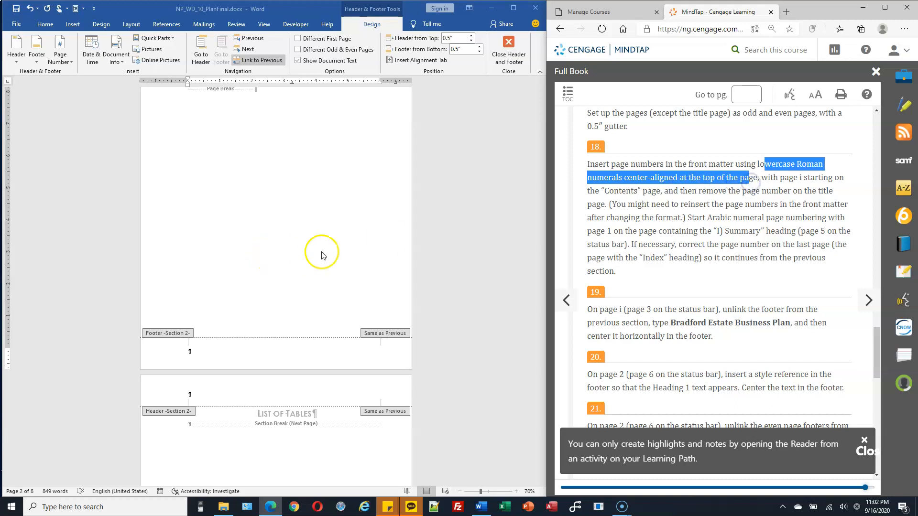
pyautogui.scroll(3, 318, 252)
pyautogui.scroll(5, 311, 239)
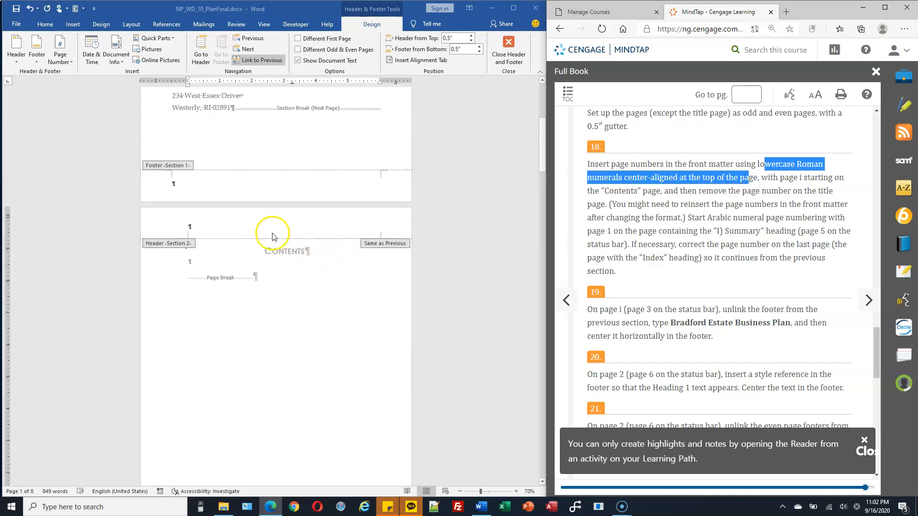
# Center the empty paragraph in the Section 2 header on the Contents page.
pyautogui.click(266, 228)
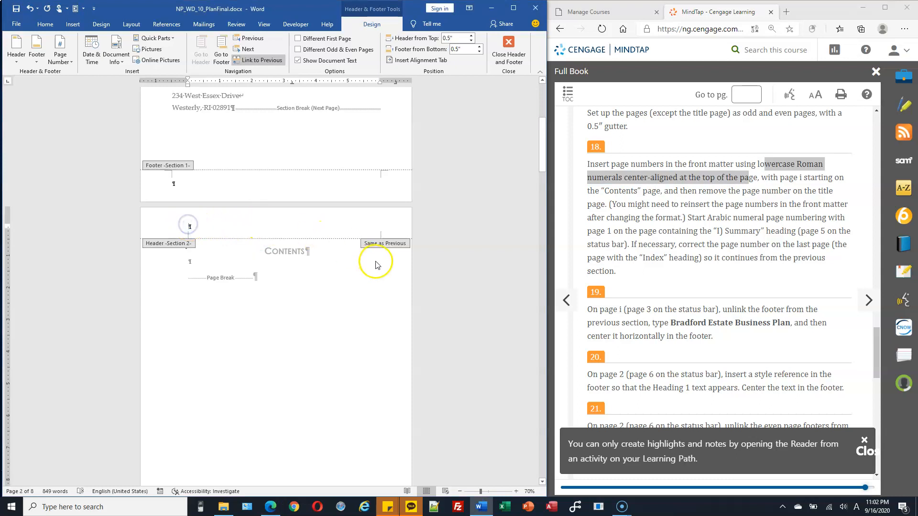
pyautogui.scroll(4, 373, 262)
pyautogui.scroll(3, 380, 261)
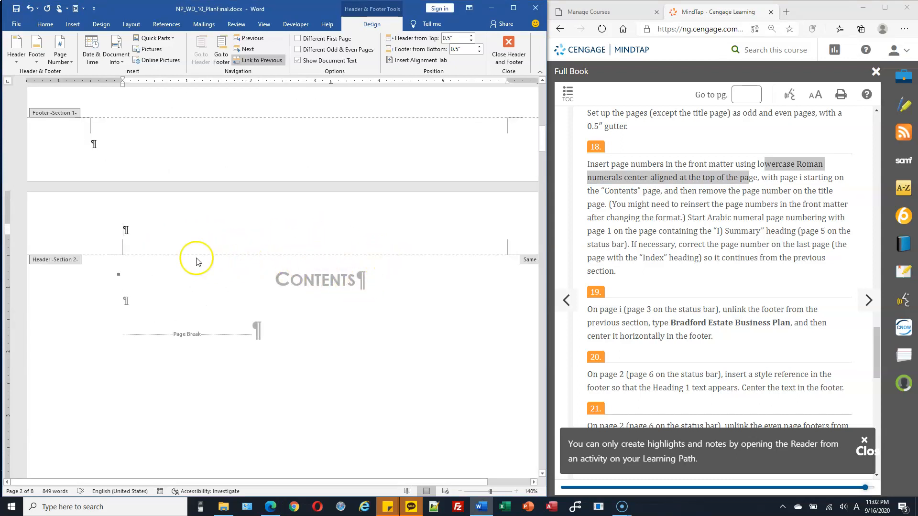
pyautogui.click(125, 230)
pyautogui.click(29, 18)
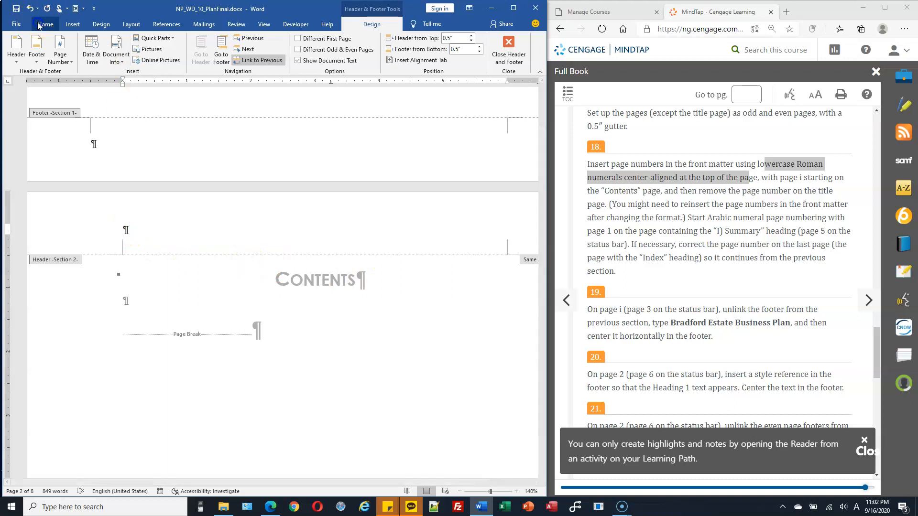
pyautogui.click(211, 57)
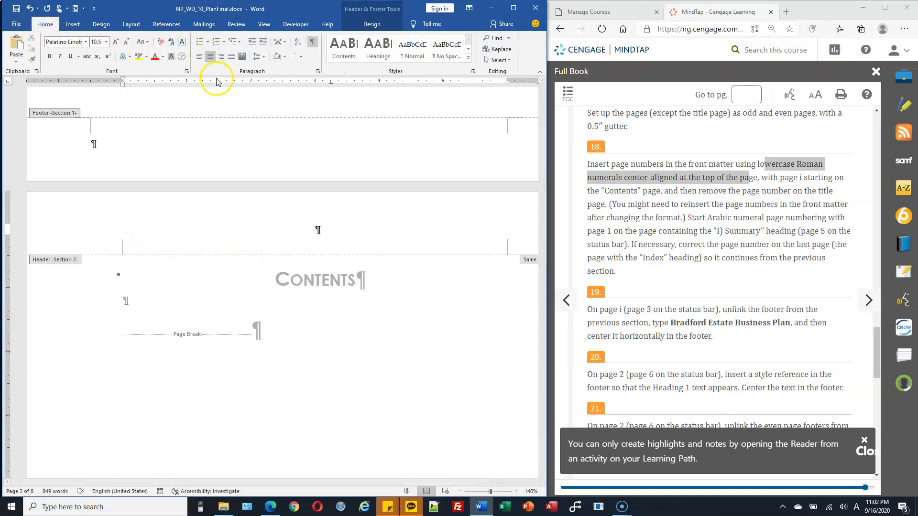
# Open the page number designs for the current position in the Section 2 header.
pyautogui.click(378, 25)
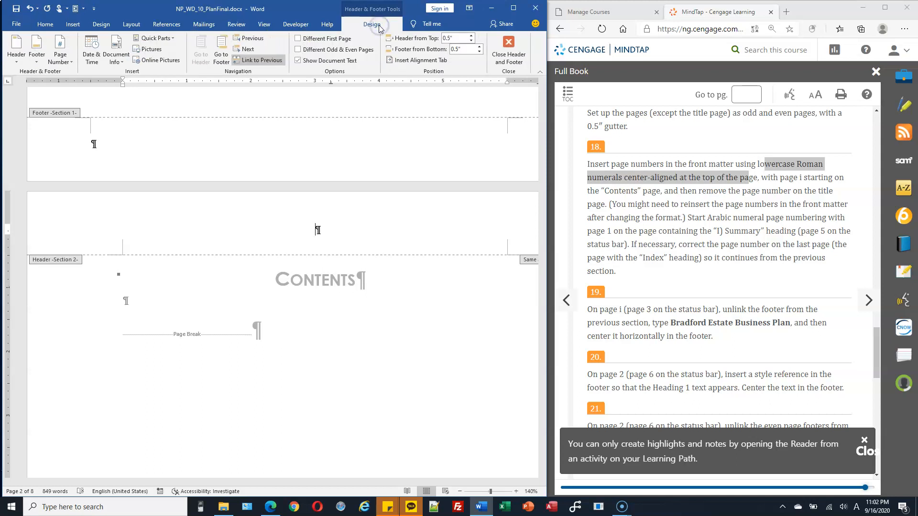
pyautogui.click(61, 56)
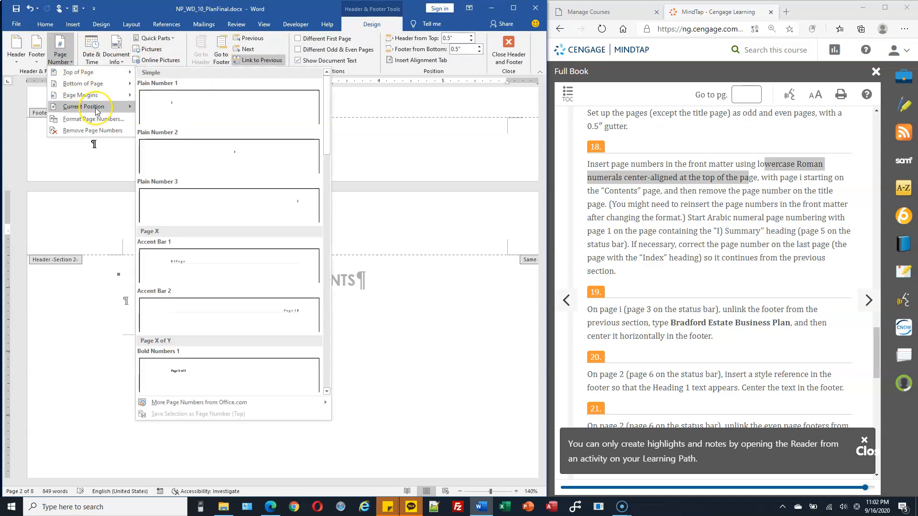
pyautogui.moveTo(98, 111)
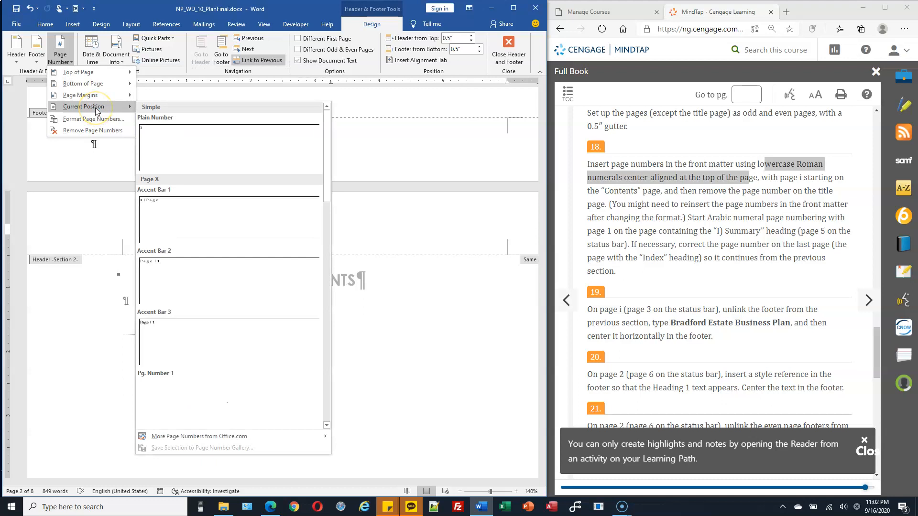
# Insert a plain page number in the Contents page header and format it as lowercase Roman numerals starting at i.
pyautogui.click(190, 138)
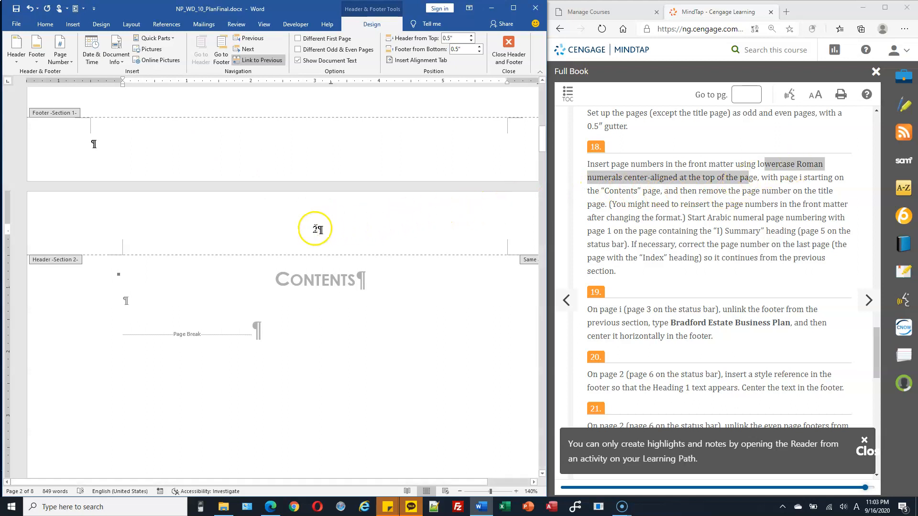
pyautogui.click(70, 67)
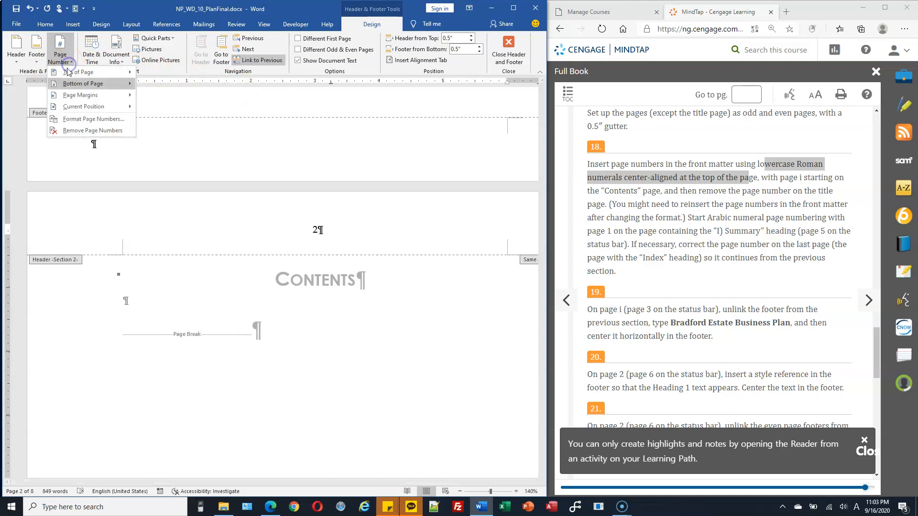
pyautogui.click(82, 120)
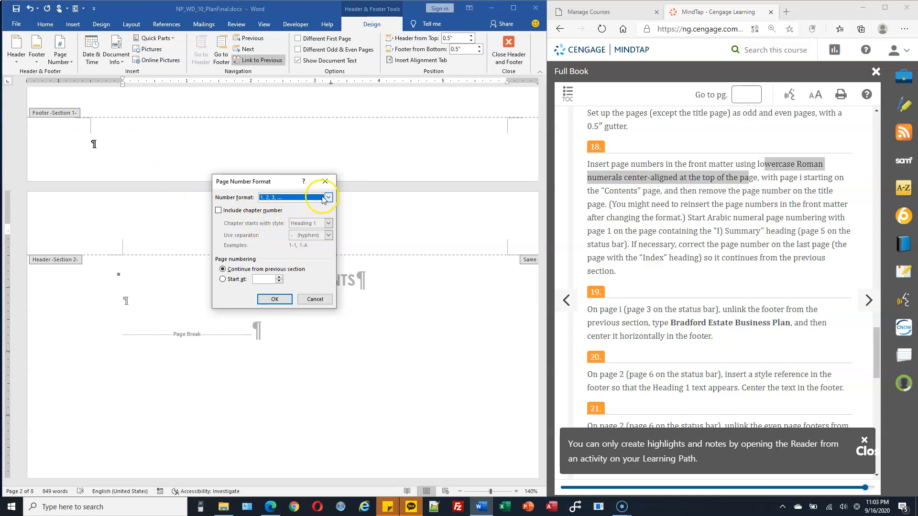
pyautogui.click(327, 197)
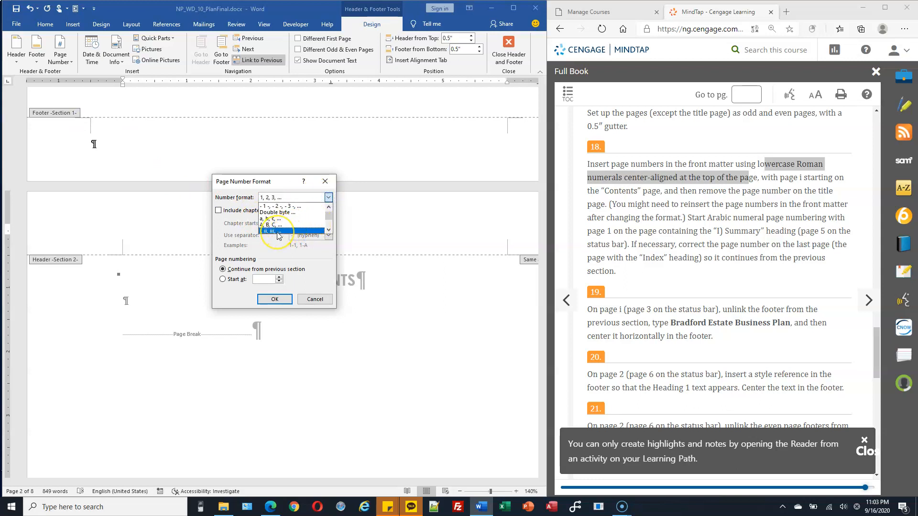
pyautogui.click(279, 232)
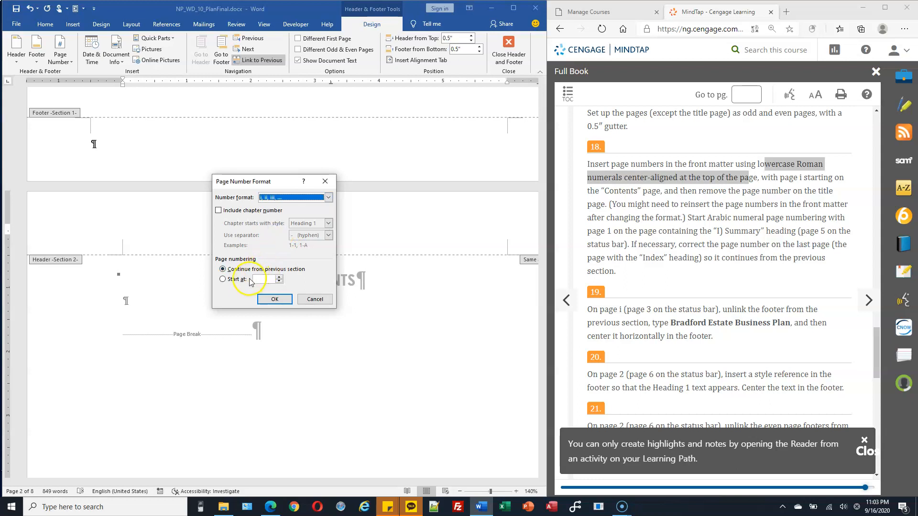
pyautogui.click(223, 280)
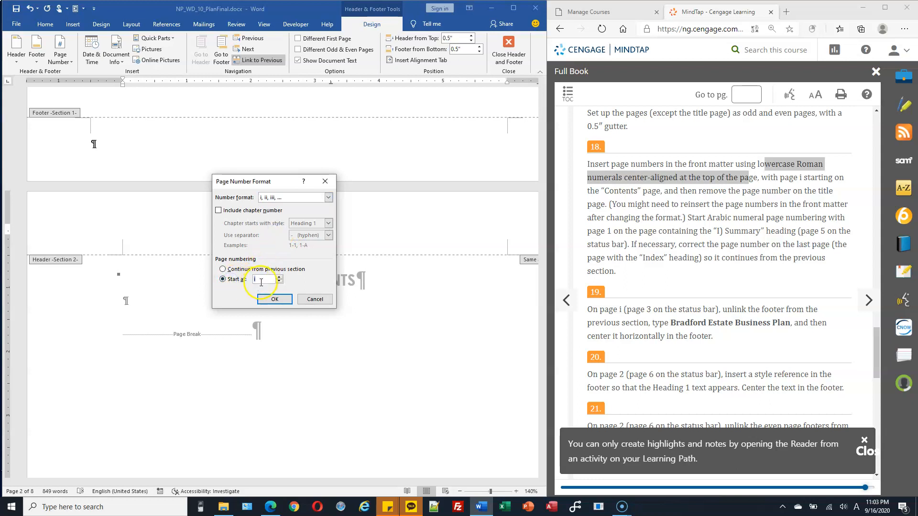
pyautogui.click(277, 300)
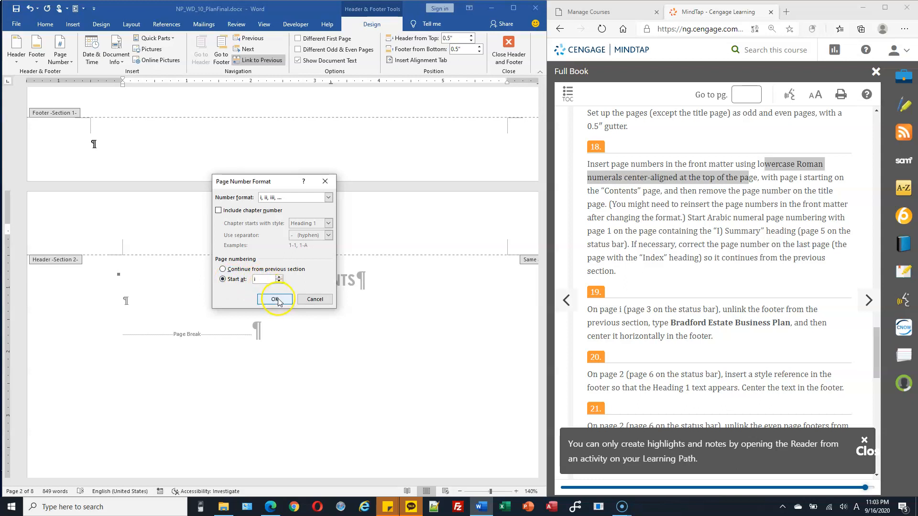
pyautogui.click(278, 301)
# Remove the page number from the title page by giving its section a different first page header.
pyautogui.scroll(-1, 278, 300)
pyautogui.scroll(-1, 325, 149)
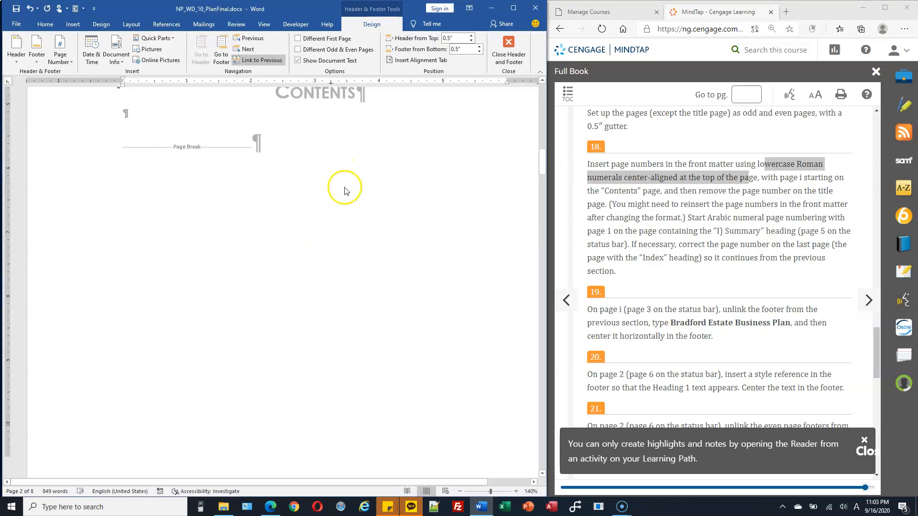
pyautogui.scroll(-10, 346, 190)
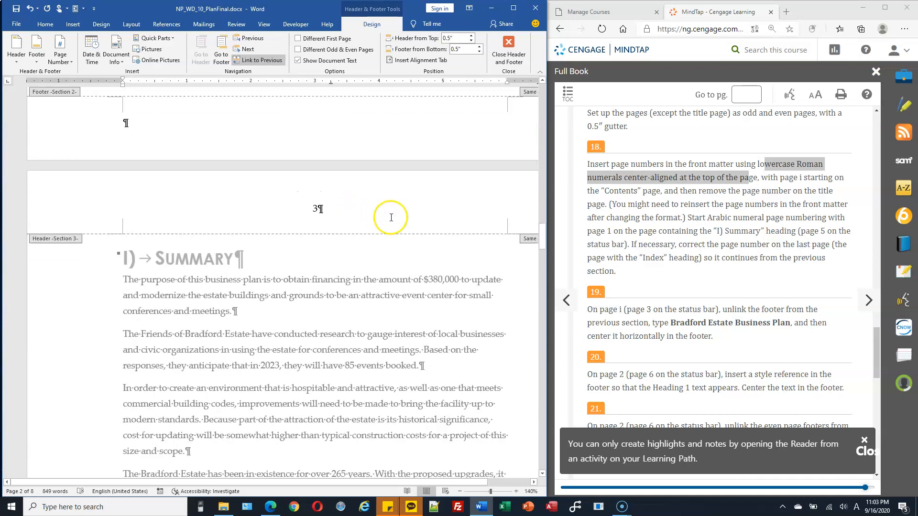
pyautogui.click(355, 228)
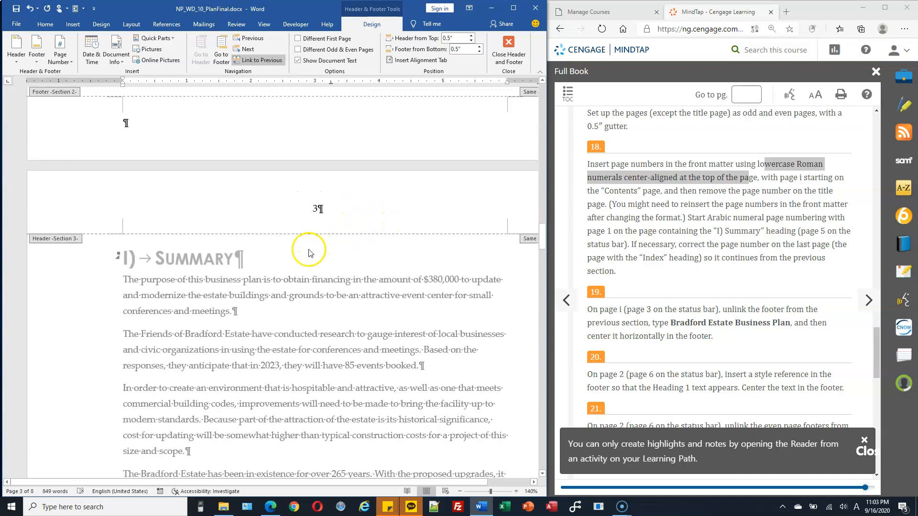
pyautogui.scroll(10, 360, 225)
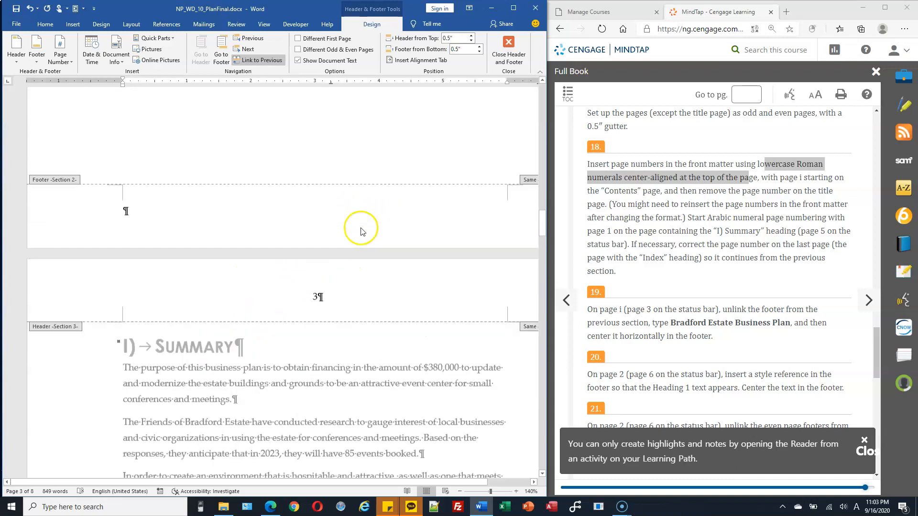
pyautogui.scroll(10, 373, 182)
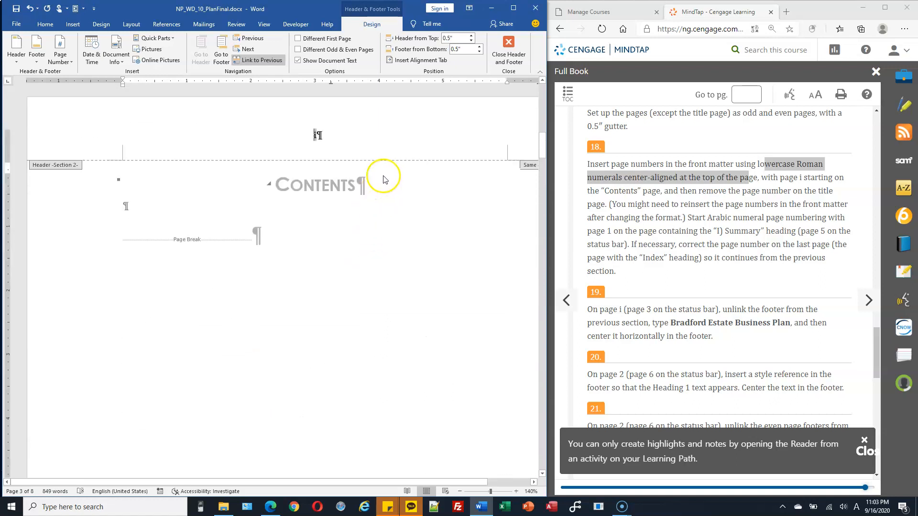
pyautogui.scroll(-4, 386, 178)
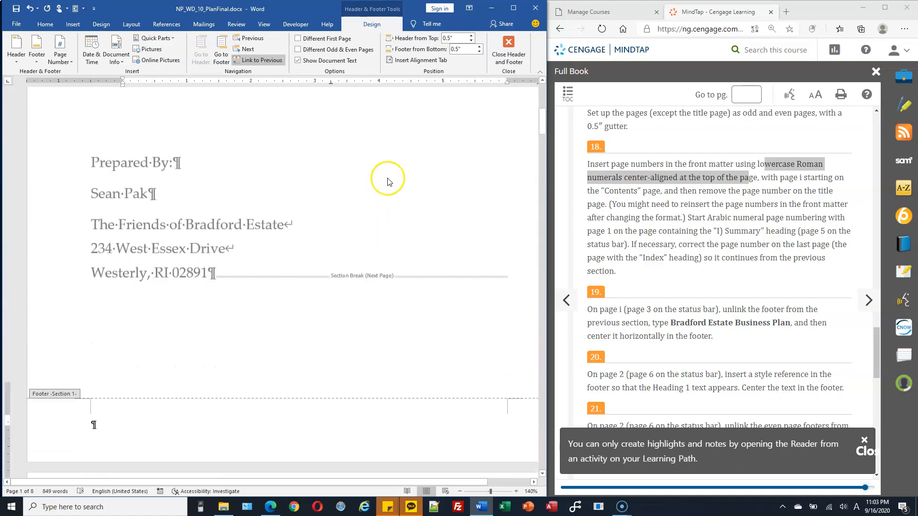
pyautogui.scroll(10, 380, 179)
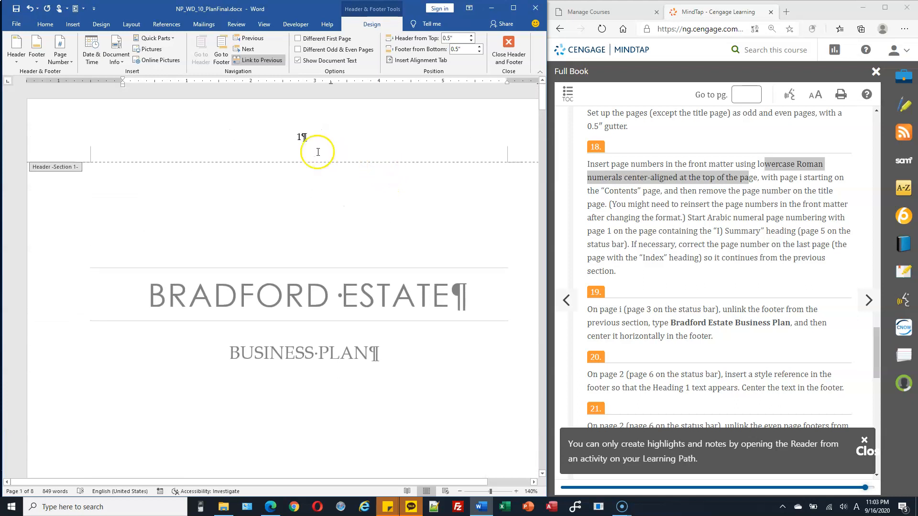
pyautogui.click(297, 137)
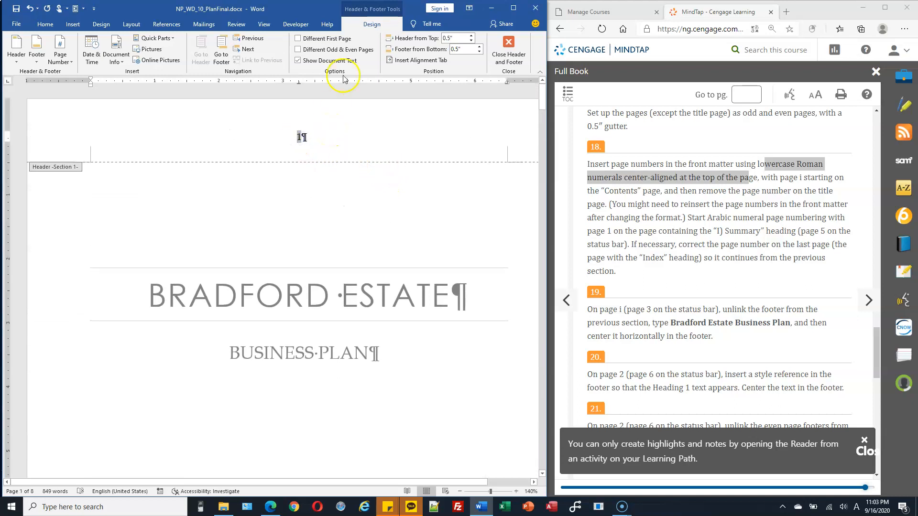
pyautogui.click(372, 28)
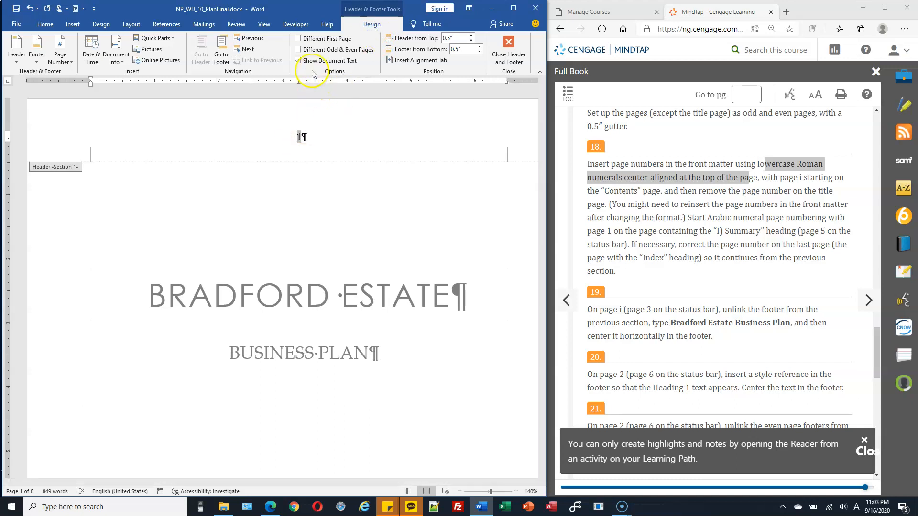
pyautogui.click(329, 39)
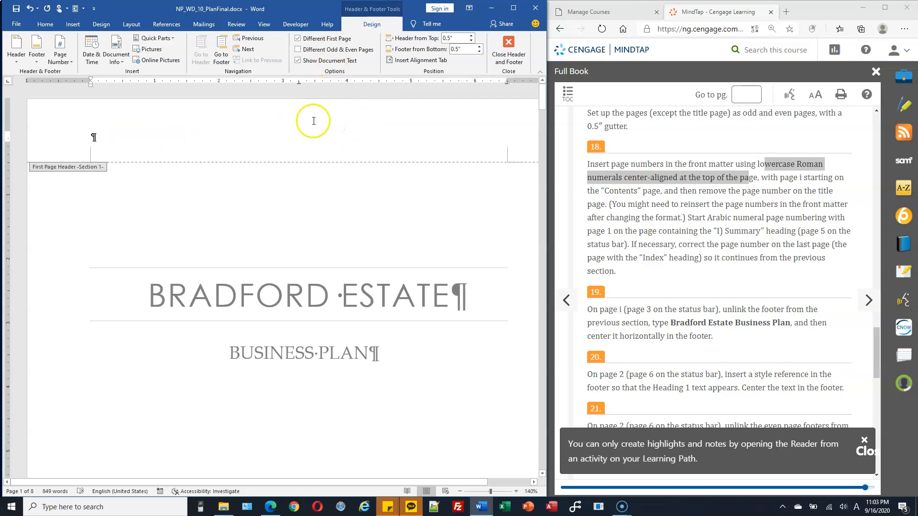
# Restart the page numbering at 1 in Arabic numerals for the section that begins with the "I) Summary" heading.
pyautogui.scroll(-10, 349, 134)
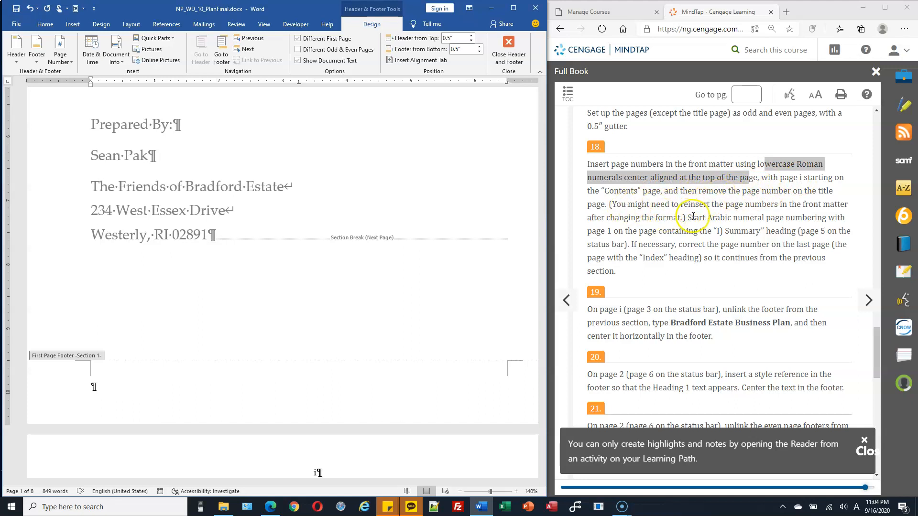
pyautogui.moveTo(692, 218); pyautogui.dragTo(769, 217)
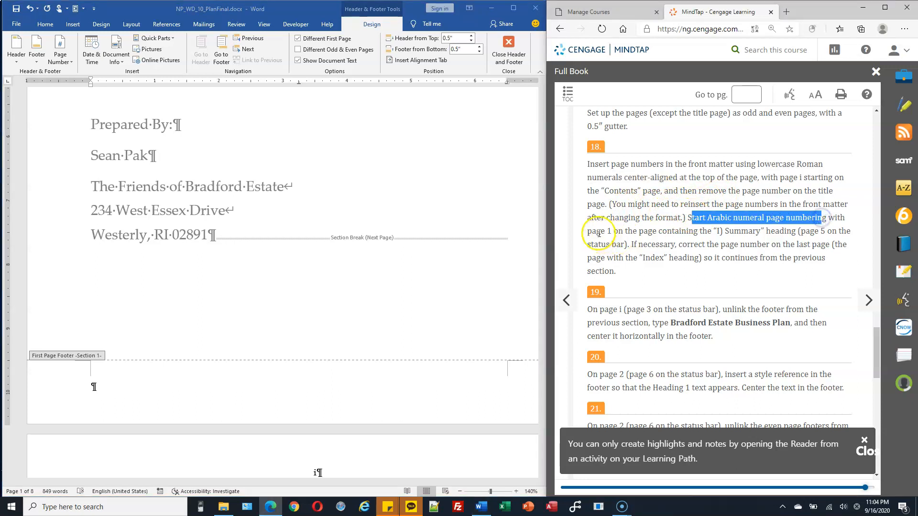
pyautogui.moveTo(602, 231); pyautogui.dragTo(734, 232)
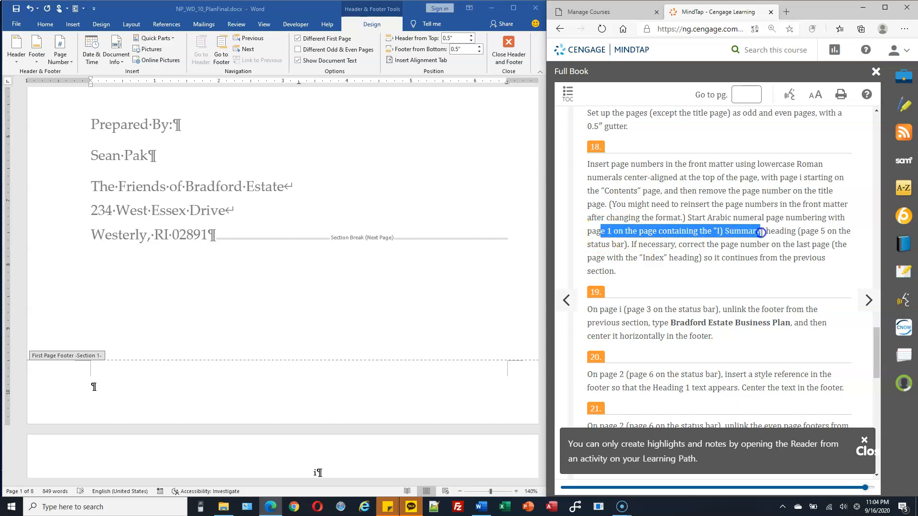
pyautogui.scroll(-4, 400, 281)
pyautogui.scroll(-20, 400, 266)
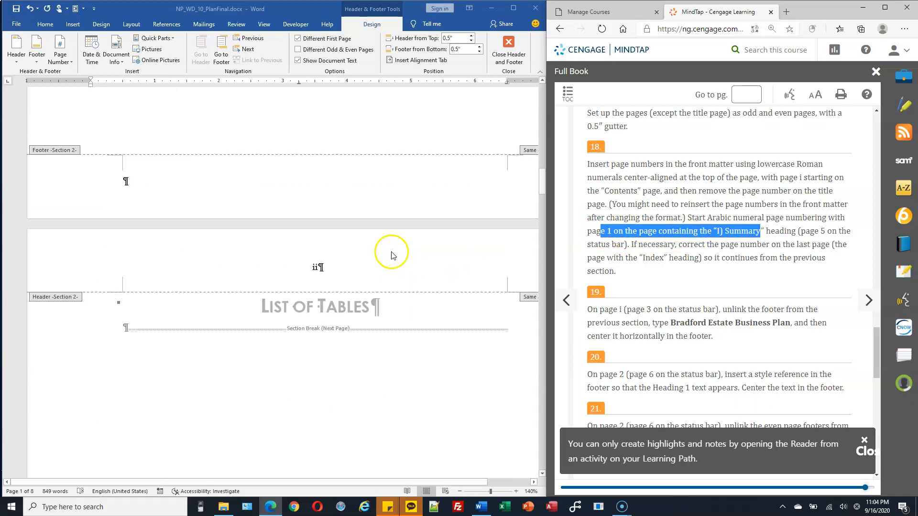
pyautogui.scroll(-1, 383, 236)
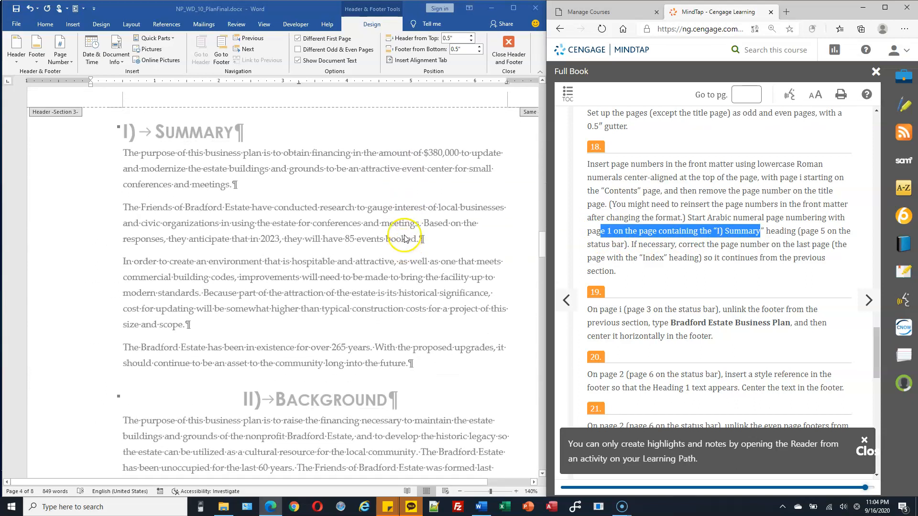
pyautogui.scroll(3, 335, 206)
pyautogui.click(313, 199)
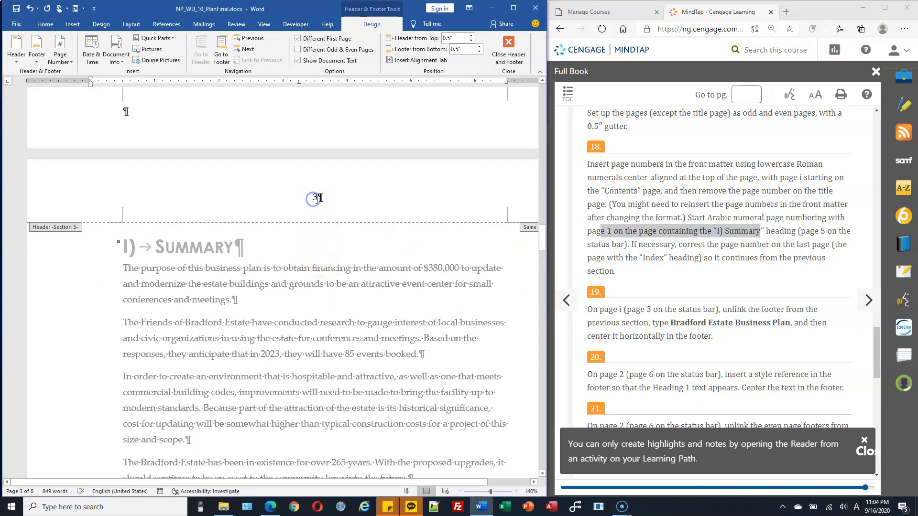
pyautogui.moveTo(313, 200); pyautogui.dragTo(354, 200)
pyautogui.click(304, 206)
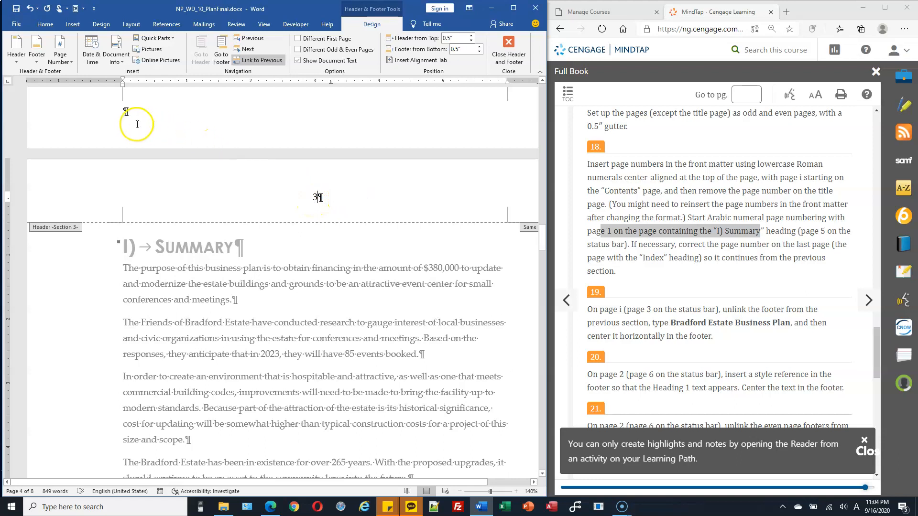
pyautogui.click(61, 56)
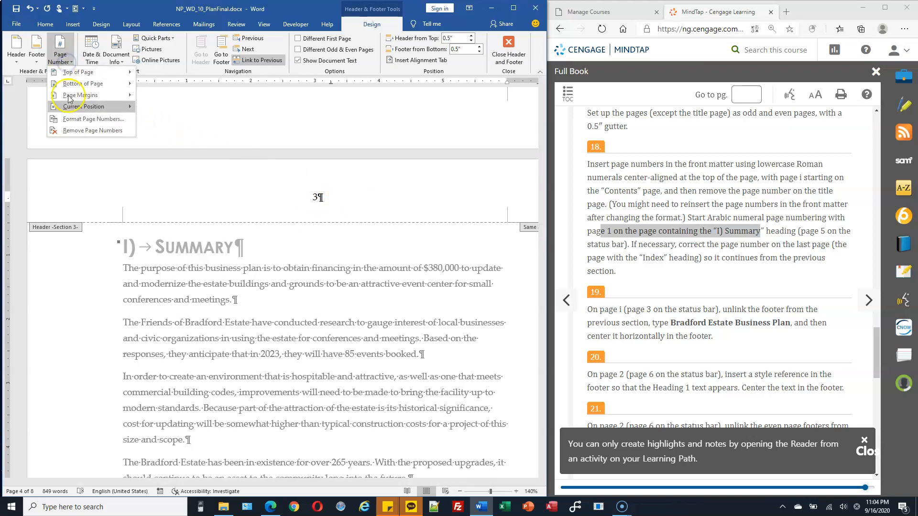
pyautogui.click(82, 120)
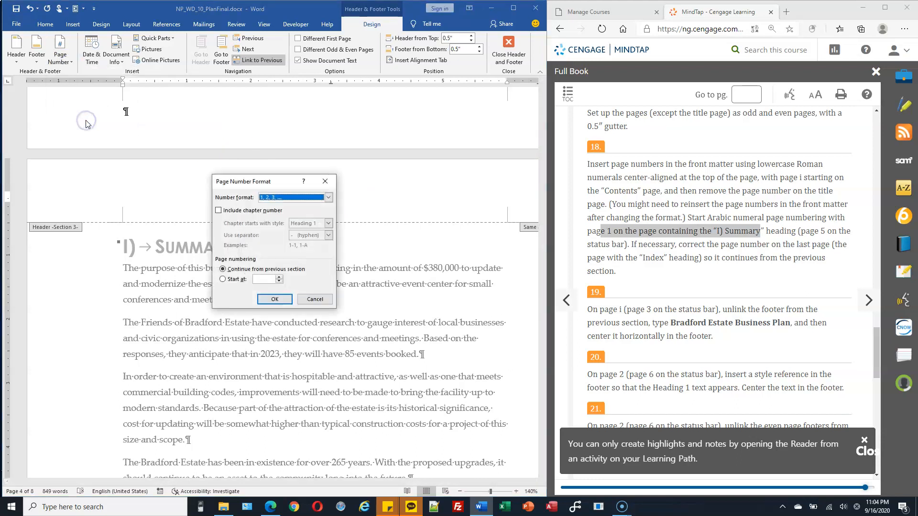
pyautogui.click(232, 282)
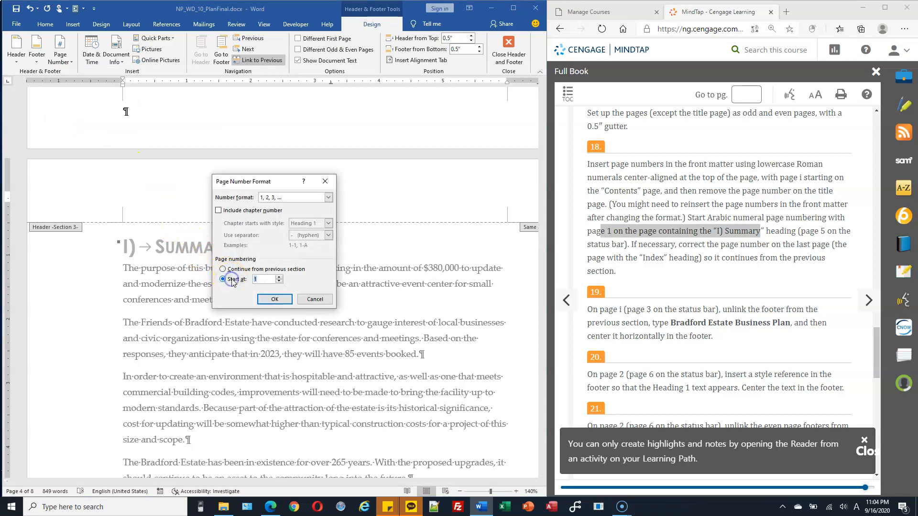
pyautogui.click(275, 299)
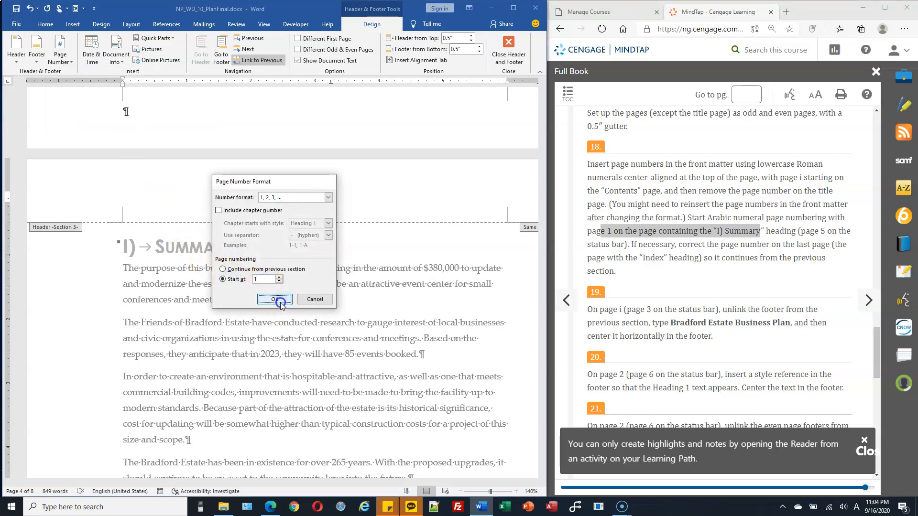
# Check the page numbers on the pages following the Summary heading and read the footer instructions in steps 19 to 21.
pyautogui.scroll(-15, 366, 196)
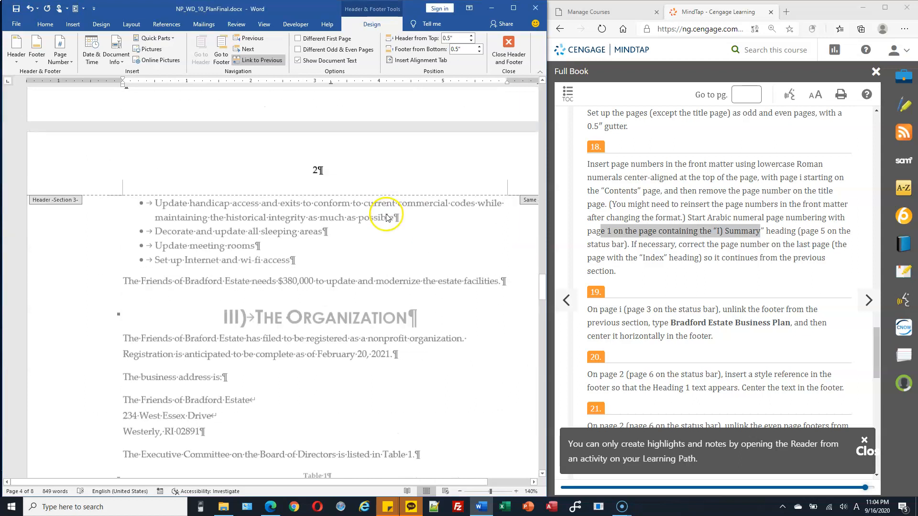
pyautogui.scroll(-12, 369, 198)
pyautogui.scroll(16, 381, 184)
pyautogui.scroll(7, 401, 179)
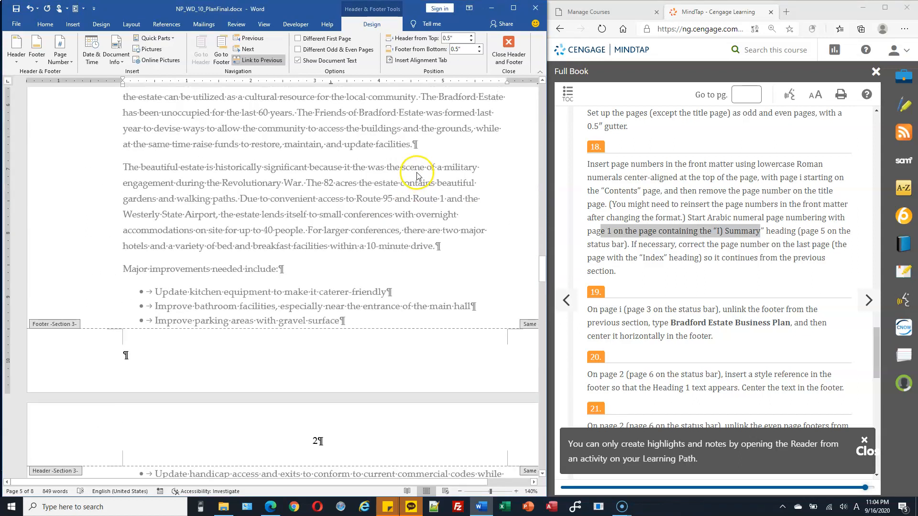
pyautogui.moveTo(542, 268); pyautogui.dragTo(561, 362)
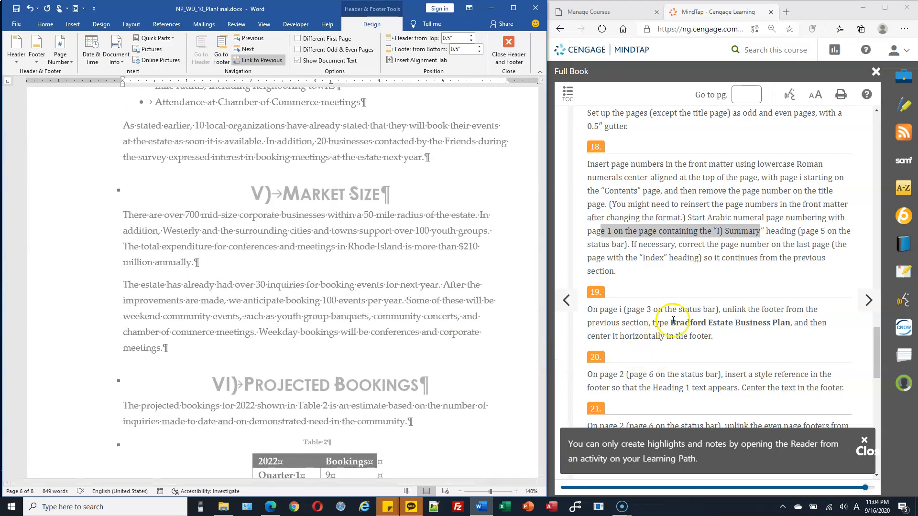
pyautogui.scroll(-1, 673, 321)
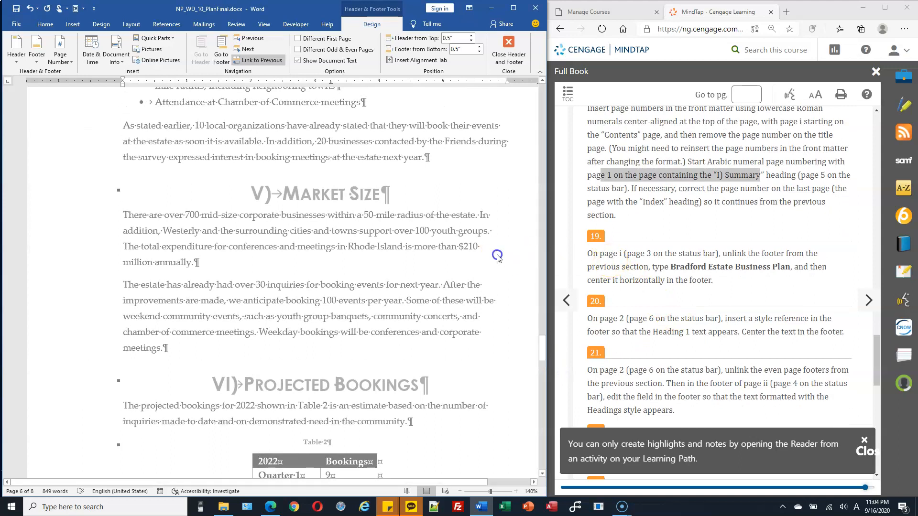
# Unlink the footer of page i, the Contents page, from the previous section.
pyautogui.moveTo(542, 340); pyautogui.dragTo(525, 138)
pyautogui.click(322, 222)
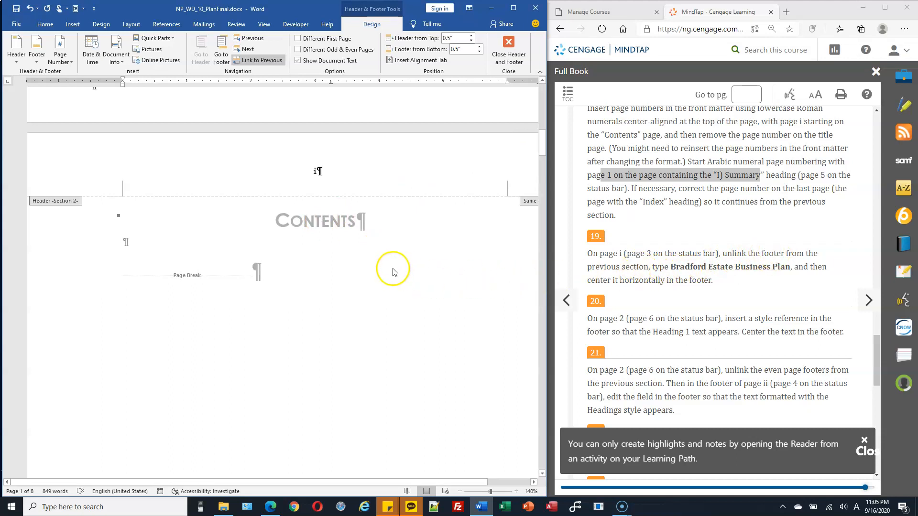
pyautogui.scroll(-10, 403, 272)
pyautogui.scroll(-3, 406, 276)
pyautogui.click(273, 305)
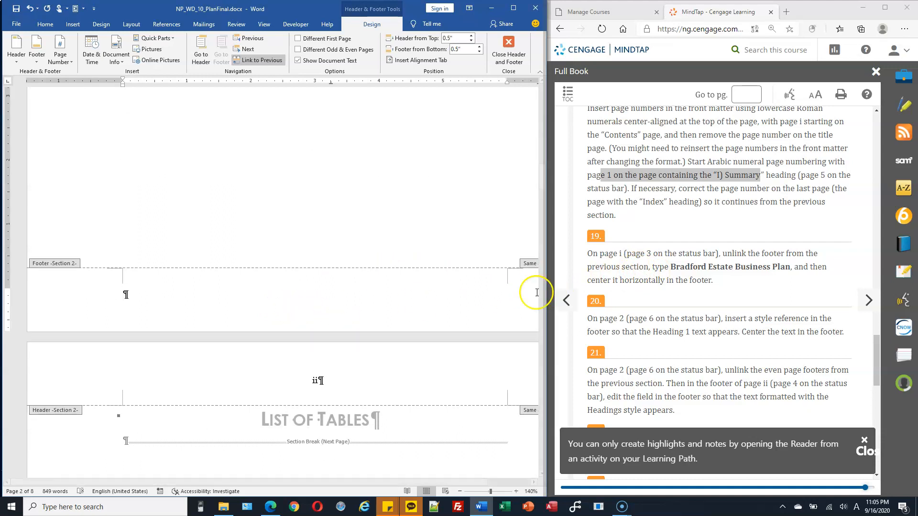
pyautogui.scroll(20, 388, 271)
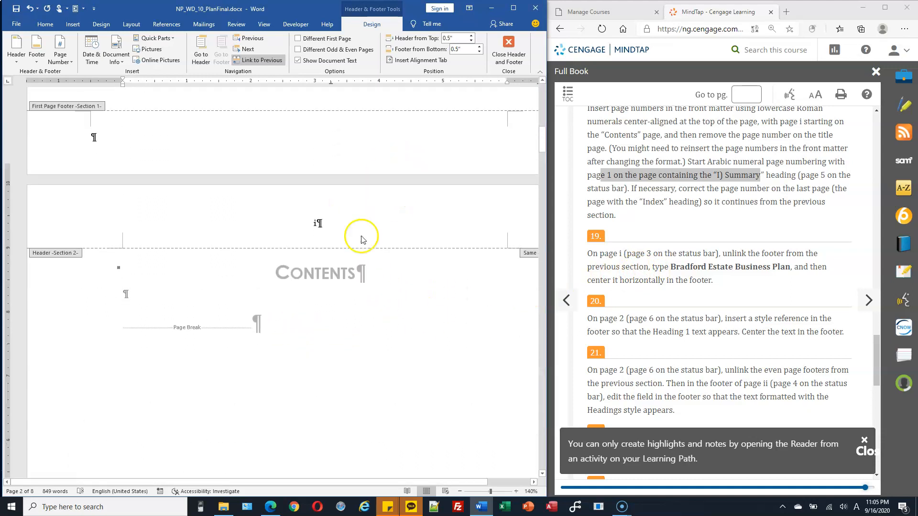
pyautogui.scroll(-1, 385, 250)
pyautogui.click(124, 420)
pyautogui.keyDown('ctrl'); pyautogui.scroll(-5, 330, 326); pyautogui.keyUp('ctrl')
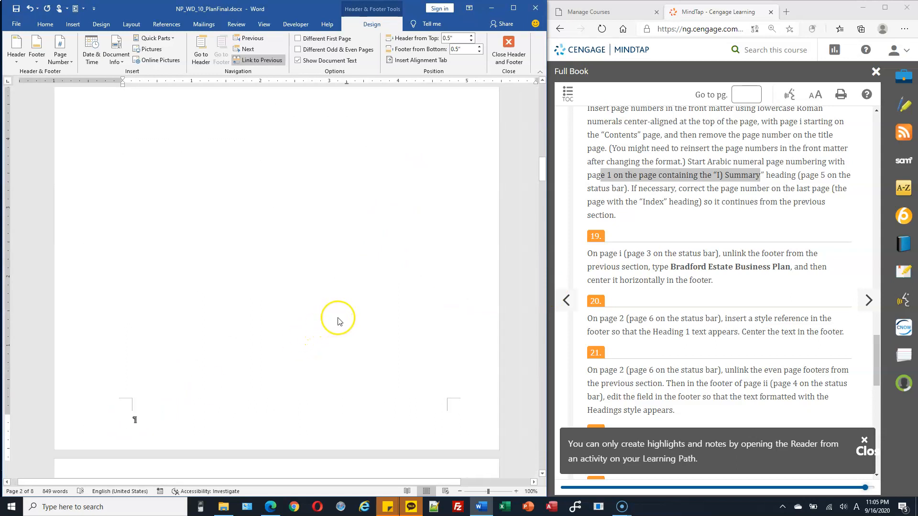
pyautogui.keyDown('ctrl'); pyautogui.scroll(-4, 338, 322); pyautogui.keyUp('ctrl')
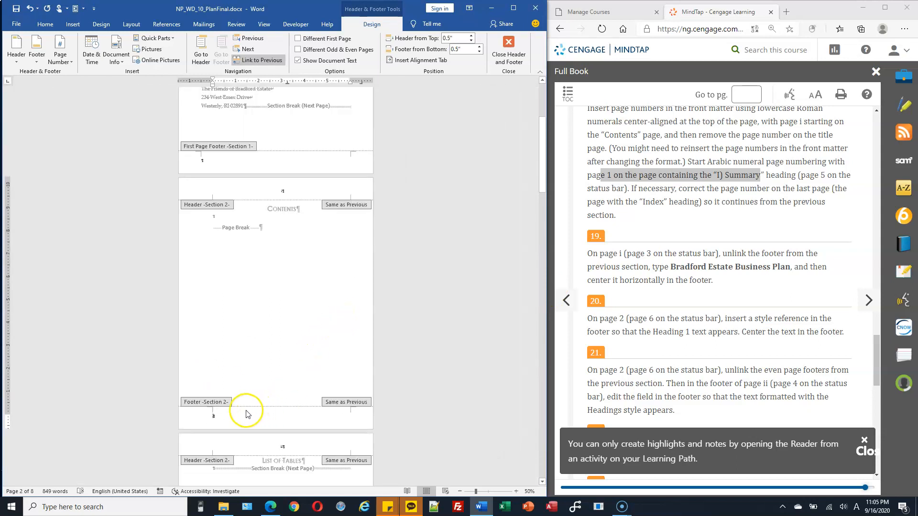
pyautogui.keyDown('ctrl'); pyautogui.scroll(7, 275, 392); pyautogui.keyUp('ctrl')
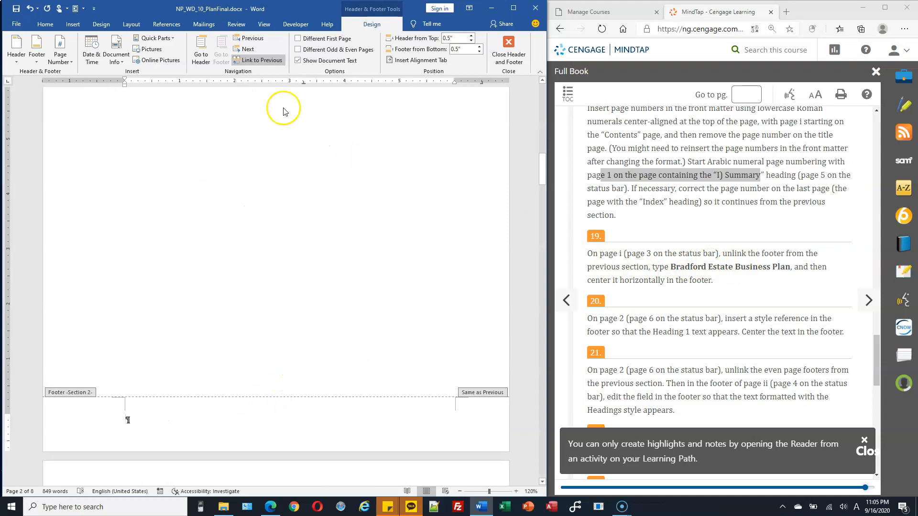
pyautogui.click(261, 61)
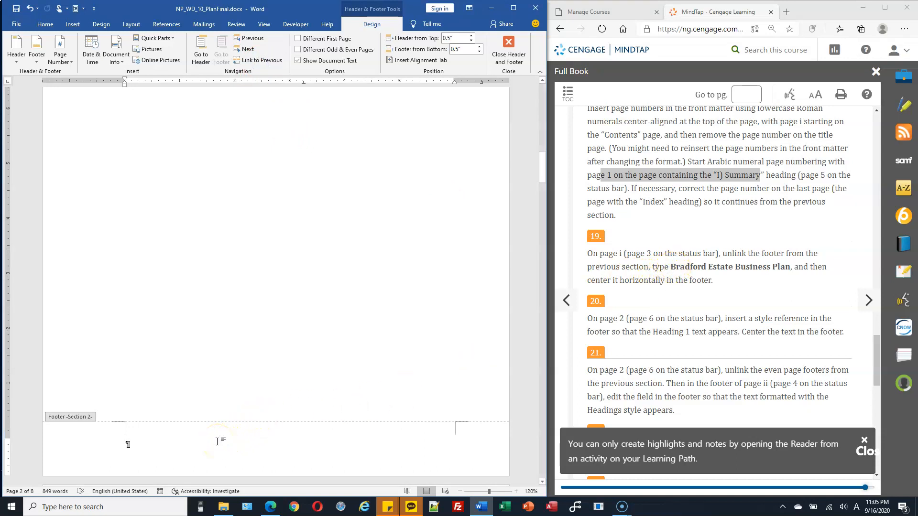
# Enter "Bradford Estate Business Plan" in the Contents page footer and center it horizontally.
pyautogui.write('Bradford Estate Business Plan')
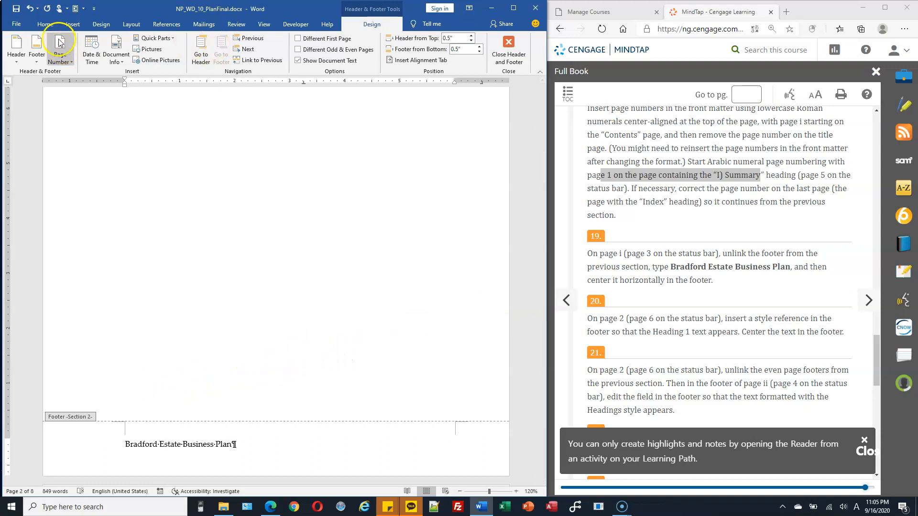
pyautogui.click(45, 24)
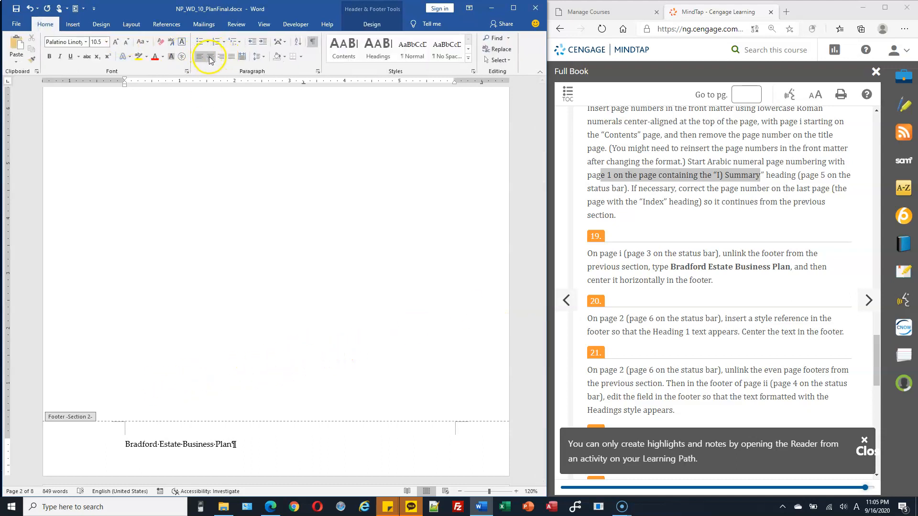
pyautogui.click(209, 56)
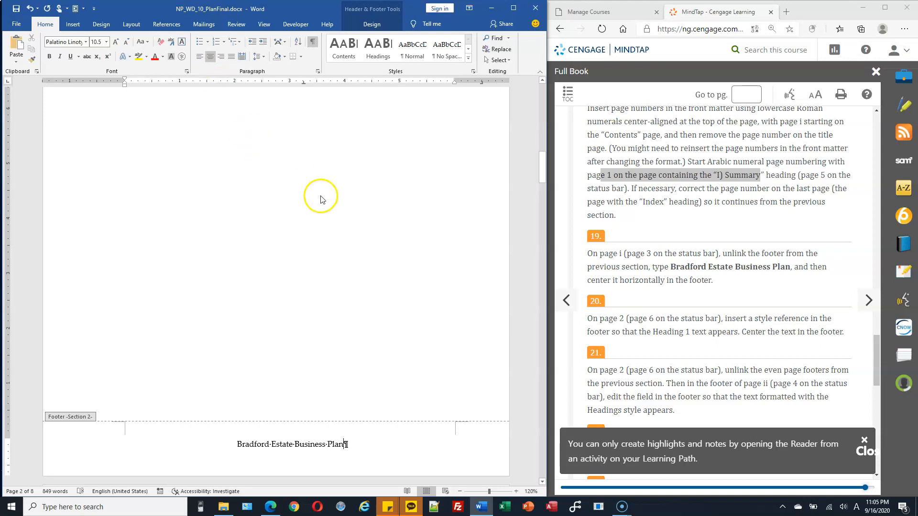
# Check the footers on the pages following Contents and read the textbook's instructions for the style reference footer in step 20.
pyautogui.scroll(-5, 353, 219)
pyautogui.scroll(-1, 357, 219)
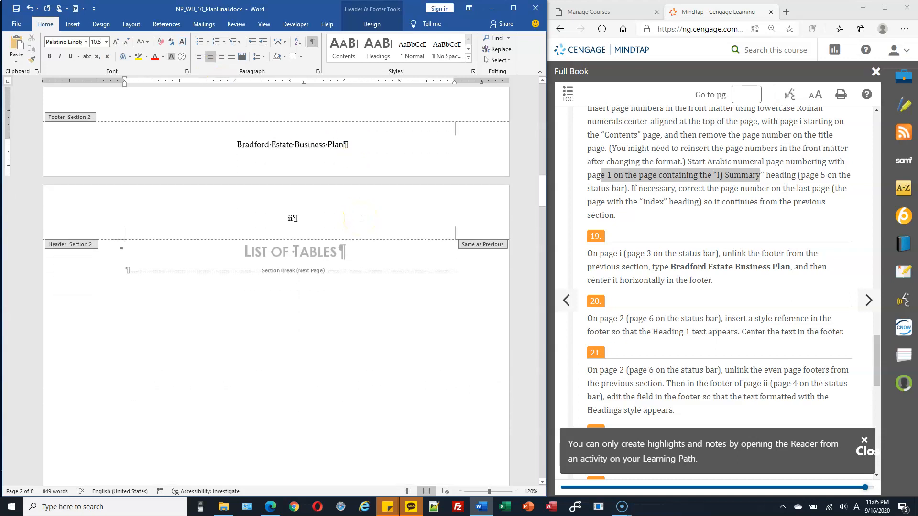
pyautogui.scroll(-3, 360, 219)
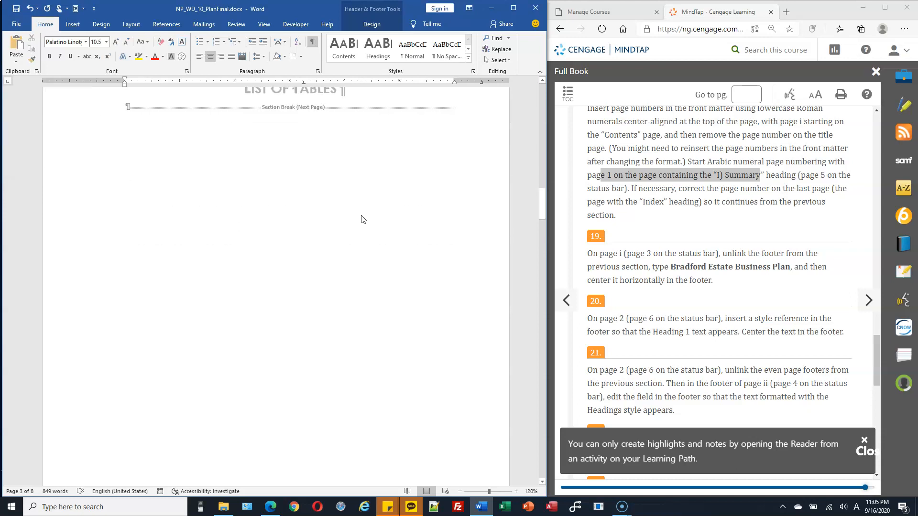
pyautogui.scroll(-12, 361, 219)
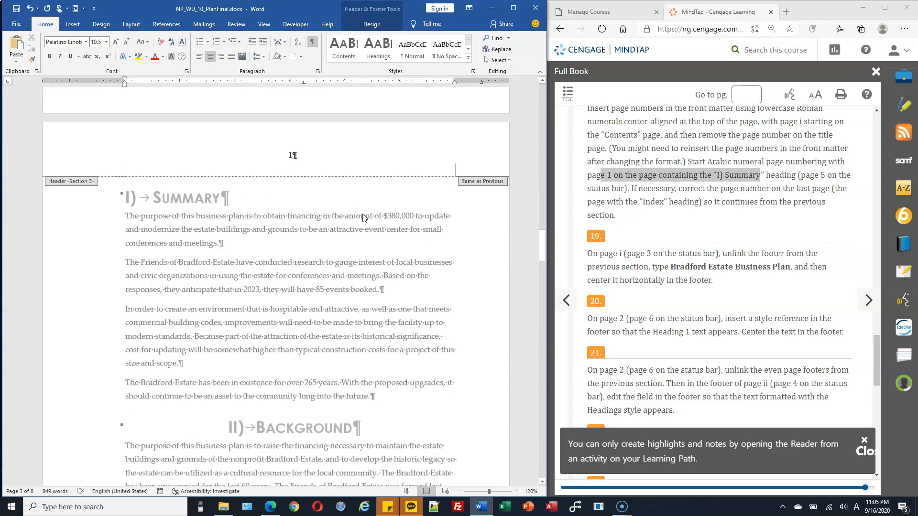
pyautogui.scroll(-10, 362, 218)
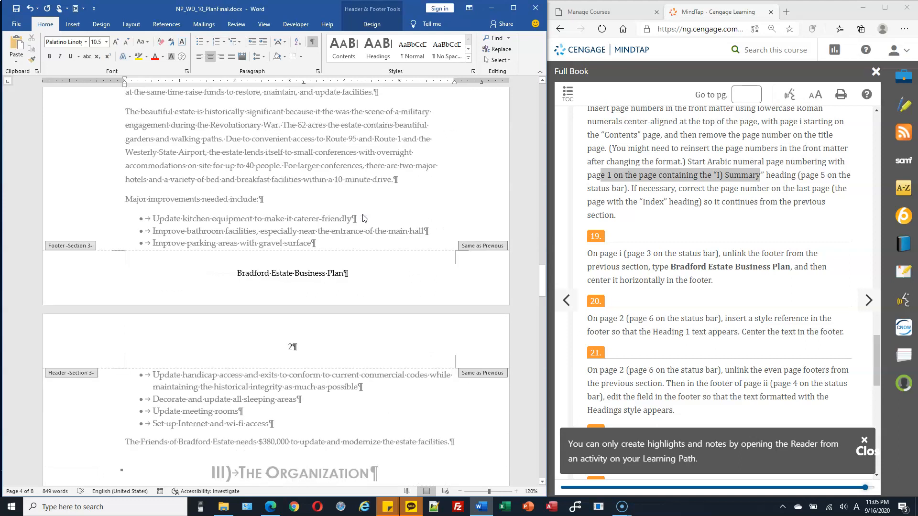
pyautogui.scroll(-5, 362, 218)
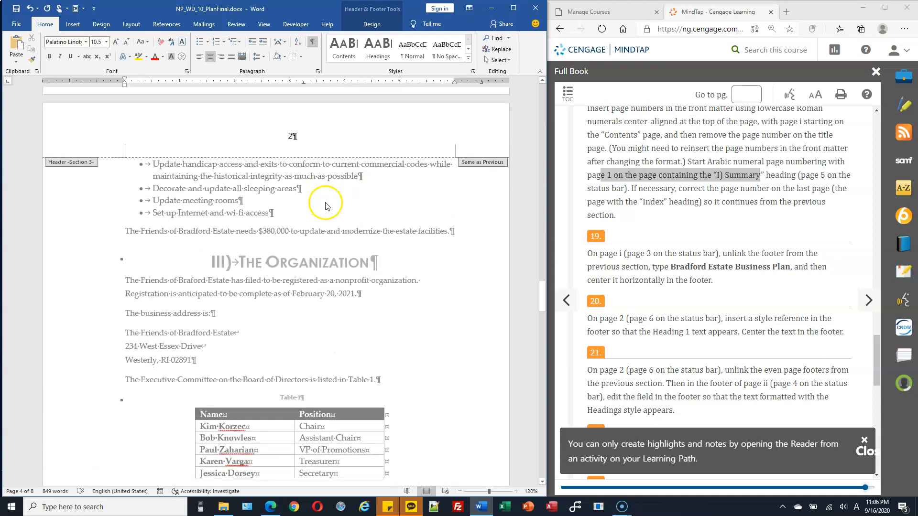
pyautogui.scroll(-6, 328, 205)
pyautogui.click(251, 402)
pyautogui.click(289, 402)
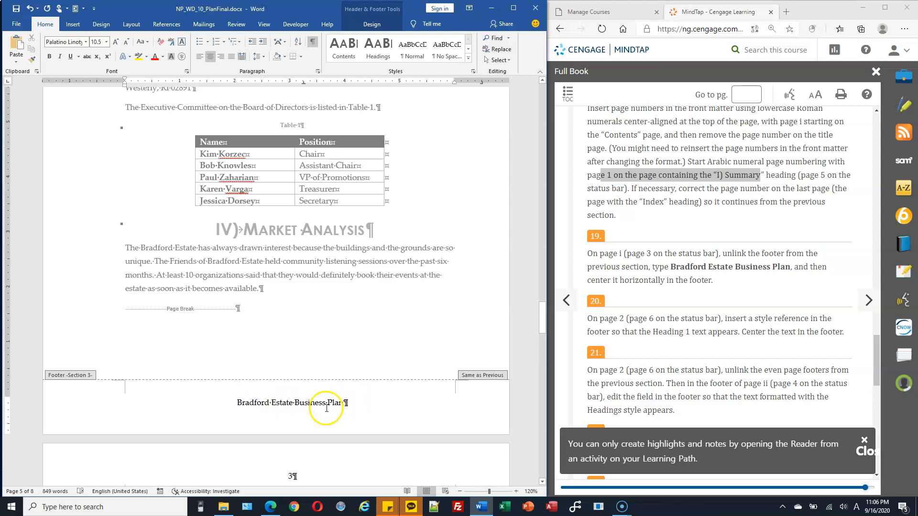
pyautogui.scroll(8, 317, 332)
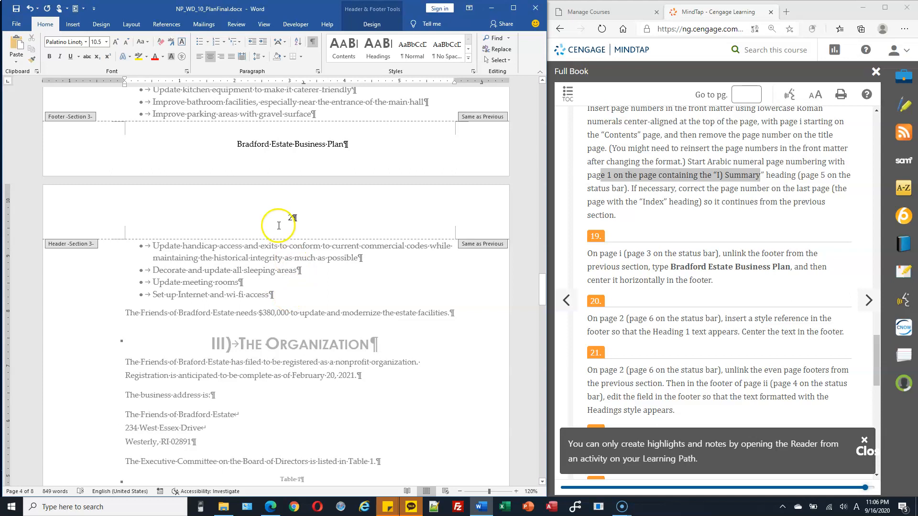
pyautogui.scroll(-3, 326, 299)
pyautogui.scroll(-10, 324, 300)
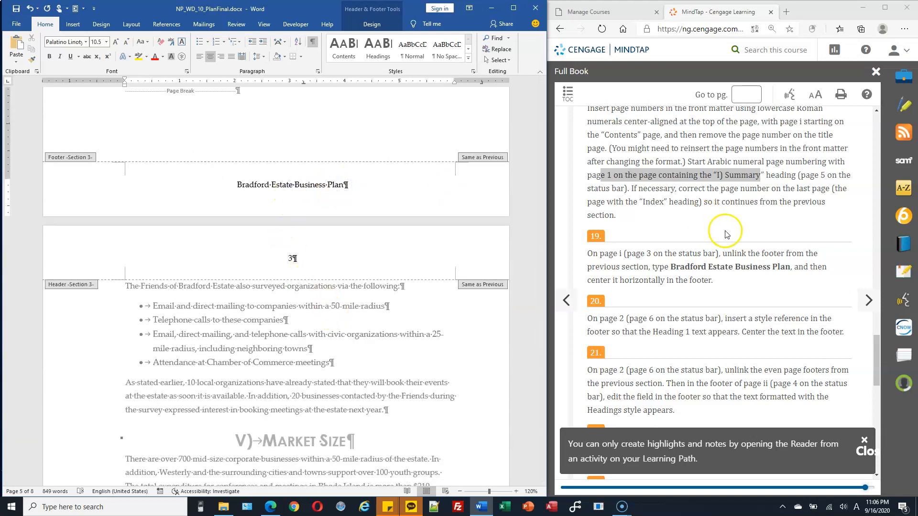
pyautogui.scroll(-1, 730, 264)
pyautogui.scroll(-2, 730, 264)
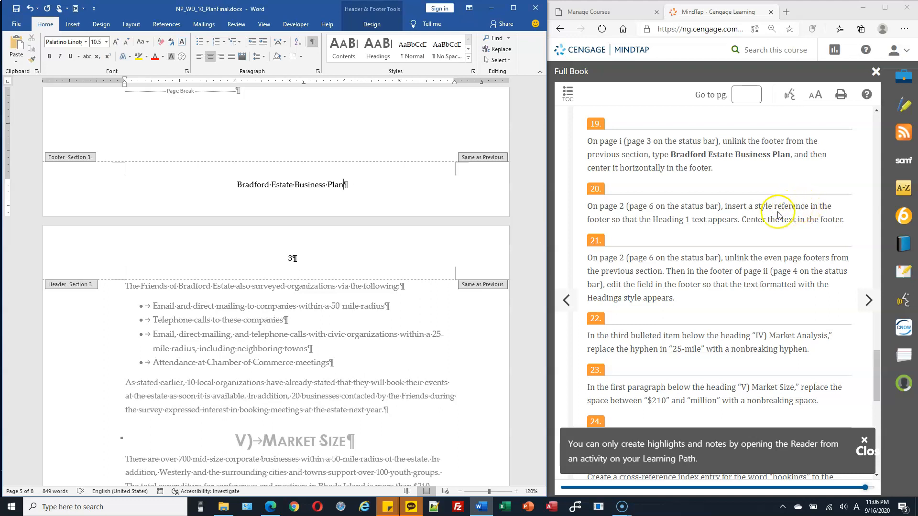
# Save the document and replace the footer text on page 2 with a StyleRef field that references the Heading 1 style.
pyautogui.click(346, 185)
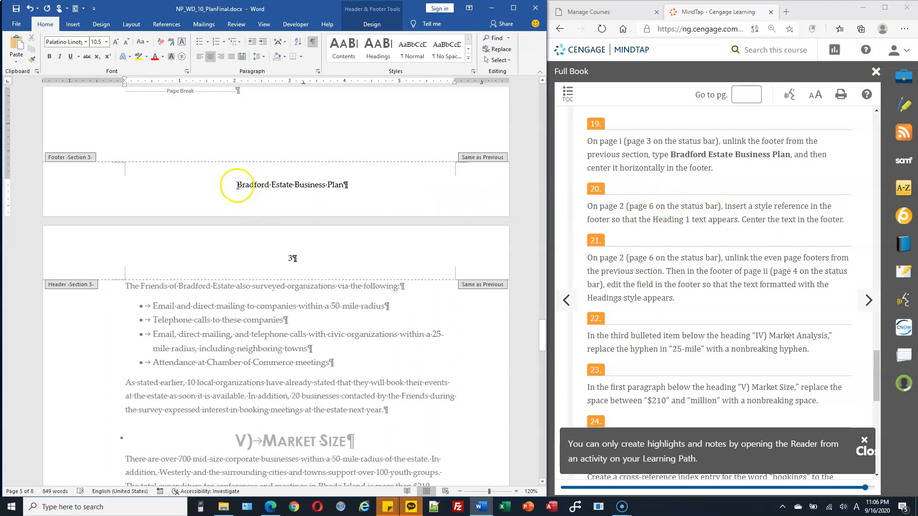
pyautogui.hotkey('ctrl', 's')
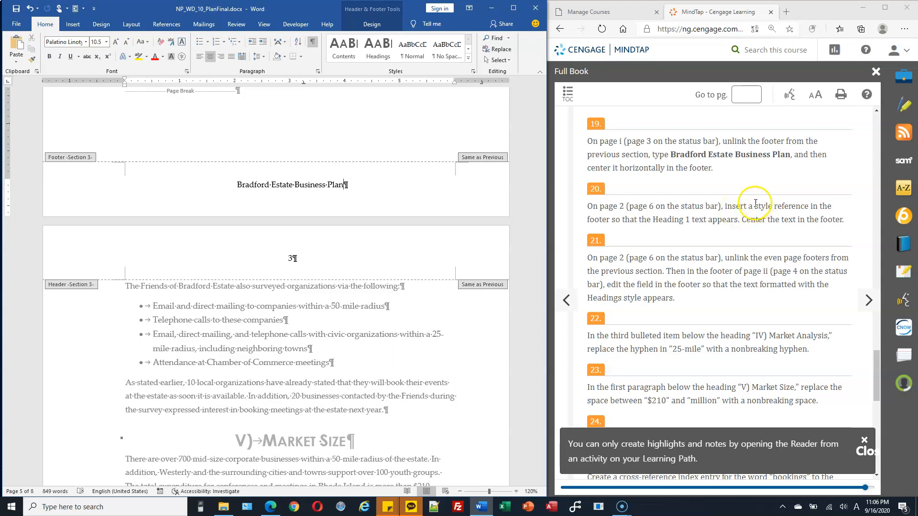
pyautogui.moveTo(659, 219); pyautogui.dragTo(731, 219)
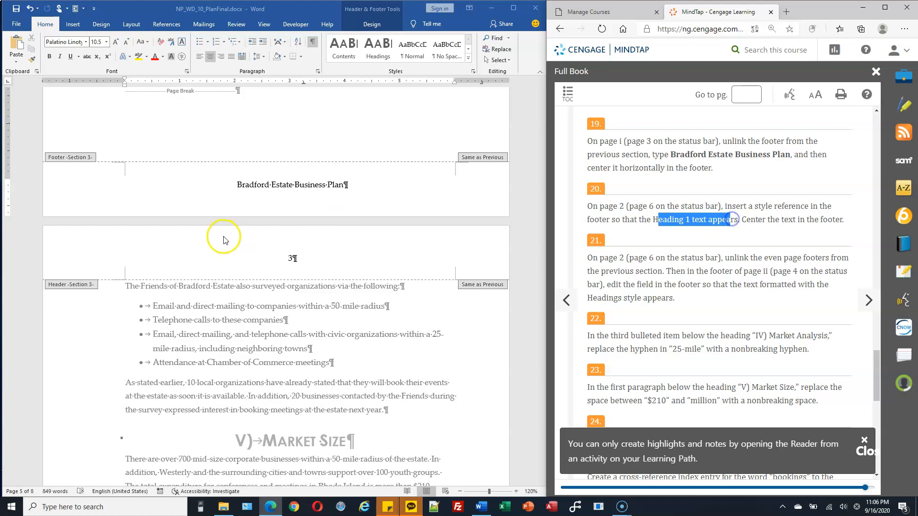
pyautogui.click(285, 184)
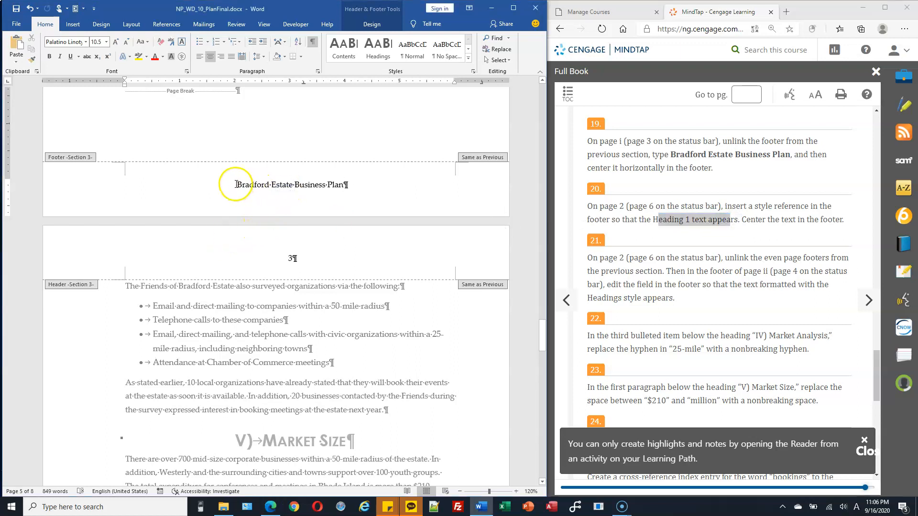
pyautogui.moveTo(239, 184); pyautogui.dragTo(300, 189)
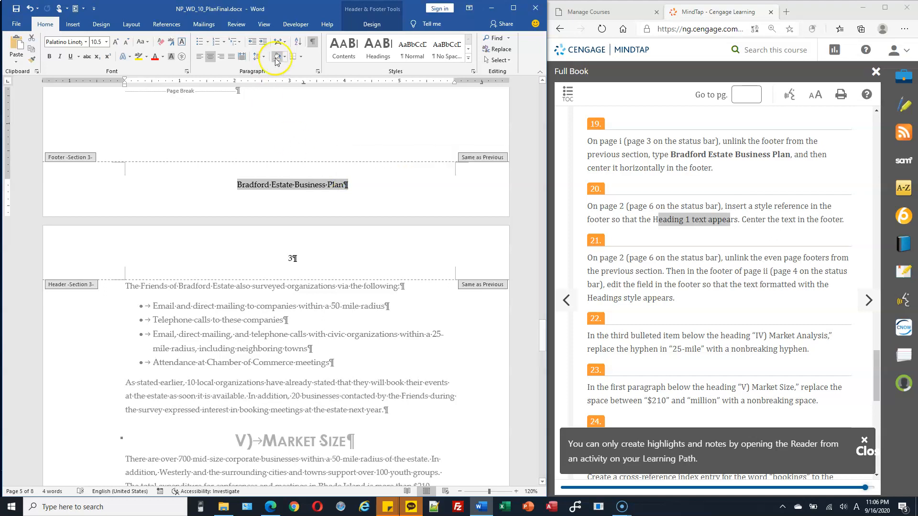
pyautogui.click(369, 25)
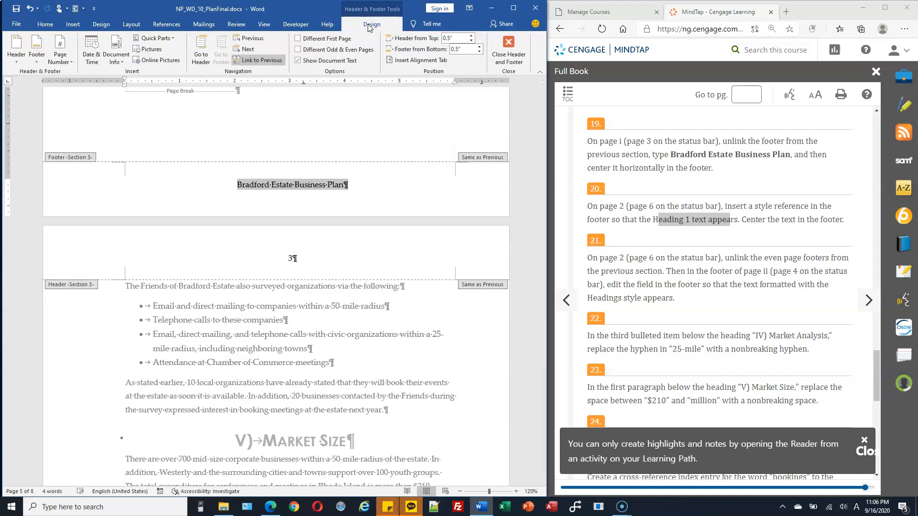
pyautogui.click(170, 39)
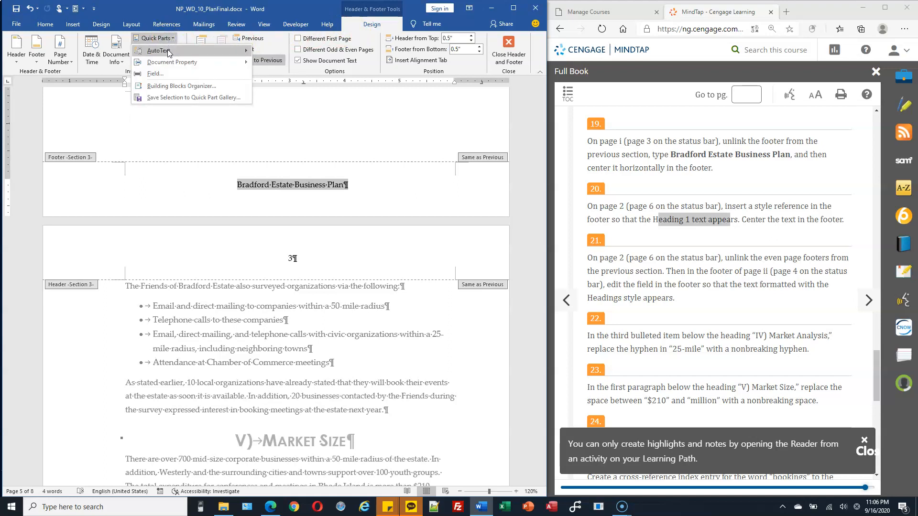
pyautogui.click(167, 74)
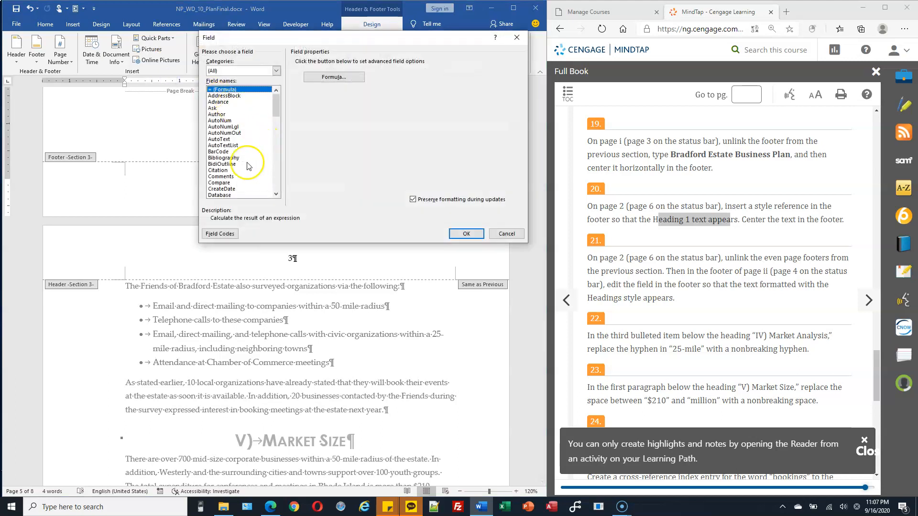
pyautogui.click(241, 71)
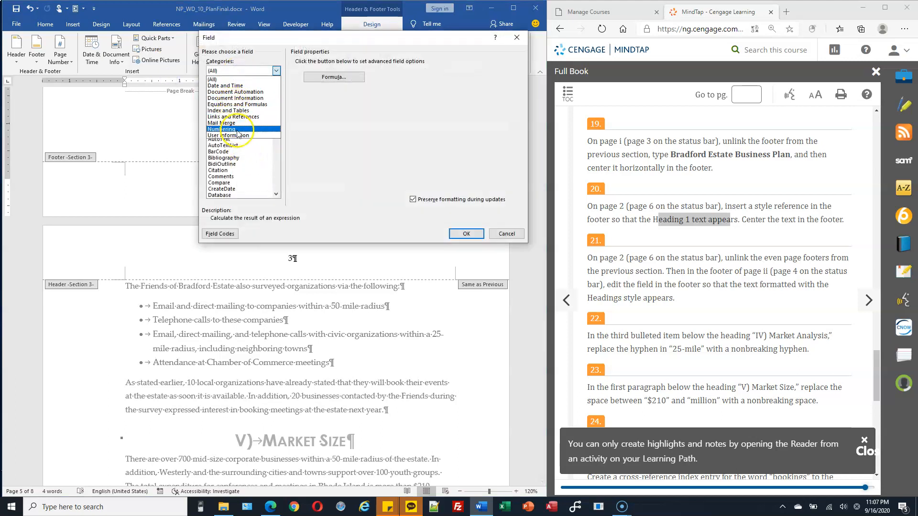
pyautogui.click(244, 117)
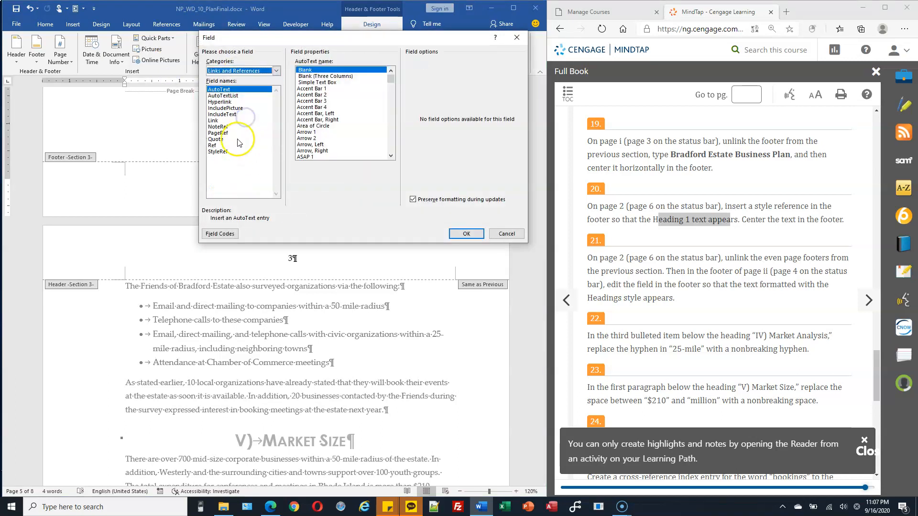
pyautogui.click(224, 152)
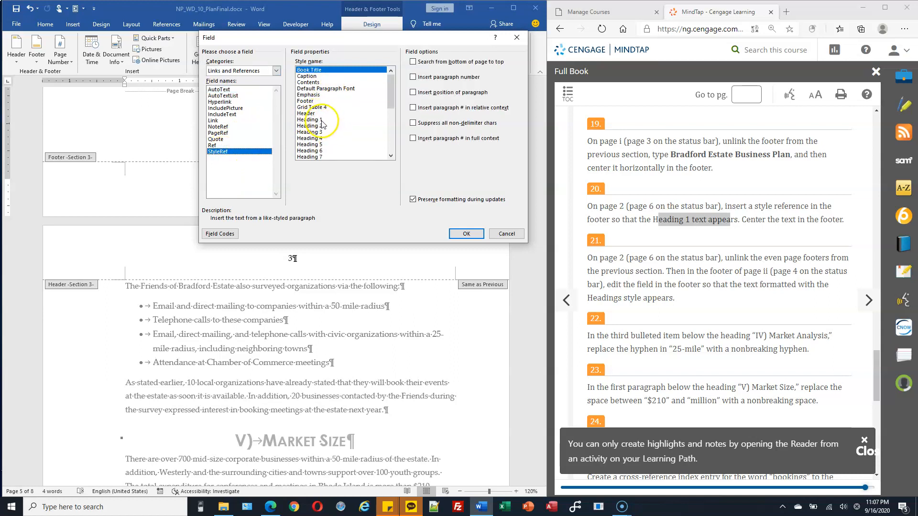
pyautogui.click(322, 120)
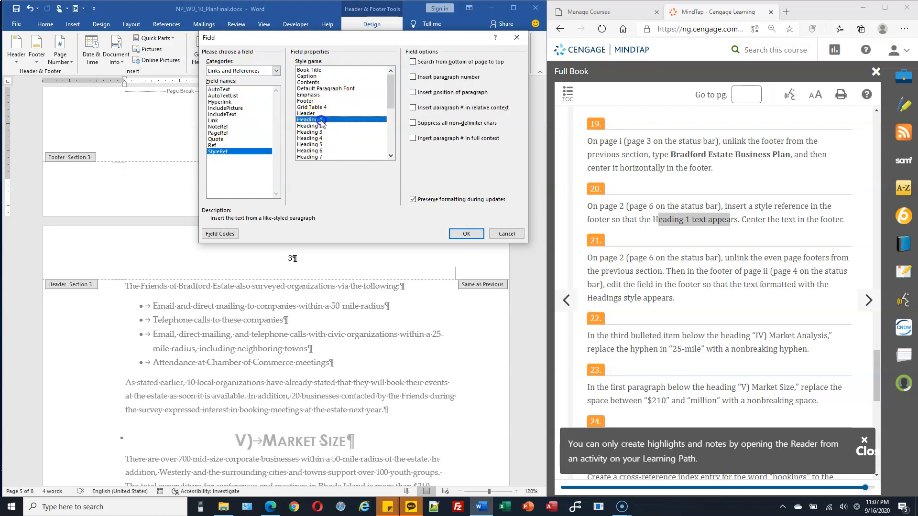
pyautogui.click(475, 237)
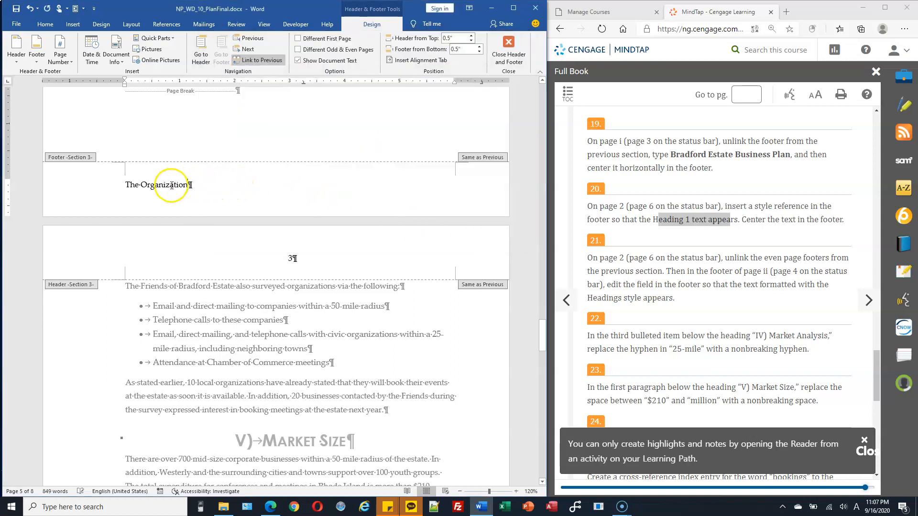
# Center the style reference text horizontally in the page 2 footer.
pyautogui.click(45, 24)
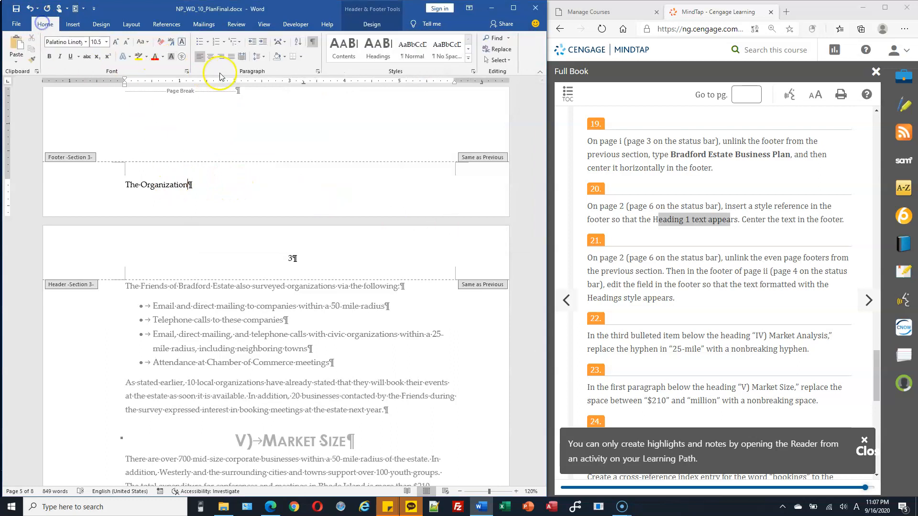
pyautogui.click(211, 58)
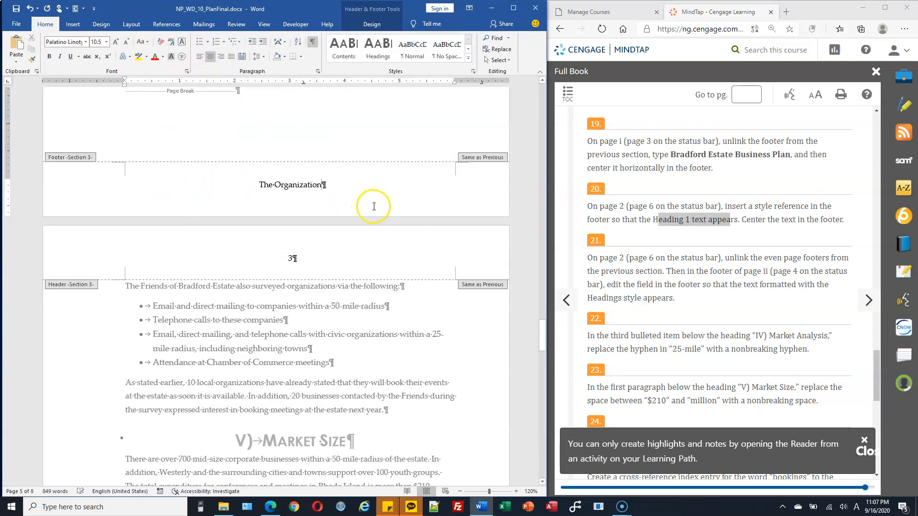
pyautogui.scroll(12, 374, 207)
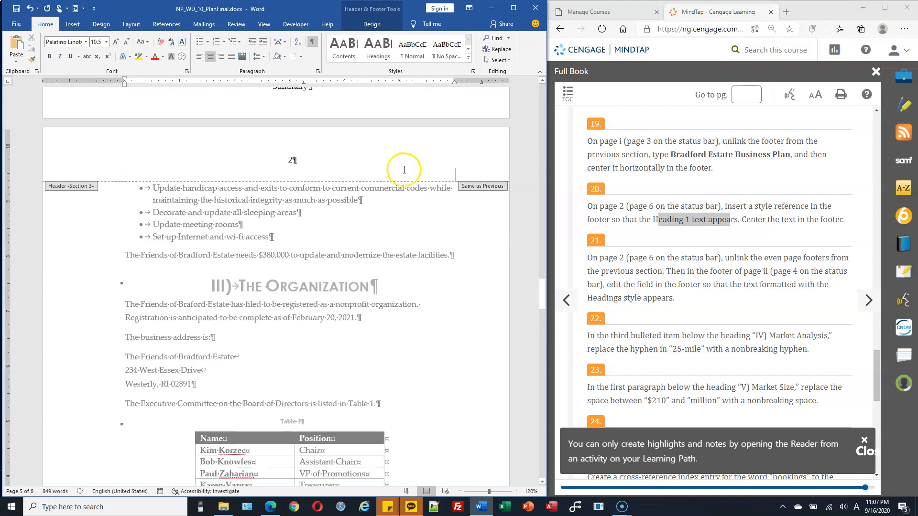
# Review the style reference footers on the section 3 pages, from Summary through Market Size.
pyautogui.scroll(1, 407, 172)
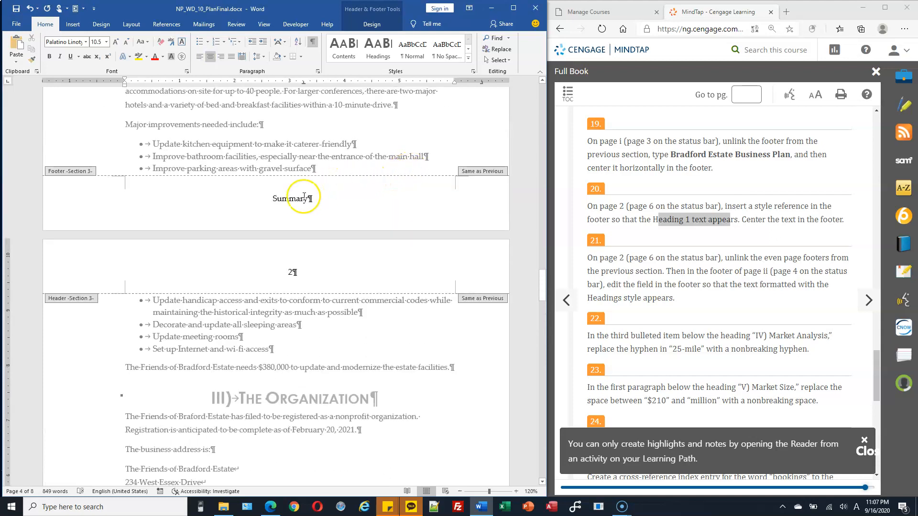
pyautogui.scroll(-14, 364, 195)
pyautogui.scroll(-14, 389, 200)
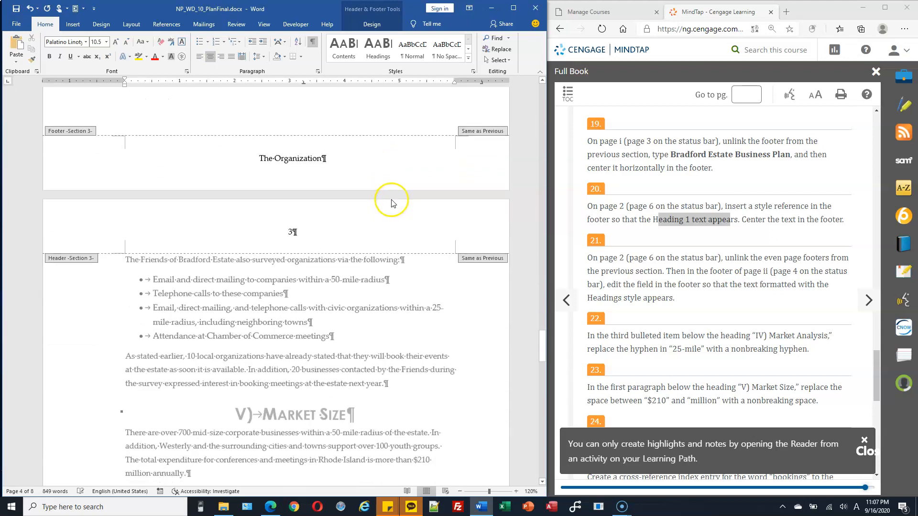
pyautogui.scroll(-7, 364, 255)
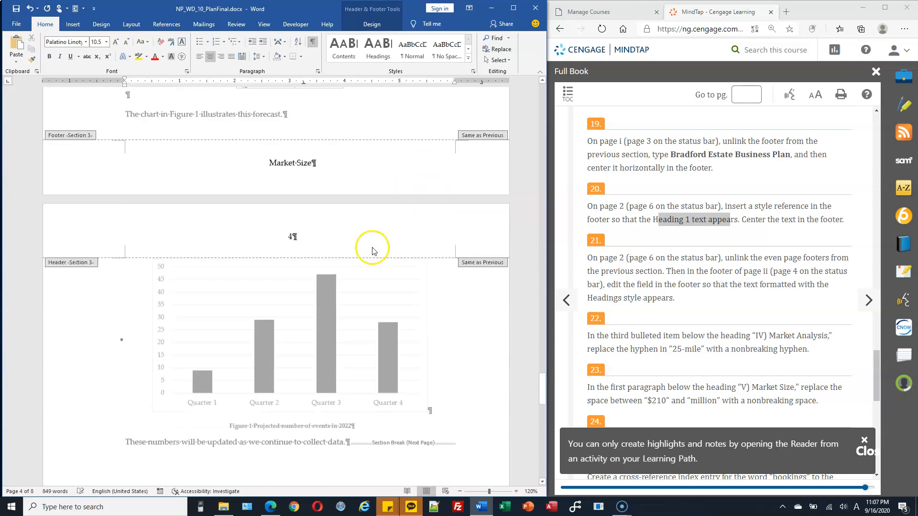
pyautogui.moveTo(541, 389)
pyautogui.mouseDown()
pyautogui.moveTo(540, 256)
pyautogui.moveTo(544, 373)
pyautogui.mouseUp()
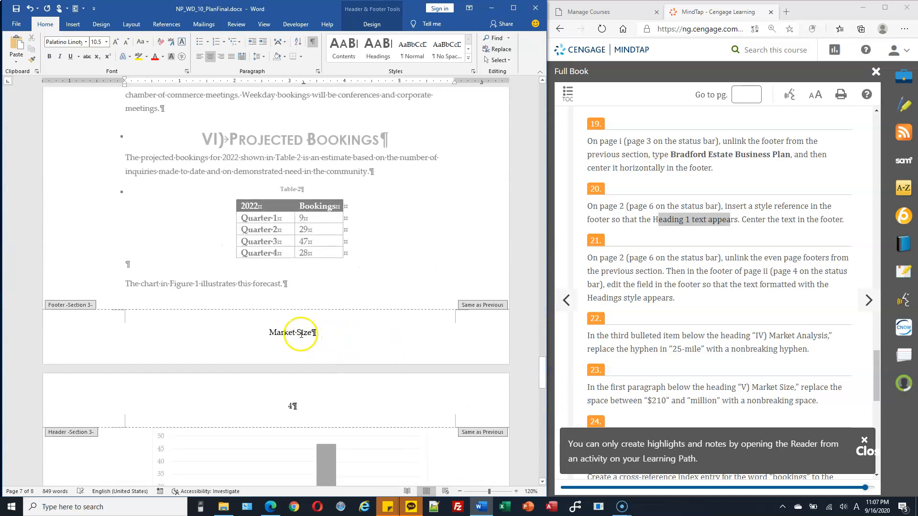
pyautogui.scroll(15, 334, 272)
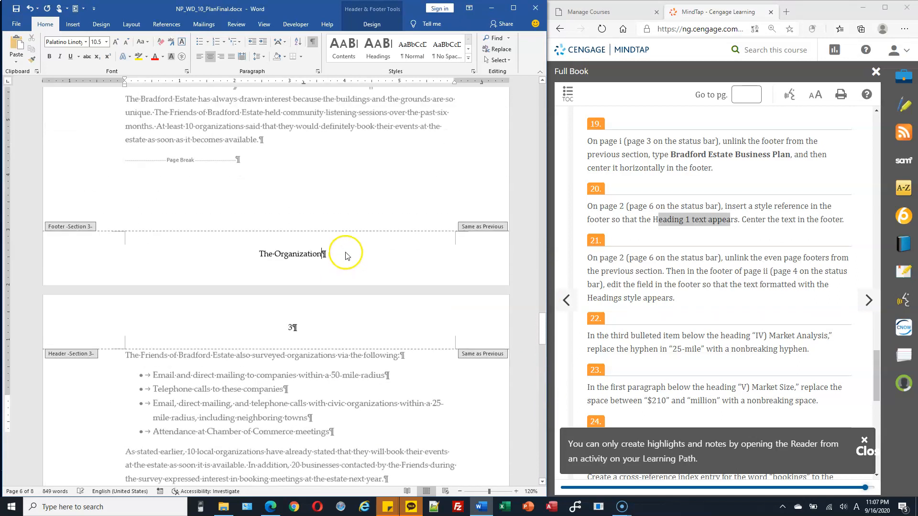
pyautogui.scroll(3, 346, 256)
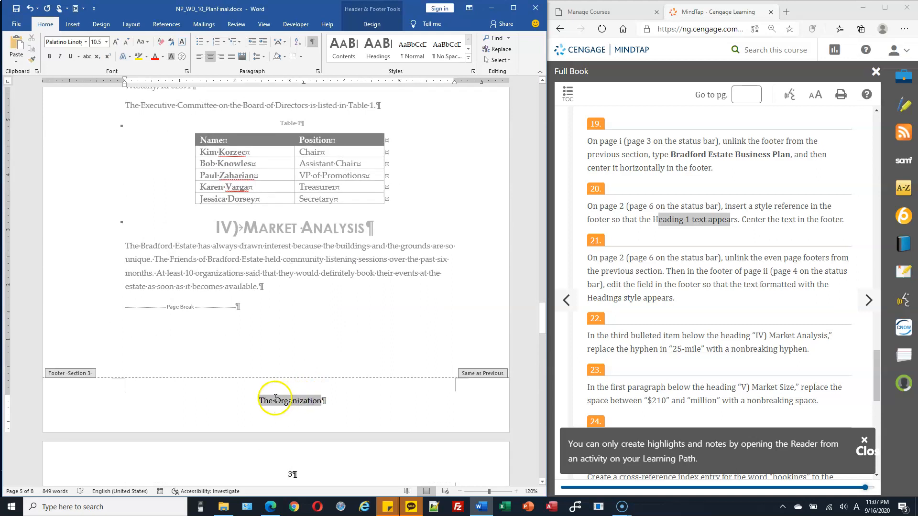
# Enable different odd and even pages for the headers and footers, starting from the page 2 footer.
pyautogui.click(299, 400)
pyautogui.click(372, 25)
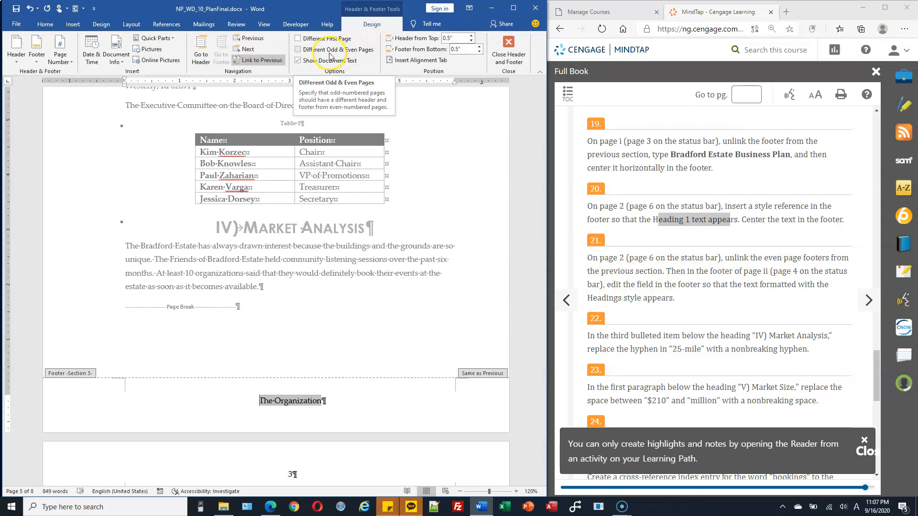
pyautogui.click(300, 50)
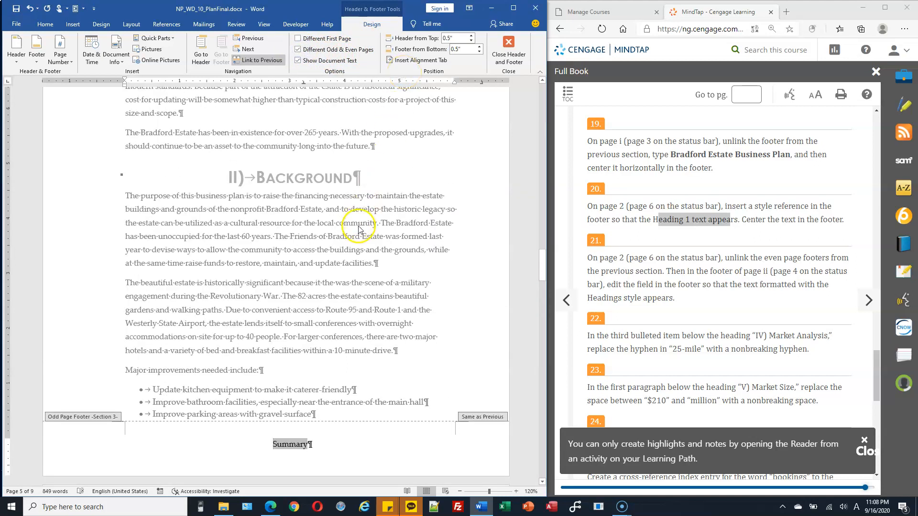
# Examine the odd and even page headers and footers on the Contents, List of Tables and Summary pages.
pyautogui.scroll(-3, 353, 297)
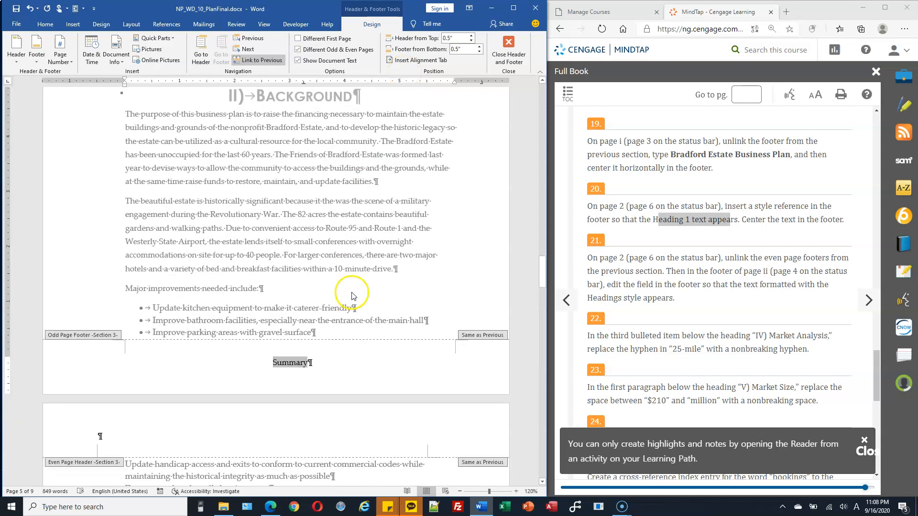
pyautogui.scroll(15, 354, 291)
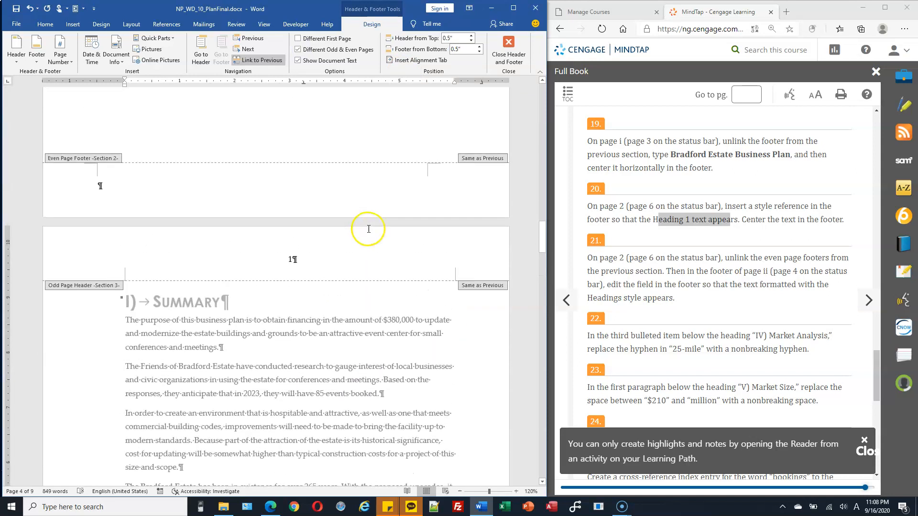
pyautogui.scroll(13, 370, 227)
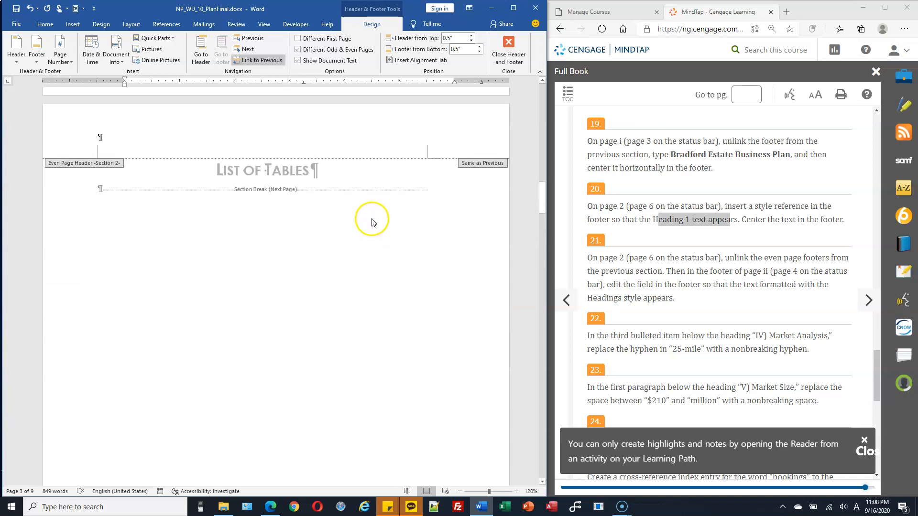
pyautogui.scroll(10, 373, 222)
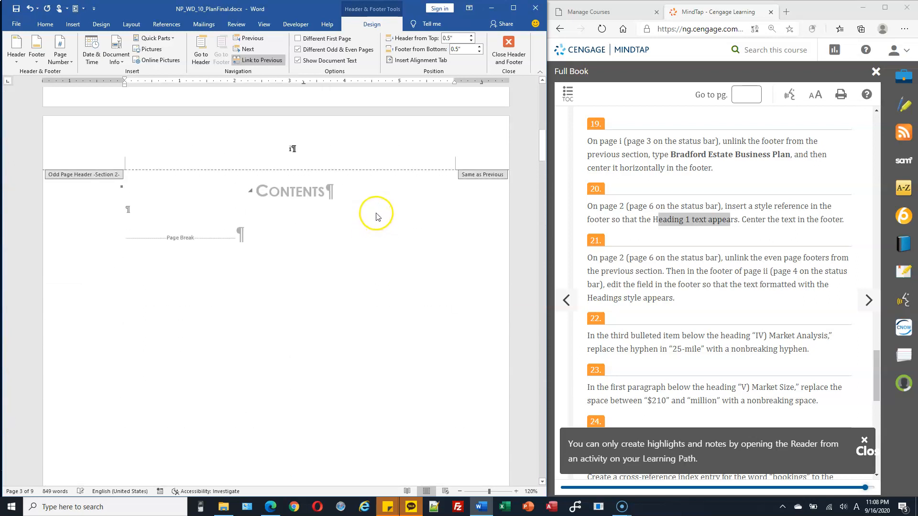
pyautogui.scroll(-10, 377, 215)
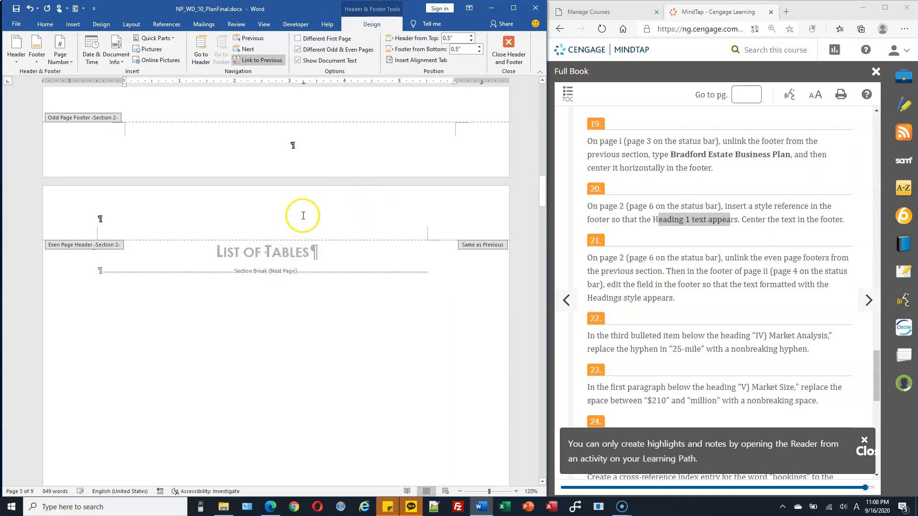
pyautogui.scroll(-10, 303, 215)
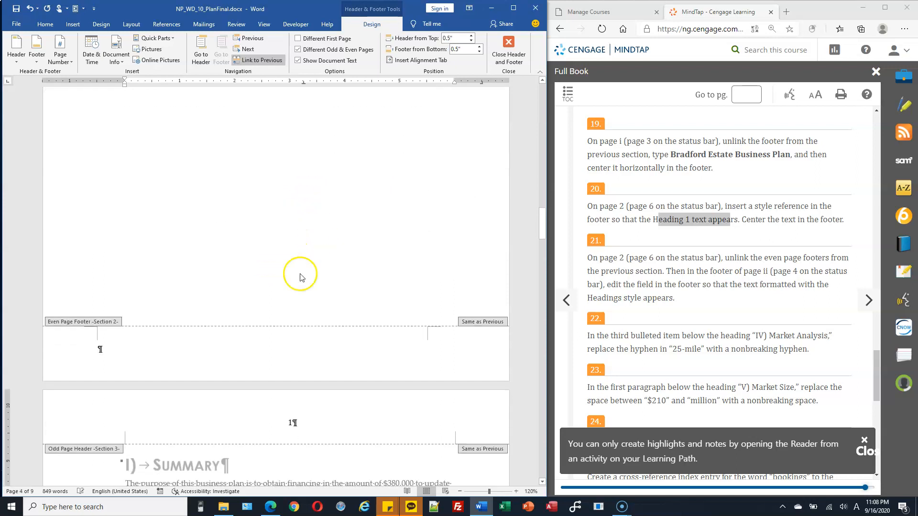
pyautogui.scroll(3, 297, 275)
pyautogui.scroll(6, 292, 270)
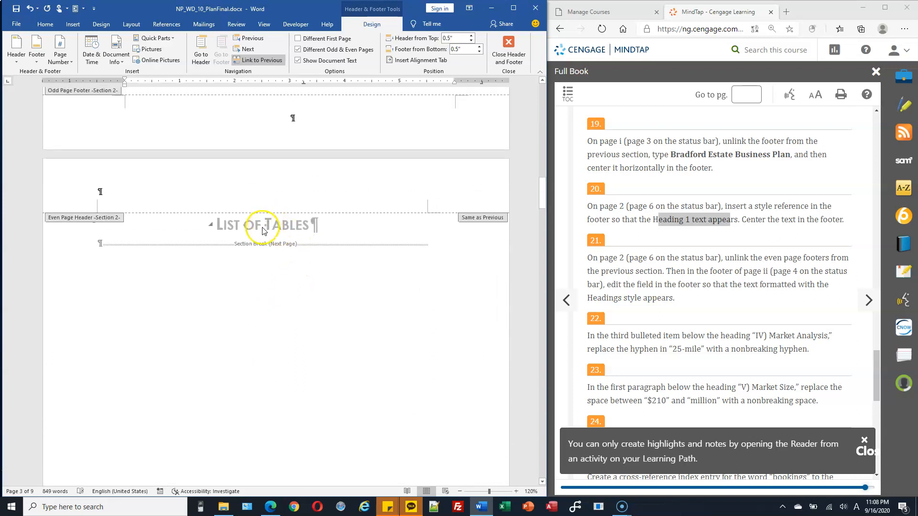
pyautogui.scroll(-8, 306, 268)
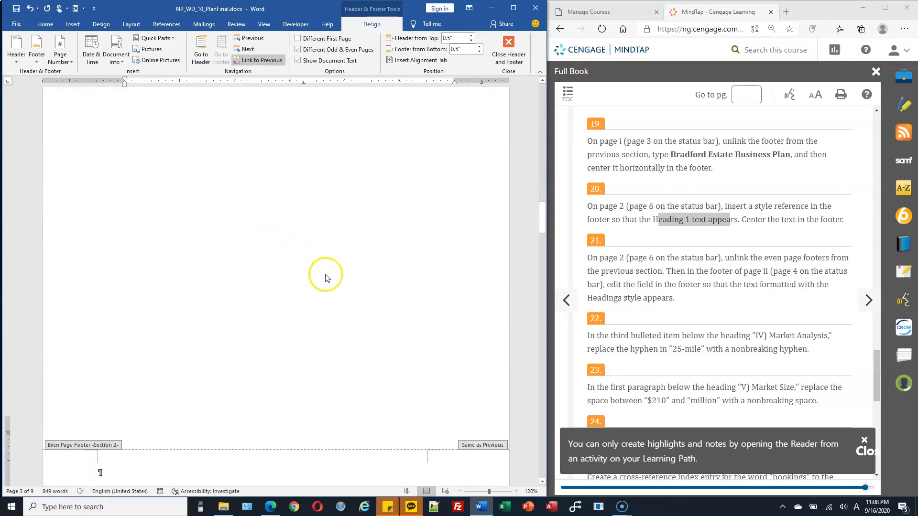
# Unlink the section 2 even page header on the List of Tables page from the previous section.
pyautogui.click(100, 376)
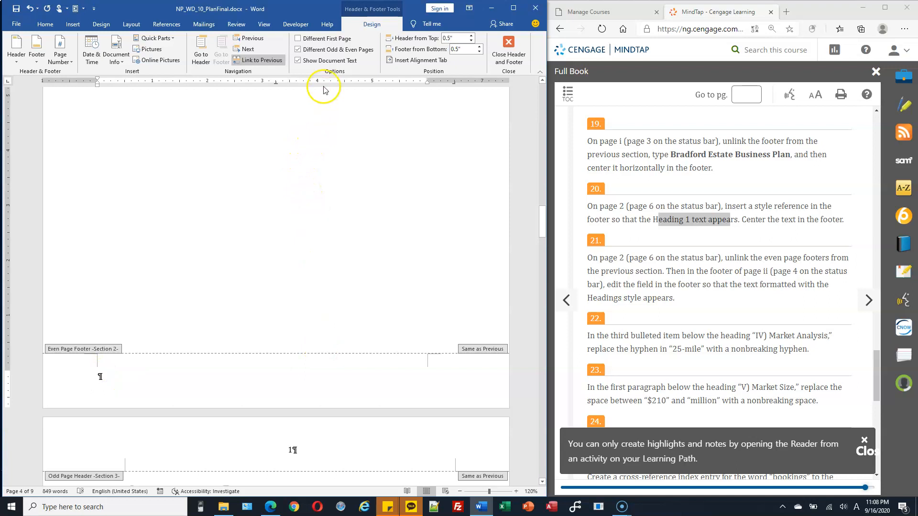
pyautogui.scroll(8, 357, 180)
pyautogui.click(275, 272)
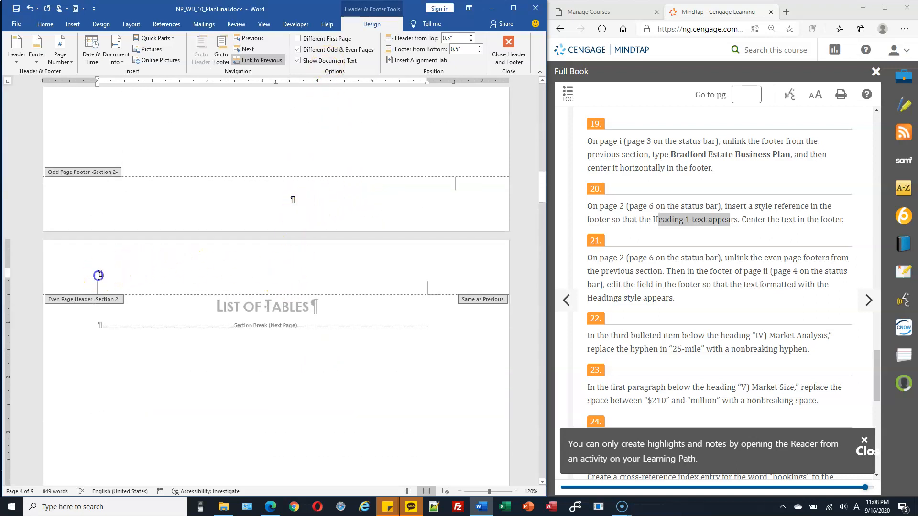
pyautogui.scroll(3, 379, 250)
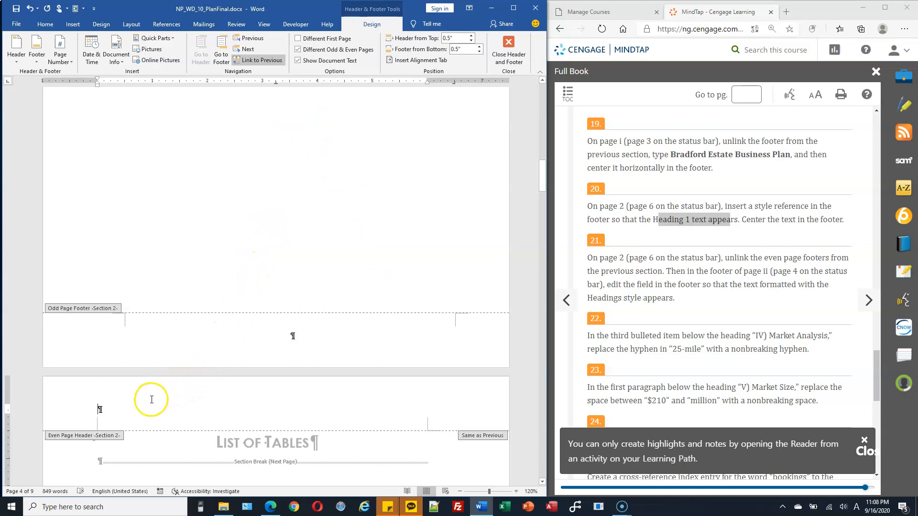
pyautogui.scroll(5, 316, 287)
pyautogui.scroll(9, 338, 244)
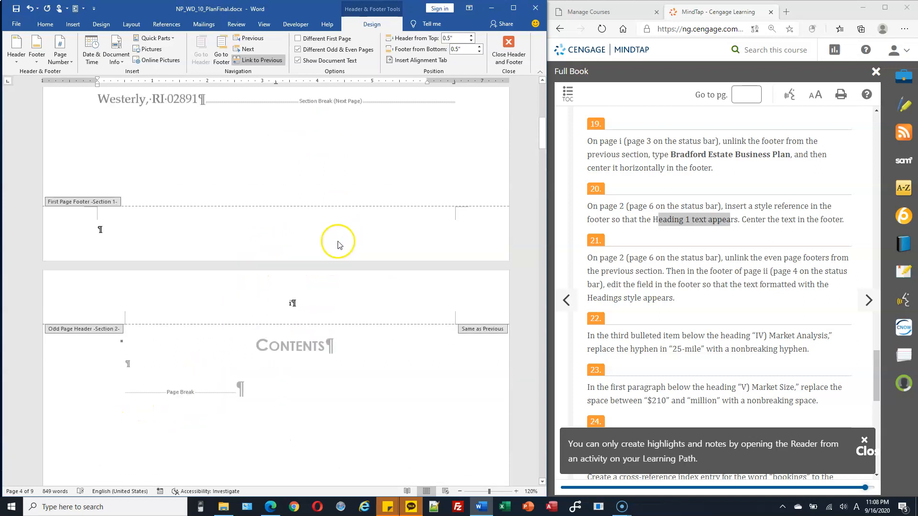
pyautogui.scroll(-14, 343, 246)
pyautogui.scroll(-1, 342, 256)
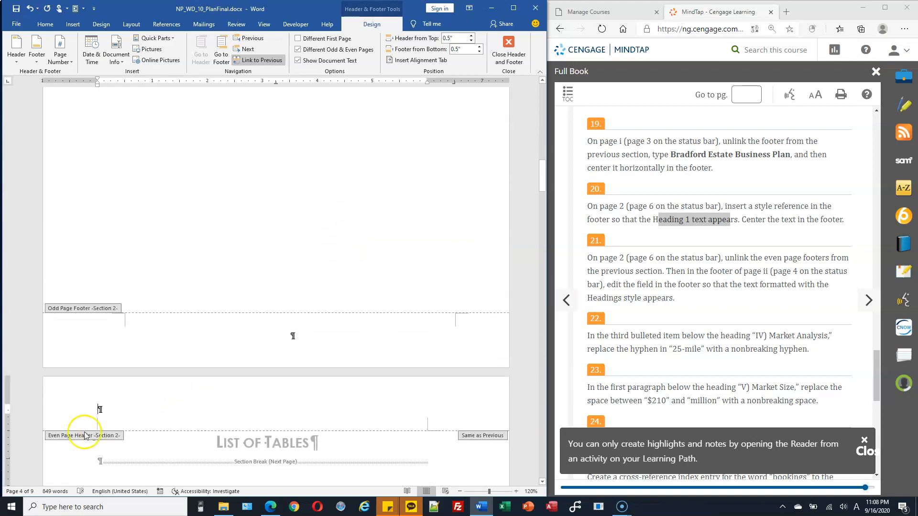
pyautogui.scroll(-3, 273, 373)
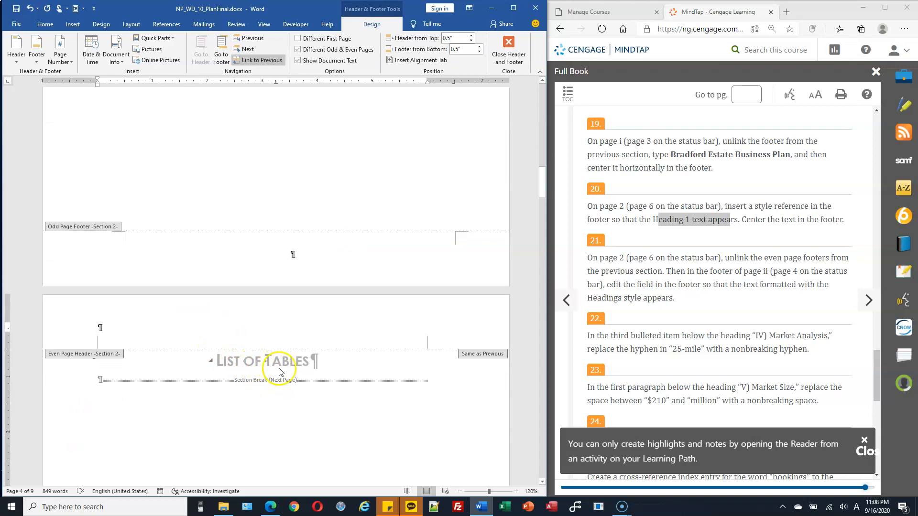
pyautogui.click(262, 61)
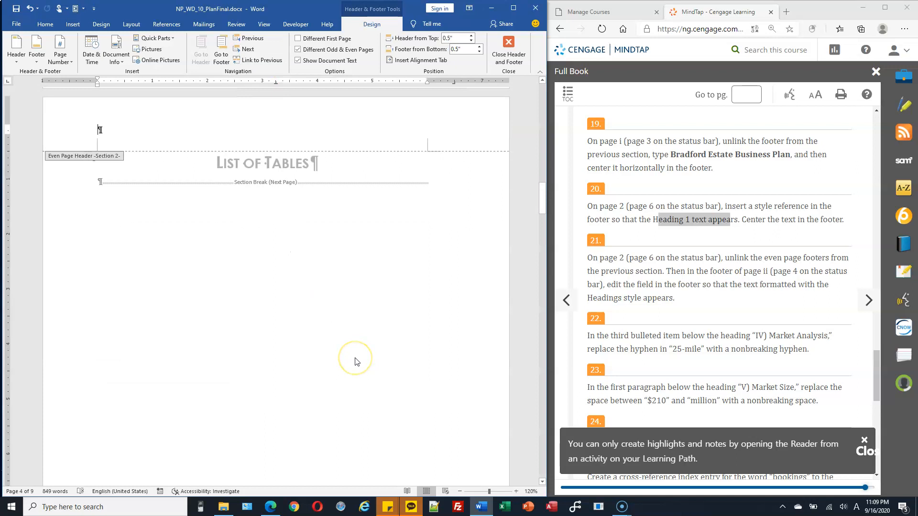
# Insert a page number at the current position in the section 3 even page header on page 2.
pyautogui.scroll(-10, 338, 313)
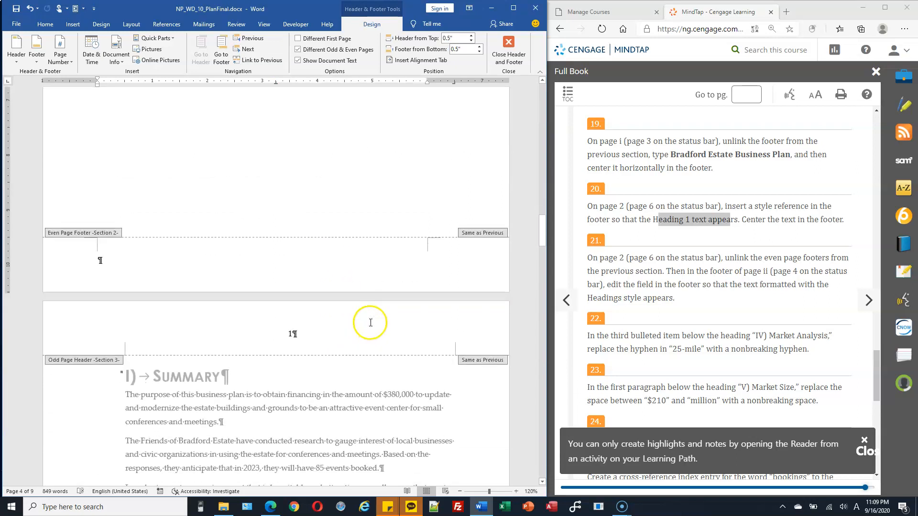
pyautogui.scroll(-5, 371, 322)
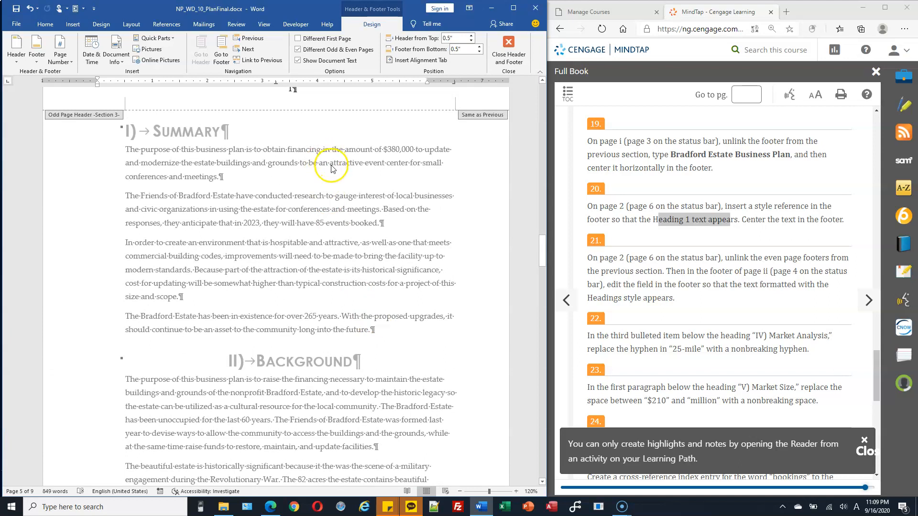
pyautogui.scroll(2, 335, 167)
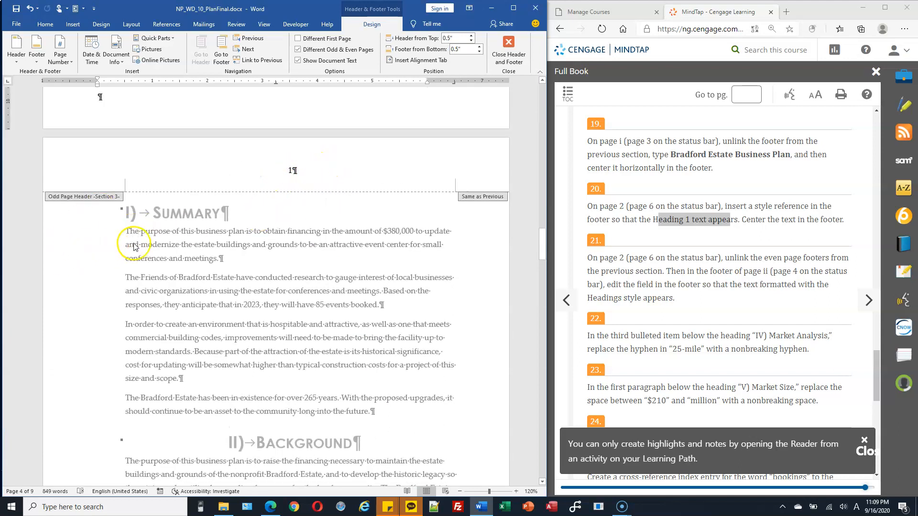
pyautogui.click(290, 169)
pyautogui.scroll(-12, 359, 184)
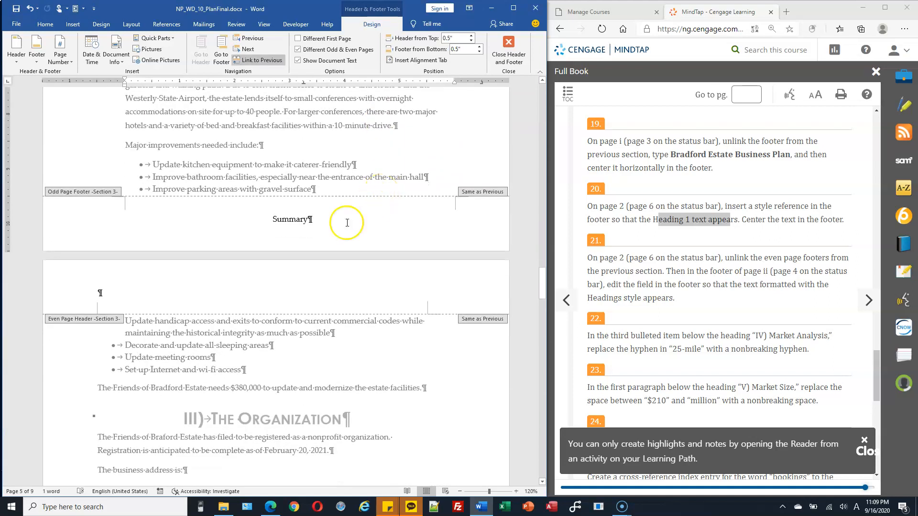
pyautogui.click(116, 294)
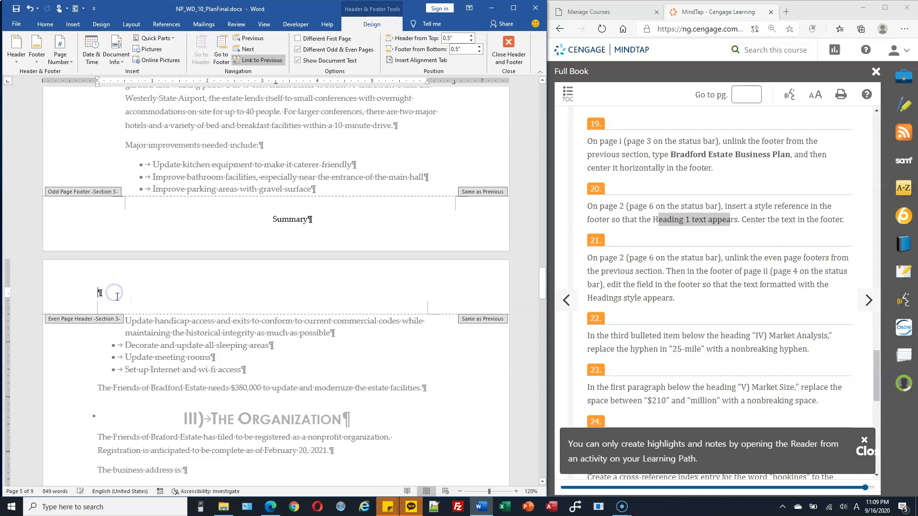
pyautogui.click(136, 296)
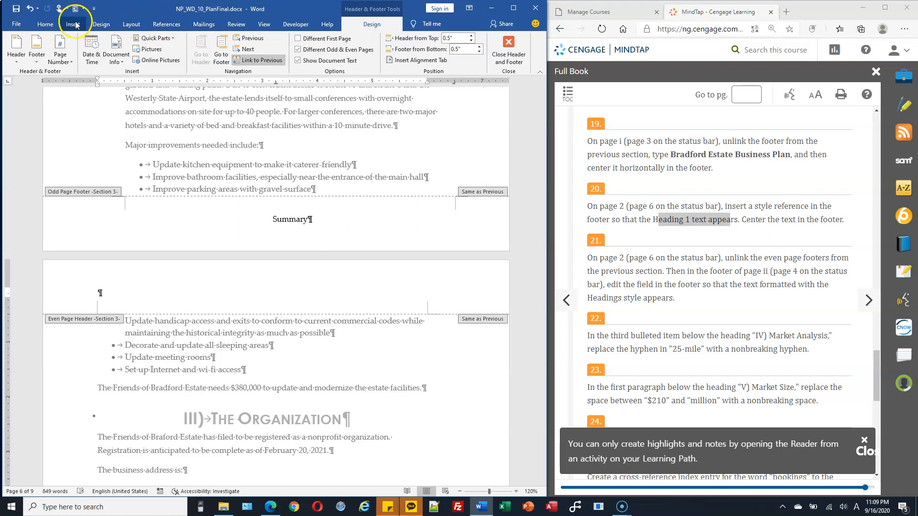
pyautogui.click(60, 57)
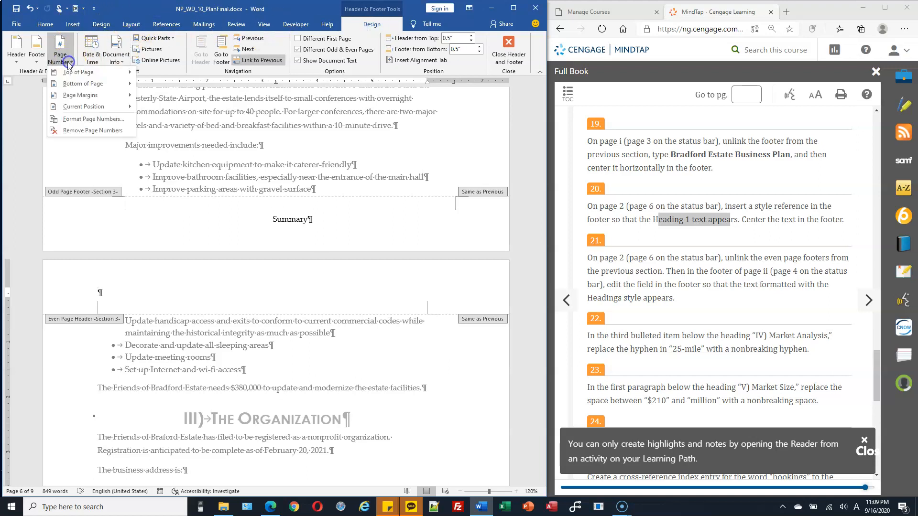
pyautogui.moveTo(80, 97)
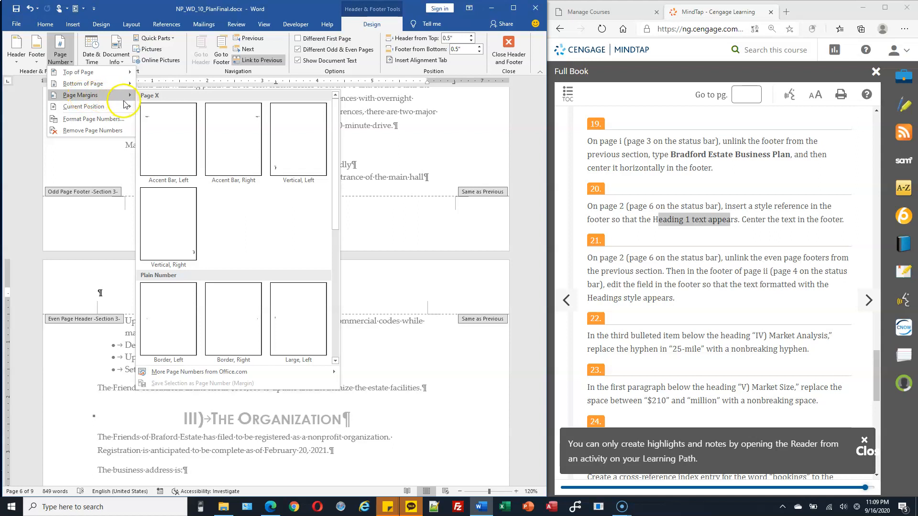
pyautogui.moveTo(123, 106)
pyautogui.click(185, 145)
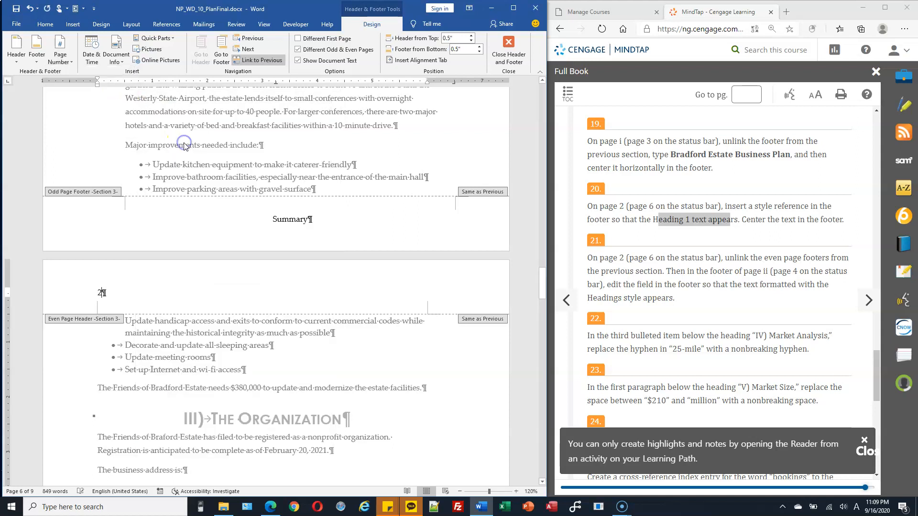
# Center the page number in the section 3 even page header and check the header on the List of Tables page.
pyautogui.click(45, 24)
pyautogui.click(210, 57)
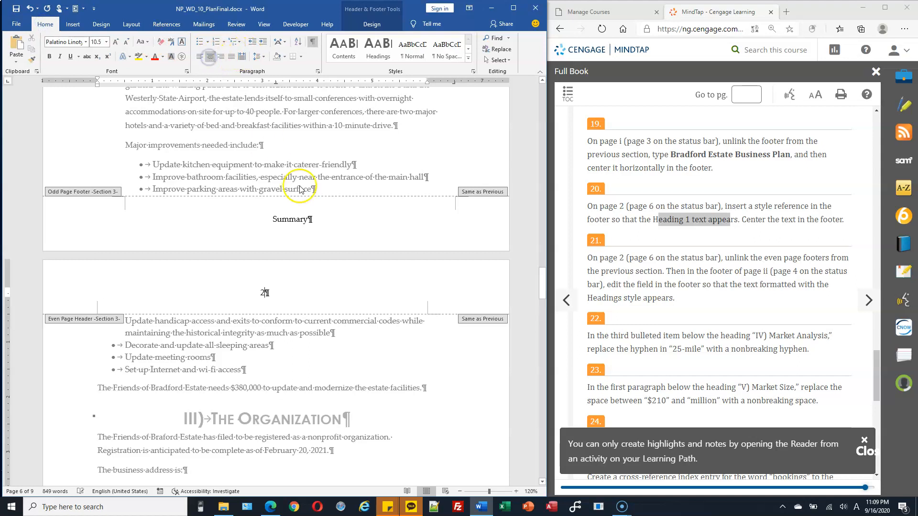
pyautogui.doubleClick(265, 294)
pyautogui.scroll(-2, 454, 303)
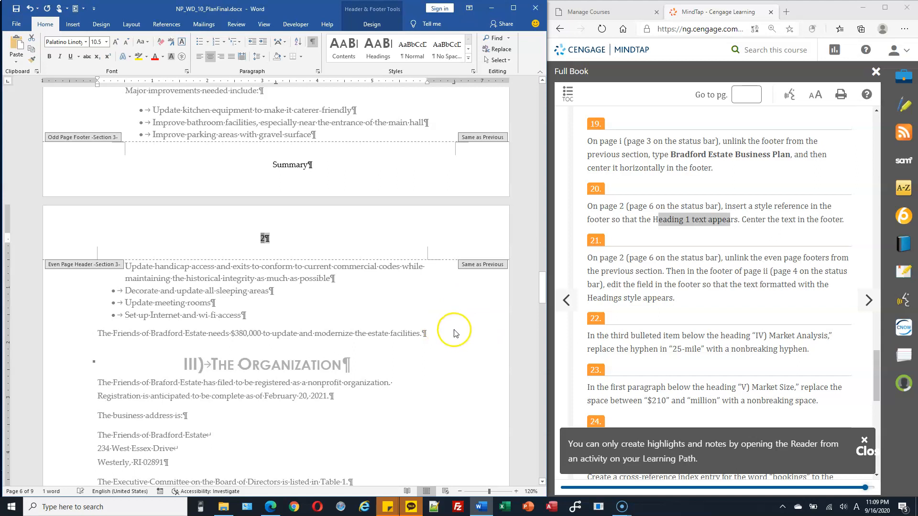
pyautogui.scroll(10, 461, 246)
pyautogui.scroll(12, 468, 203)
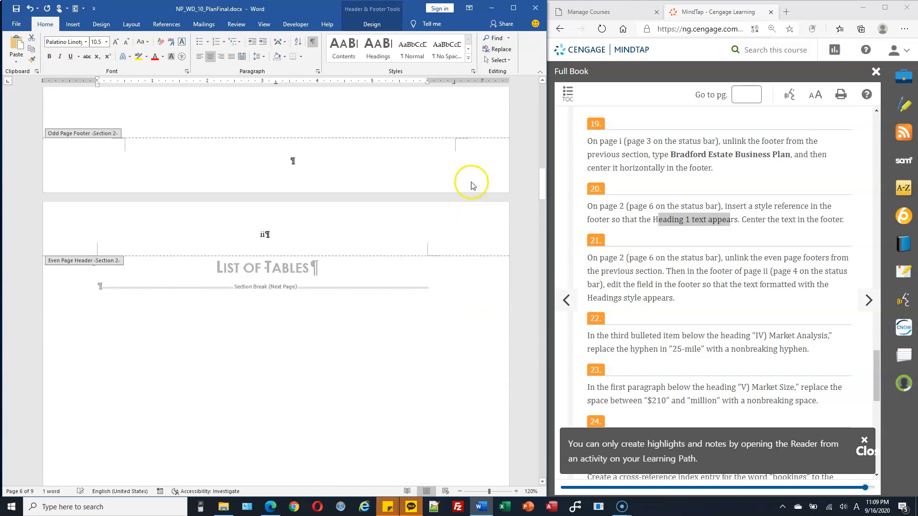
# Examine the section 2 and 3 headers and footers between the Contents page and page 2, including the Summary footer field.
pyautogui.scroll(3, 472, 186)
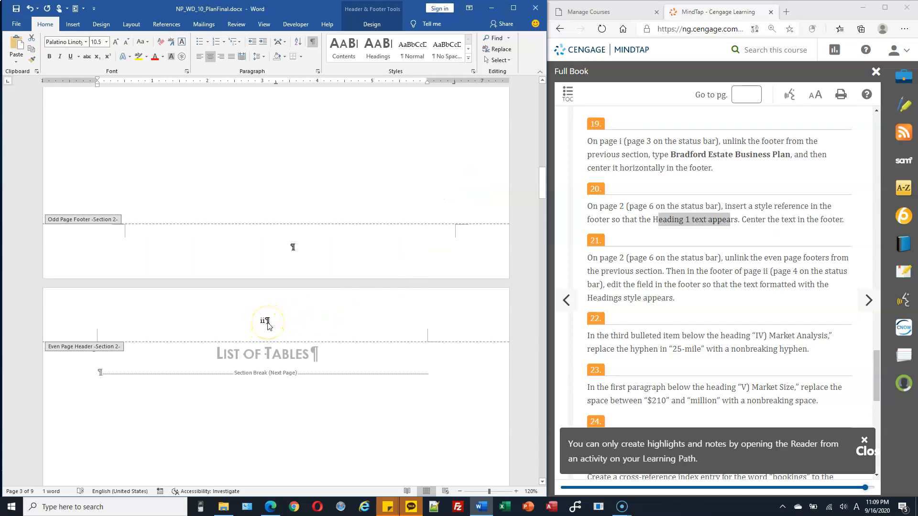
pyautogui.scroll(-15, 294, 320)
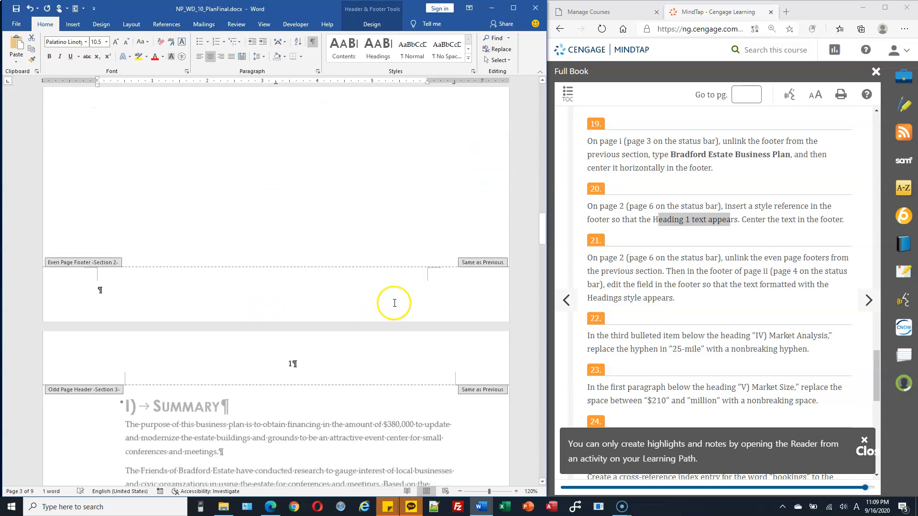
pyautogui.scroll(-10, 399, 304)
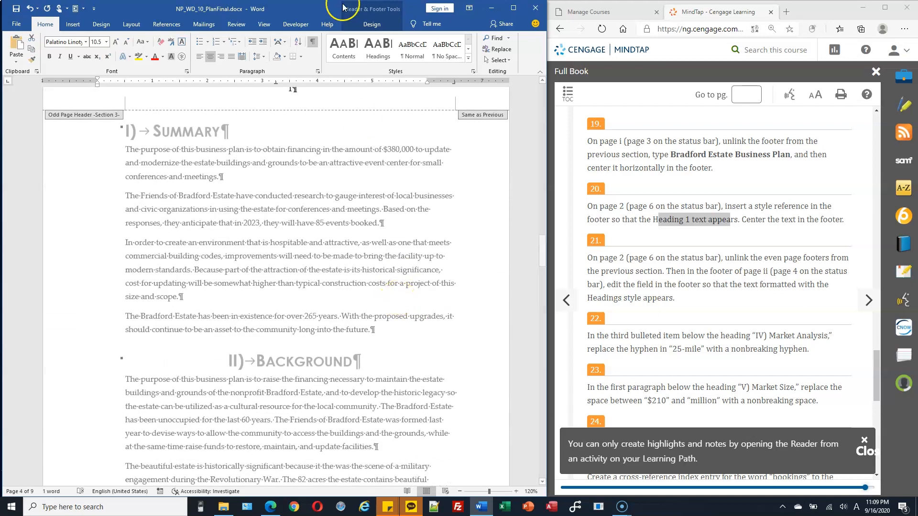
pyautogui.scroll(-2, 413, 191)
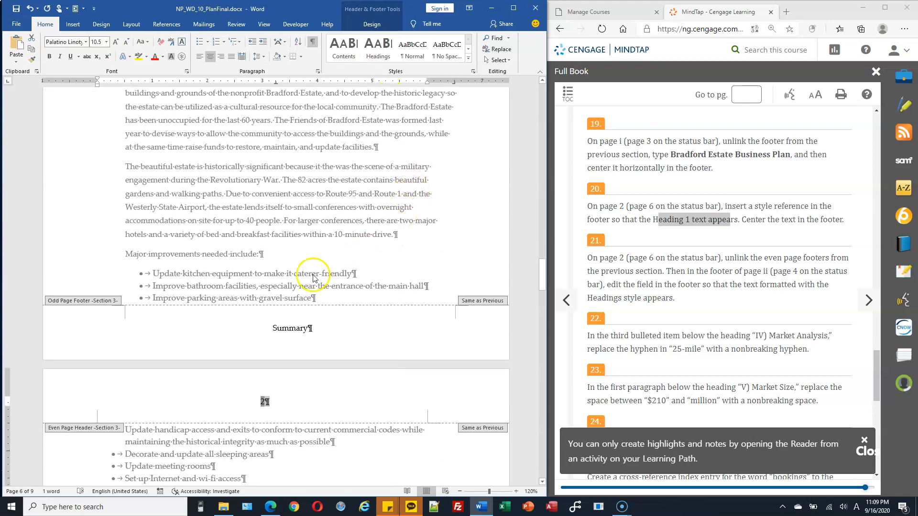
pyautogui.click(293, 329)
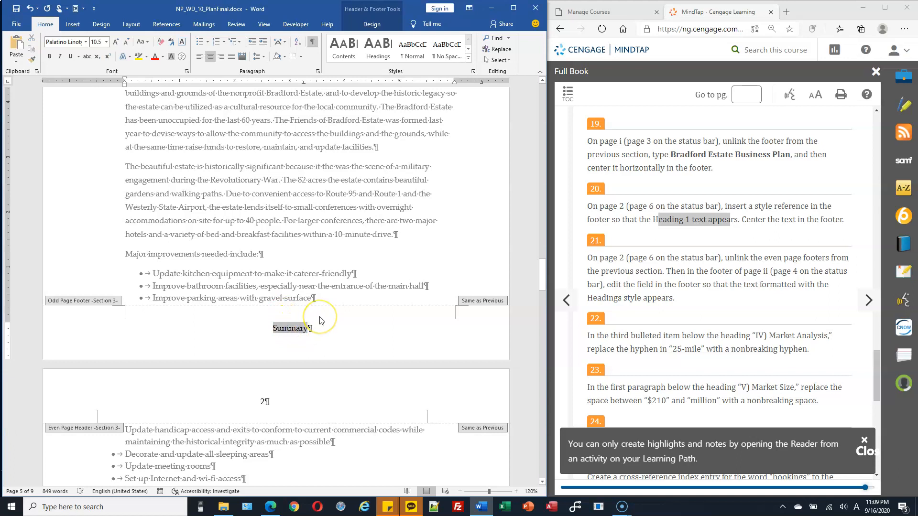
pyautogui.click(298, 327)
pyautogui.scroll(18, 365, 246)
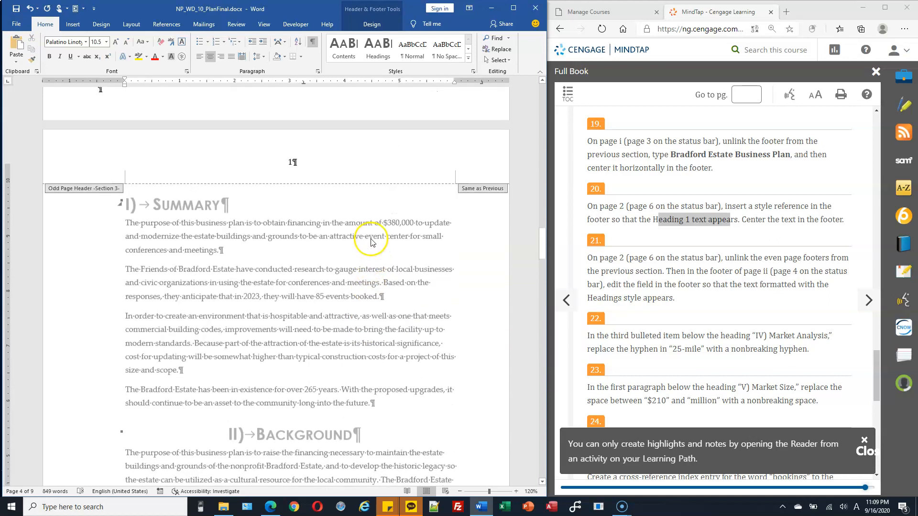
pyautogui.scroll(12, 374, 235)
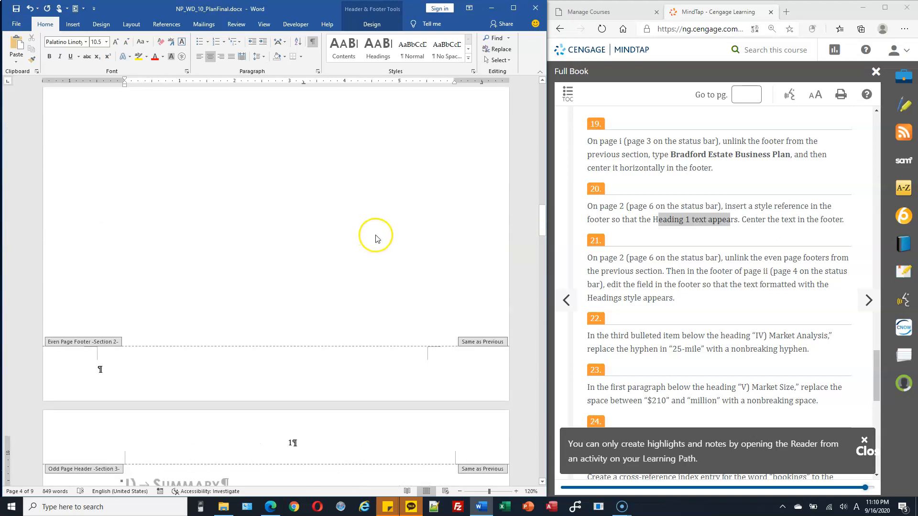
pyautogui.scroll(12, 390, 228)
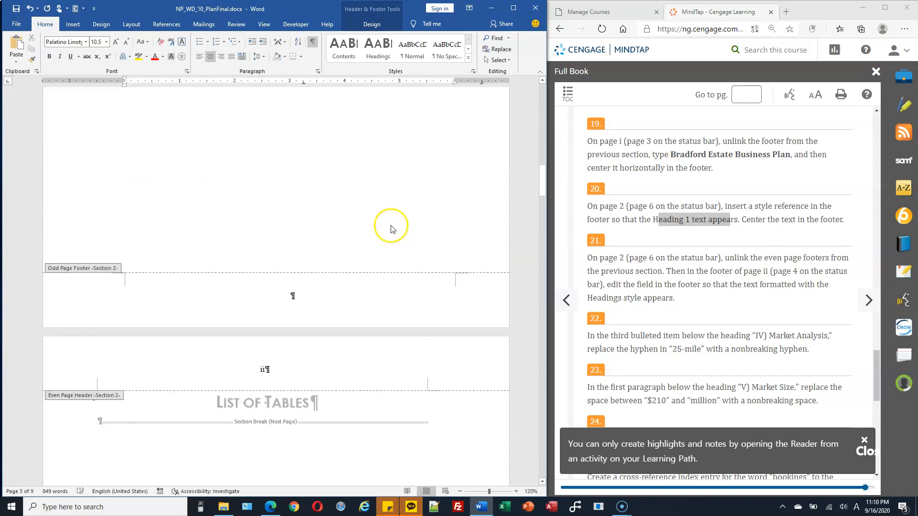
pyautogui.scroll(10, 395, 229)
pyautogui.scroll(-8, 398, 231)
pyautogui.scroll(-5, 398, 231)
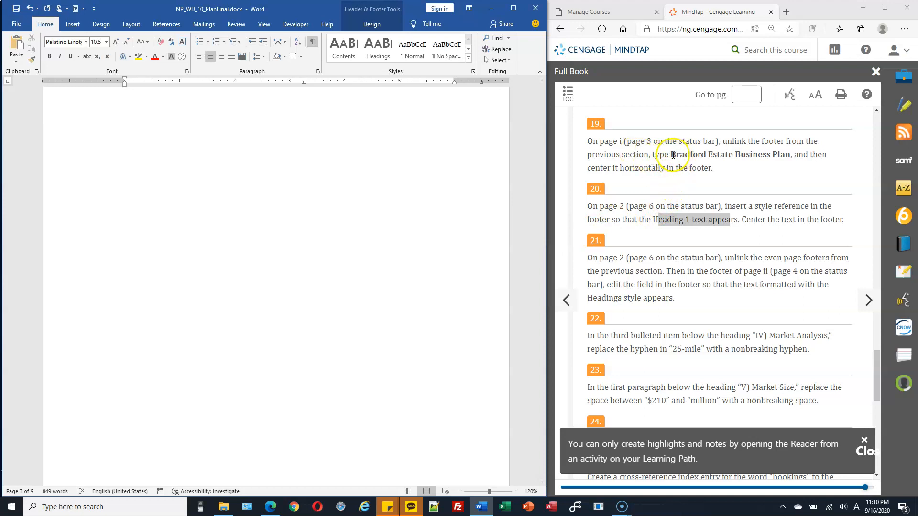
# Enter "Bradford Estate Business Plan" in the section 2 odd page footer and check its link to the previous section.
pyautogui.moveTo(672, 154); pyautogui.dragTo(676, 155)
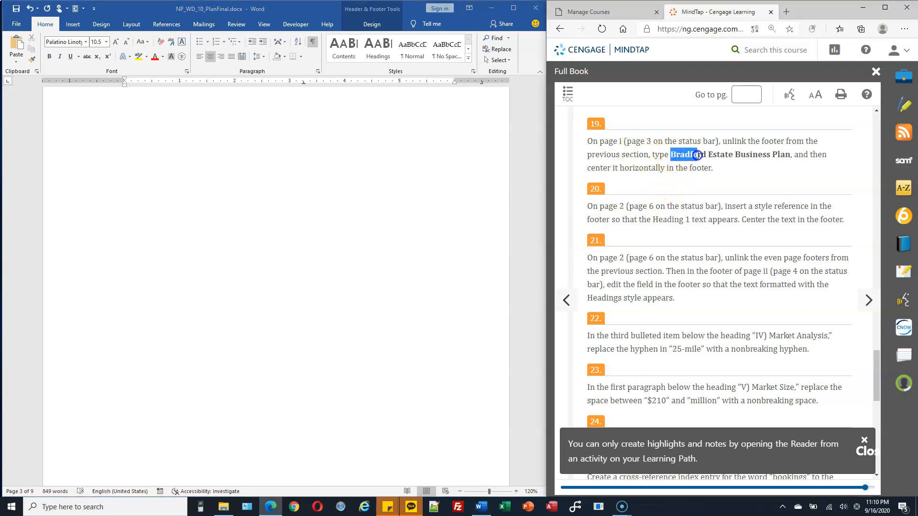
pyautogui.scroll(-1, 209, 236)
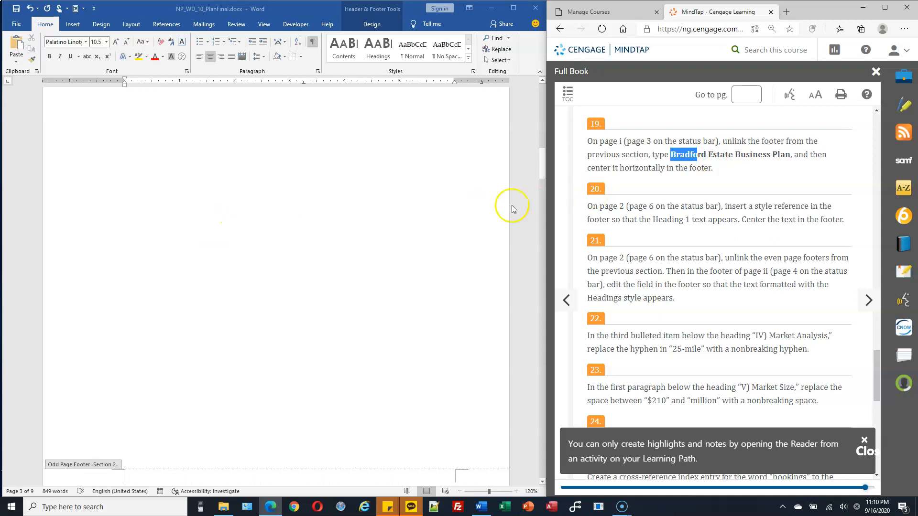
pyautogui.scroll(-3, 473, 212)
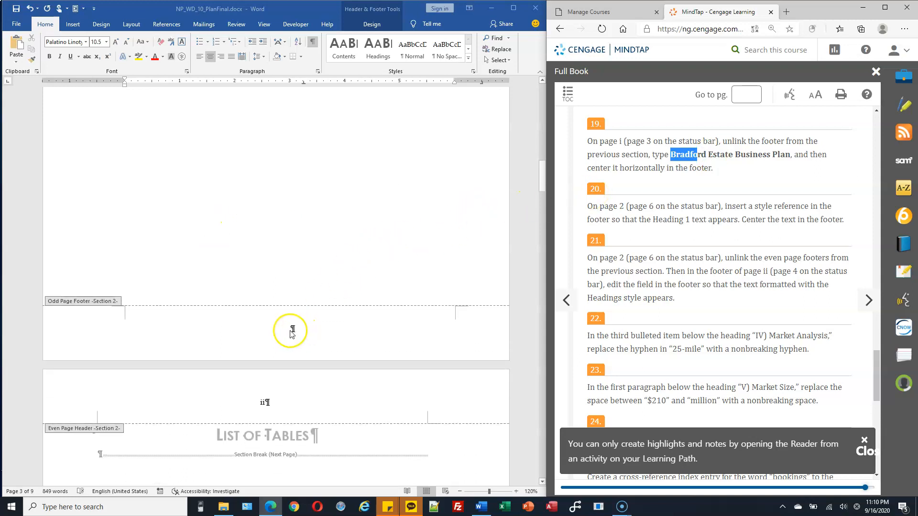
pyautogui.click(290, 330)
pyautogui.click(292, 330)
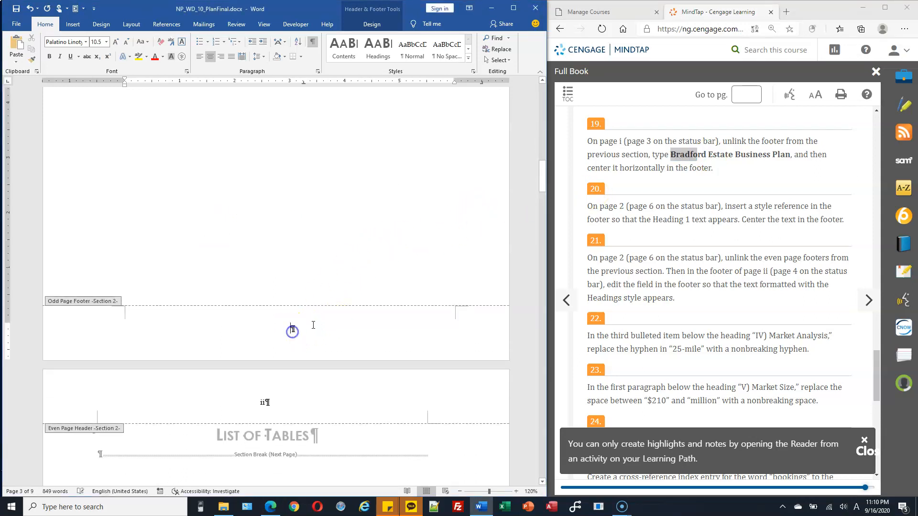
pyautogui.write('B')
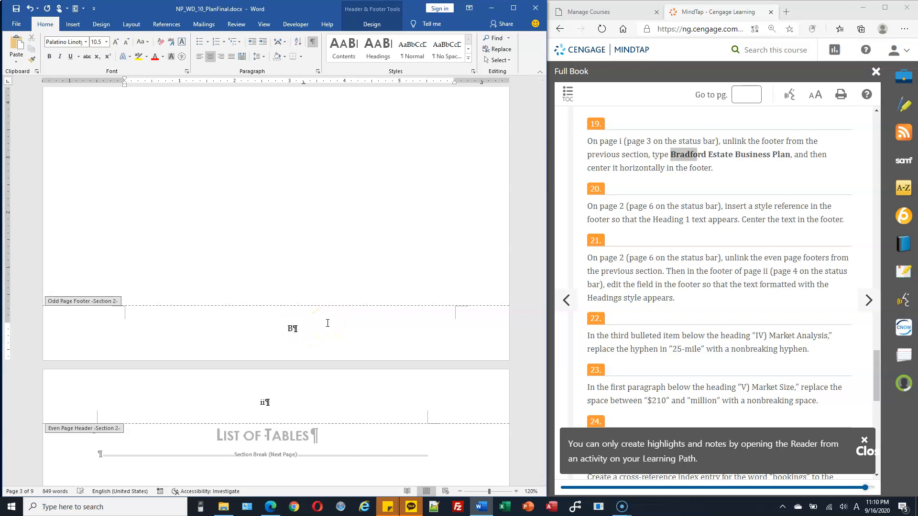
pyautogui.write('radford Estate Business Plan')
pyautogui.moveTo(266, 331); pyautogui.dragTo(321, 329)
pyautogui.click(373, 25)
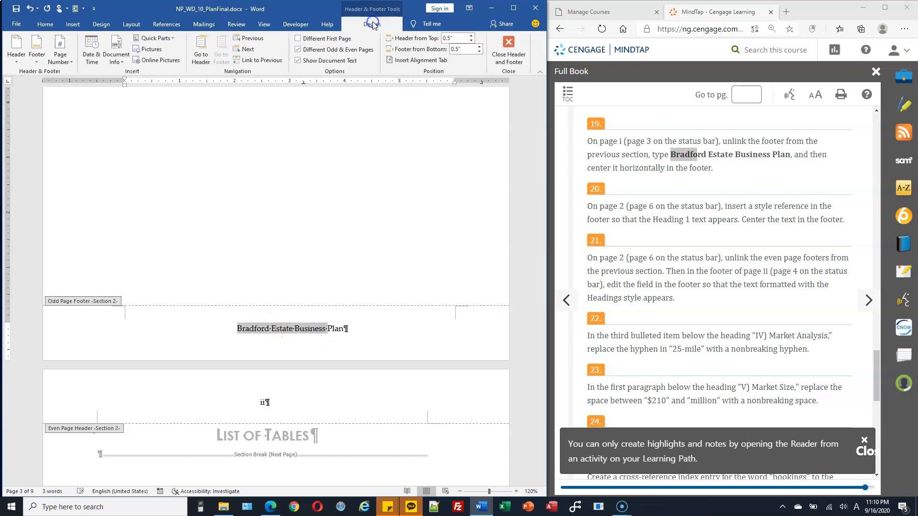
pyautogui.click(336, 328)
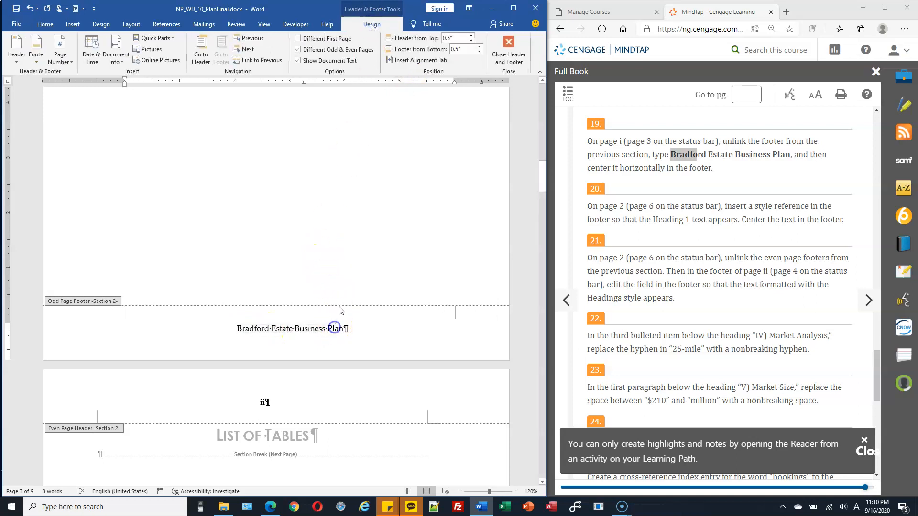
# Review the section 2 headers and footers on the Contents and List of Tables pages.
pyautogui.scroll(3, 360, 265)
pyautogui.scroll(6, 360, 266)
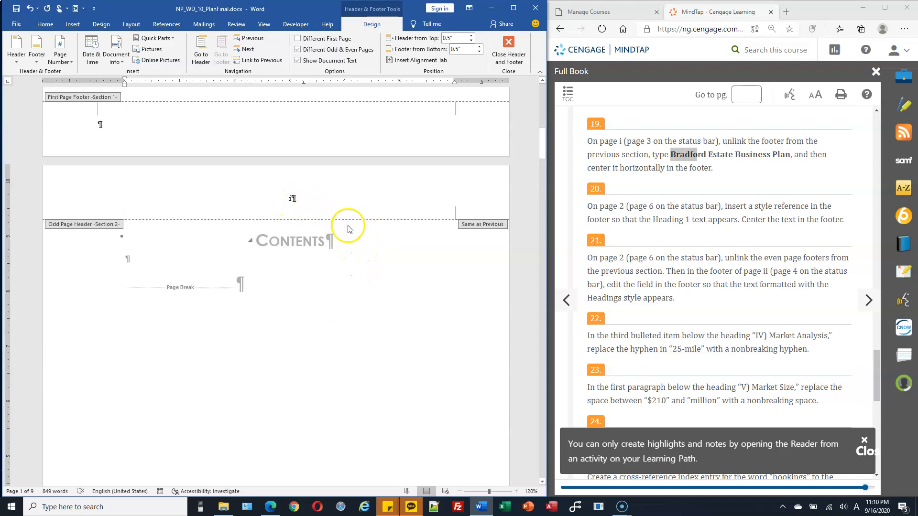
pyautogui.scroll(-10, 351, 231)
pyautogui.scroll(-10, 351, 231)
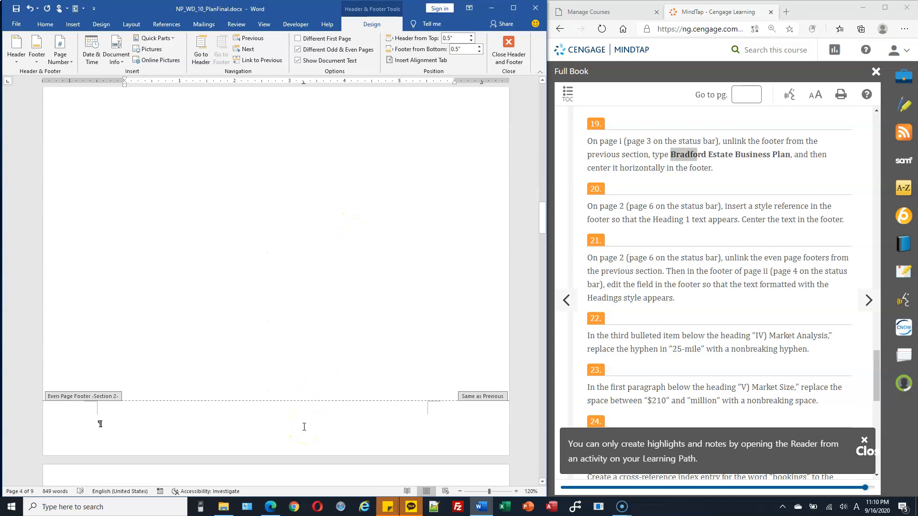
pyautogui.click(303, 427)
pyautogui.scroll(5, 337, 328)
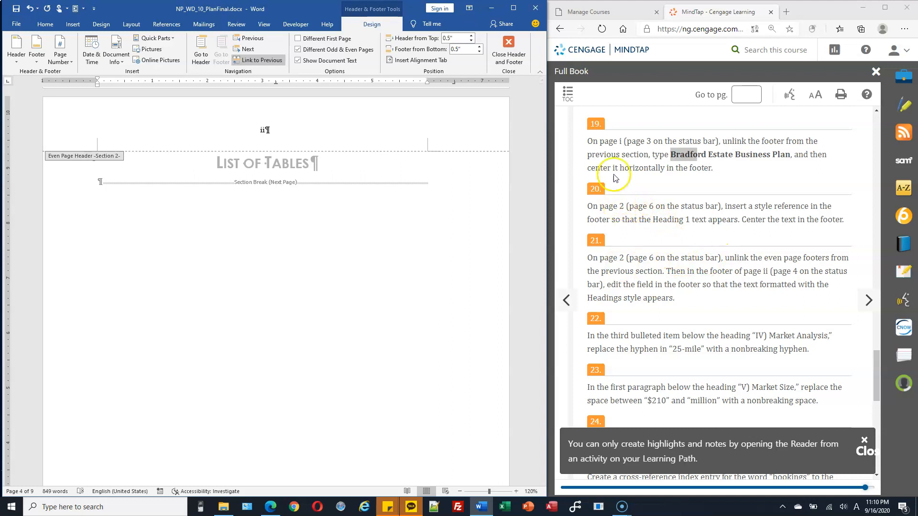
# Read textbook steps 19 to 21 on unlinking the footers and showing Headings style text in the page ii footer.
pyautogui.click(622, 153)
pyautogui.moveTo(622, 154); pyautogui.dragTo(649, 155)
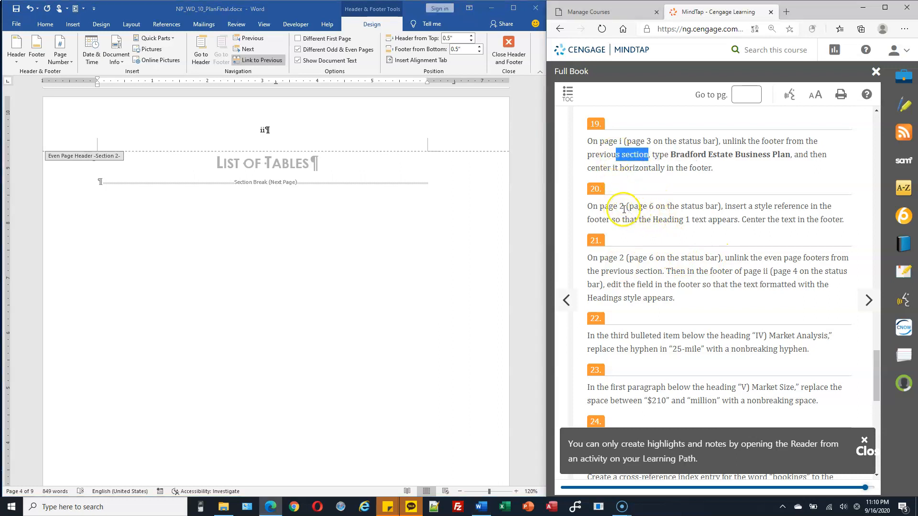
pyautogui.moveTo(624, 208); pyautogui.dragTo(668, 207)
pyautogui.scroll(-1, 716, 210)
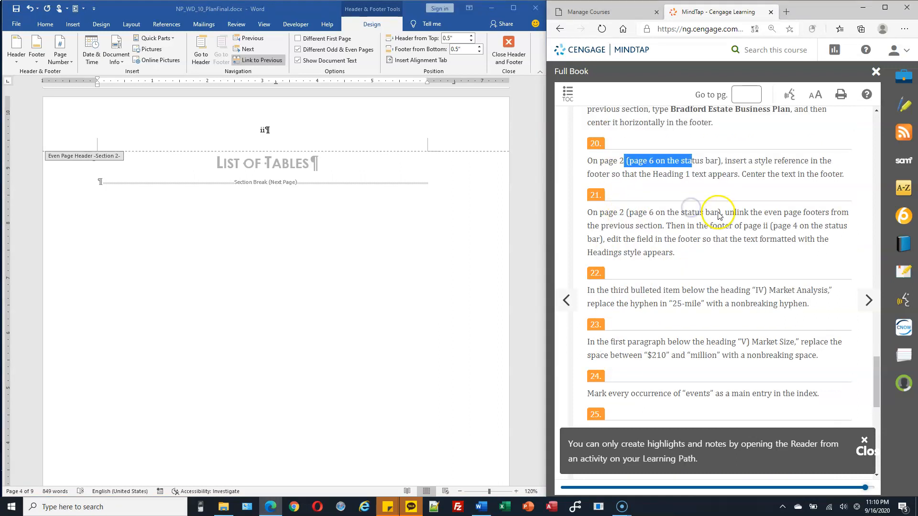
pyautogui.scroll(-1, 719, 211)
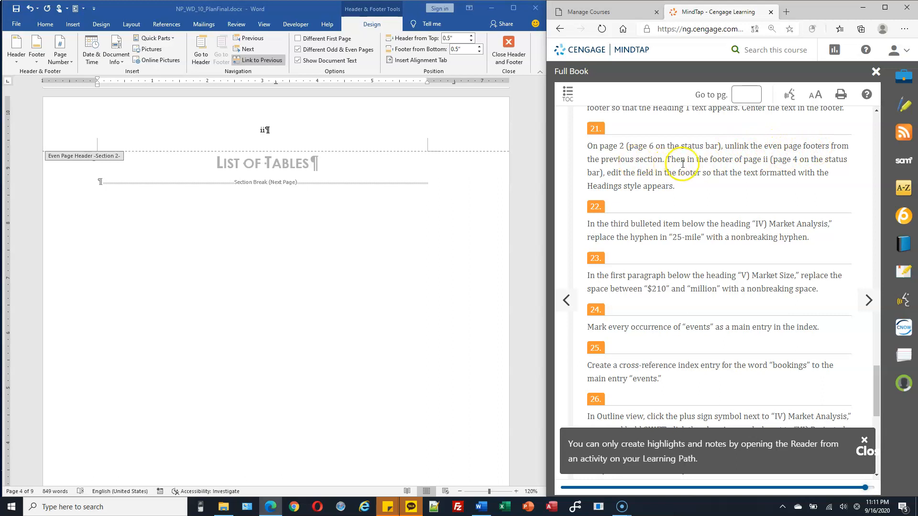
pyautogui.scroll(-2, 333, 256)
pyautogui.scroll(2, 330, 249)
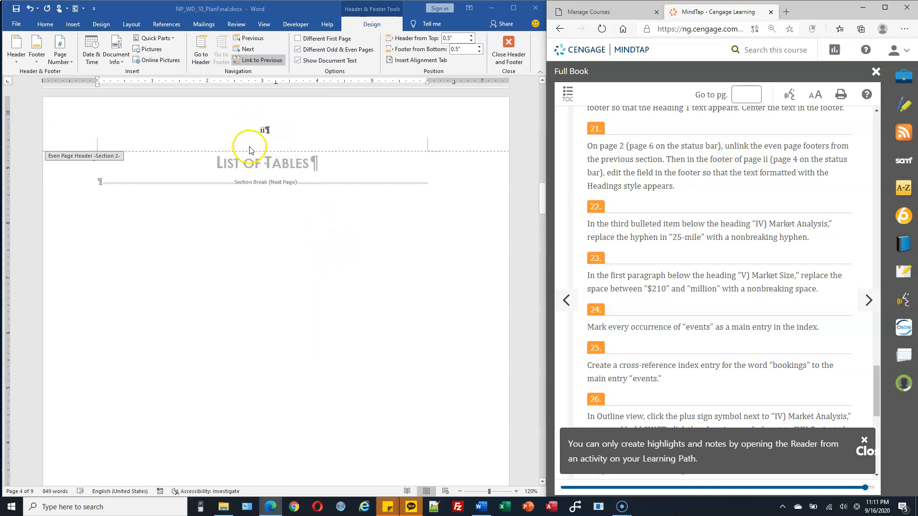
pyautogui.scroll(-7, 313, 299)
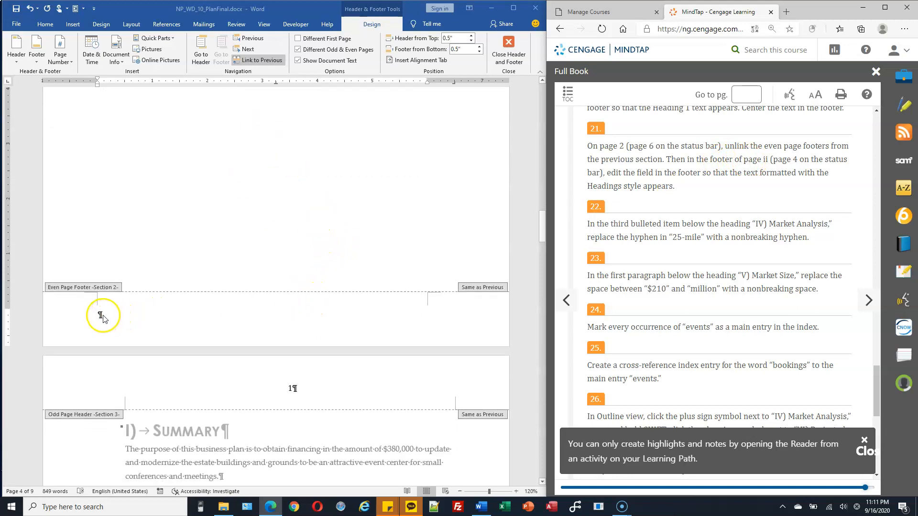
pyautogui.click(99, 314)
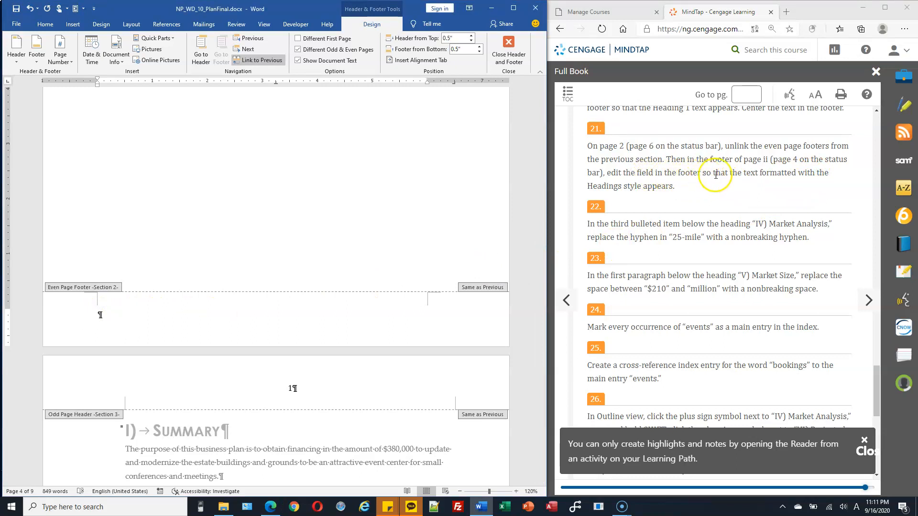
pyautogui.moveTo(749, 174); pyautogui.dragTo(794, 176)
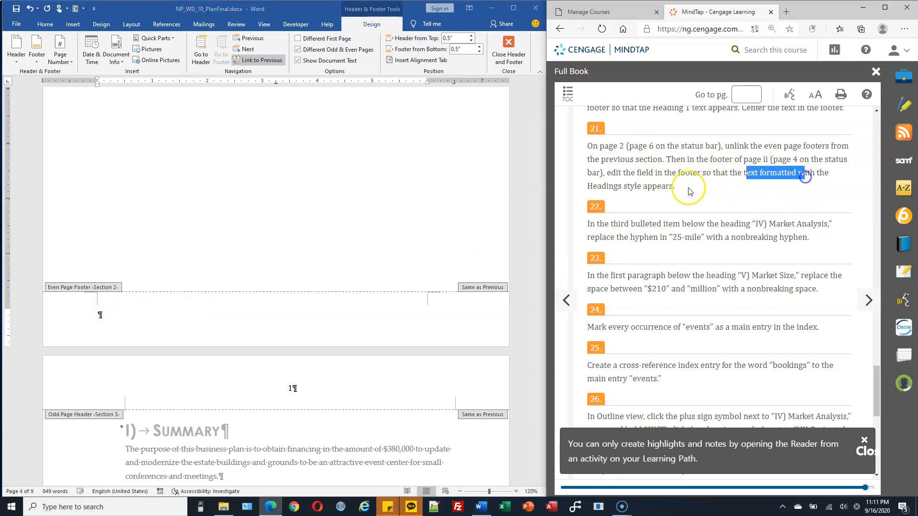
pyautogui.moveTo(587, 186); pyautogui.dragTo(599, 185)
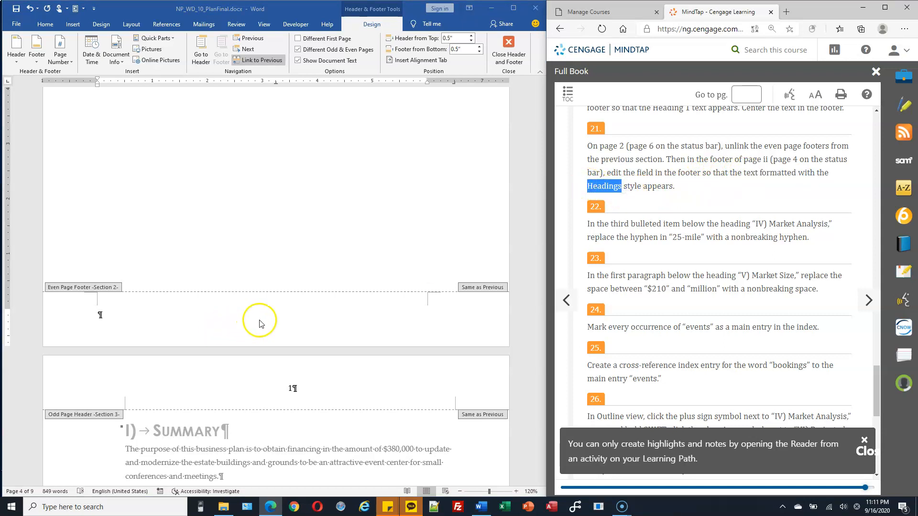
# Center the empty paragraph in the section 2 even page footer on the List of Tables page.
pyautogui.scroll(5, 292, 282)
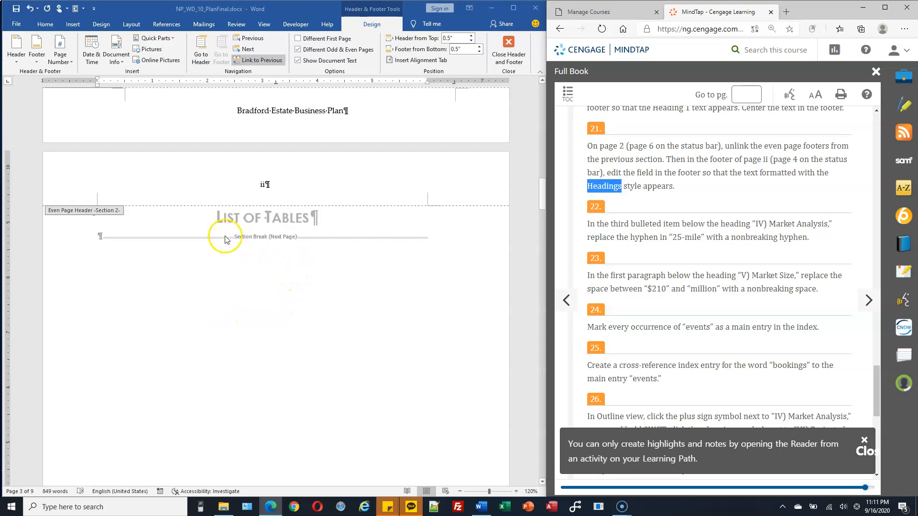
pyautogui.scroll(5, 287, 294)
pyautogui.scroll(-5, 290, 302)
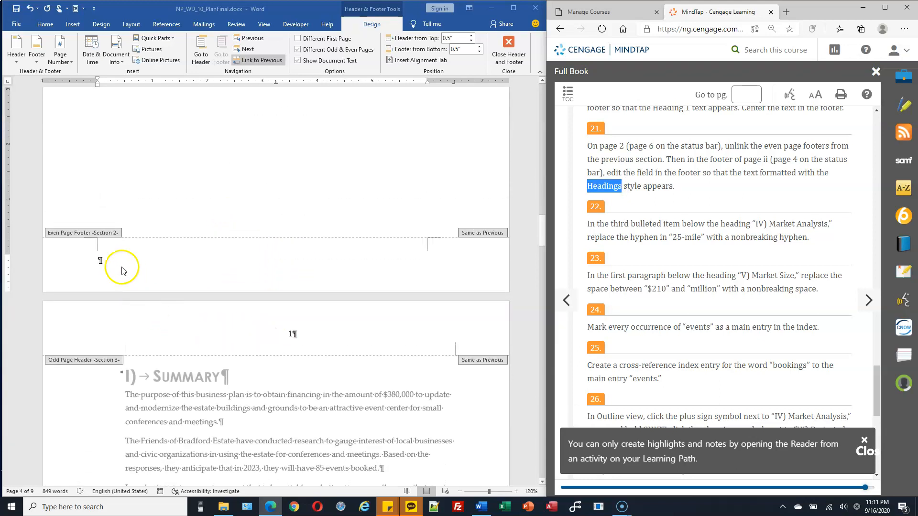
pyautogui.click(100, 259)
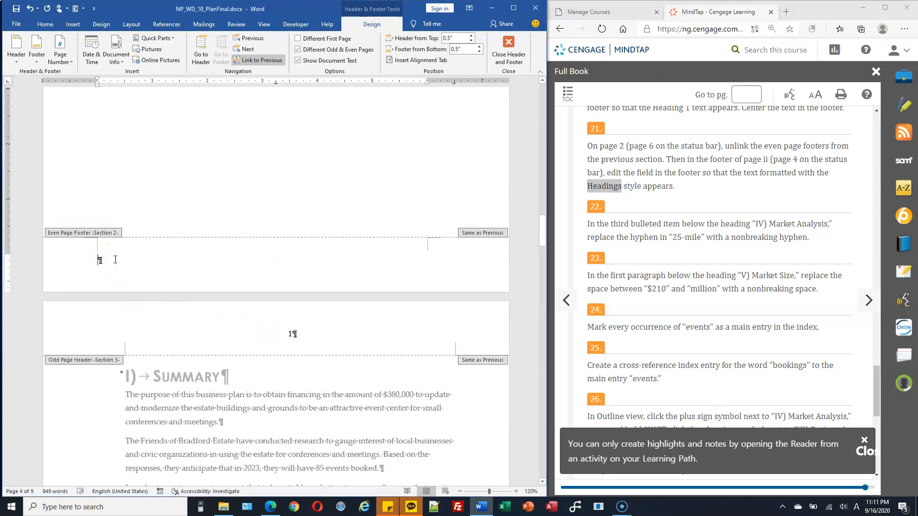
pyautogui.click(45, 25)
pyautogui.click(211, 57)
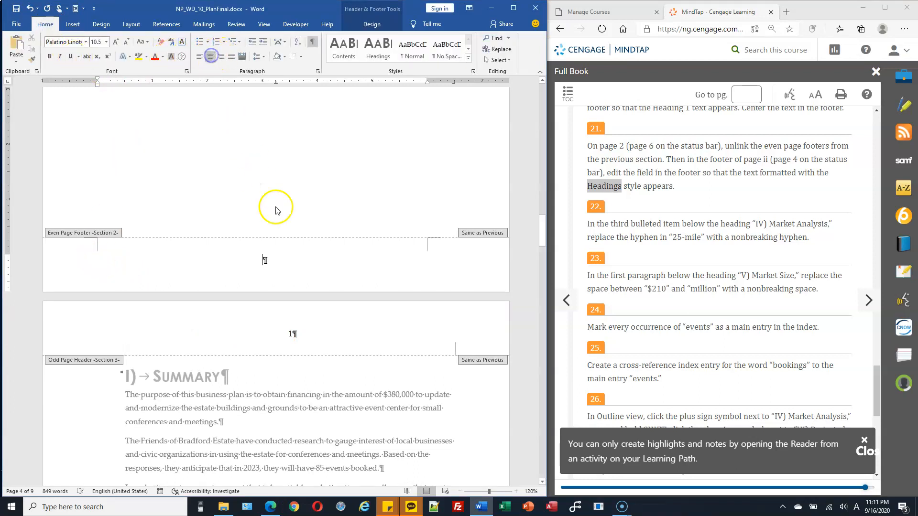
# Insert a StyleRef field for the Headings style in the section 2 even page footer and compare it with the page's heading.
pyautogui.click(372, 24)
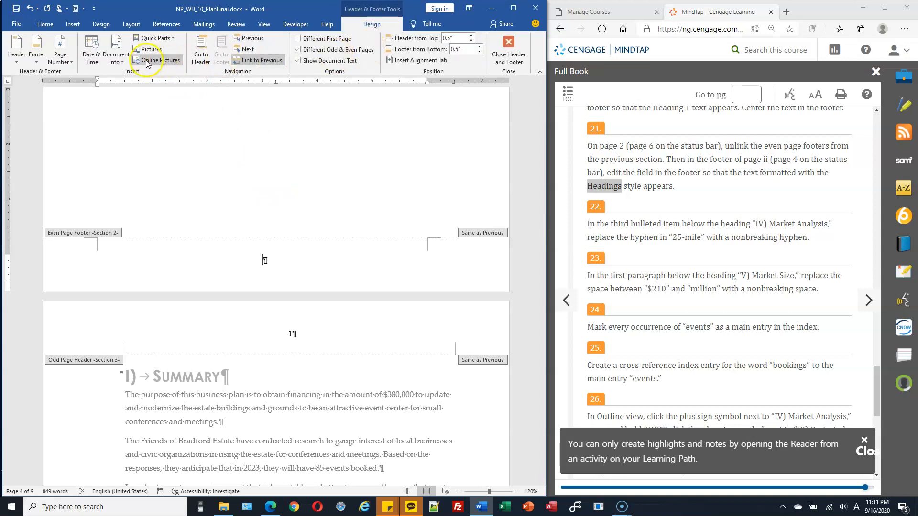
pyautogui.click(171, 38)
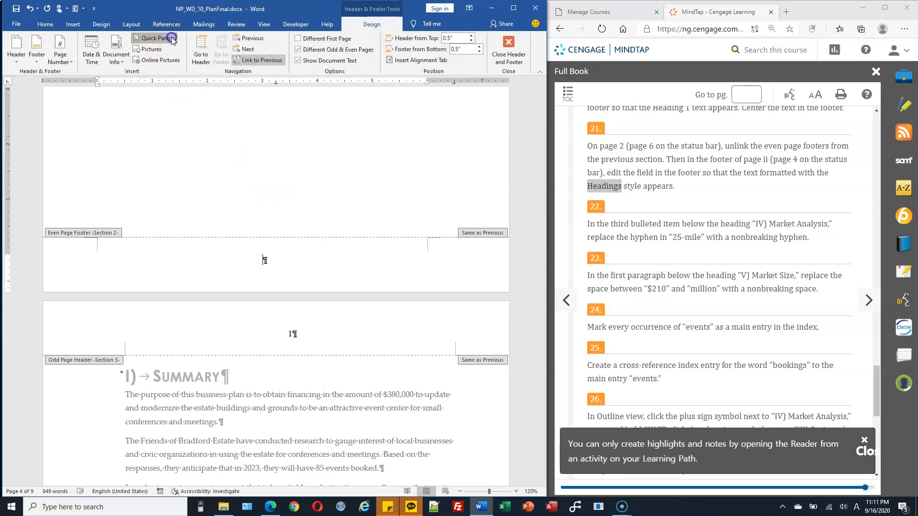
pyautogui.click(155, 73)
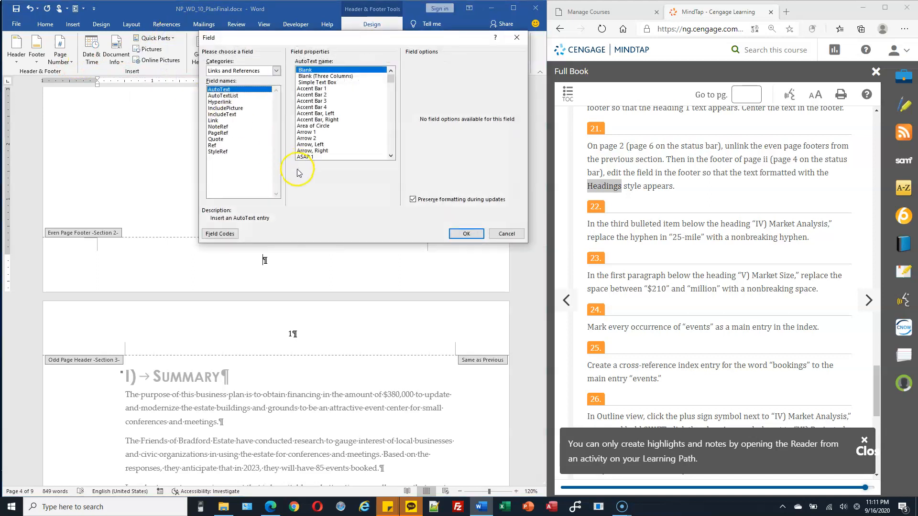
pyautogui.click(221, 152)
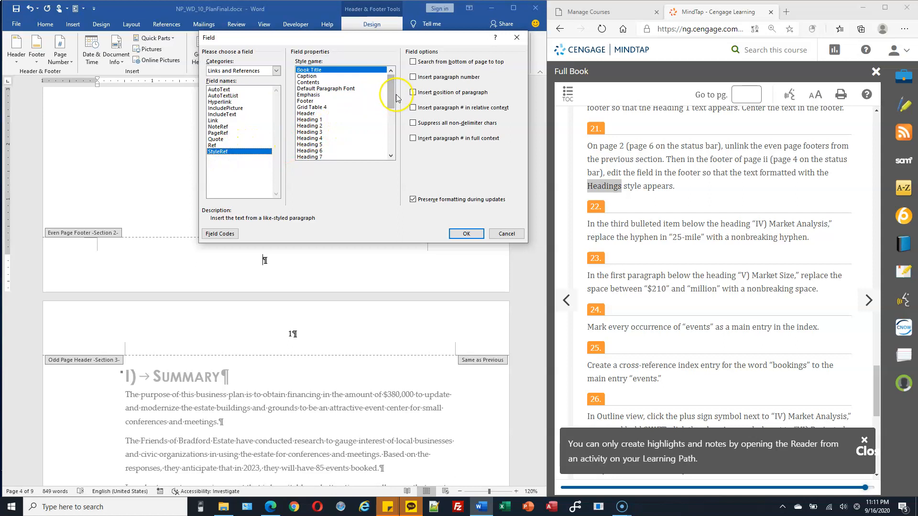
pyautogui.moveTo(392, 96); pyautogui.dragTo(394, 114)
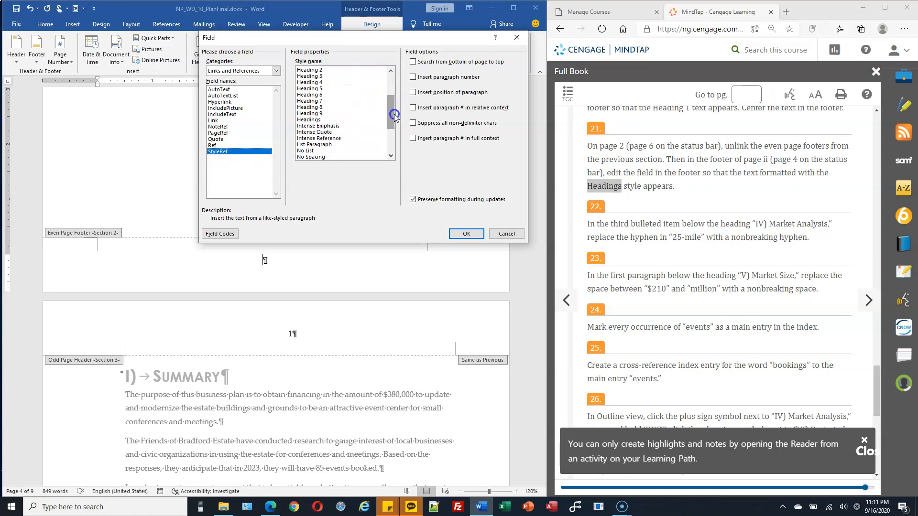
pyautogui.click(315, 121)
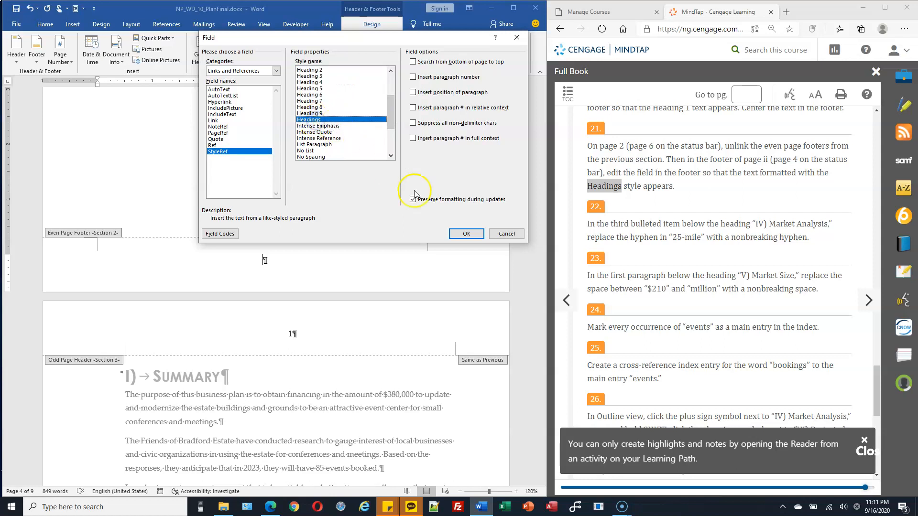
pyautogui.click(467, 233)
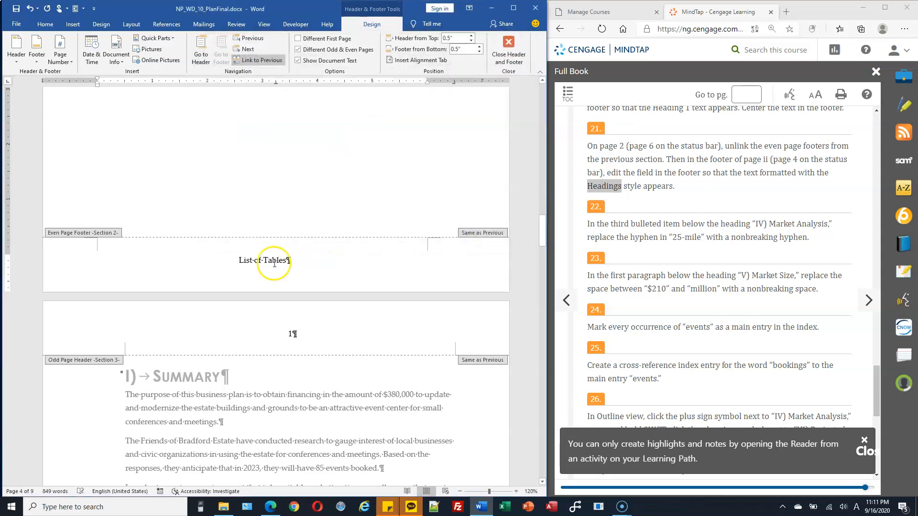
pyautogui.click(261, 260)
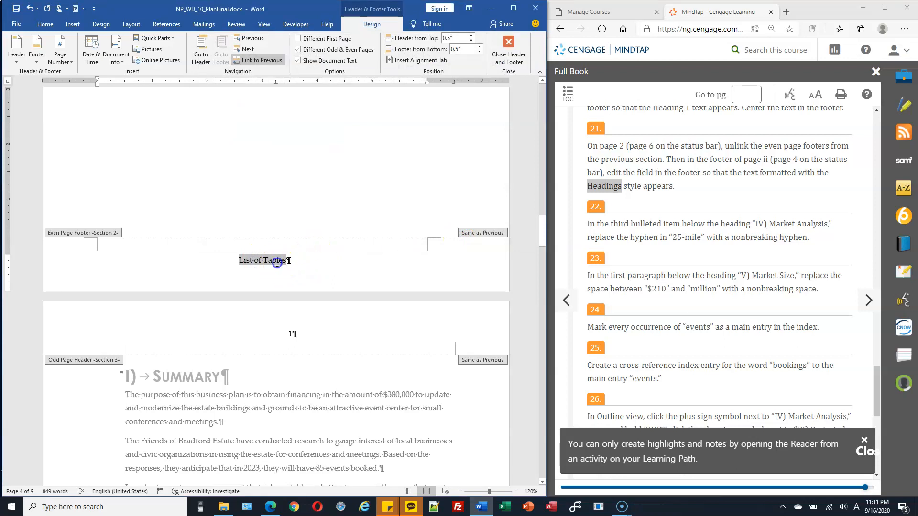
pyautogui.scroll(4, 321, 240)
pyautogui.scroll(8, 321, 237)
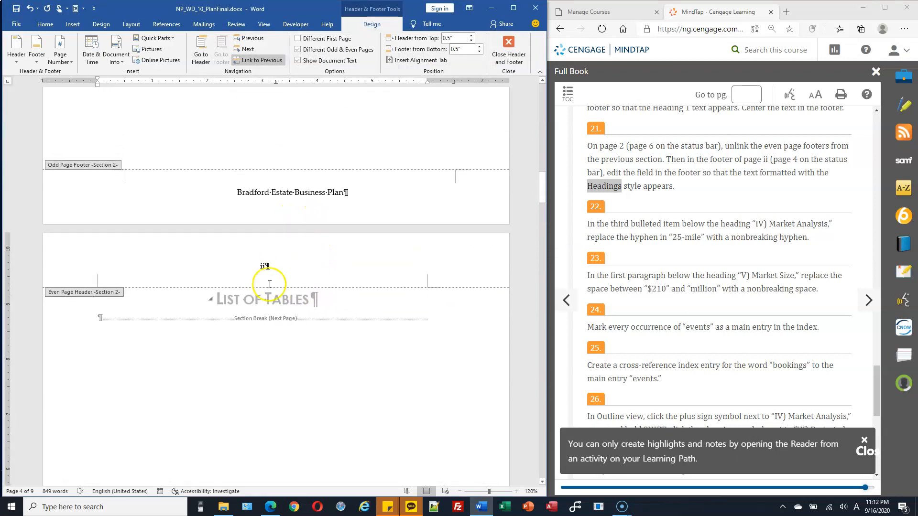
pyautogui.scroll(-11, 368, 265)
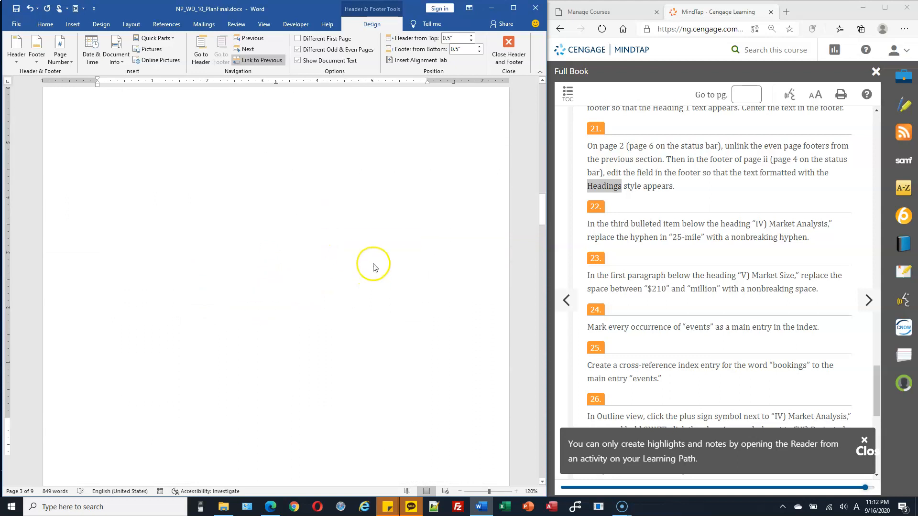
pyautogui.click(286, 286)
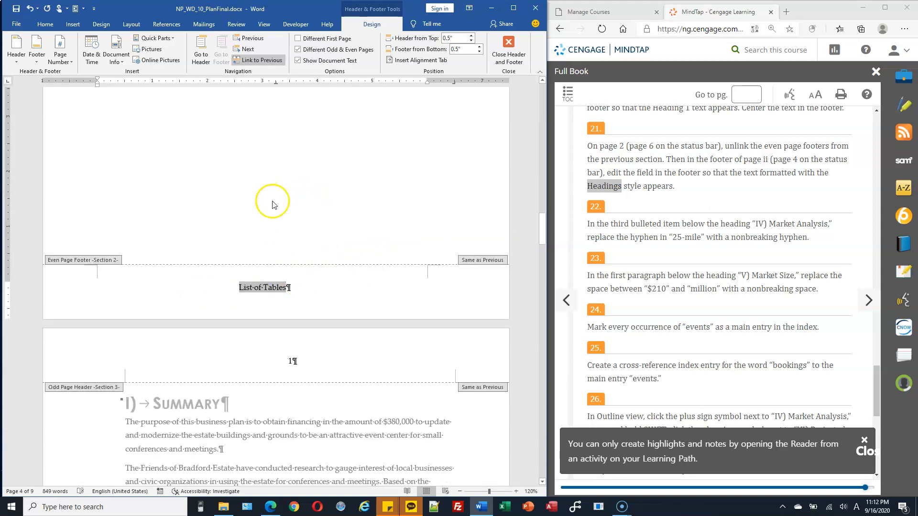
# Read textbook step 22, leave footer editing and return to the body text at the third bulleted item of the Market Analysis section.
pyautogui.scroll(-1, 708, 239)
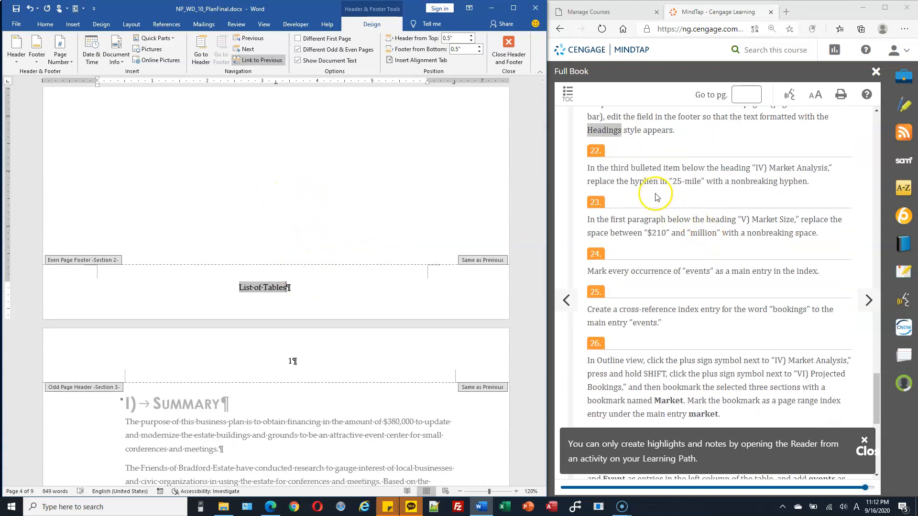
pyautogui.scroll(-20, 449, 232)
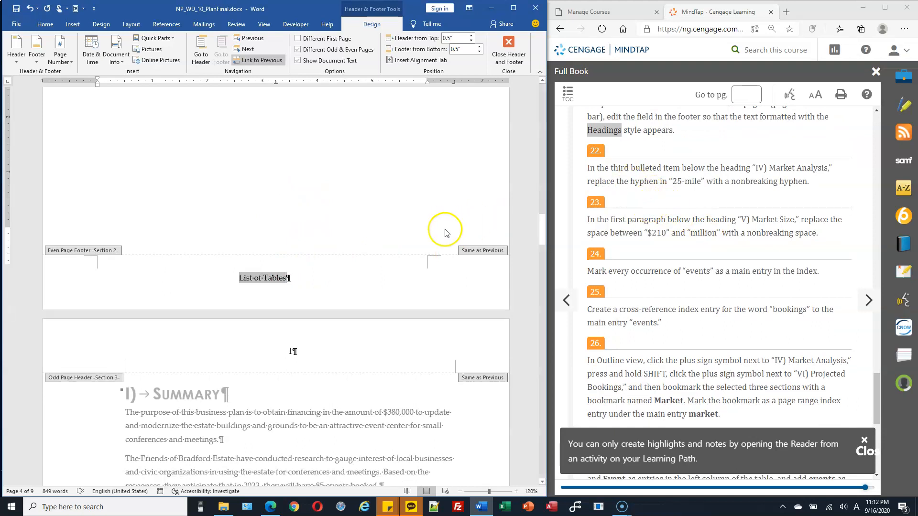
pyautogui.scroll(-8, 455, 233)
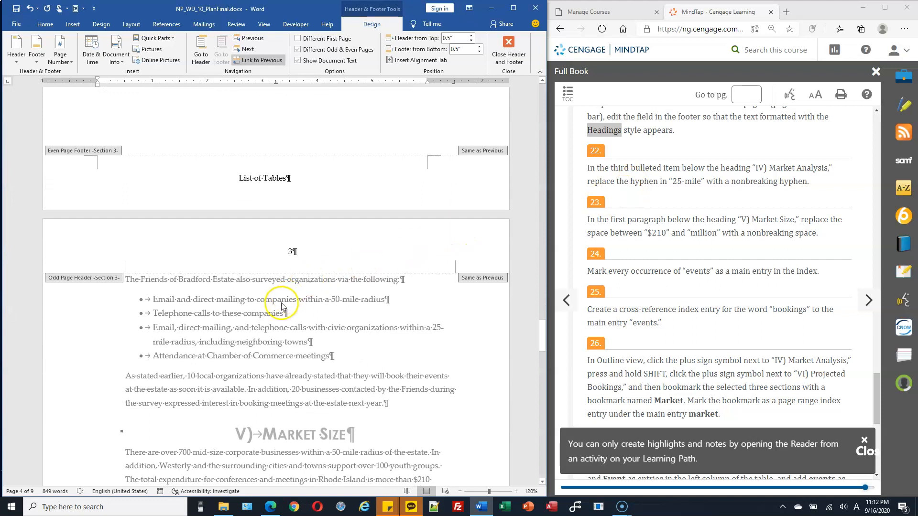
pyautogui.doubleClick(324, 329)
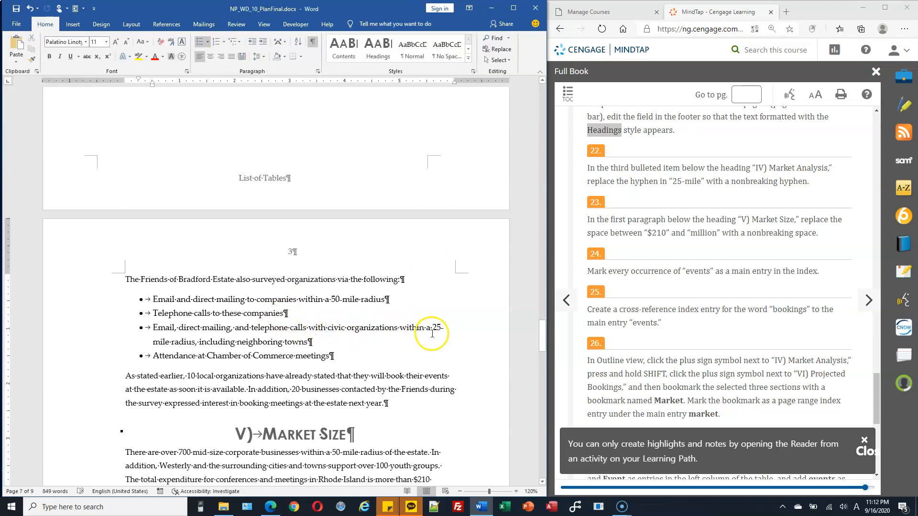
pyautogui.scroll(-1, 392, 330)
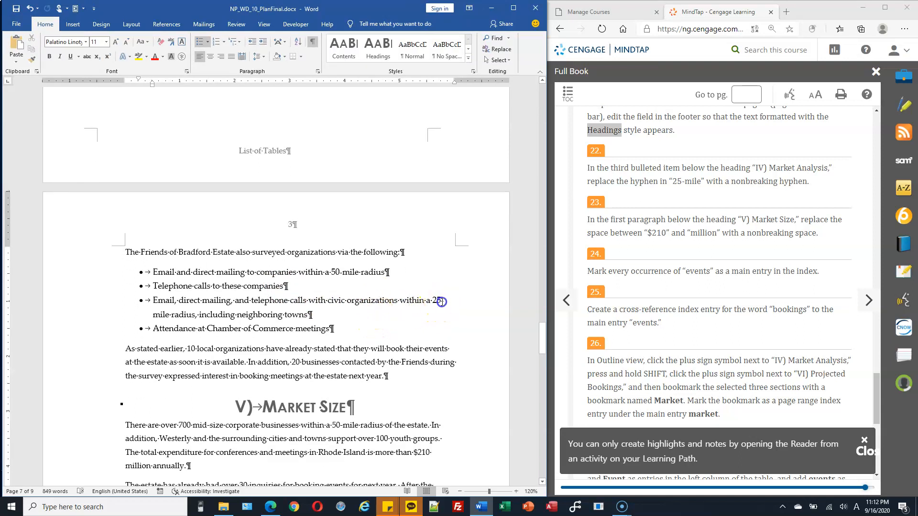
# Replace the hyphen in "25-mile" in the third bulleted item with a nonbreaking hyphen from the special characters and check the result.
pyautogui.moveTo(446, 304); pyautogui.dragTo(441, 301)
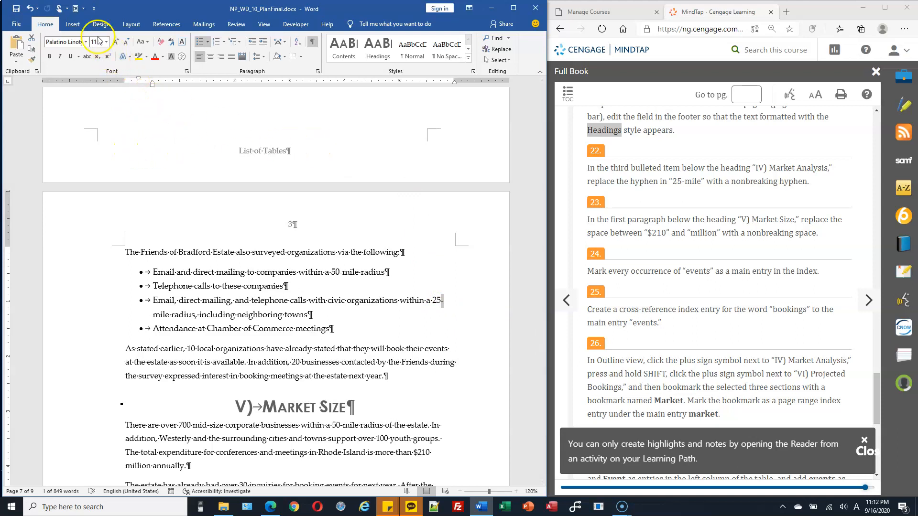
pyautogui.click(74, 26)
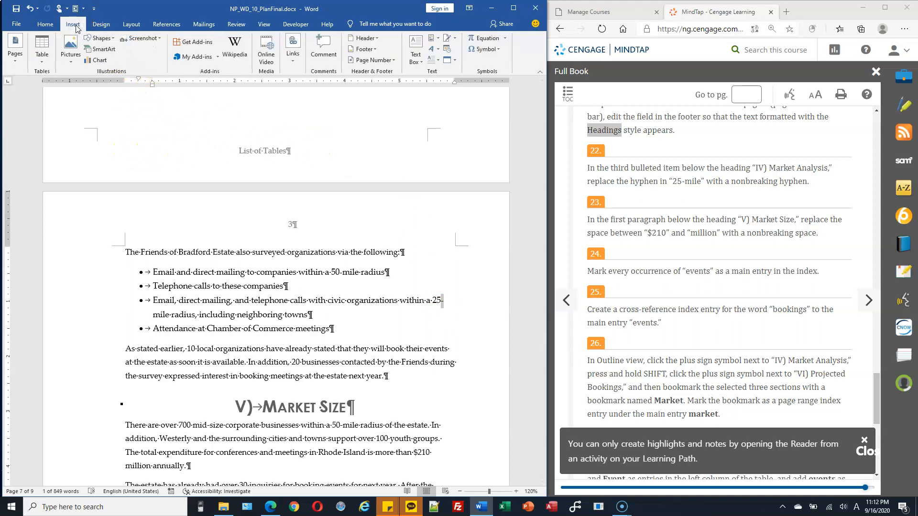
pyautogui.click(499, 50)
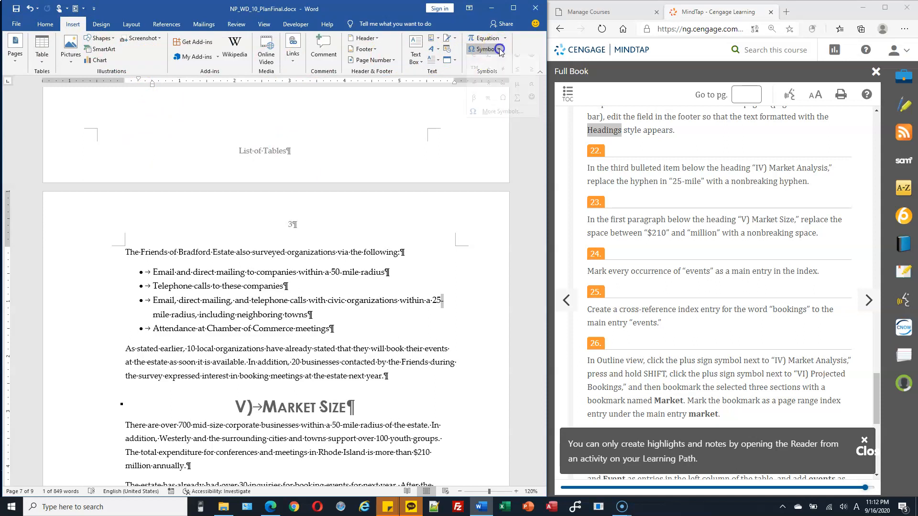
pyautogui.click(502, 119)
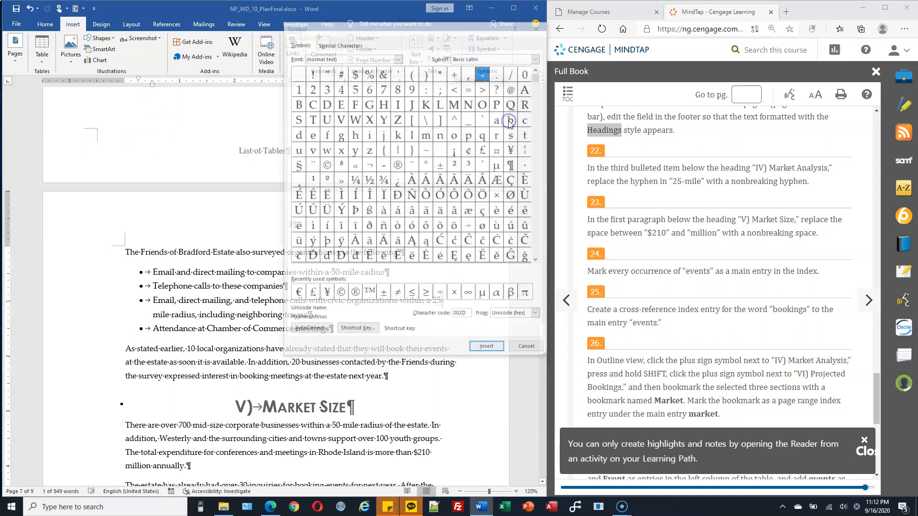
pyautogui.click(341, 44)
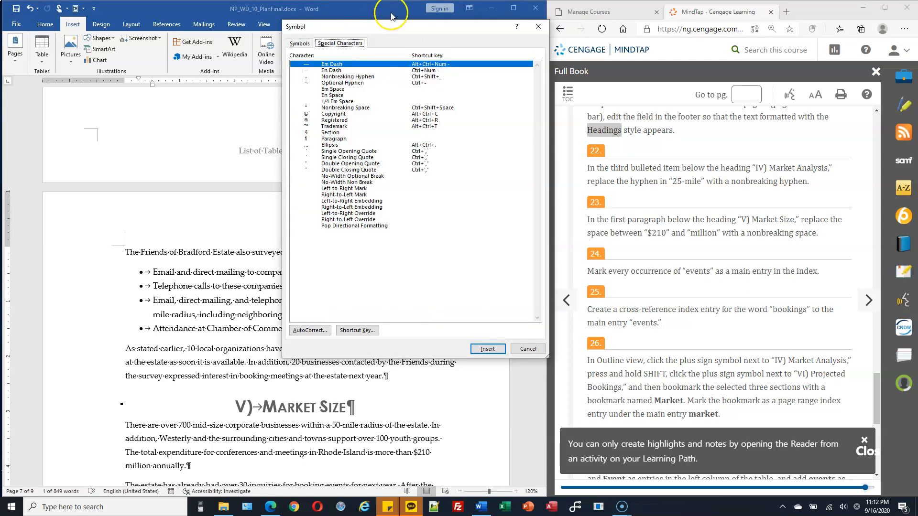
pyautogui.moveTo(405, 28); pyautogui.dragTo(430, 17)
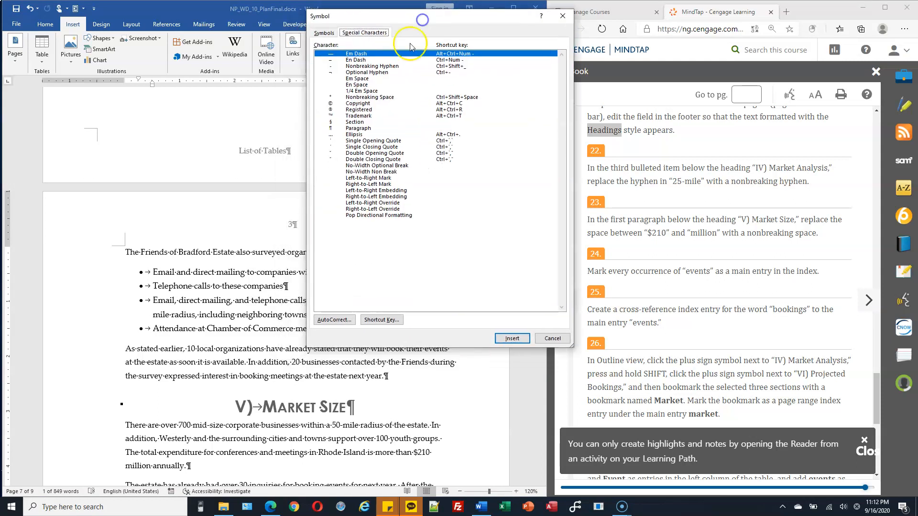
pyautogui.click(387, 66)
pyautogui.moveTo(456, 16); pyautogui.dragTo(634, 57)
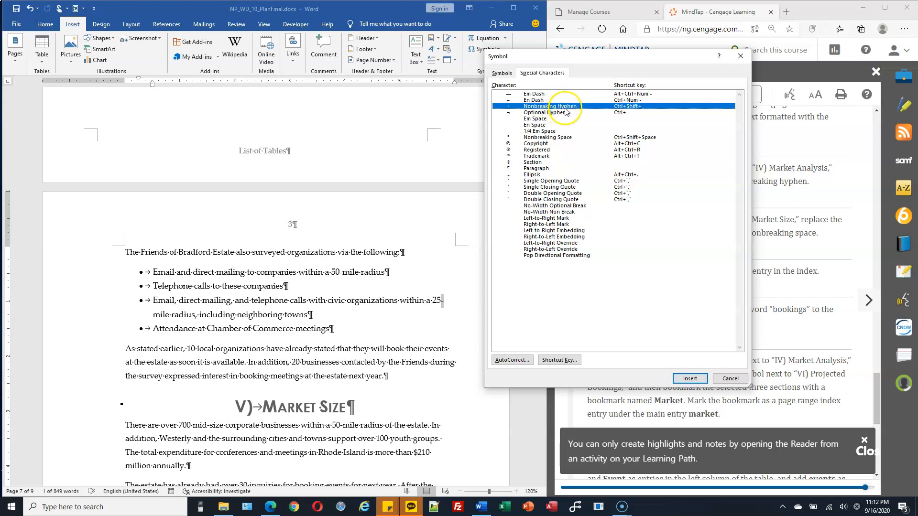
pyautogui.click(690, 378)
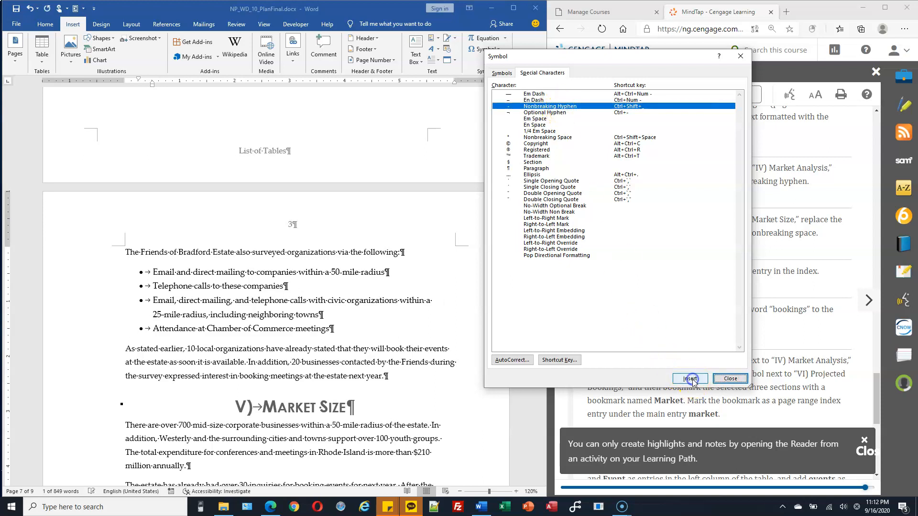
pyautogui.click(158, 315)
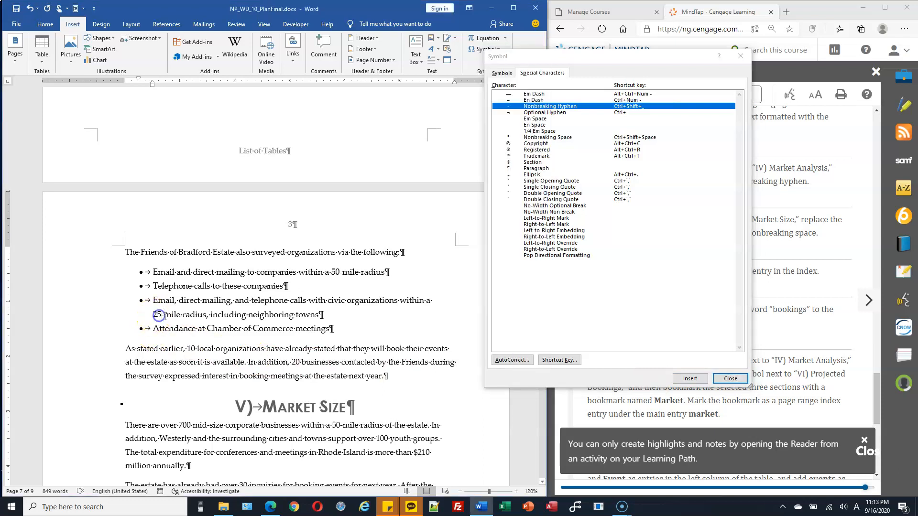
pyautogui.doubleClick(169, 316)
pyautogui.click(156, 315)
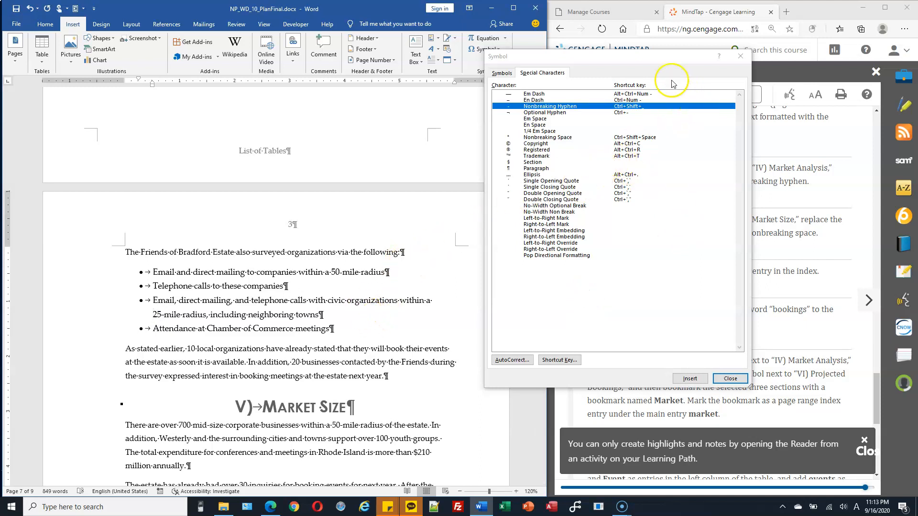
# Move the Symbol dialog clear of the text and place the insertion point after "$210" in the first paragraph under "V) Market Size".
pyautogui.moveTo(662, 61); pyautogui.dragTo(584, 32)
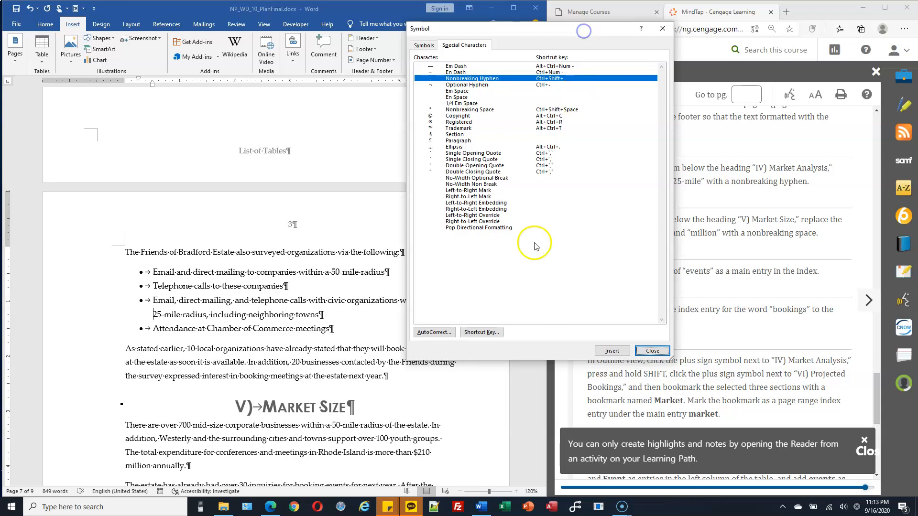
pyautogui.scroll(-3, 365, 319)
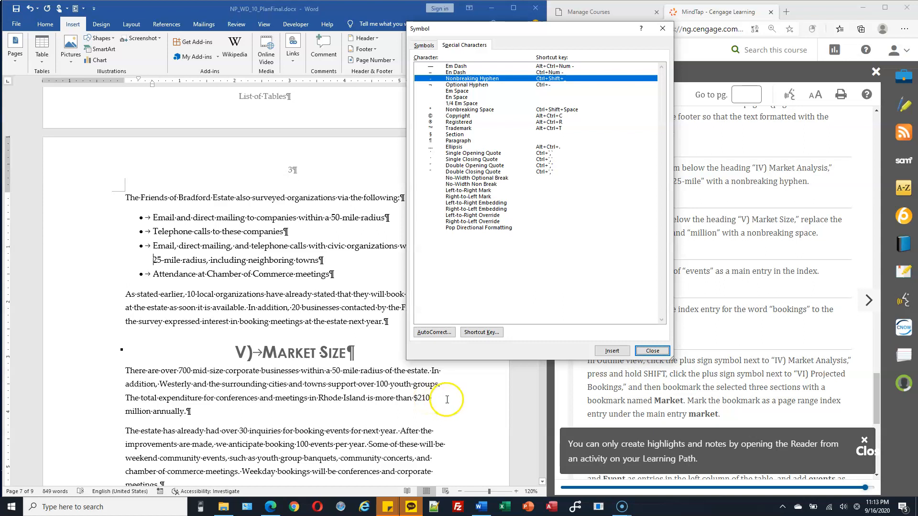
pyautogui.click(430, 399)
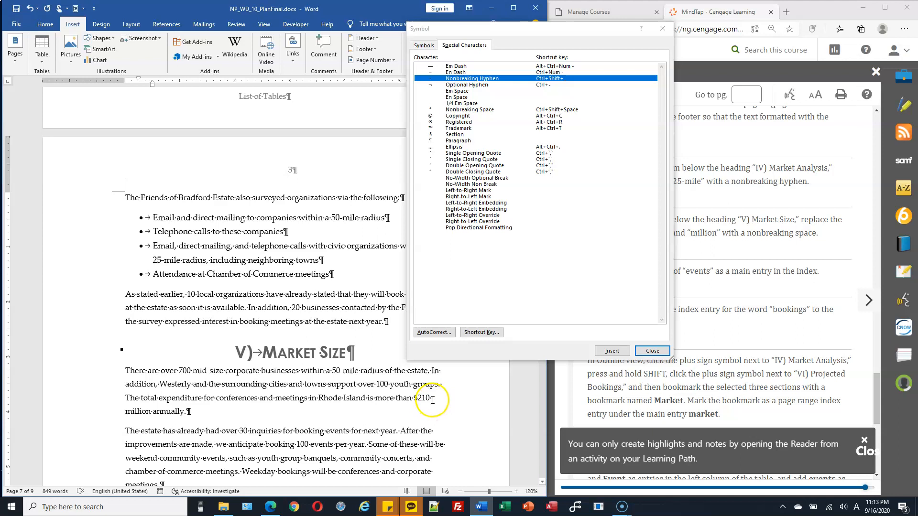
pyautogui.moveTo(597, 30); pyautogui.dragTo(718, 34)
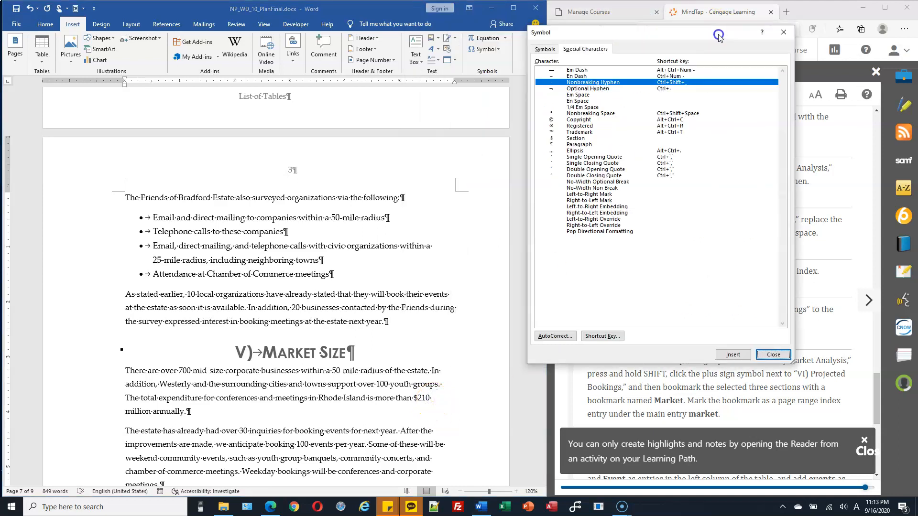
pyautogui.scroll(2, 411, 403)
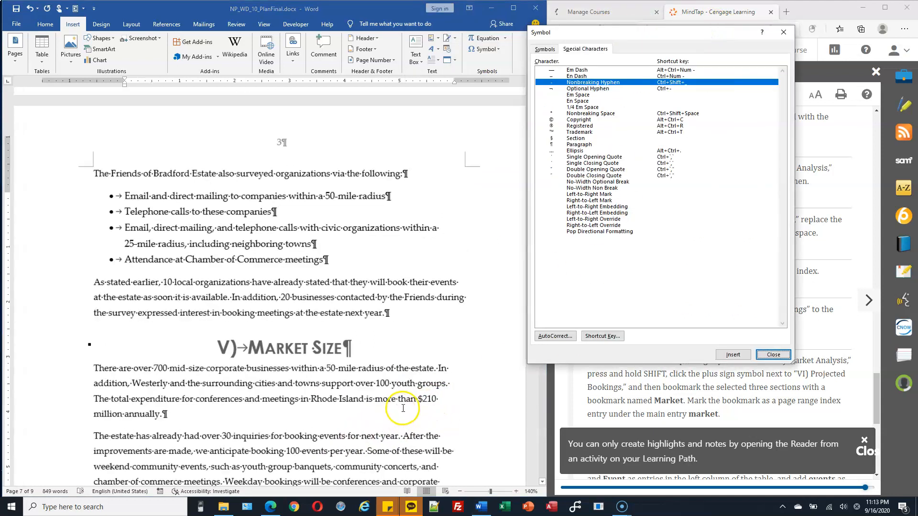
pyautogui.click(435, 401)
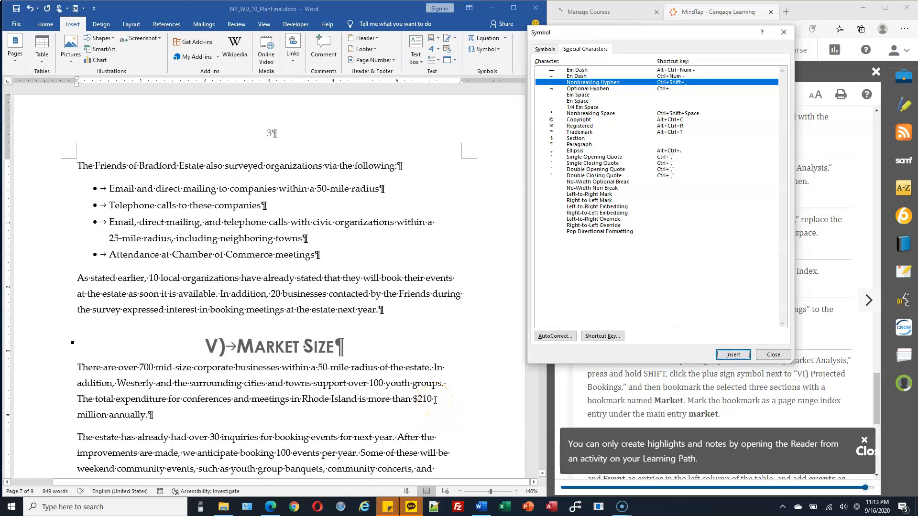
# Try inserting a nonbreaking space after "After the" in the second paragraph under "V) Market Size", and undo it.
pyautogui.click(437, 437)
pyautogui.doubleClick(437, 437)
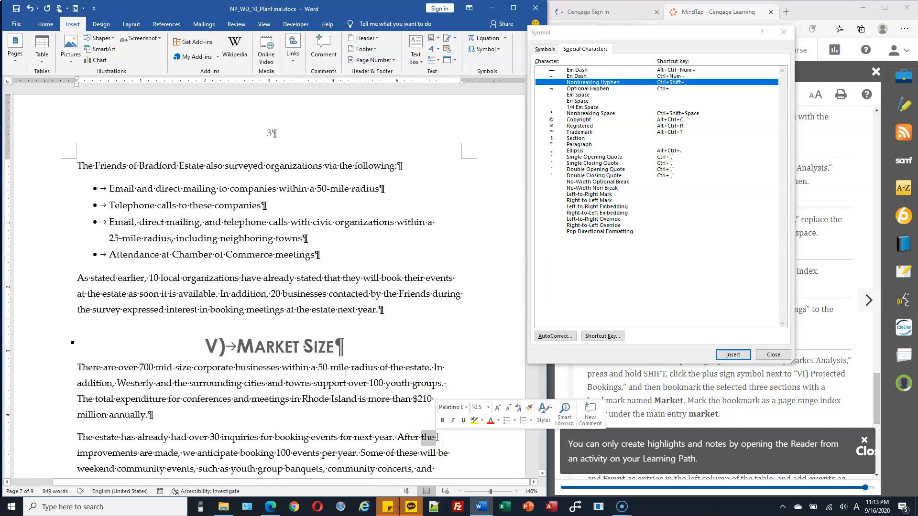
pyautogui.click(440, 438)
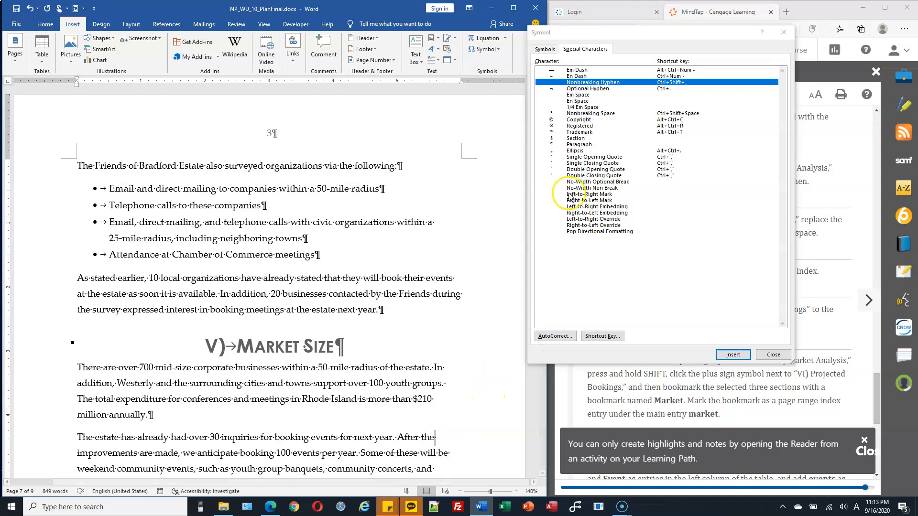
pyautogui.click(610, 114)
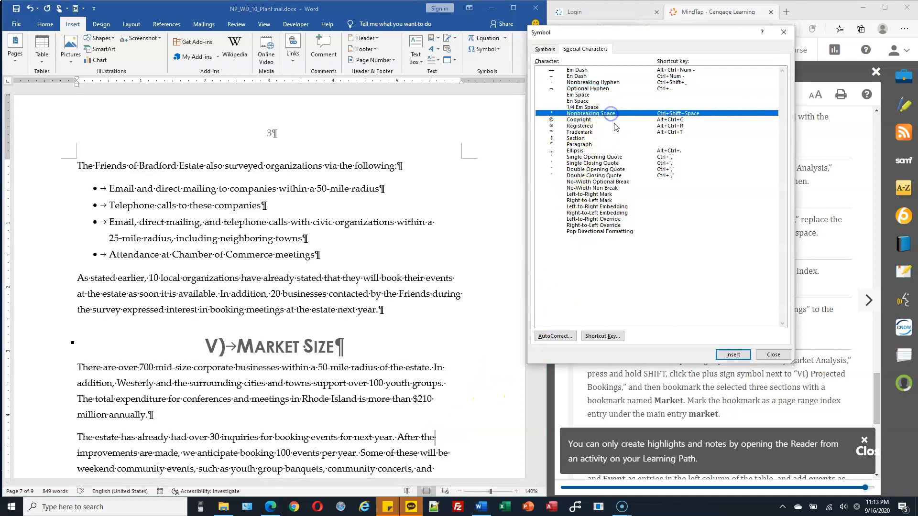
pyautogui.click(738, 355)
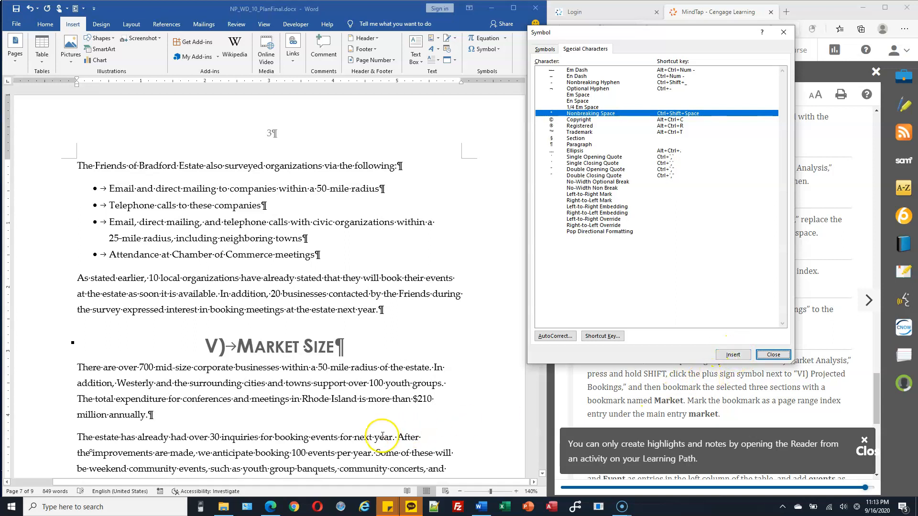
pyautogui.click(414, 440)
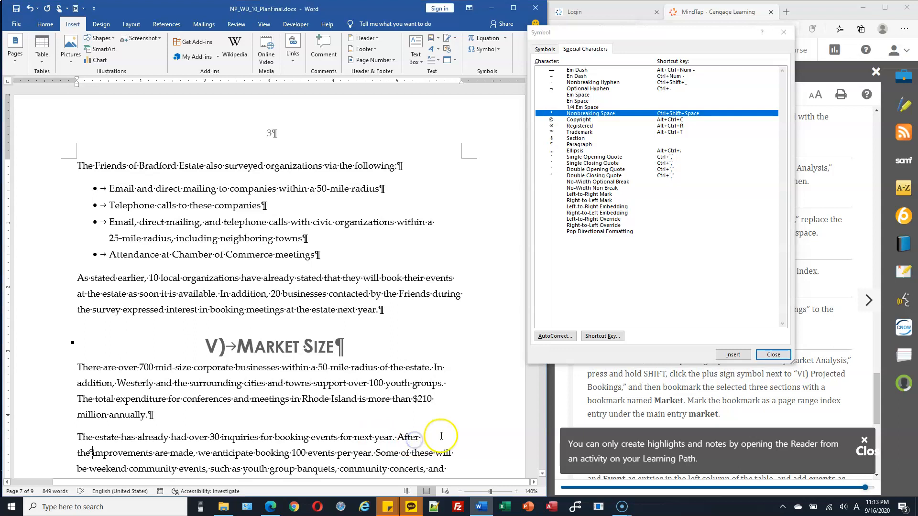
pyautogui.hotkey('ctrl', 'z')
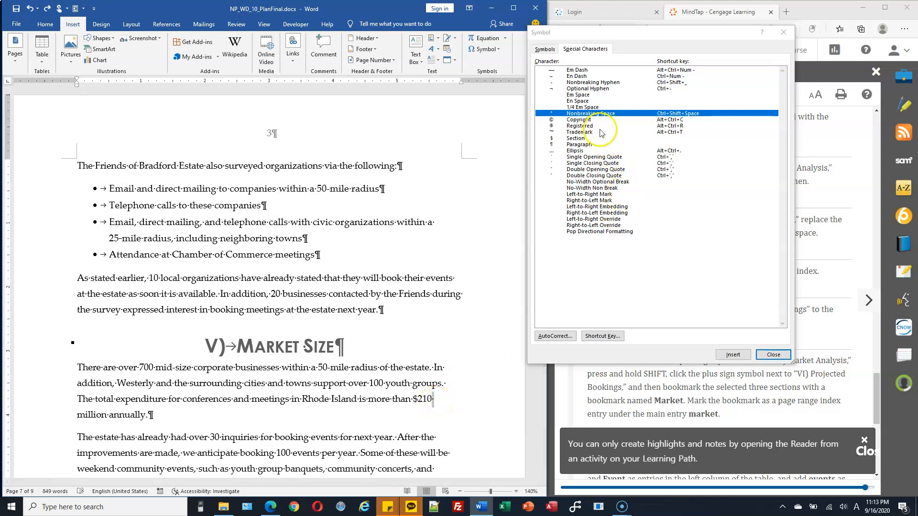
# Replace the space between "$210" and "million" with a nonbreaking space and close the Symbol dialog.
pyautogui.click(663, 330)
pyautogui.click(733, 355)
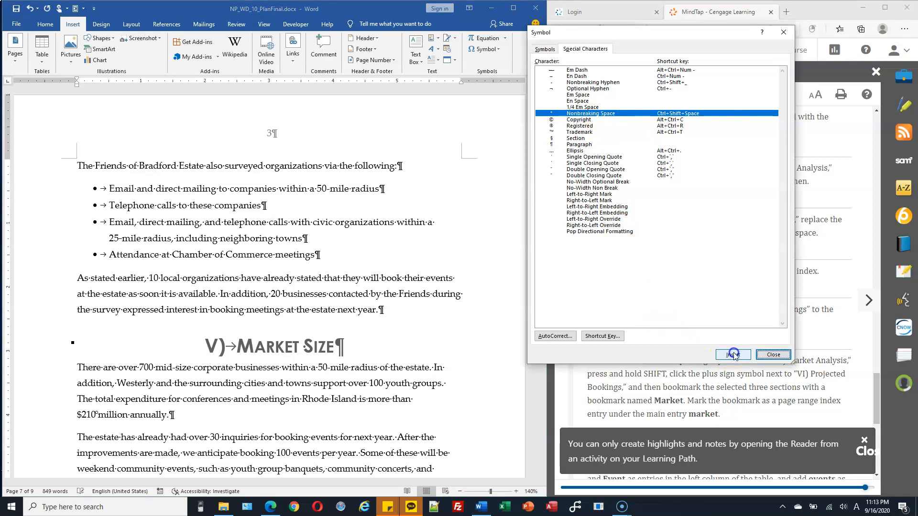
pyautogui.click(112, 414)
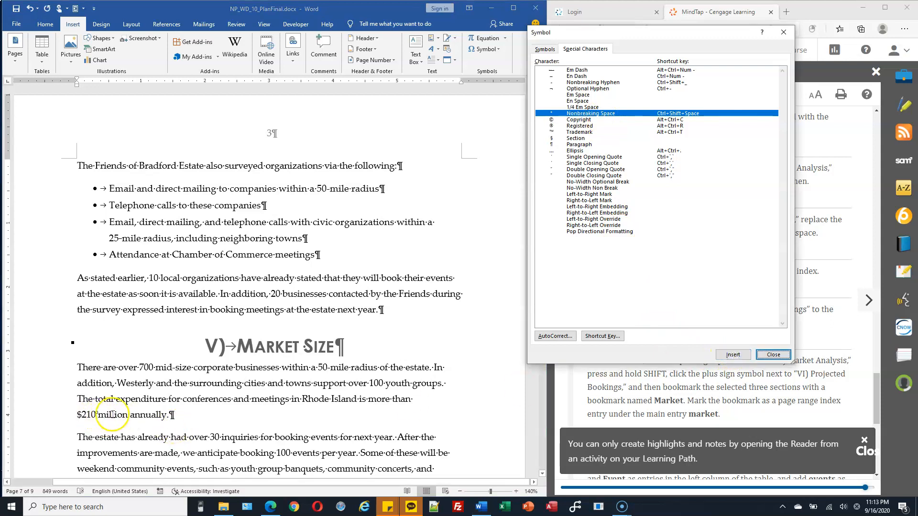
pyautogui.click(98, 415)
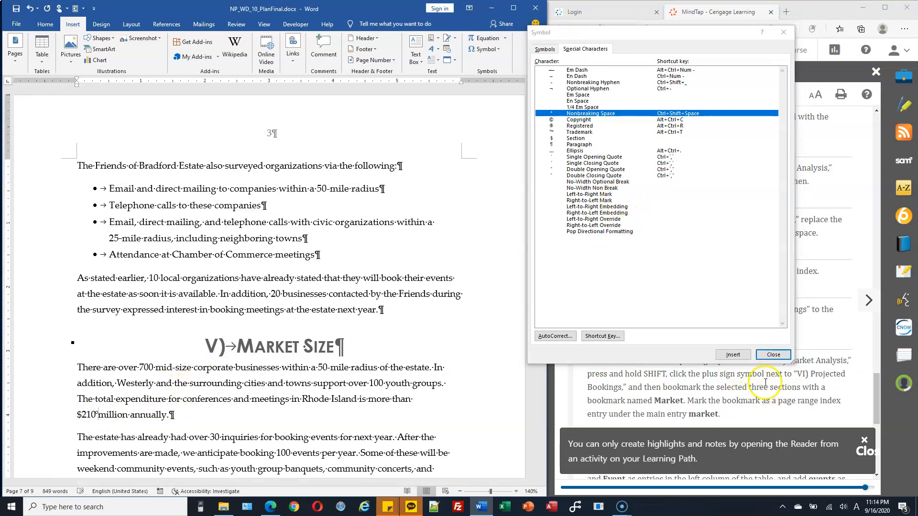
pyautogui.click(773, 355)
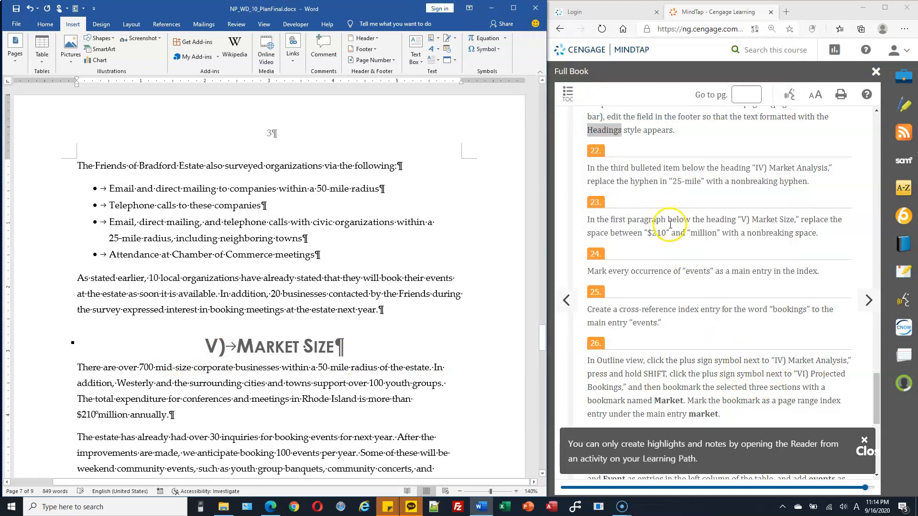
# Read textbook step 24 about marking index entries and look up the word "events" on the textbook page.
pyautogui.scroll(-1, 660, 222)
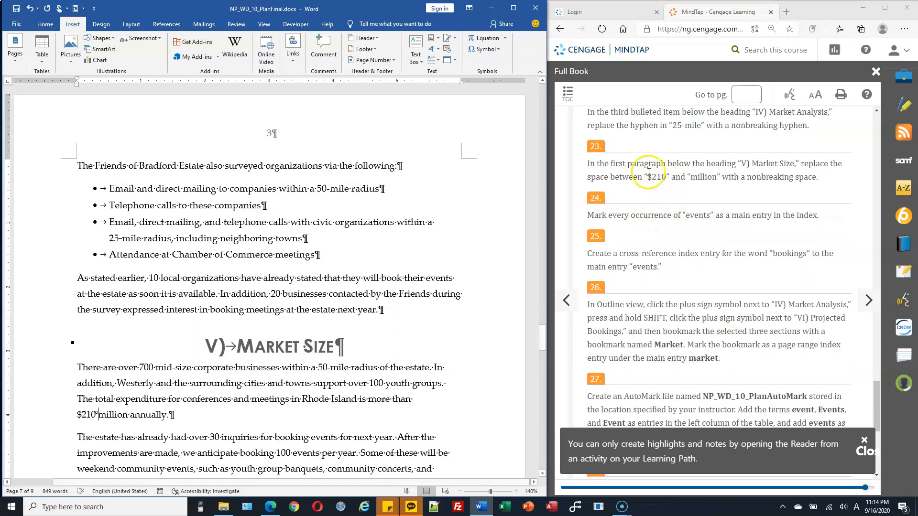
pyautogui.moveTo(612, 216); pyautogui.dragTo(648, 215)
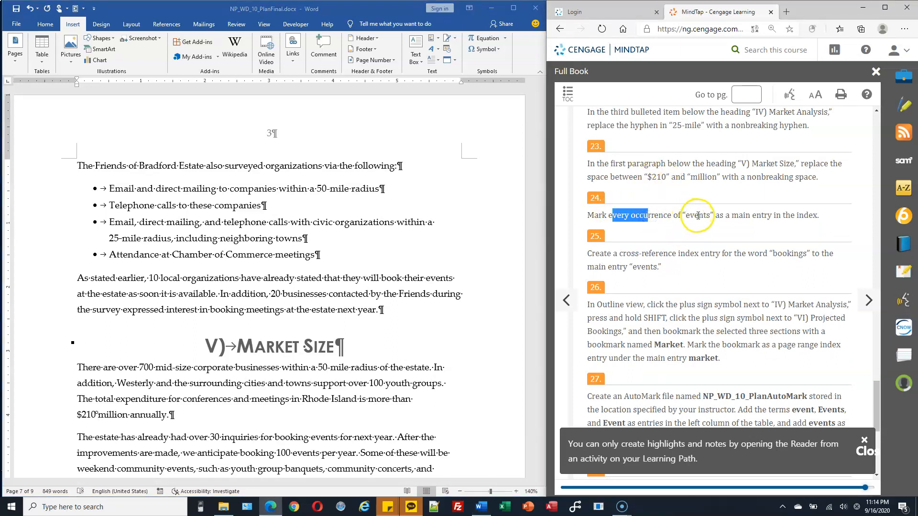
pyautogui.doubleClick(698, 216)
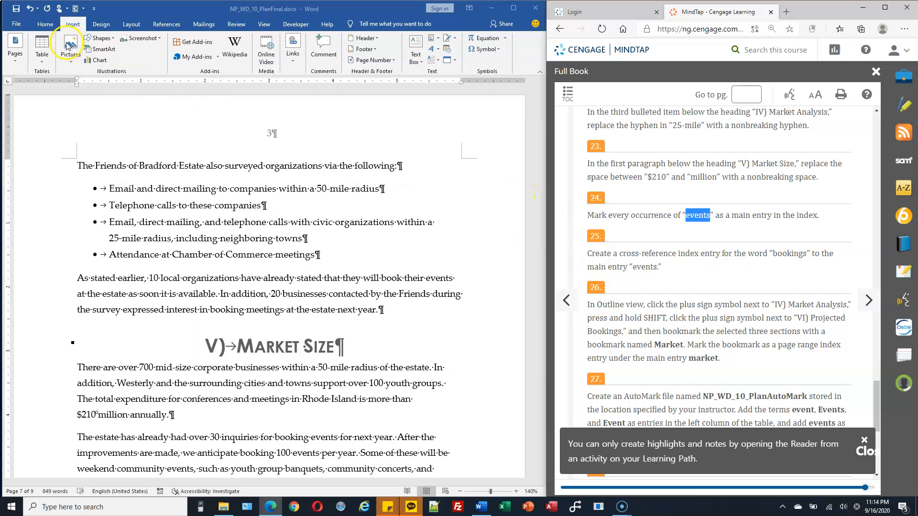
pyautogui.hotkey('ctrl', 'f')
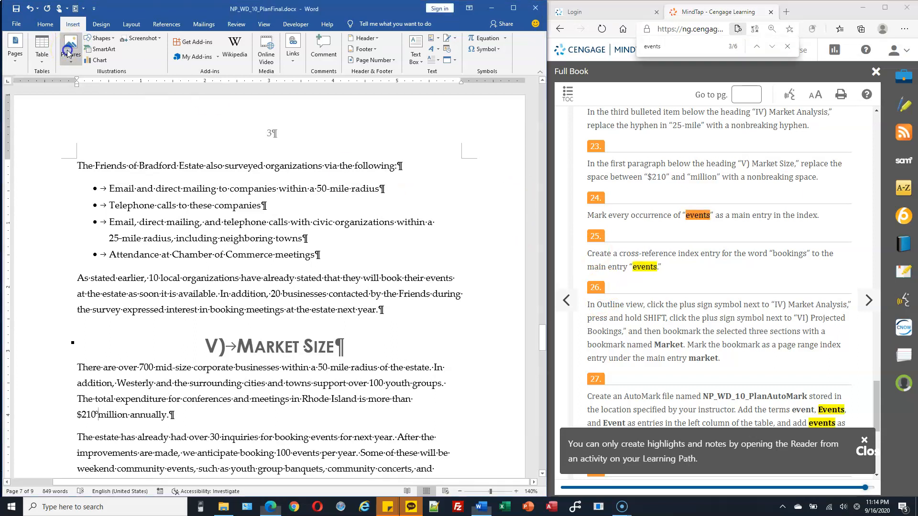
# Find "events" in the business plan and mark every occurrence as a main entry in the index.
pyautogui.click(229, 136)
pyautogui.click(300, 164)
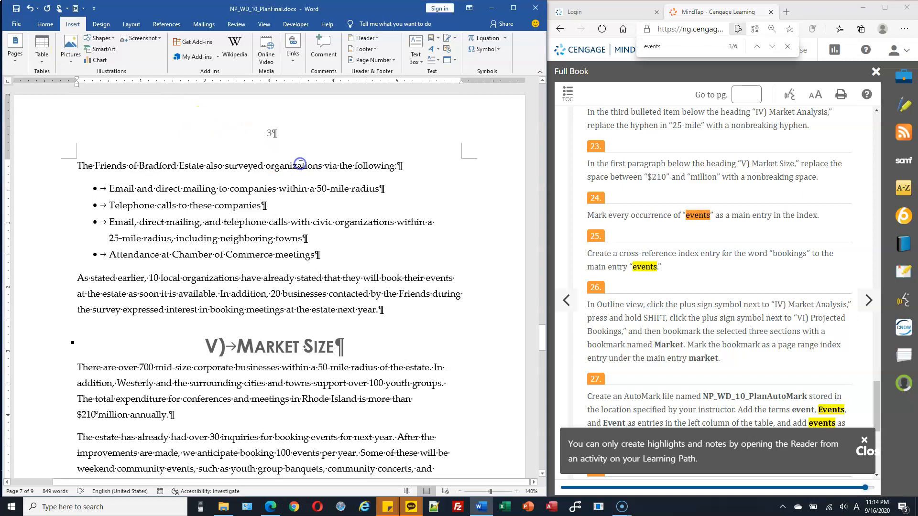
pyautogui.hotkey('ctrl', 'f')
pyautogui.click(299, 164)
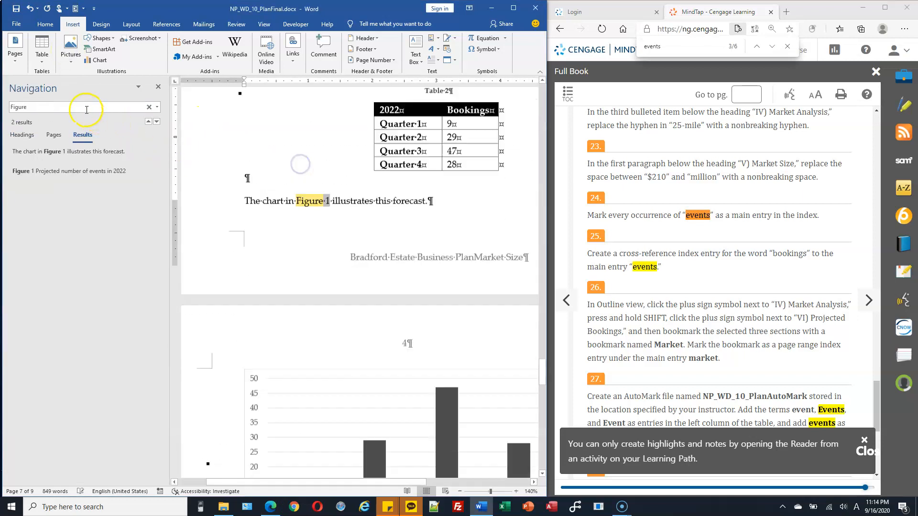
pyautogui.click(86, 110)
pyautogui.press('Return')
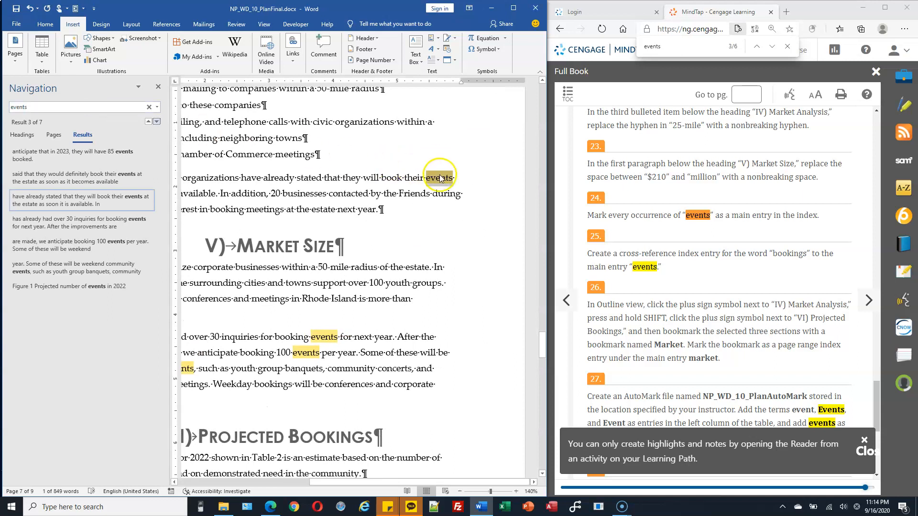
pyautogui.click(169, 25)
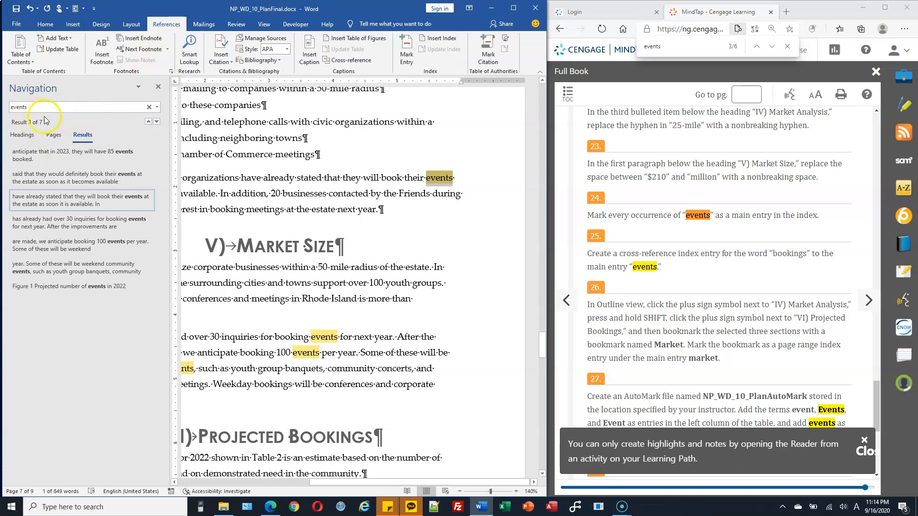
pyautogui.click(169, 25)
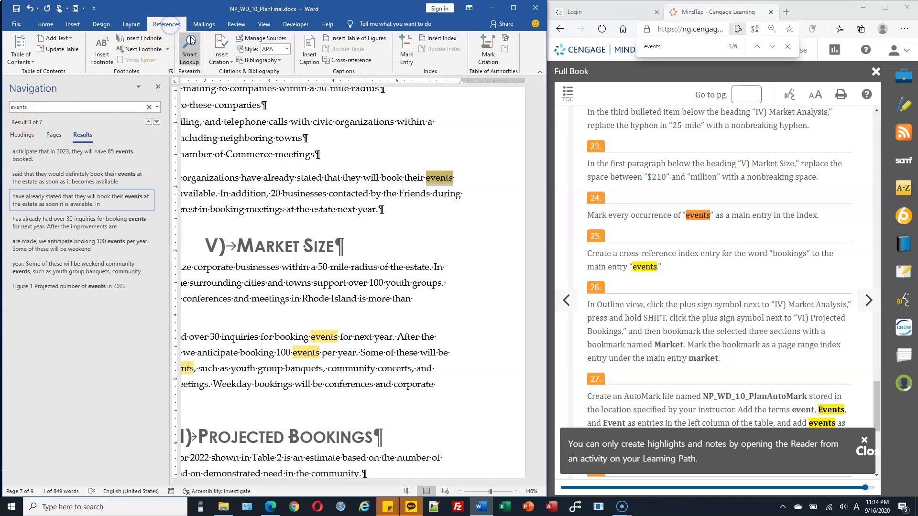
pyautogui.click(407, 52)
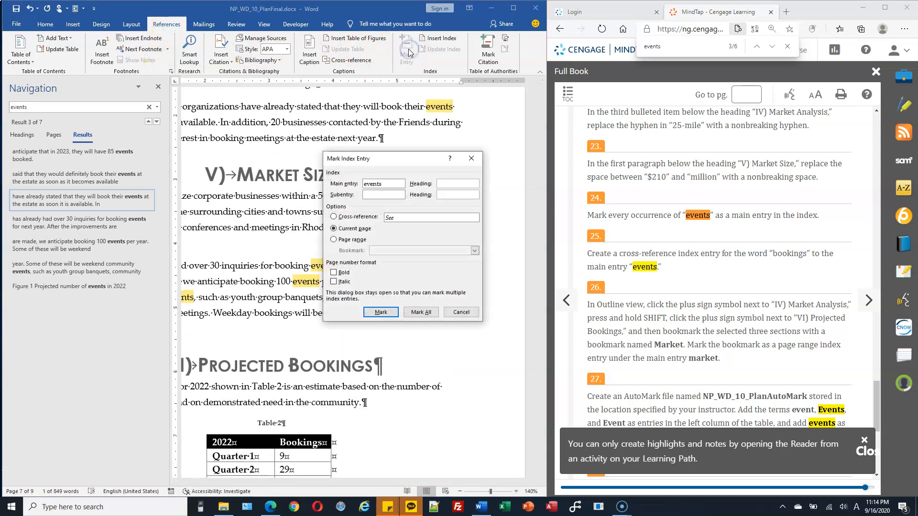
pyautogui.click(400, 184)
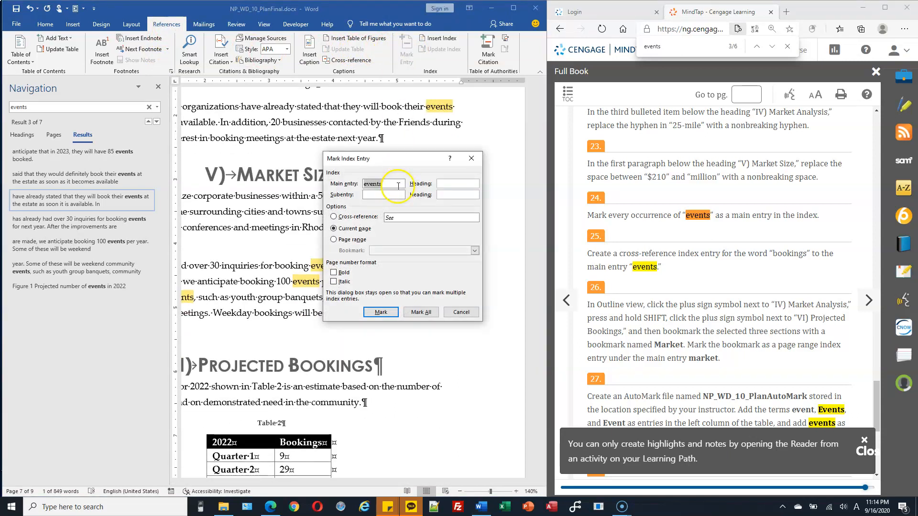
pyautogui.click(421, 313)
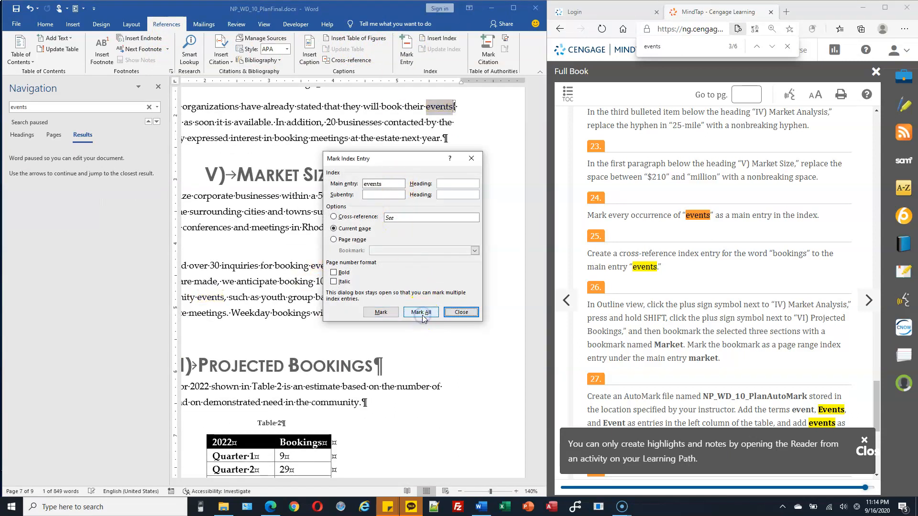
# Read textbook step 25 about the cross-reference index entry for the word "bookings".
pyautogui.click(721, 233)
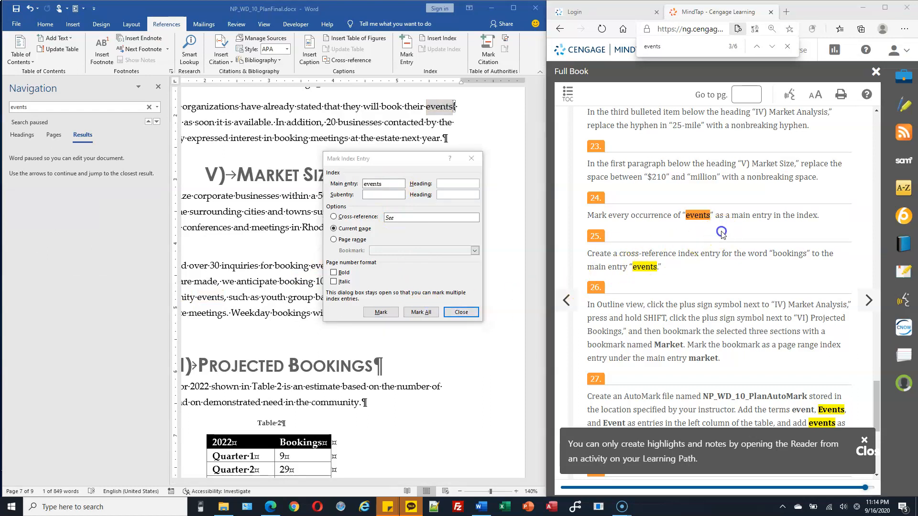
pyautogui.click(621, 254)
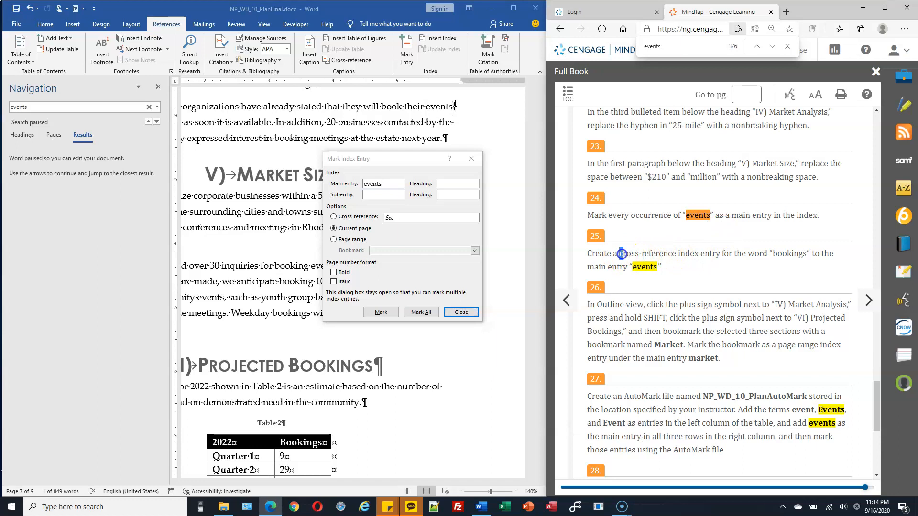
pyautogui.moveTo(621, 254); pyautogui.dragTo(694, 253)
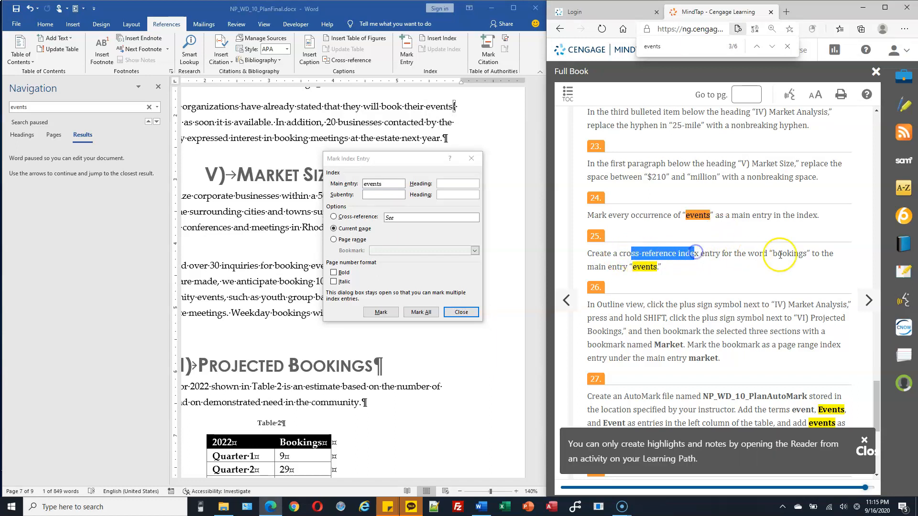
pyautogui.doubleClick(790, 254)
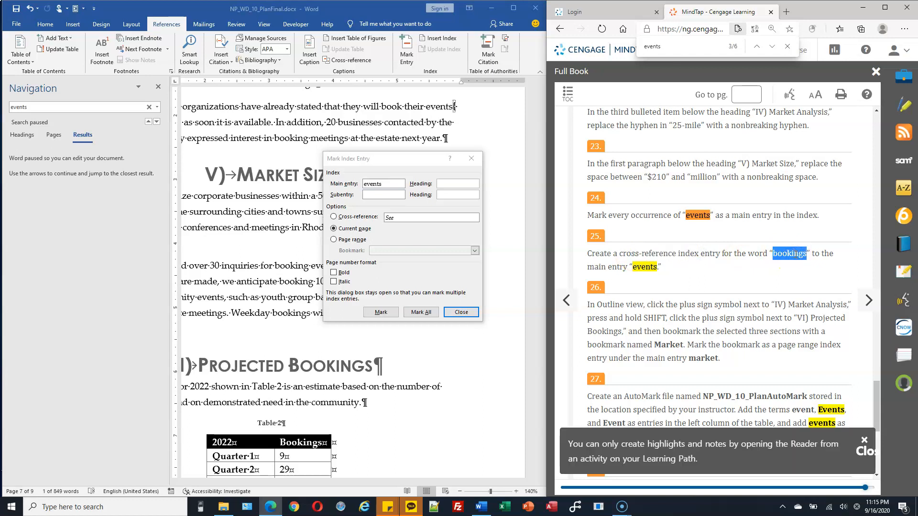
# Find "bookings" in the document and mark an index entry there with main entry "events" and cross-reference "See booking".
pyautogui.click(426, 205)
pyautogui.click(41, 110)
pyautogui.doubleClick(33, 106)
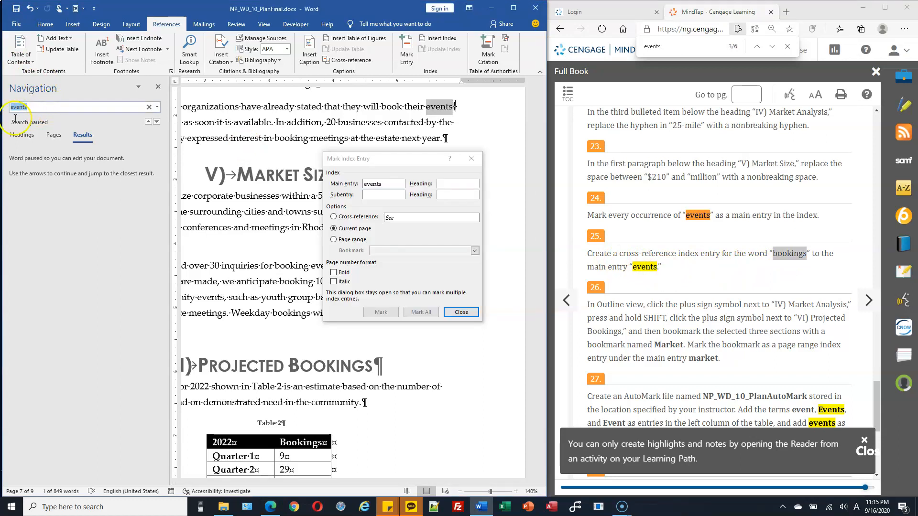
pyautogui.write('bookings')
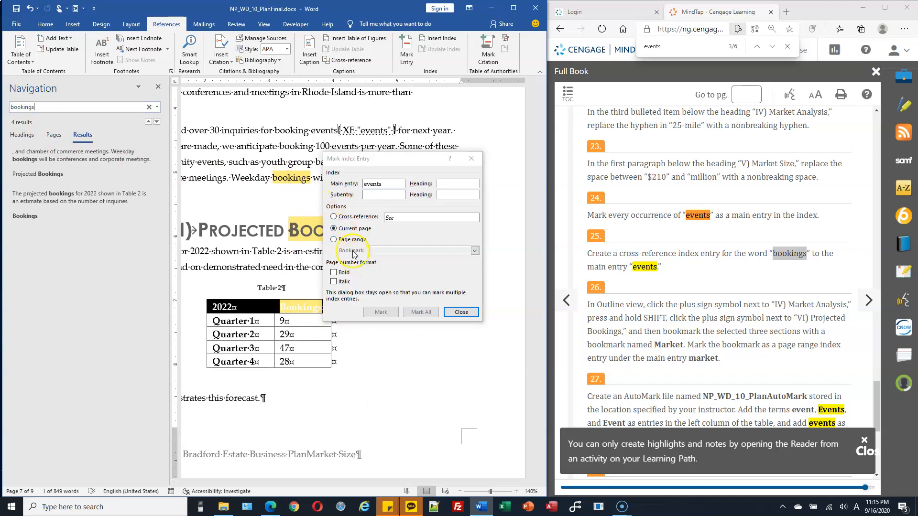
pyautogui.click(348, 219)
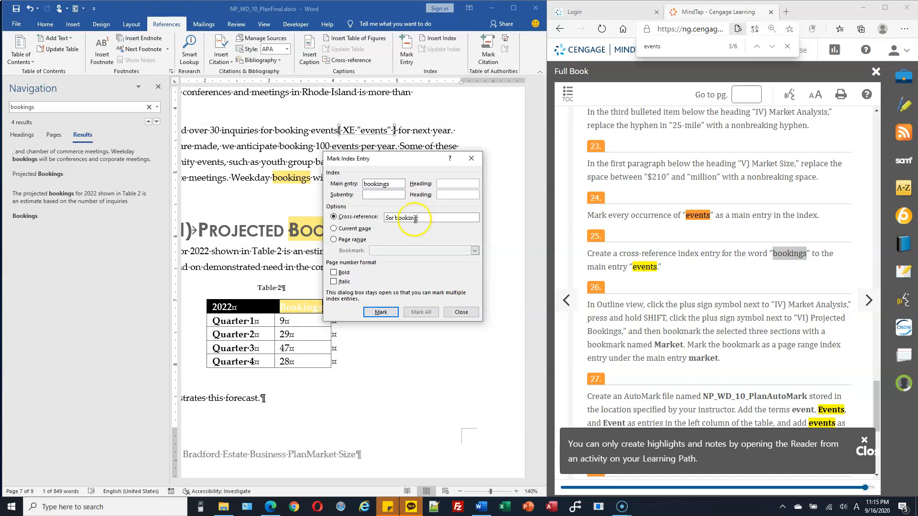
pyautogui.moveTo(398, 183); pyautogui.dragTo(357, 188)
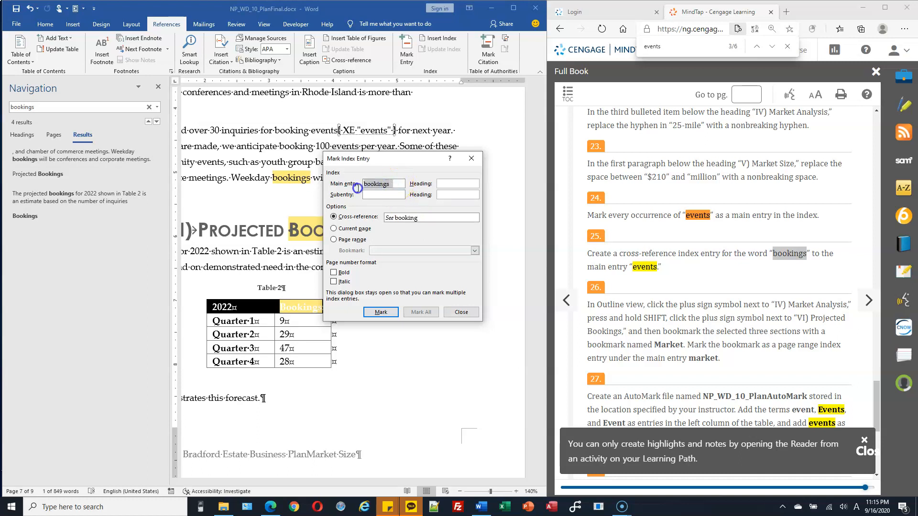
pyautogui.write('events')
pyautogui.click(380, 312)
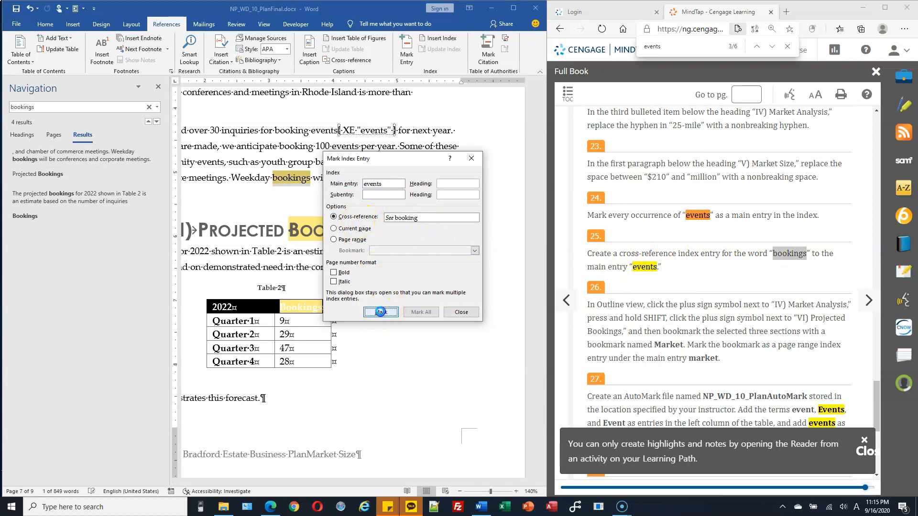
# Move the Mark Index Entry dialog aside, view textbook step 26, and close both the Navigation pane and the dialog.
pyautogui.moveTo(416, 159); pyautogui.dragTo(459, 80)
pyautogui.scroll(-4, 732, 274)
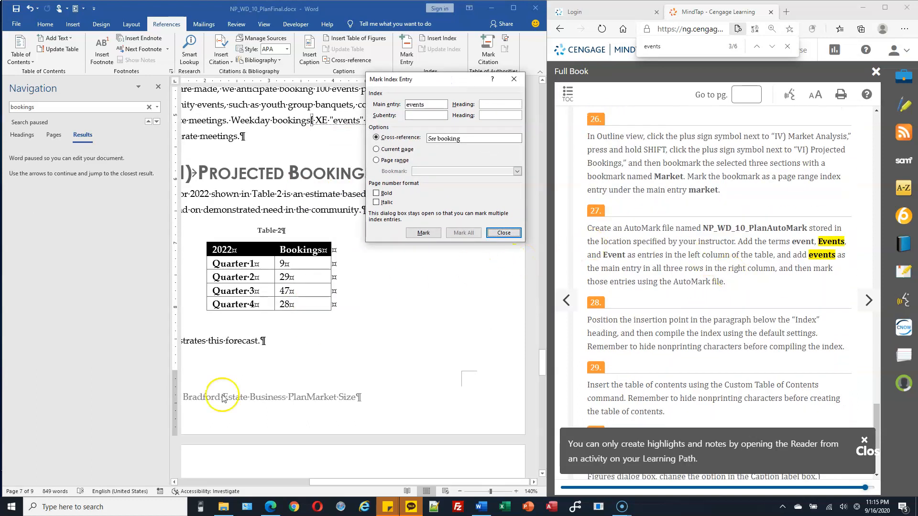
pyautogui.click(19, 494)
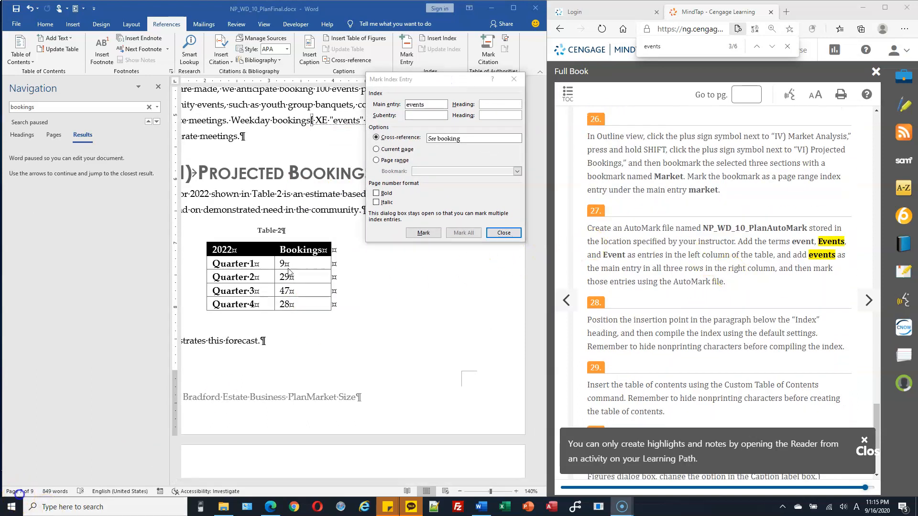
pyautogui.click(158, 87)
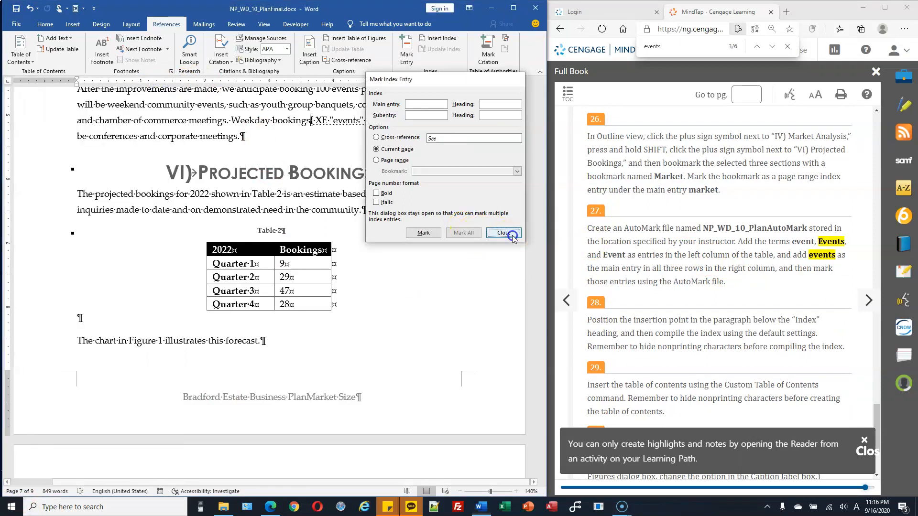
pyautogui.click(504, 233)
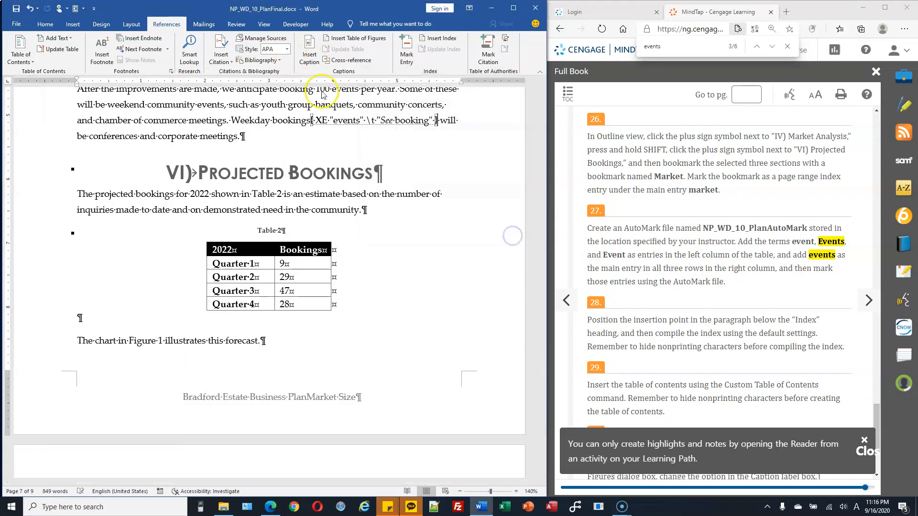
# Switch the business plan to Outline view and show only level 1 headings.
pyautogui.click(265, 25)
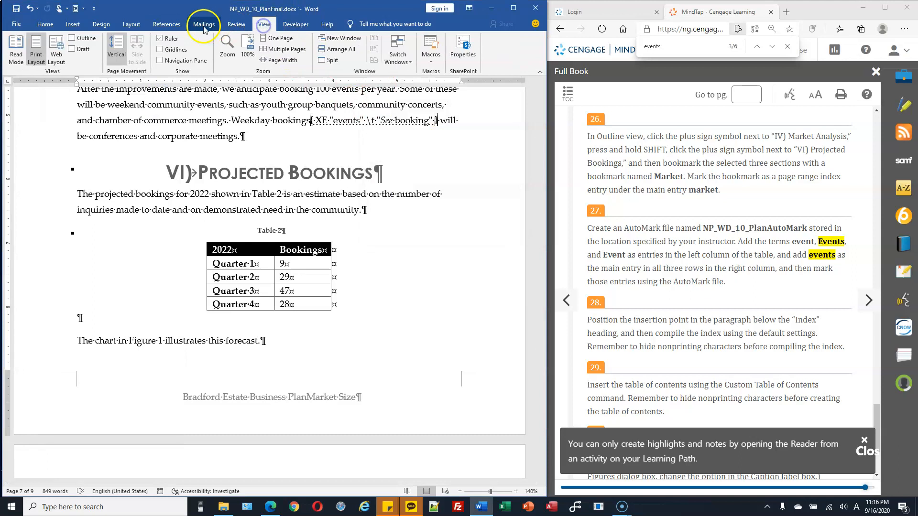
pyautogui.click(84, 41)
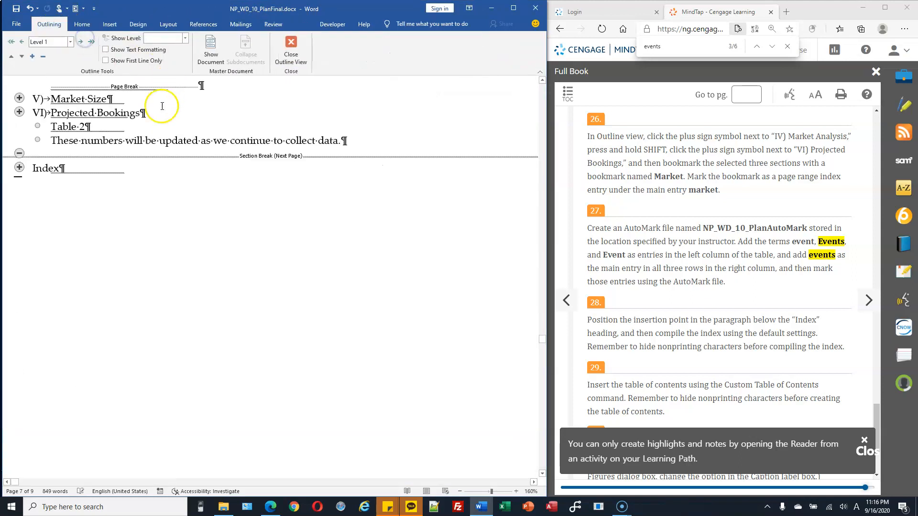
pyautogui.click(184, 38)
pyautogui.click(174, 49)
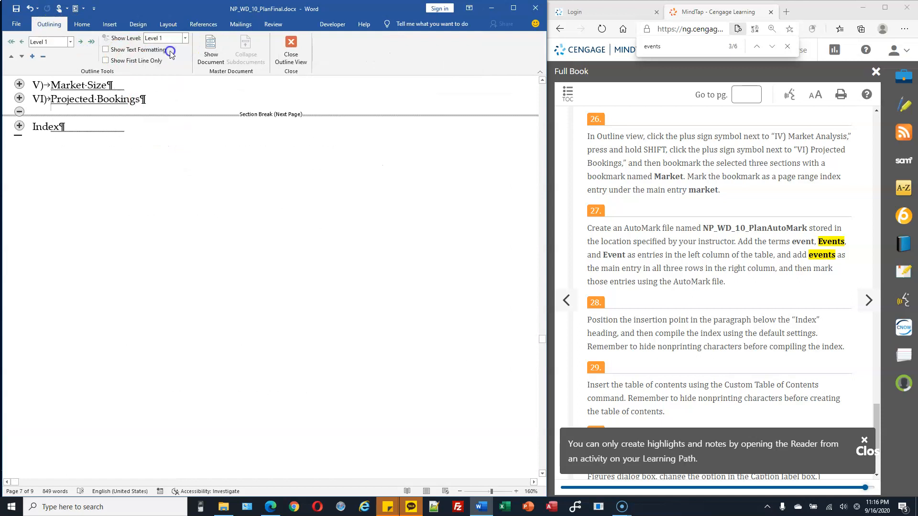
pyautogui.scroll(2, 187, 159)
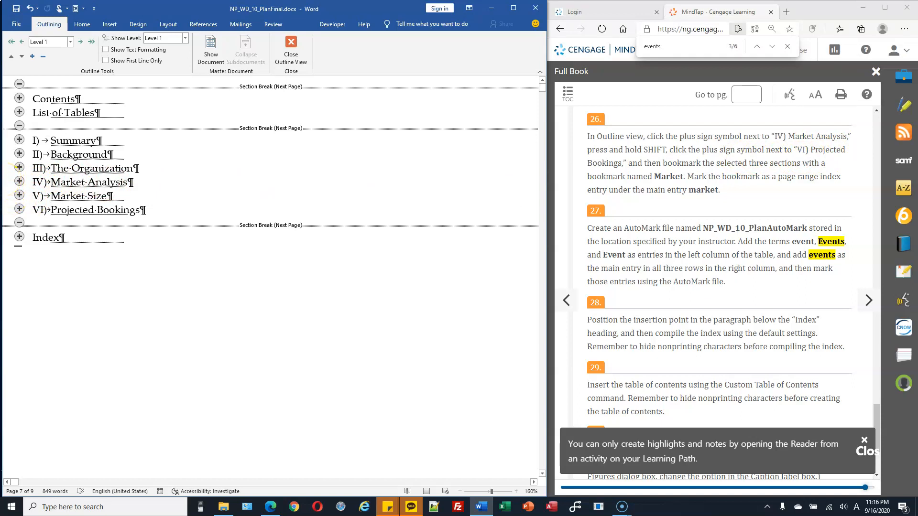
# Select the sections from "IV) Market Analysis" through "VI) Projected Bookings" and bookmark them with the name Market.
pyautogui.click(20, 181)
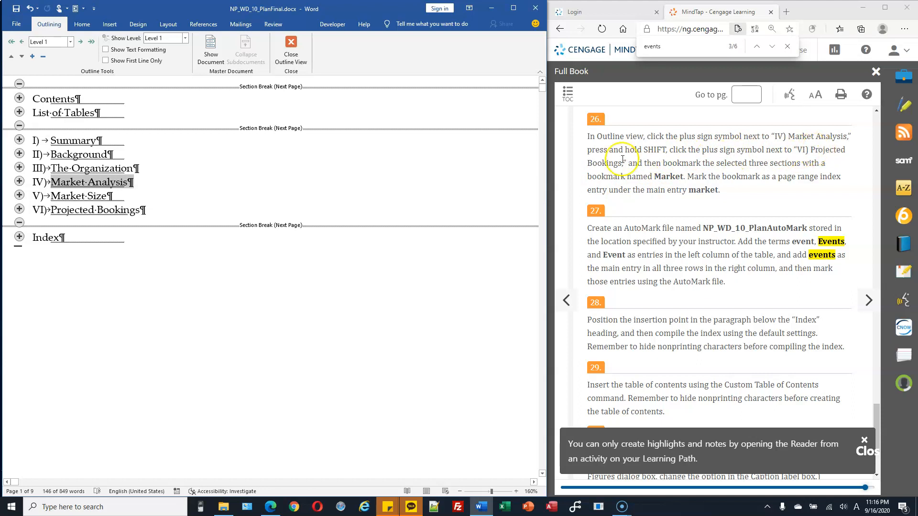
pyautogui.keyDown('shift'); pyautogui.click(20, 209); pyautogui.keyUp('shift')
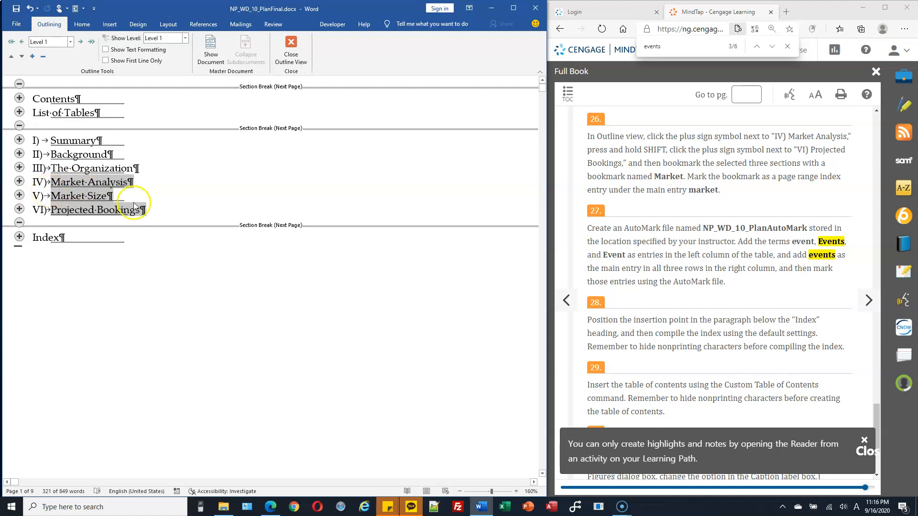
pyautogui.click(200, 248)
pyautogui.moveTo(9, 180); pyautogui.dragTo(144, 214)
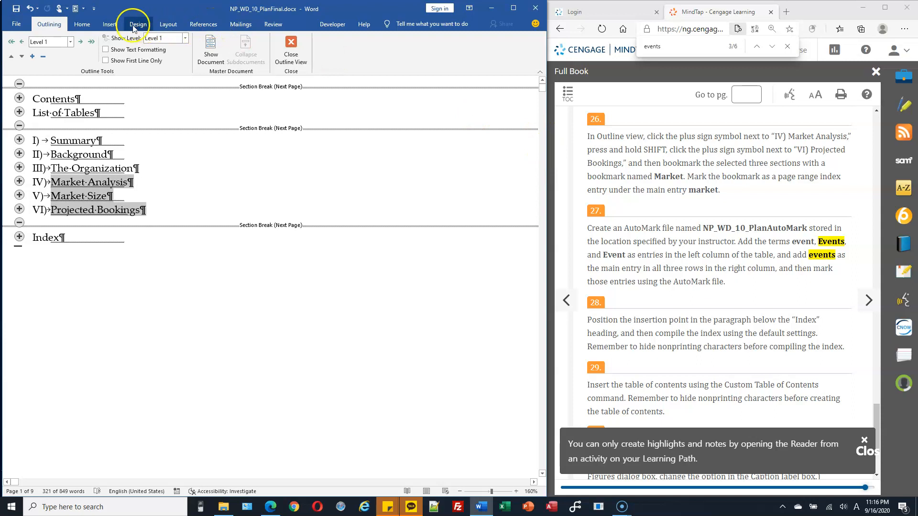
pyautogui.click(109, 25)
pyautogui.click(293, 62)
pyautogui.click(293, 63)
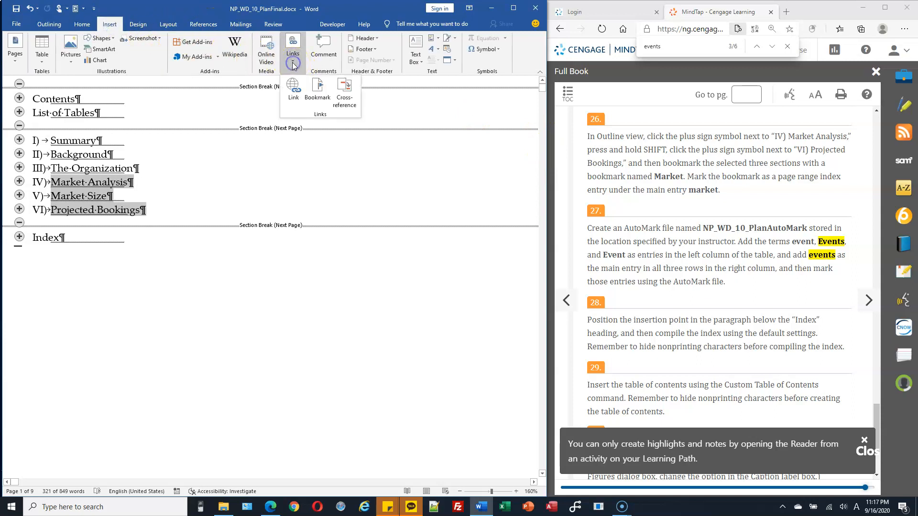
pyautogui.click(315, 98)
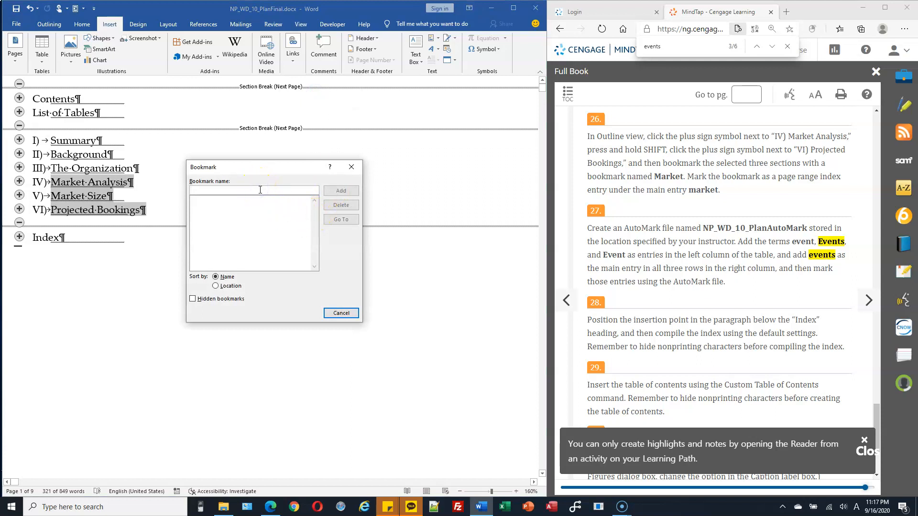
pyautogui.write('Market')
pyautogui.click(347, 191)
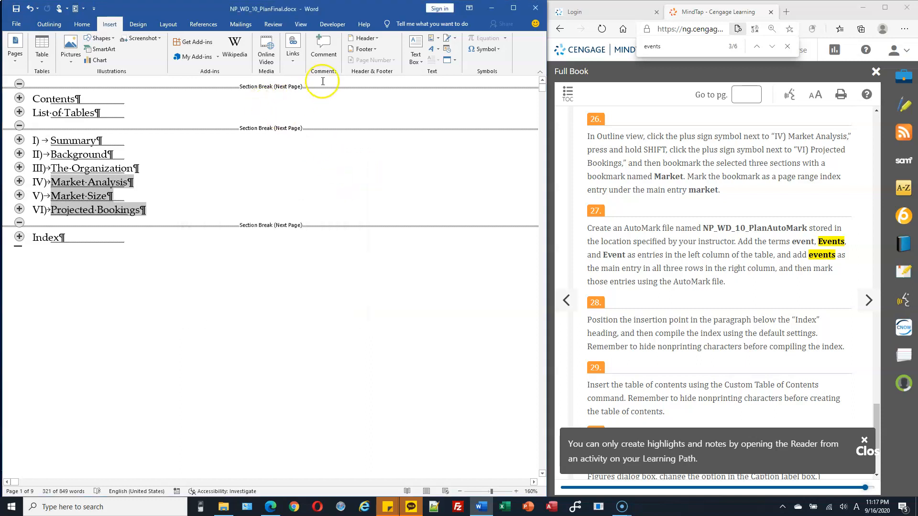
# Mark the three selected sections as a page range index entry "Market Analysis" using the Market bookmark, and save the document.
pyautogui.click(204, 24)
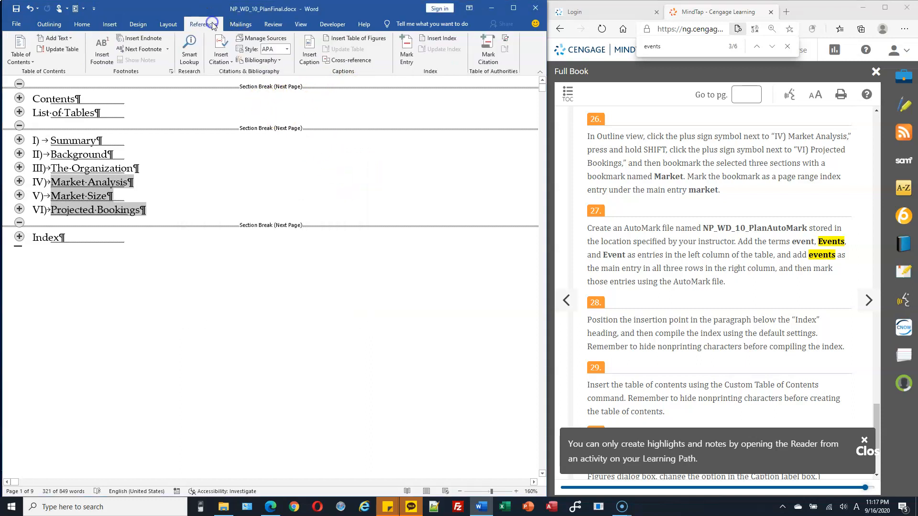
pyautogui.click(407, 48)
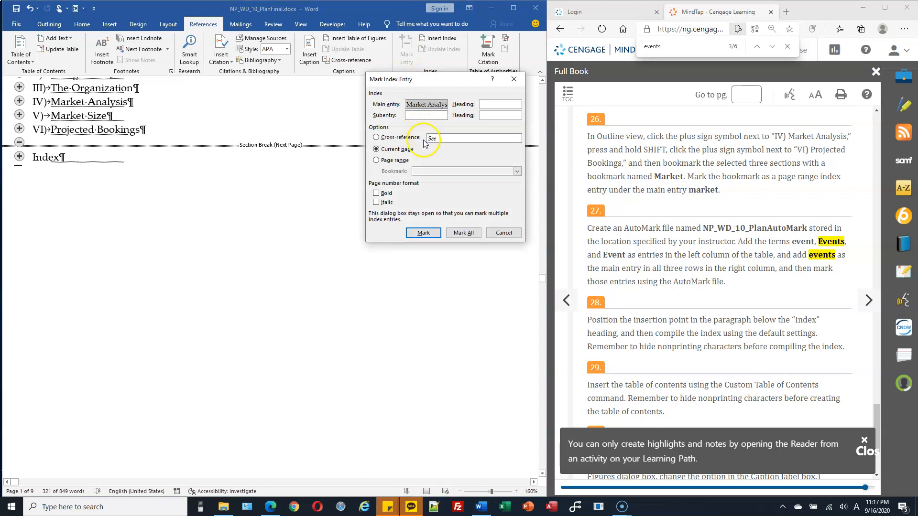
pyautogui.click(394, 160)
pyautogui.click(506, 171)
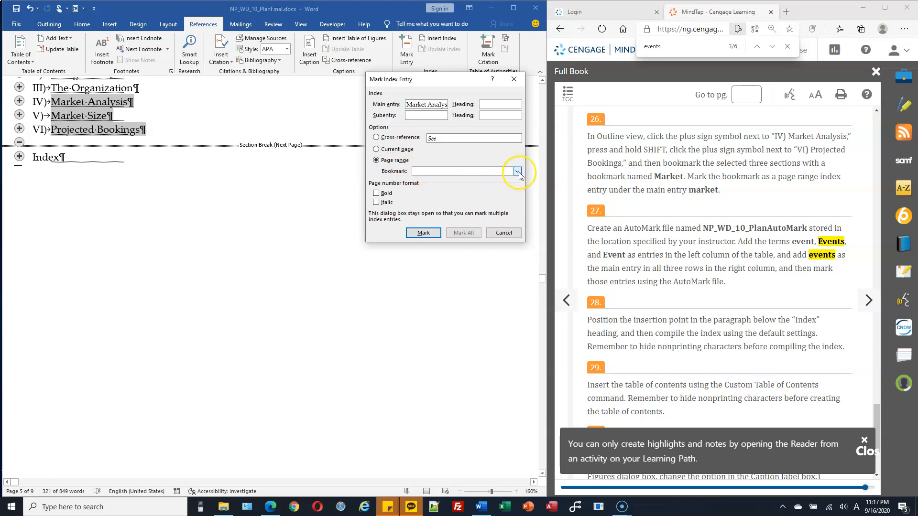
pyautogui.click(518, 171)
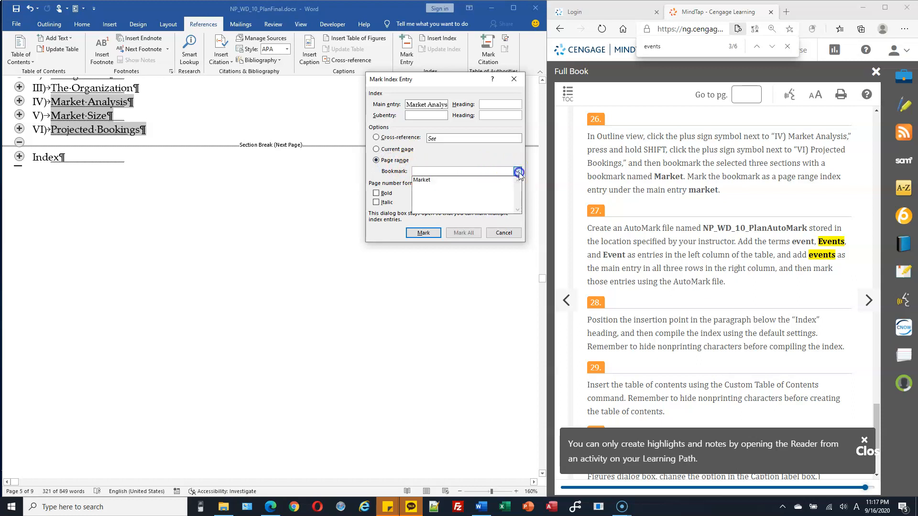
pyautogui.click(435, 181)
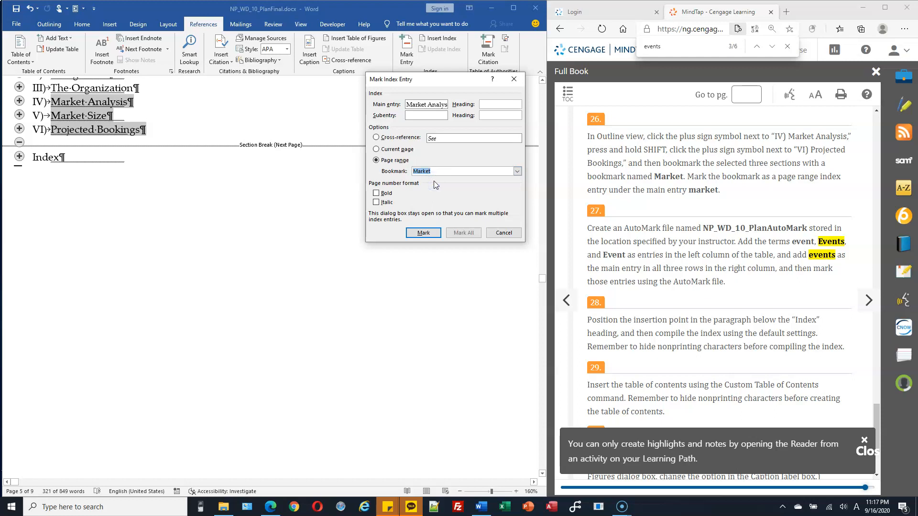
pyautogui.click(423, 233)
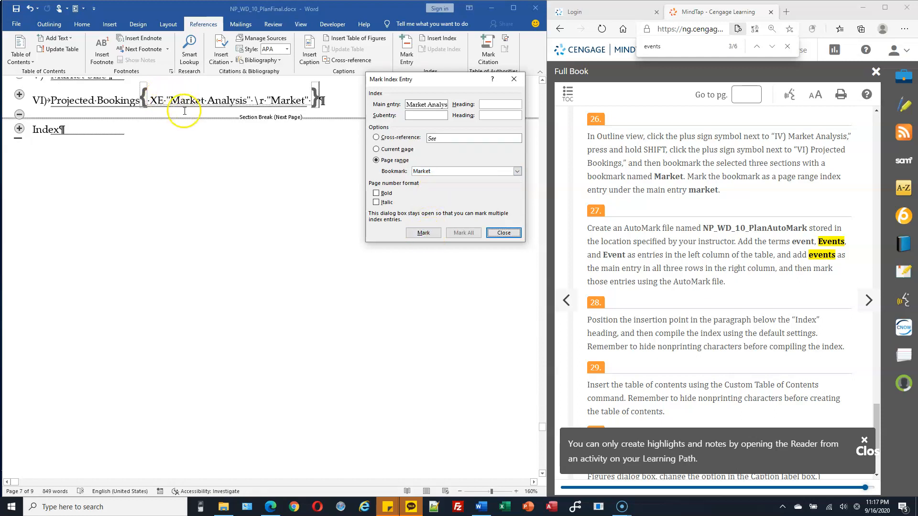
pyautogui.scroll(3, 201, 124)
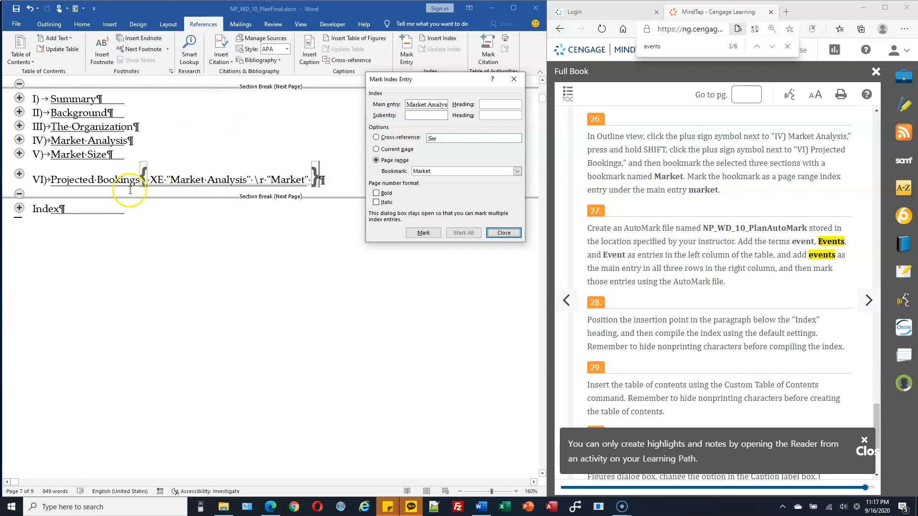
pyautogui.click(505, 233)
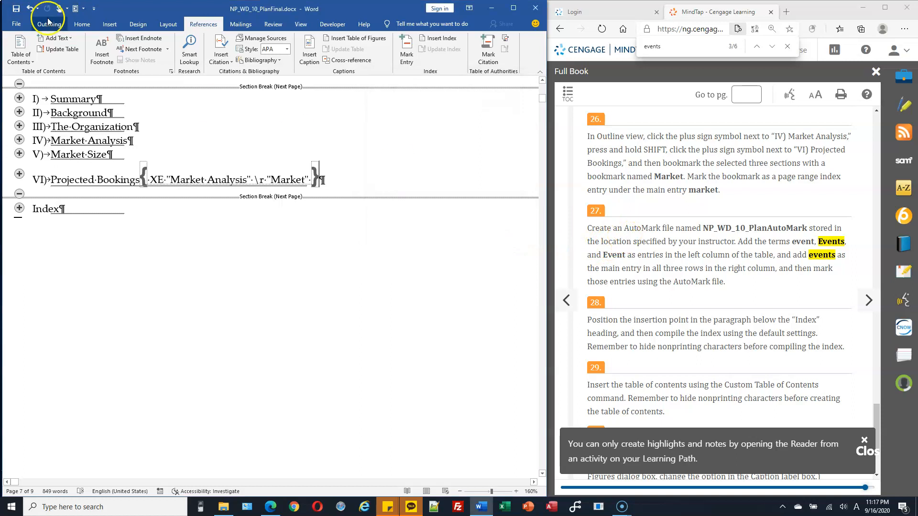
pyautogui.click(14, 10)
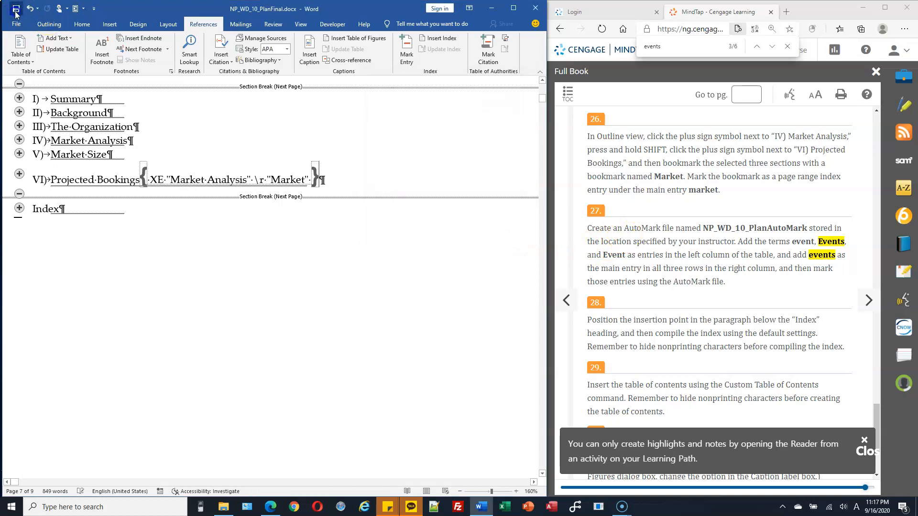
# View textbook step 27 and select the AutoMark file name NP_WD_10_PlanAutoMark in it.
pyautogui.scroll(-1, 606, 221)
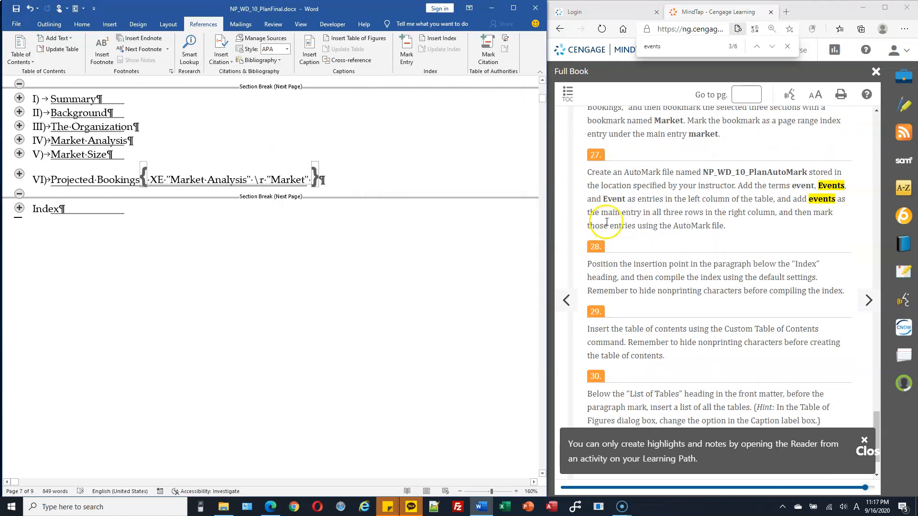
pyautogui.doubleClick(625, 173)
pyautogui.moveTo(703, 172); pyautogui.dragTo(802, 174)
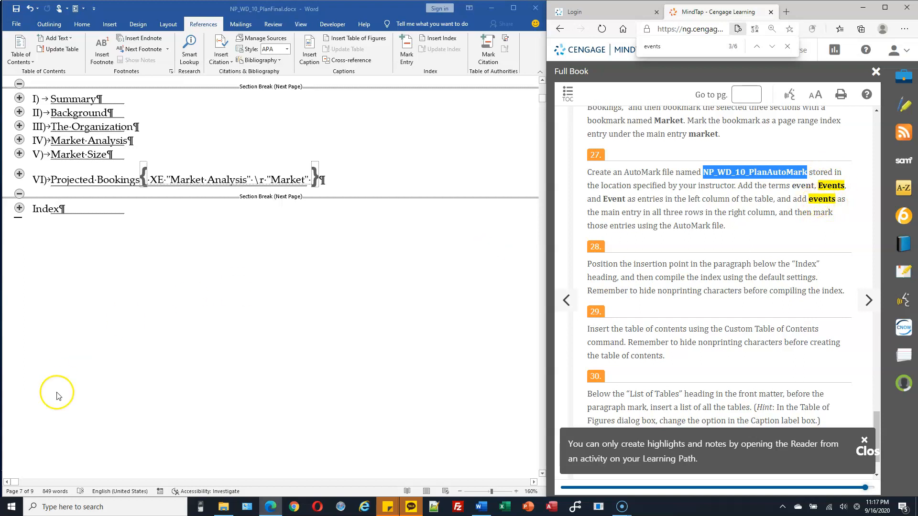
# Create a new blank document and insert a table with two columns and three rows.
pyautogui.click(18, 29)
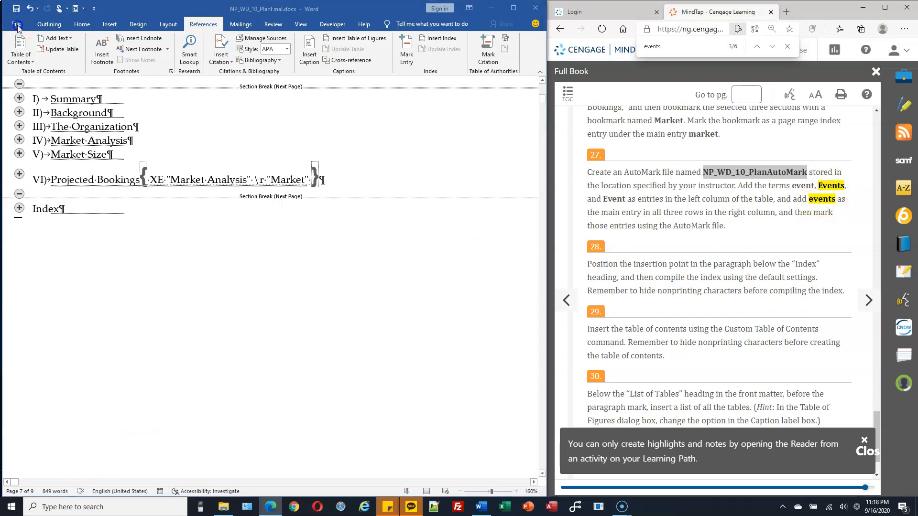
pyautogui.click(17, 27)
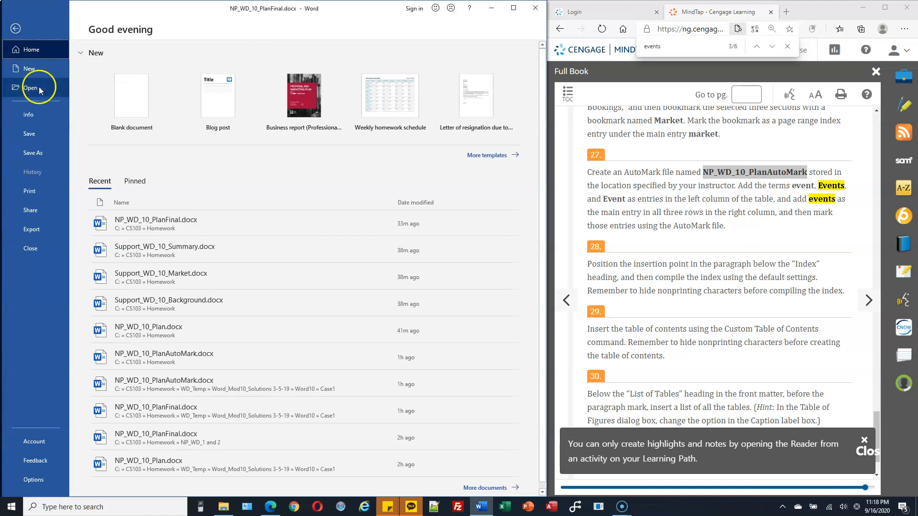
pyautogui.click(123, 103)
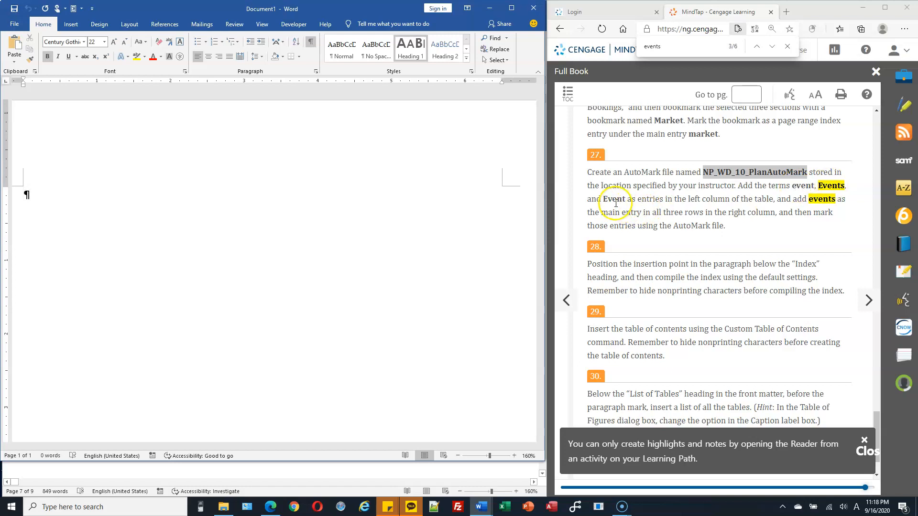
pyautogui.click(70, 25)
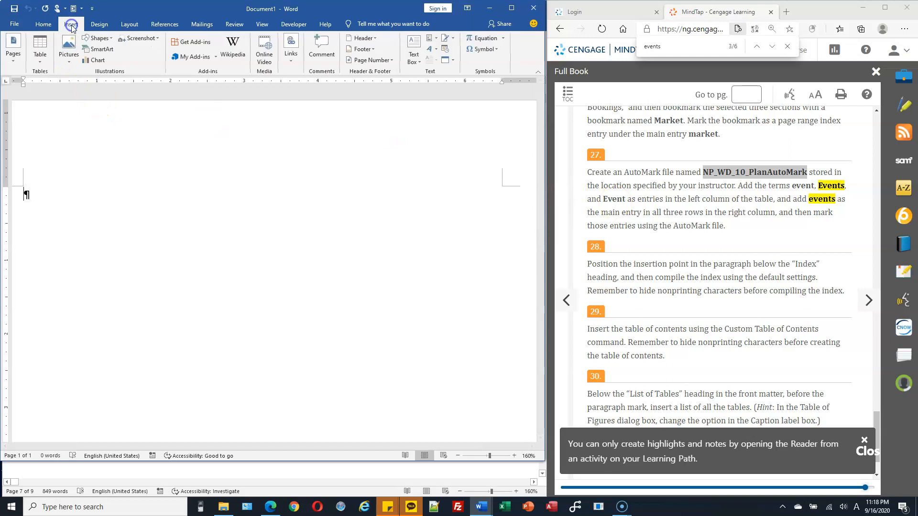
pyautogui.click(40, 47)
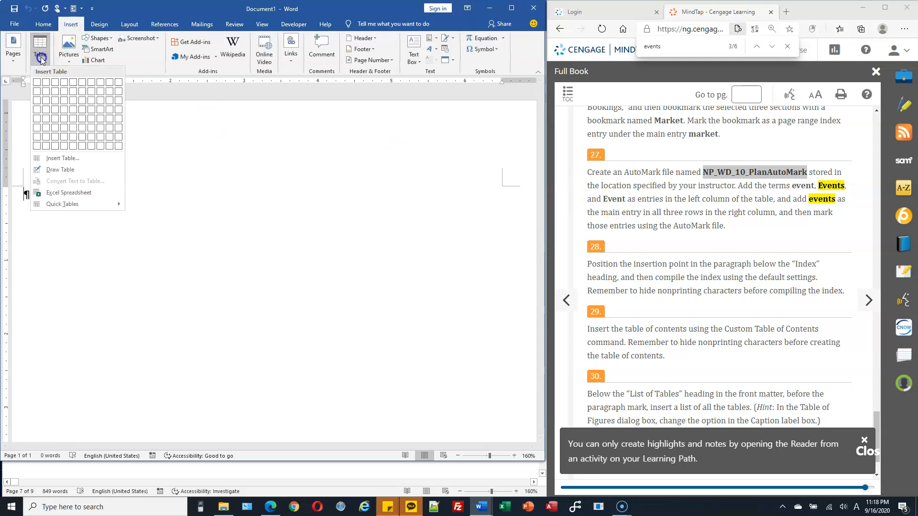
pyautogui.click(49, 101)
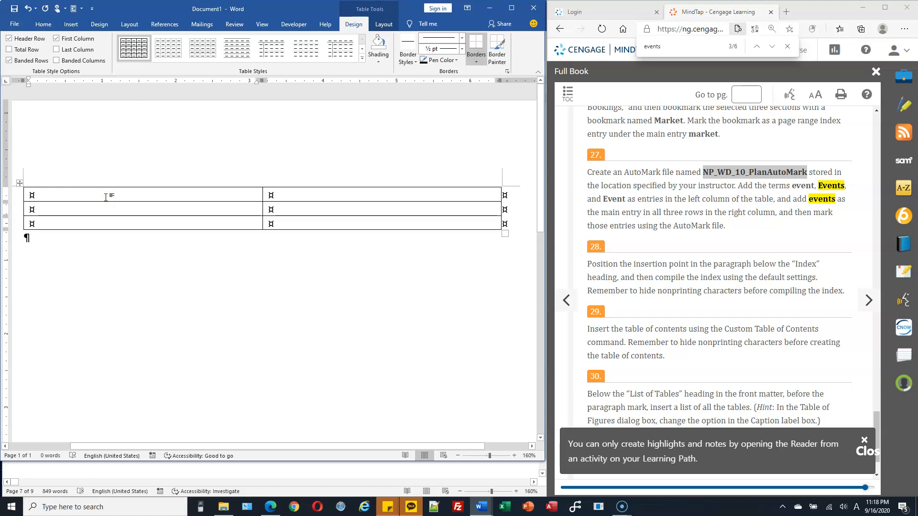
# Fill the table's left column with the terms "event", "Events" and "Event", one per row.
pyautogui.write('event')
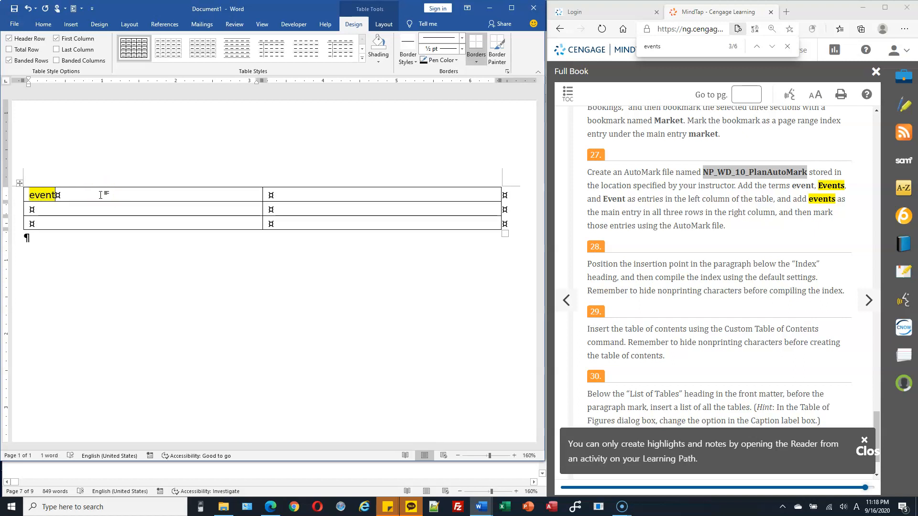
pyautogui.click(48, 209)
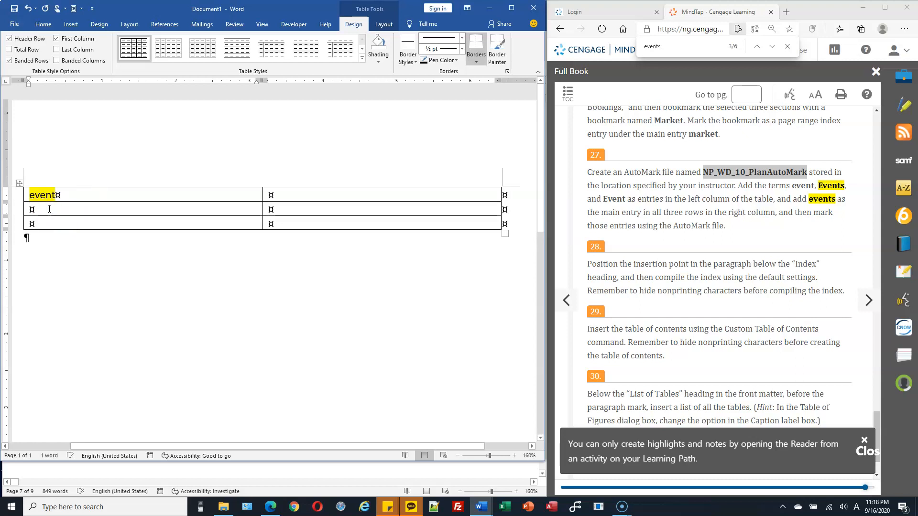
pyautogui.write('Event')
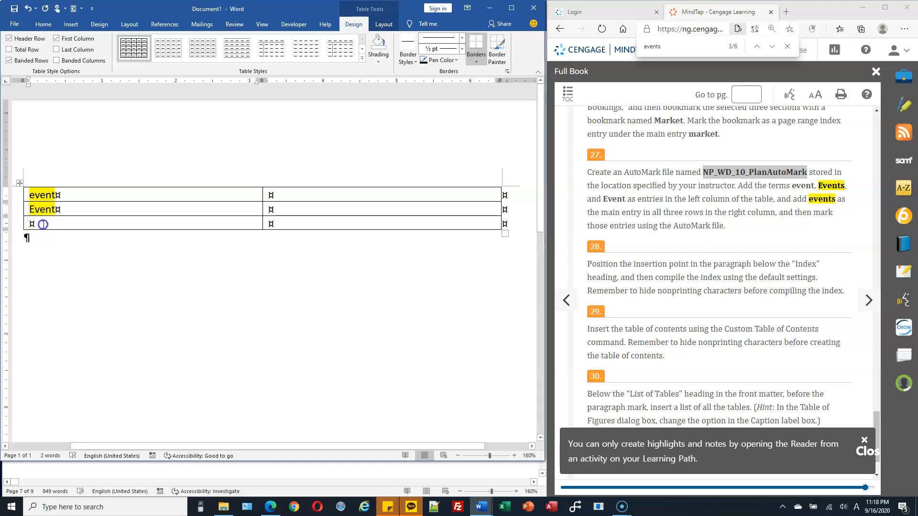
pyautogui.write('Event')
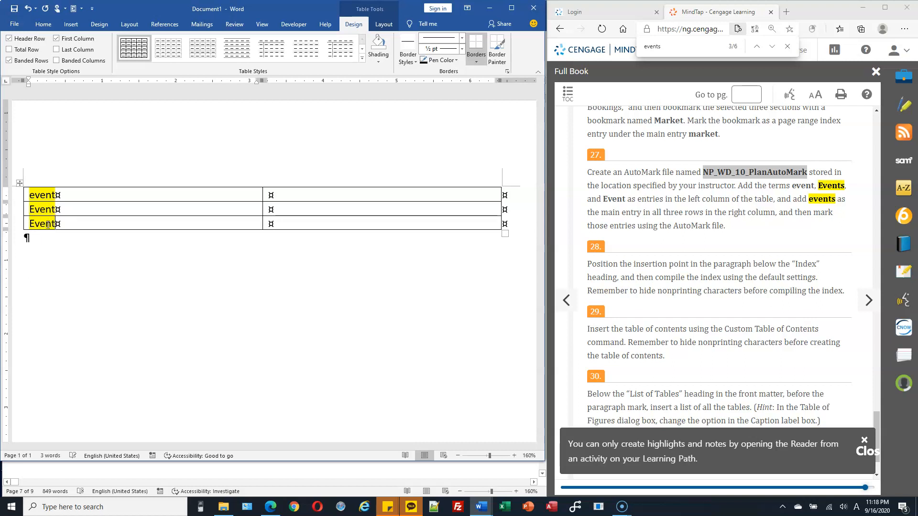
pyautogui.click(52, 220)
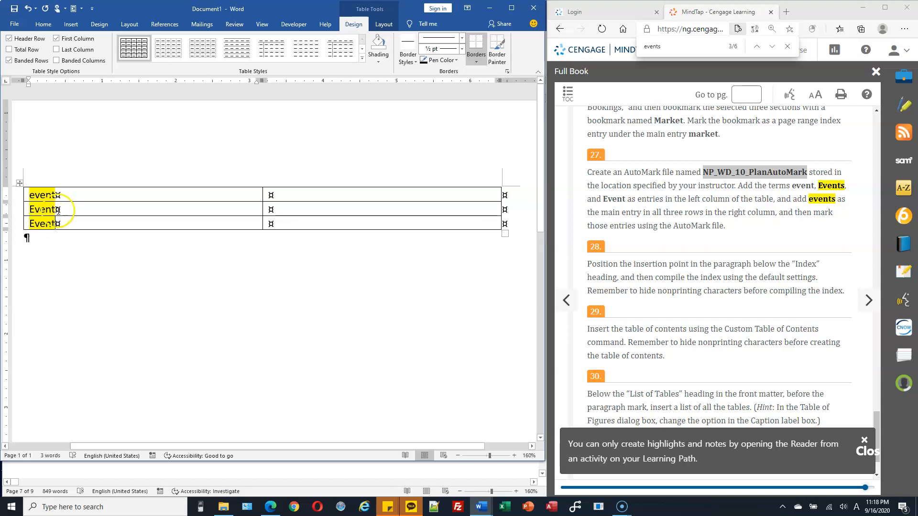
pyautogui.write('s')
# Remove the yellow text highlighting from the whole table.
pyautogui.hotkey('ctrl', 'a')
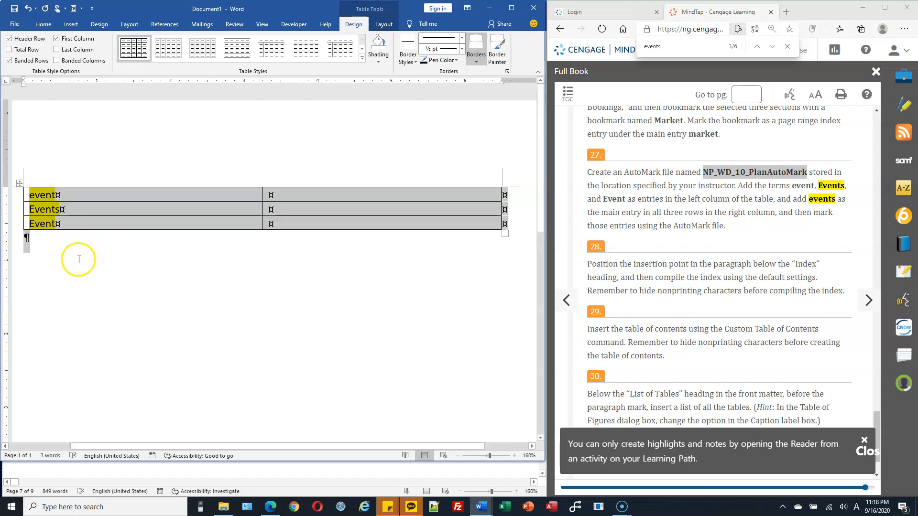
pyautogui.click(43, 24)
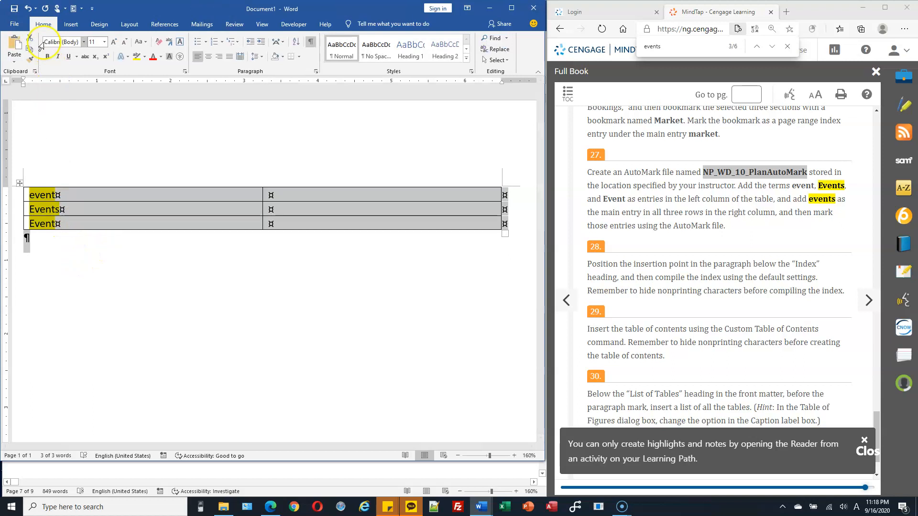
pyautogui.click(144, 57)
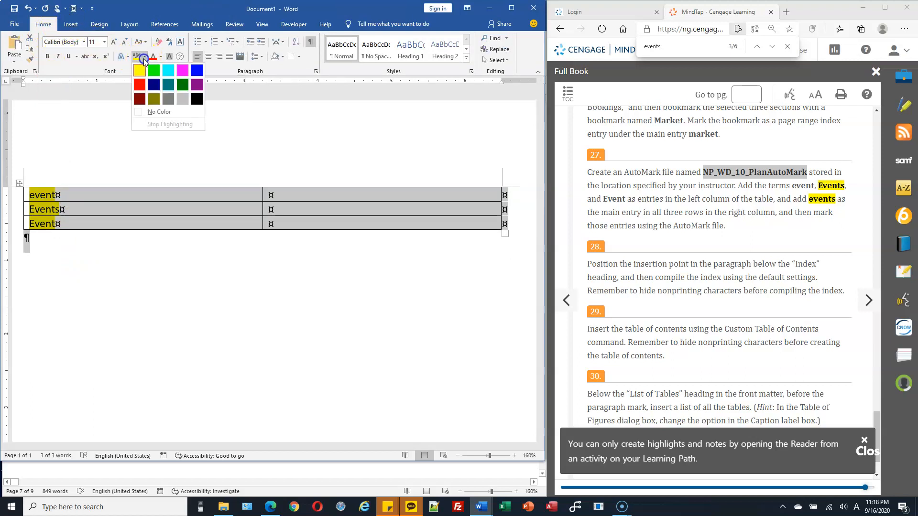
pyautogui.click(175, 115)
# Enter "events" in lowercase in all three rows of the table's right column.
pyautogui.click(295, 196)
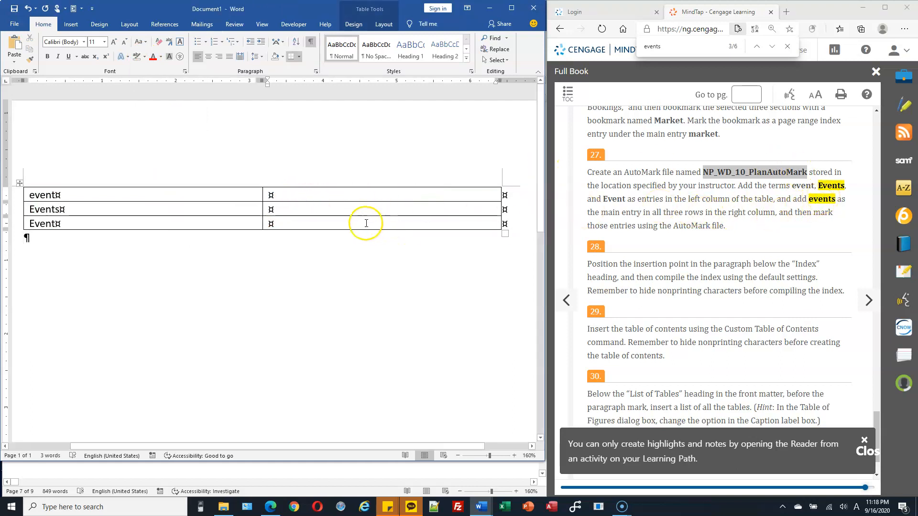
pyautogui.write('ev')
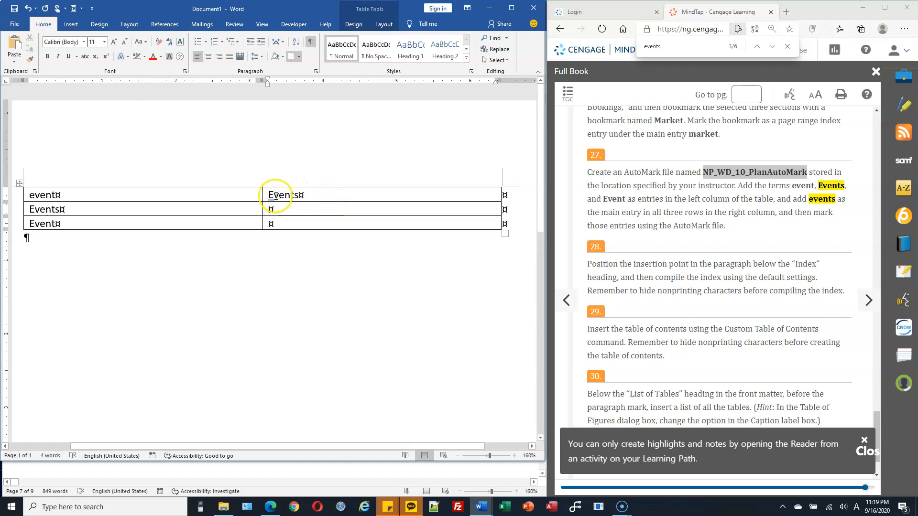
pyautogui.press('BackSpace')
pyautogui.write('e')
pyautogui.click(284, 210)
pyautogui.write('ev')
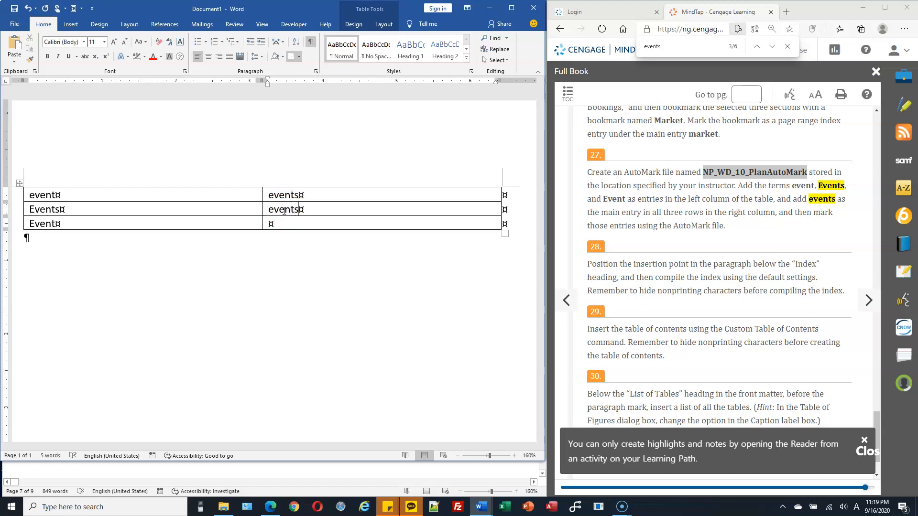
pyautogui.click(289, 219)
pyautogui.write('events')
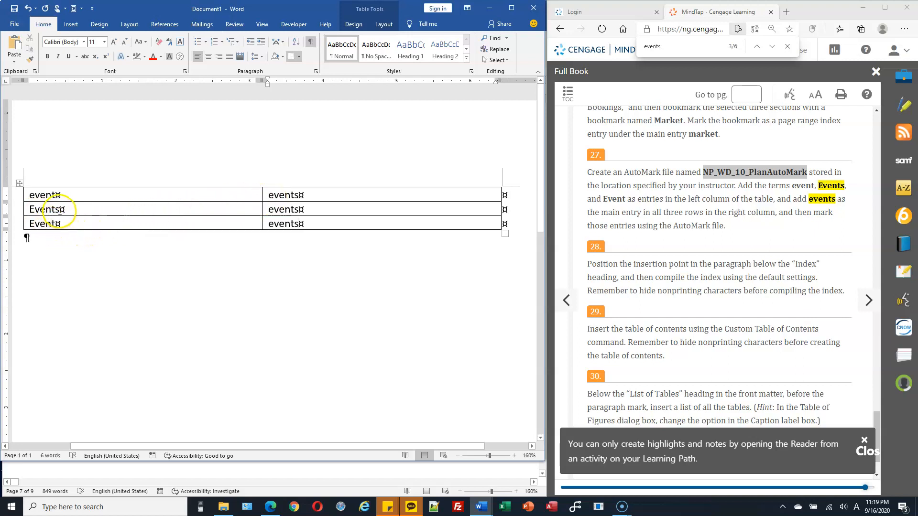
pyautogui.click(56, 223)
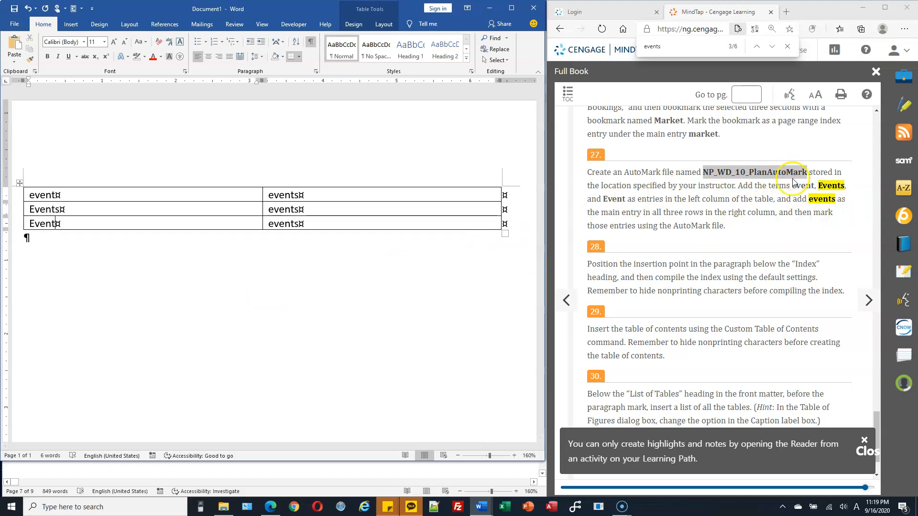
# Save the new document as NP_WD_10_PlanAutoMark in the Homework folder of CS103 on Local Disk (C:), and close it.
pyautogui.click(14, 26)
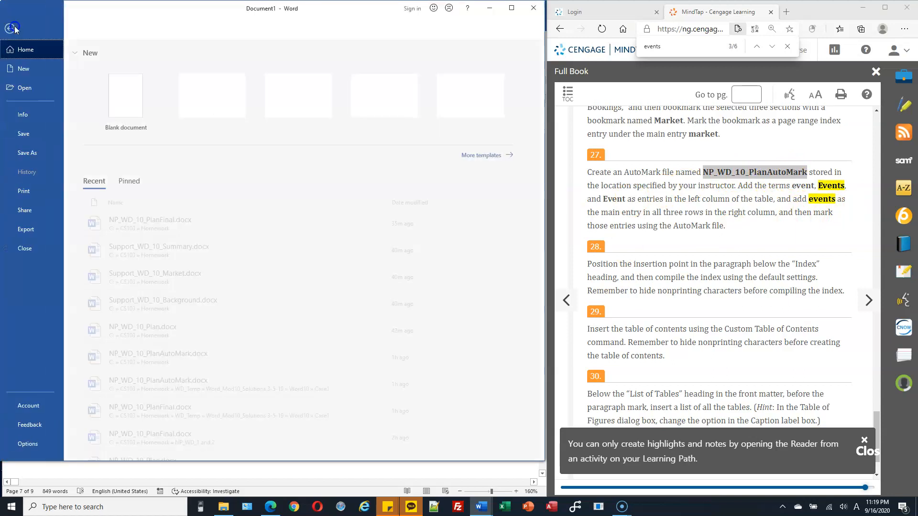
pyautogui.click(42, 158)
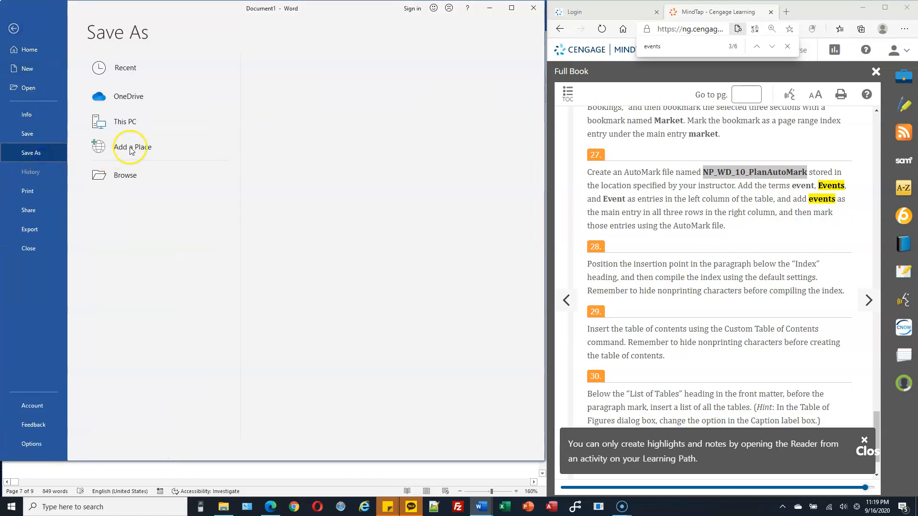
pyautogui.click(138, 123)
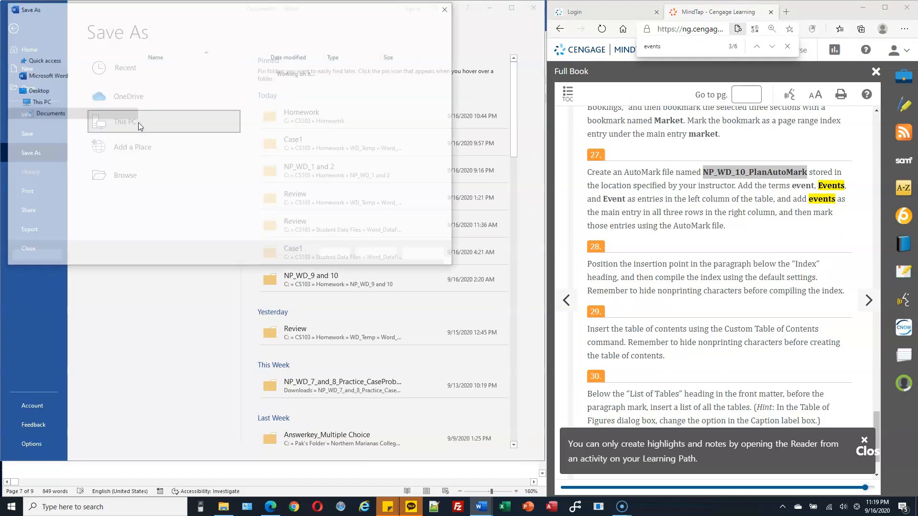
pyautogui.moveTo(131, 111); pyautogui.dragTo(125, 159)
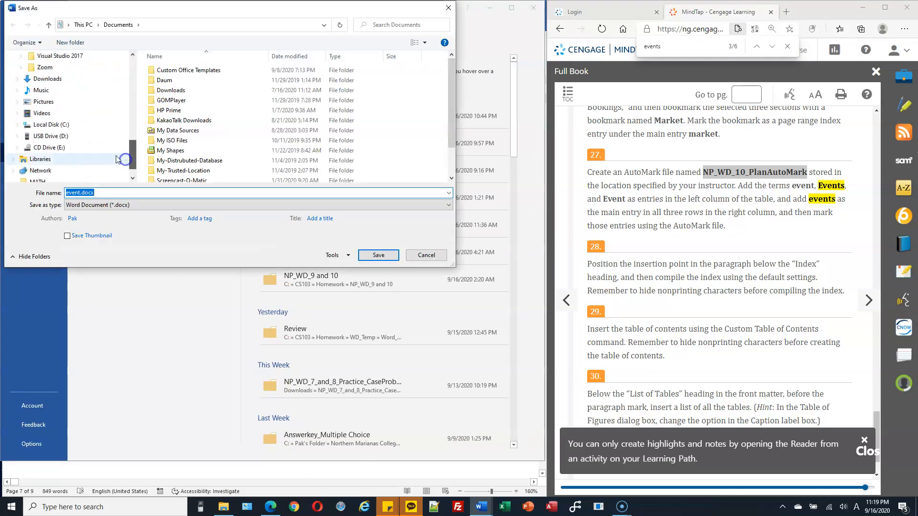
pyautogui.click(15, 125)
pyautogui.click(21, 67)
pyautogui.click(53, 79)
pyautogui.doubleClick(116, 191)
pyautogui.write('NP_WD_10_PlanAutoMark')
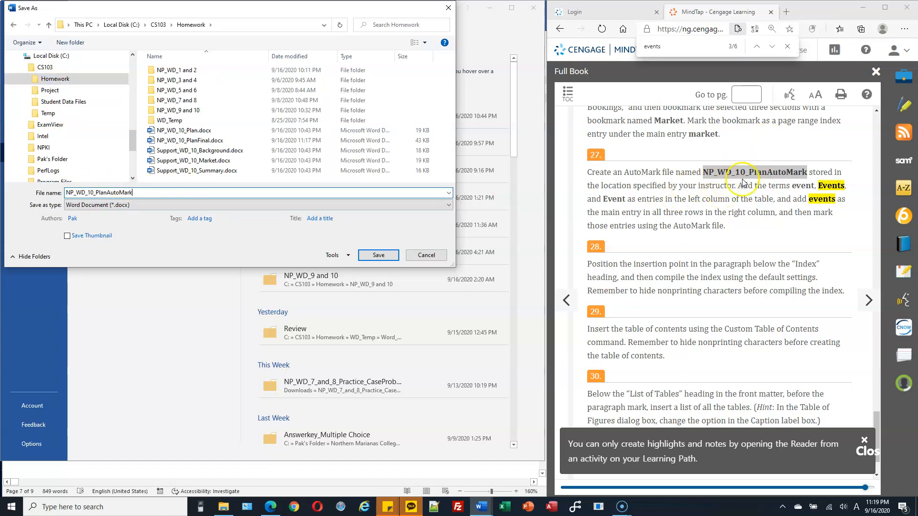
pyautogui.click(157, 194)
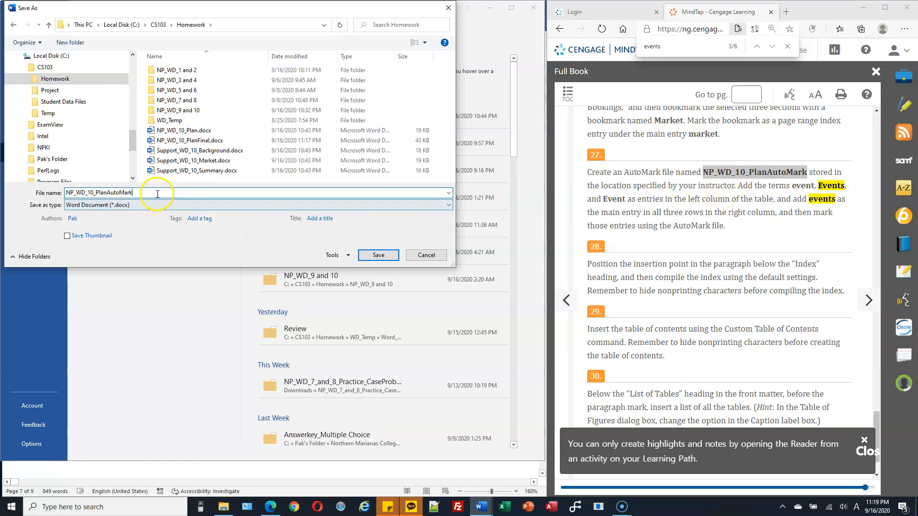
pyautogui.click(378, 256)
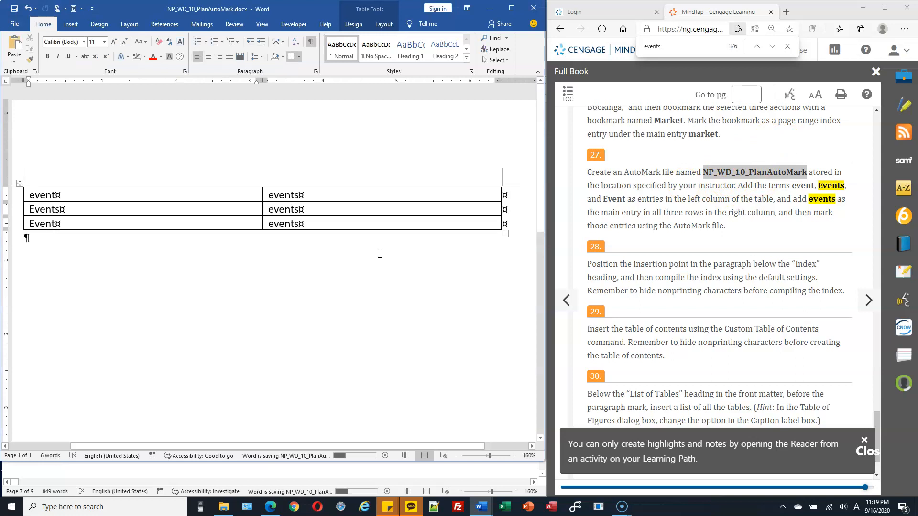
pyautogui.click(533, 8)
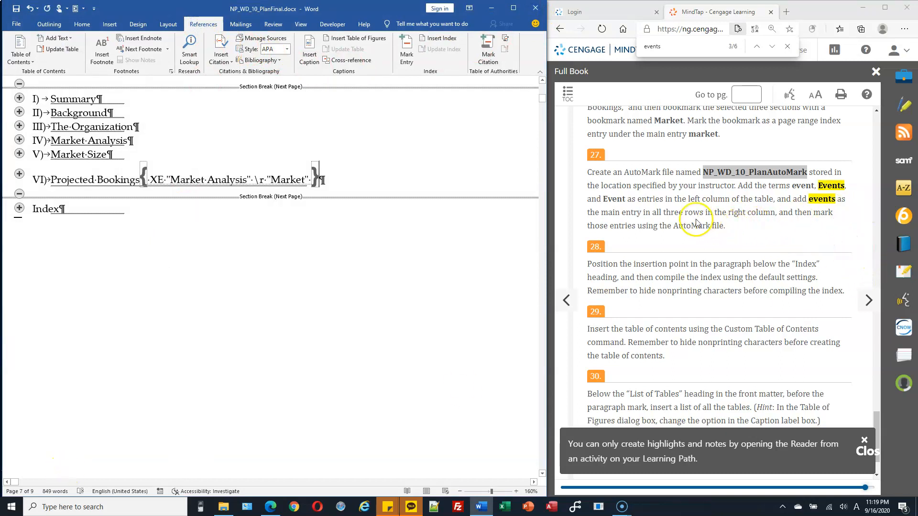
# Mark the index entries in NP_WD_10_PlanFinal automatically with the AutoMark file NP_WD_10_PlanAutoMark.docx.
pyautogui.moveTo(608, 226); pyautogui.dragTo(694, 225)
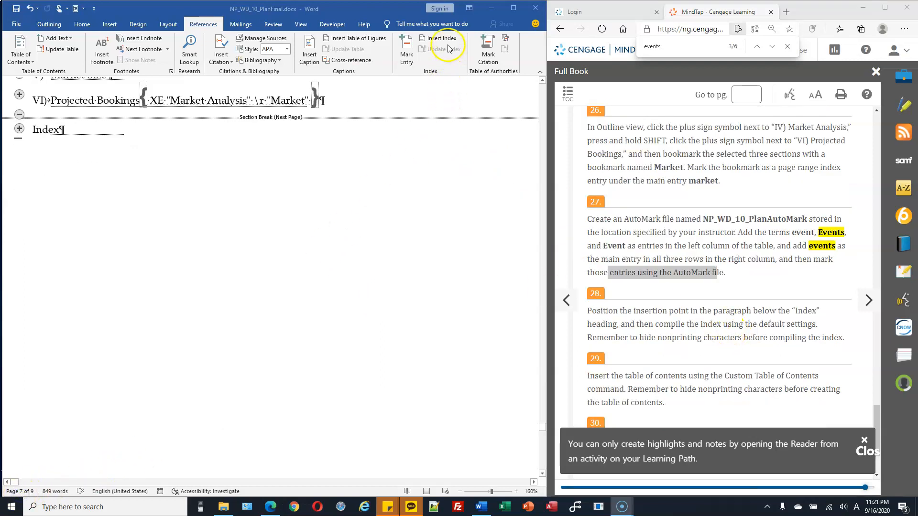
pyautogui.click(442, 42)
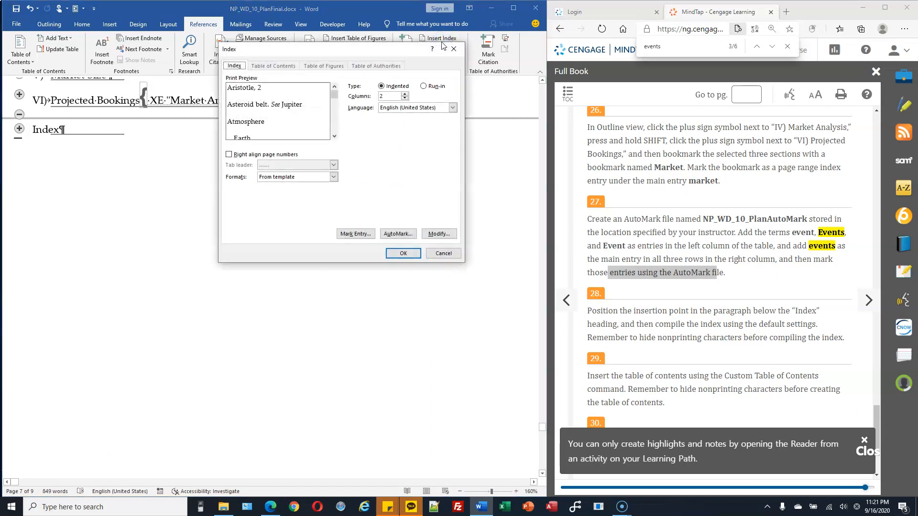
pyautogui.click(401, 235)
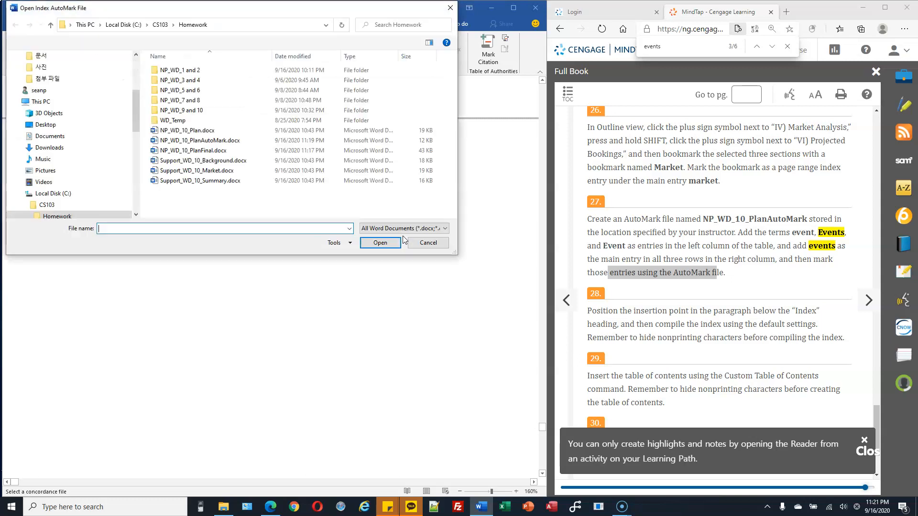
pyautogui.moveTo(319, 9); pyautogui.dragTo(397, 79)
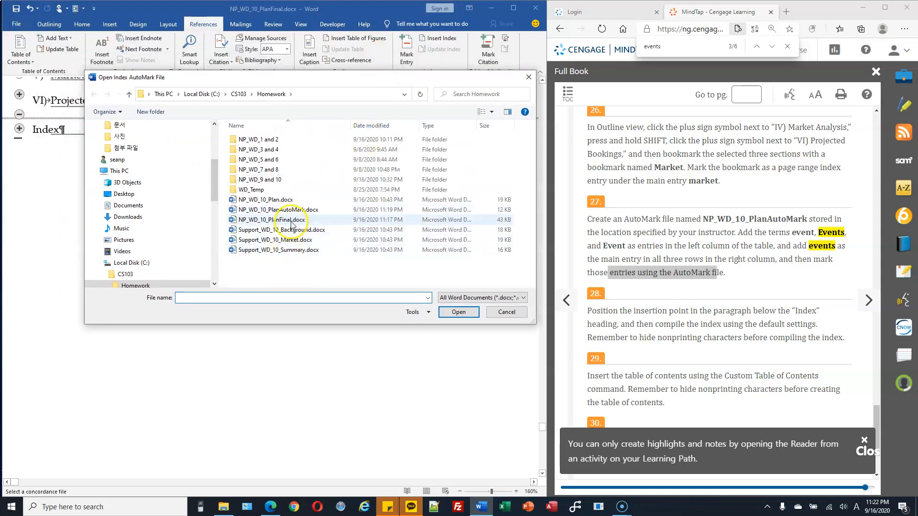
pyautogui.click(296, 213)
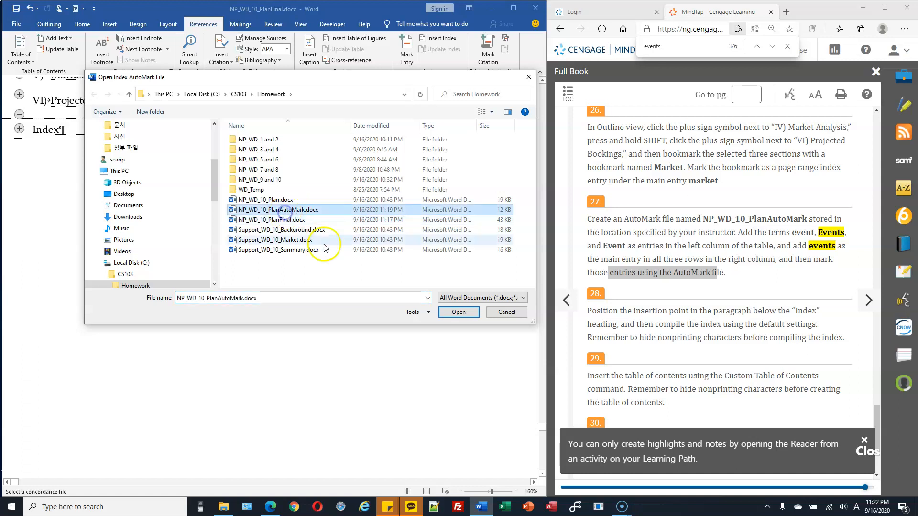
pyautogui.click(460, 316)
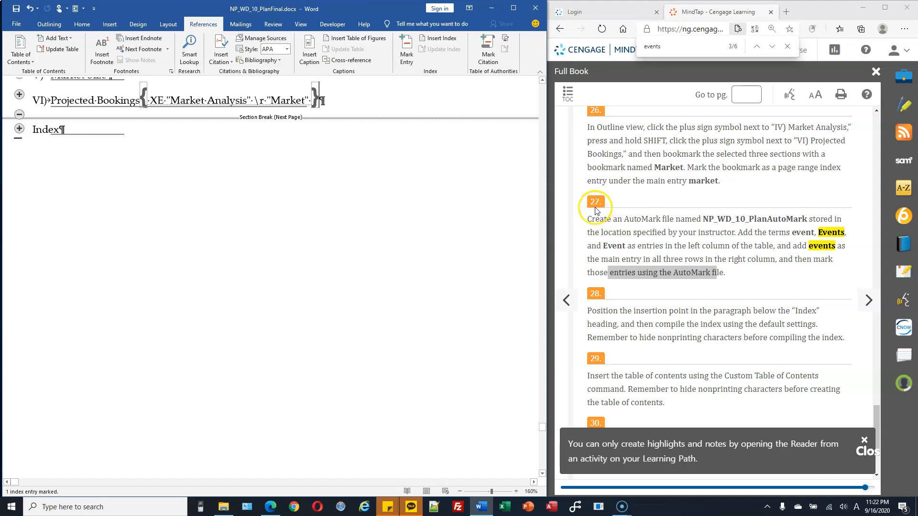
# Bring textbook steps 28 to 31 into view and close Outline view of the business plan.
pyautogui.scroll(-3, 617, 235)
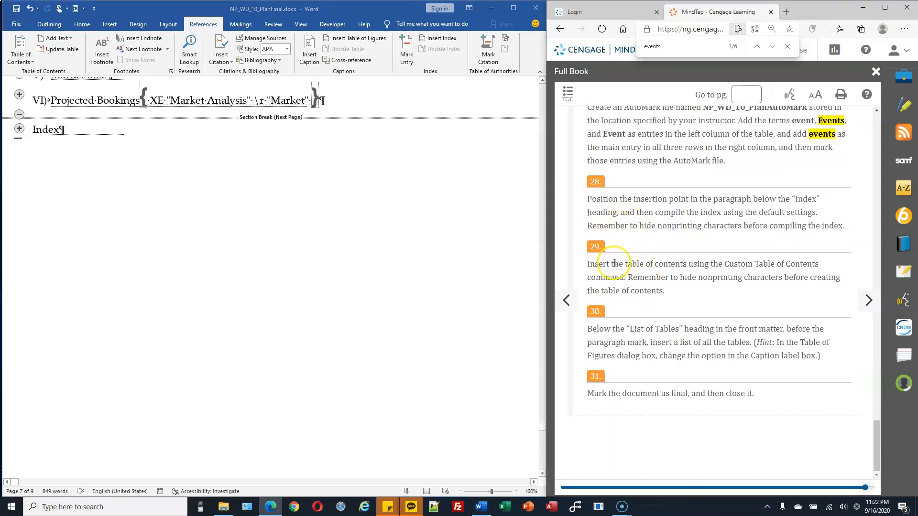
pyautogui.click(59, 27)
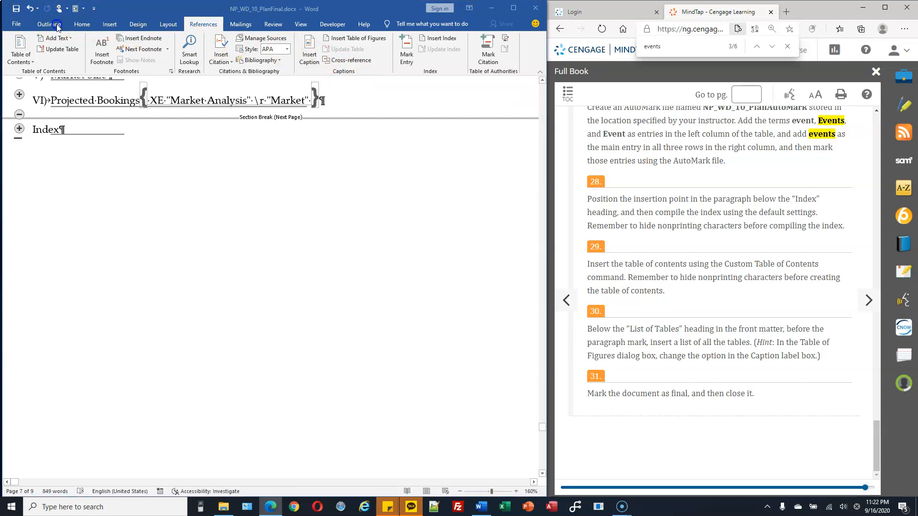
pyautogui.click(59, 26)
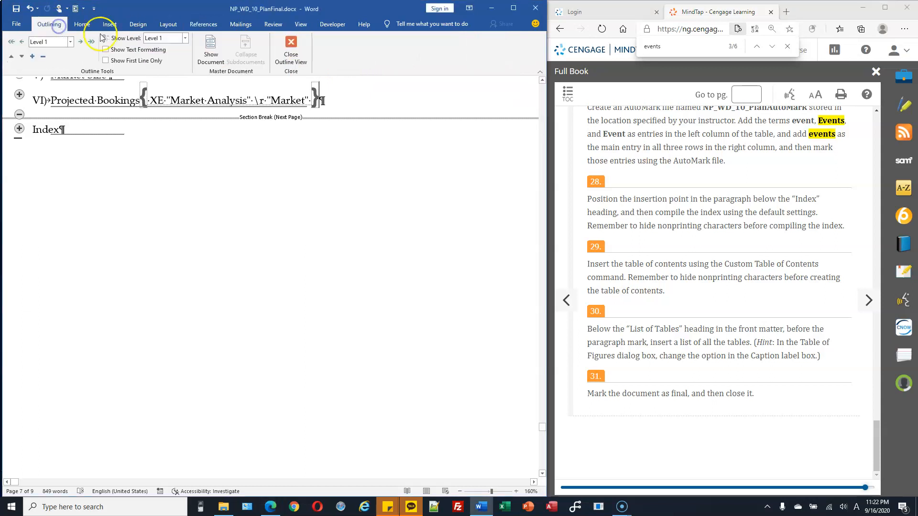
pyautogui.click(292, 54)
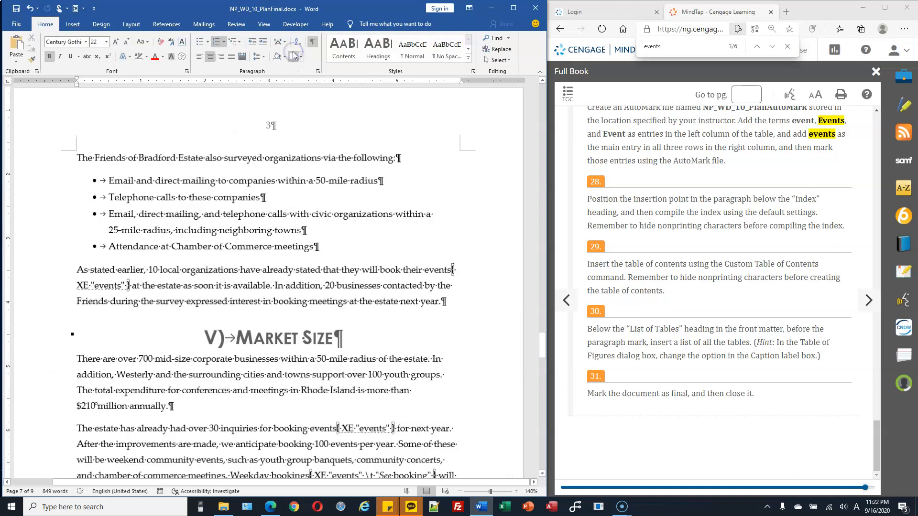
# Compile the index in the empty paragraph below the "Index" heading using the default settings.
pyautogui.moveTo(544, 346); pyautogui.dragTo(564, 430)
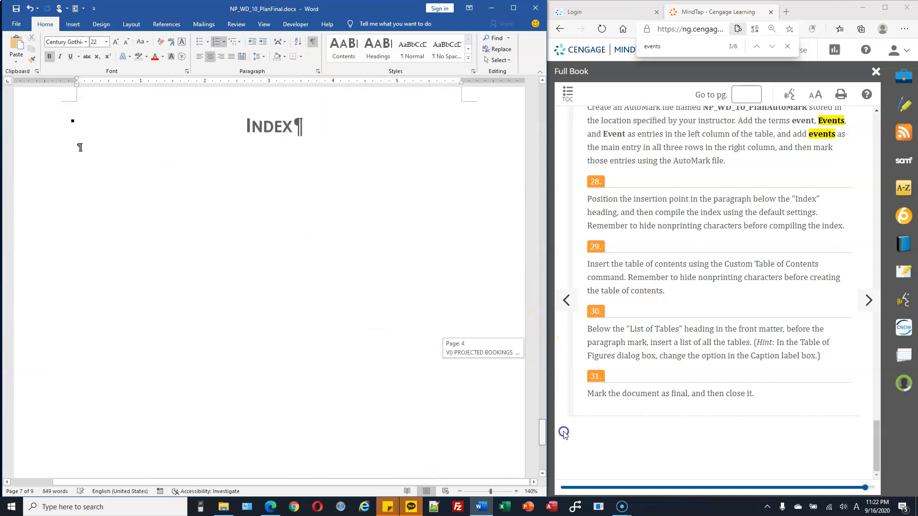
pyautogui.click(79, 254)
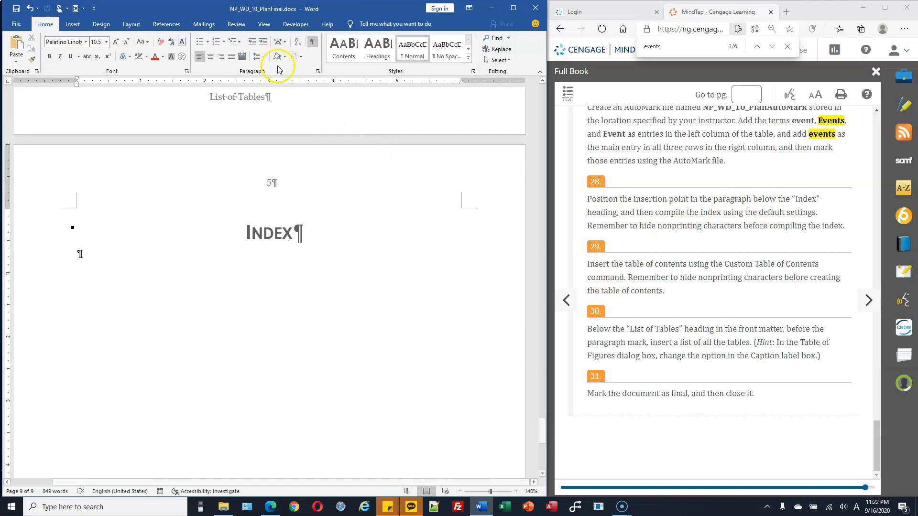
pyautogui.click(175, 27)
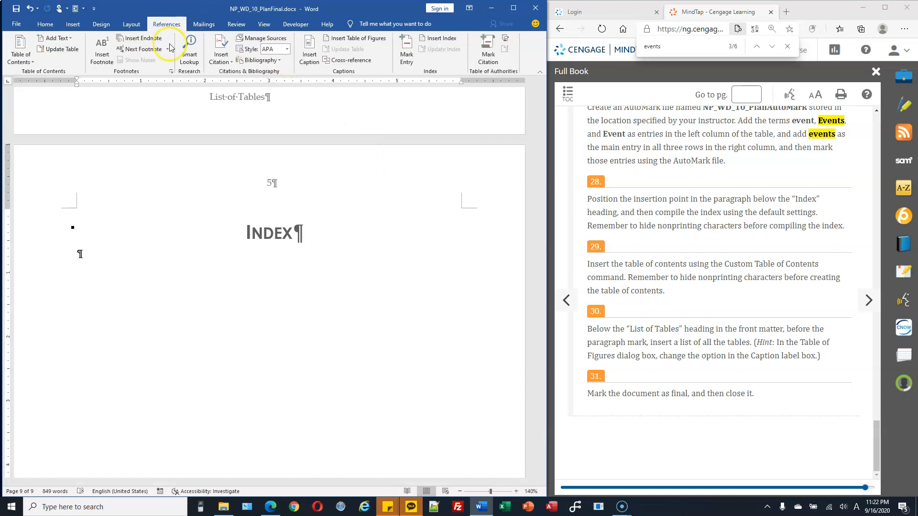
pyautogui.click(439, 41)
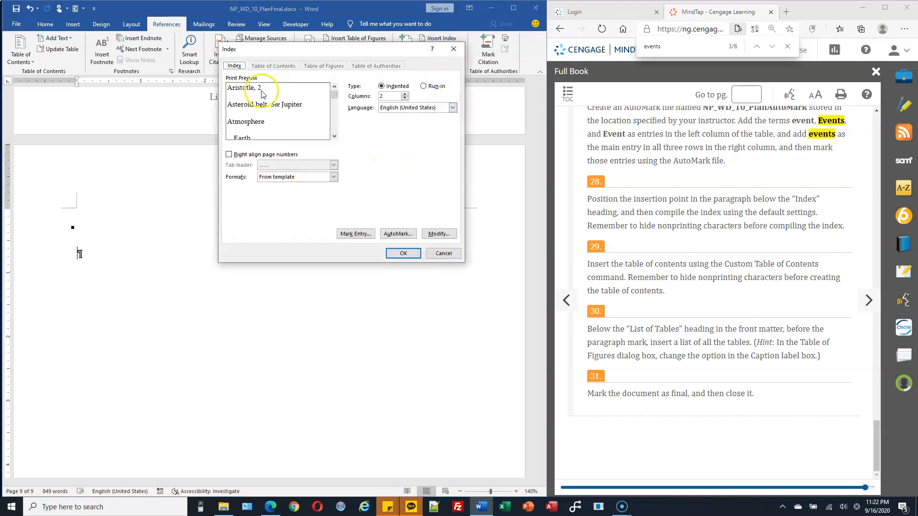
pyautogui.click(403, 254)
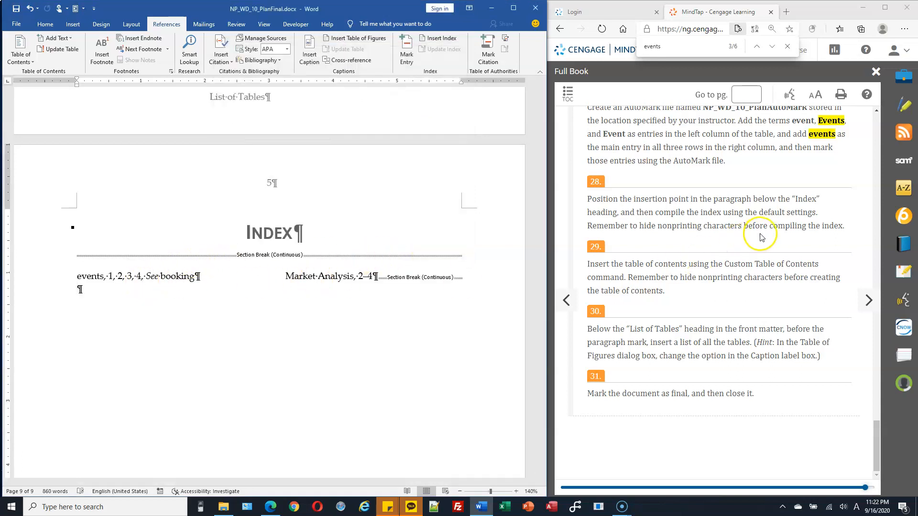
# Insert a custom table of contents with the default settings in the empty paragraph below the "Contents" heading.
pyautogui.moveTo(699, 214); pyautogui.dragTo(776, 214)
pyautogui.moveTo(636, 227); pyautogui.dragTo(750, 230)
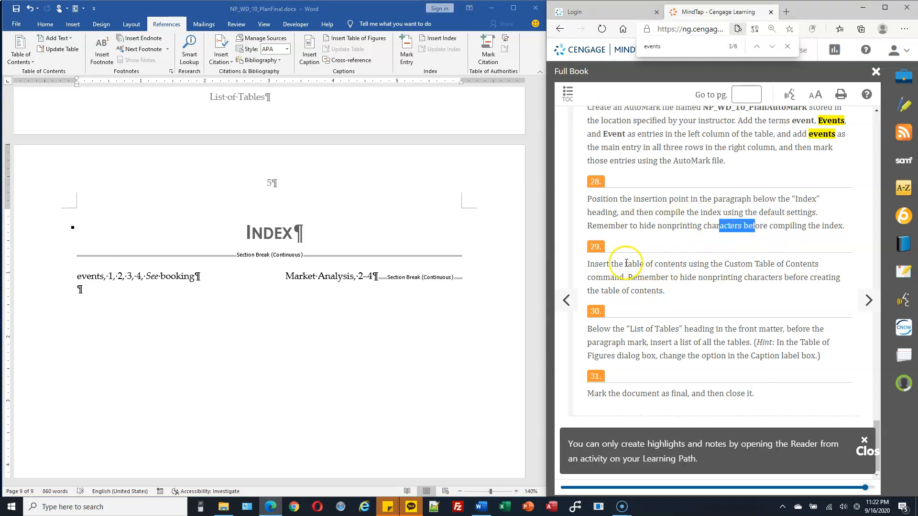
pyautogui.moveTo(618, 264); pyautogui.dragTo(654, 264)
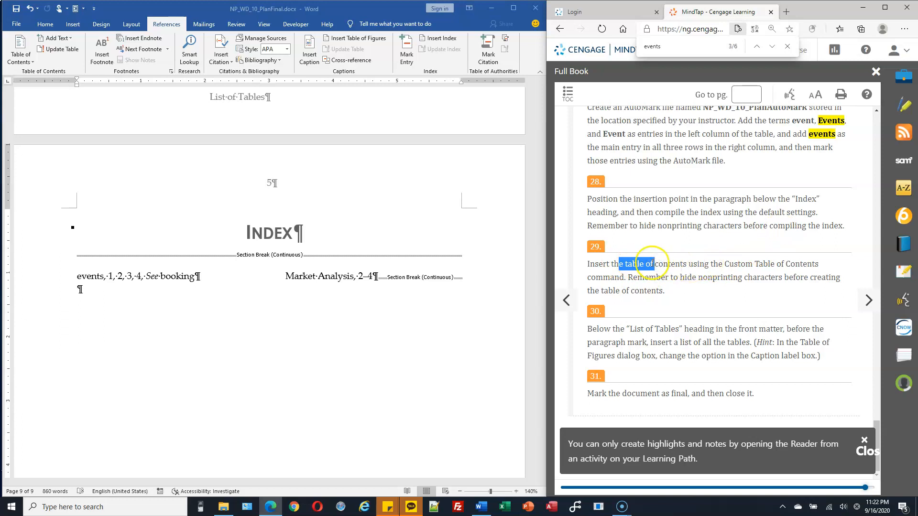
pyautogui.scroll(1, 651, 264)
pyautogui.scroll(-2, 431, 273)
pyautogui.click(469, 320)
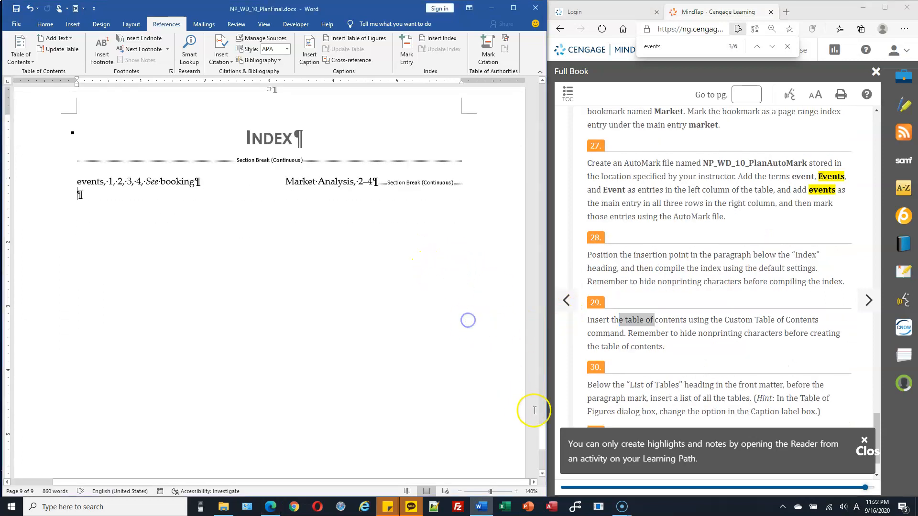
pyautogui.moveTo(543, 436); pyautogui.dragTo(538, 142)
pyautogui.click(80, 241)
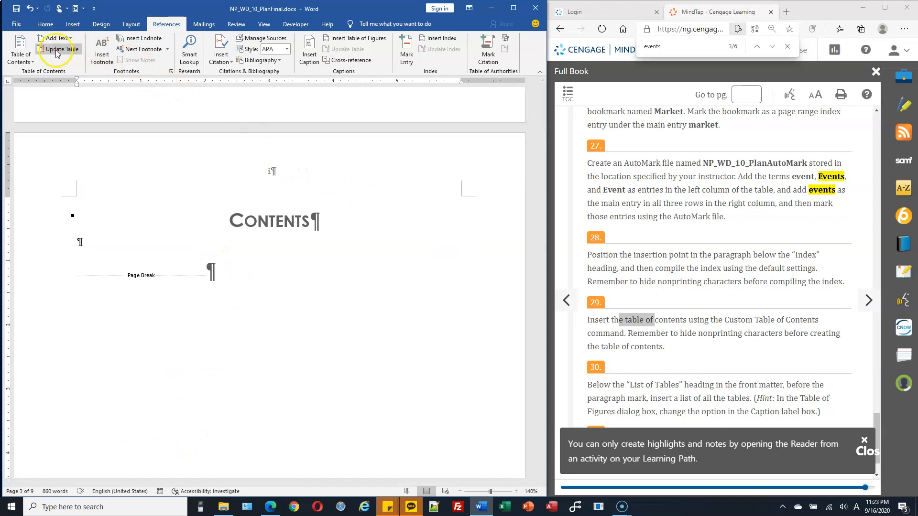
pyautogui.click(31, 63)
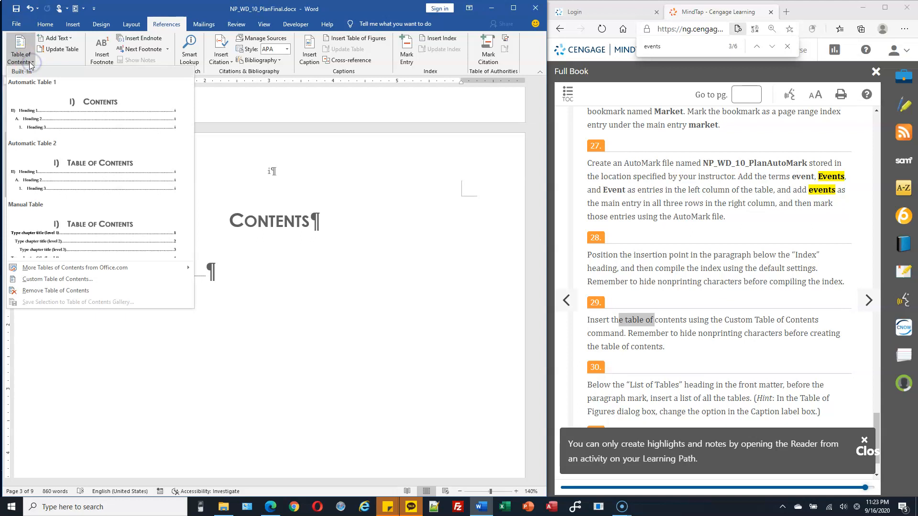
pyautogui.click(77, 282)
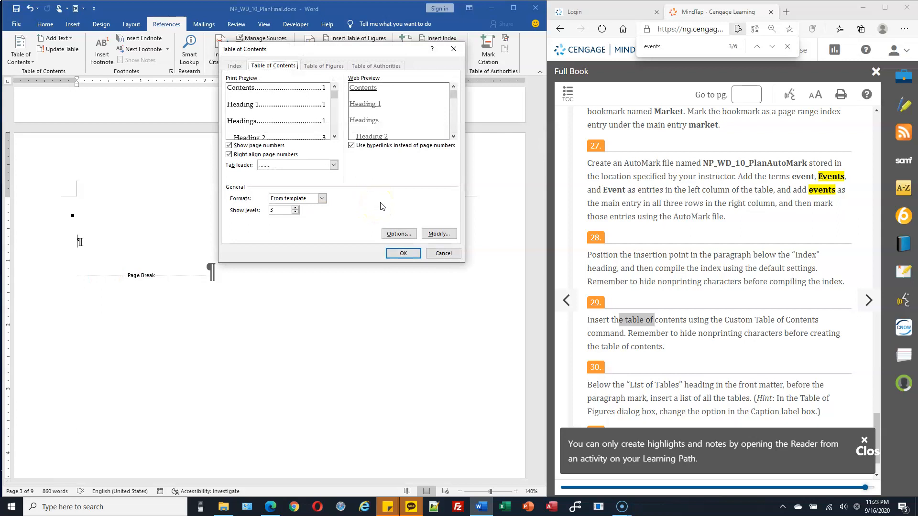
pyautogui.click(412, 256)
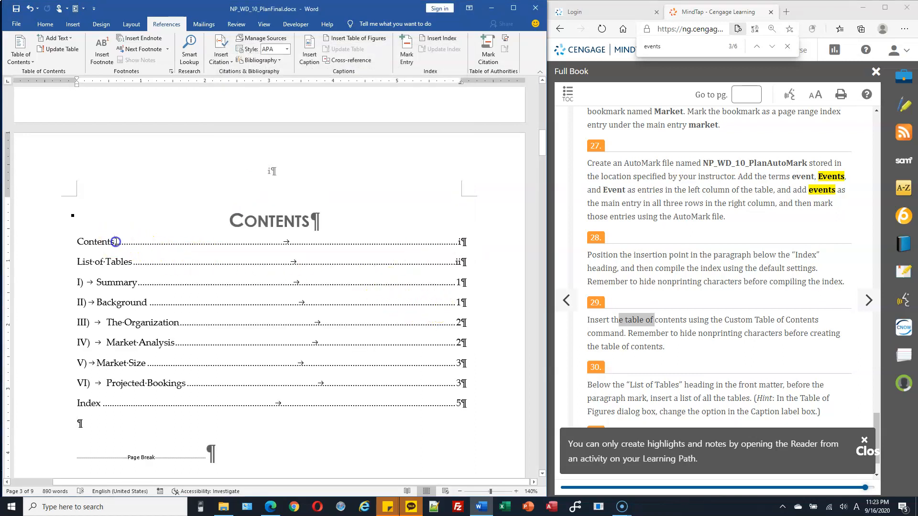
# Replace the table of contents with a custom one that excludes the Contents style by clearing that style's TOC level.
pyautogui.click(100, 241)
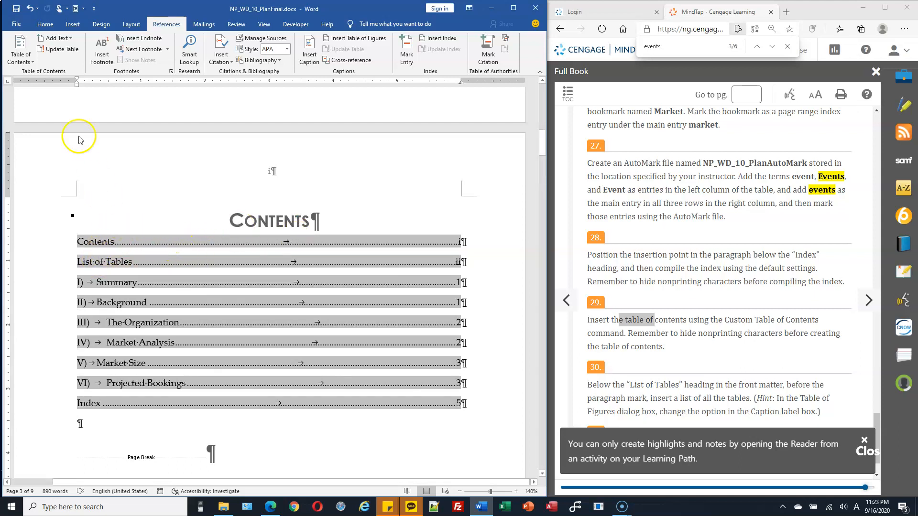
pyautogui.click(32, 63)
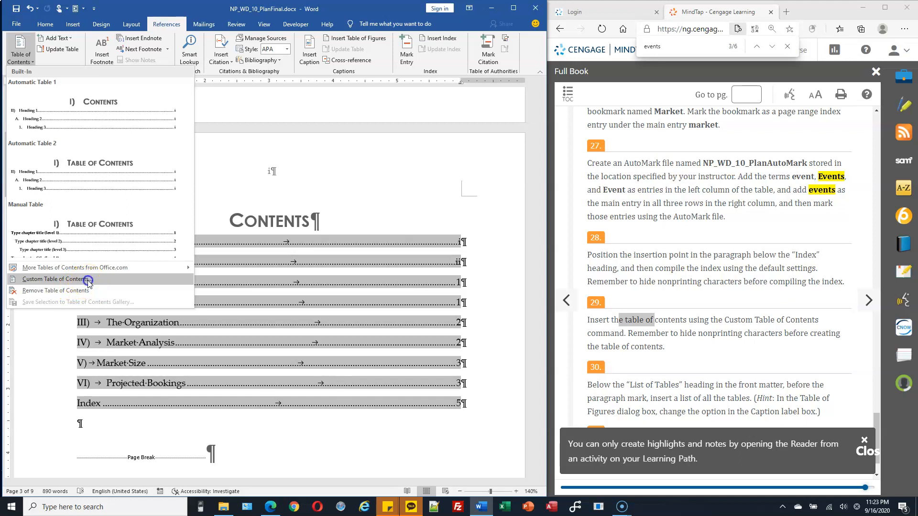
pyautogui.click(89, 283)
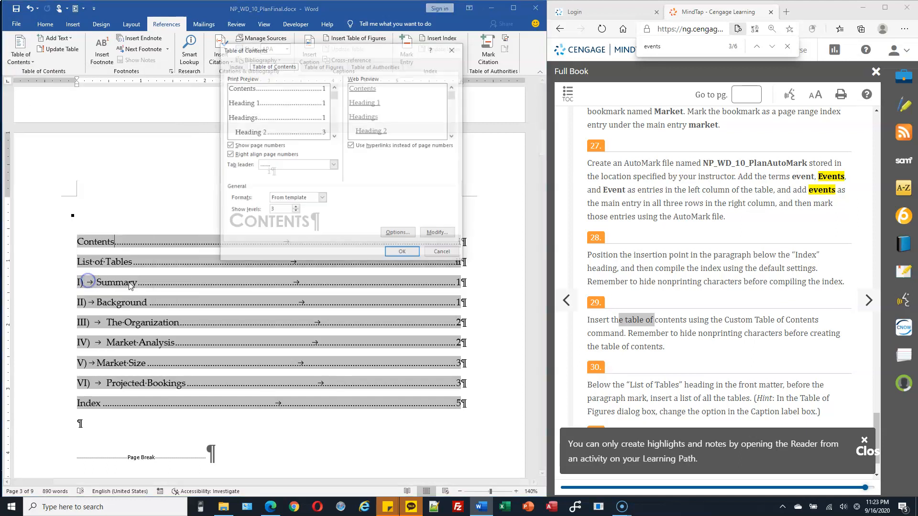
pyautogui.click(398, 235)
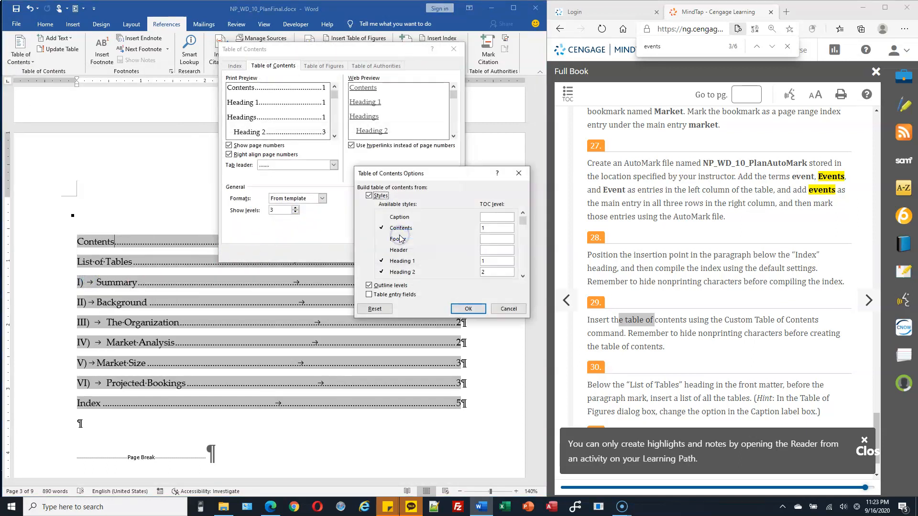
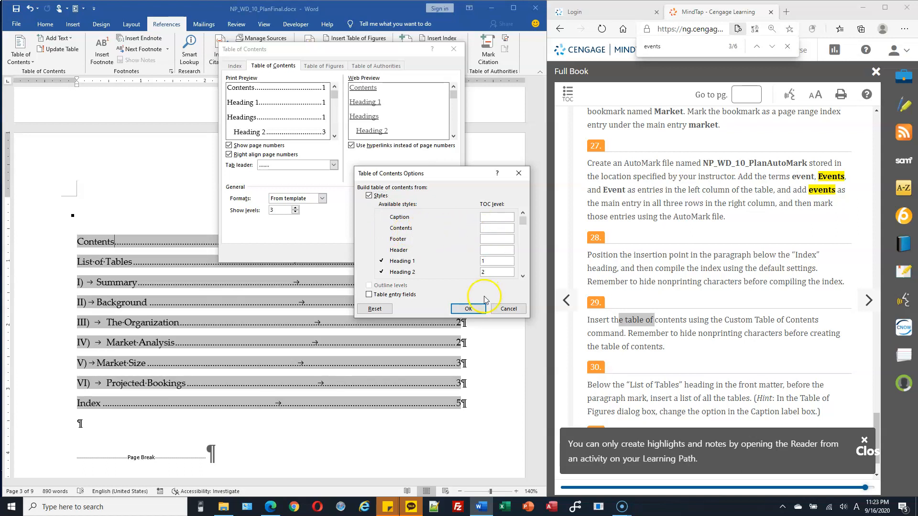
pyautogui.click(470, 309)
pyautogui.click(404, 254)
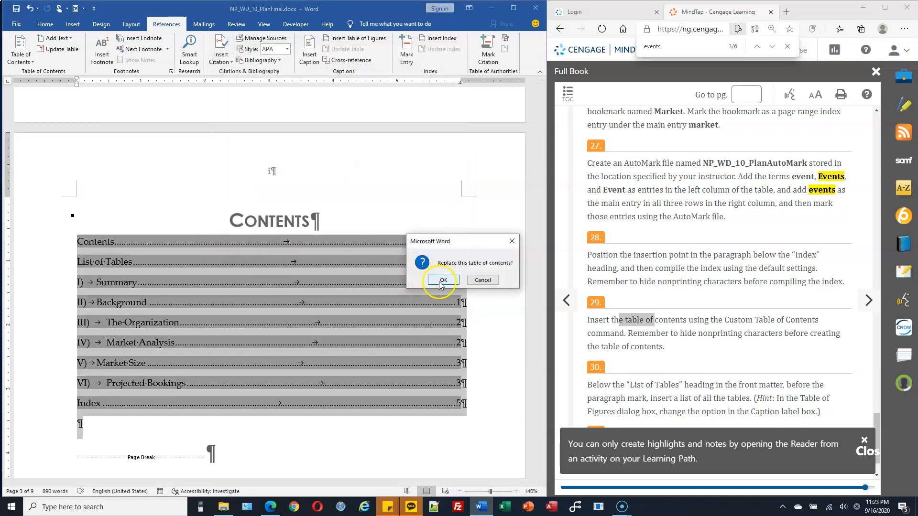
pyautogui.click(440, 282)
pyautogui.moveTo(82, 242); pyautogui.dragTo(124, 242)
pyautogui.click(216, 266)
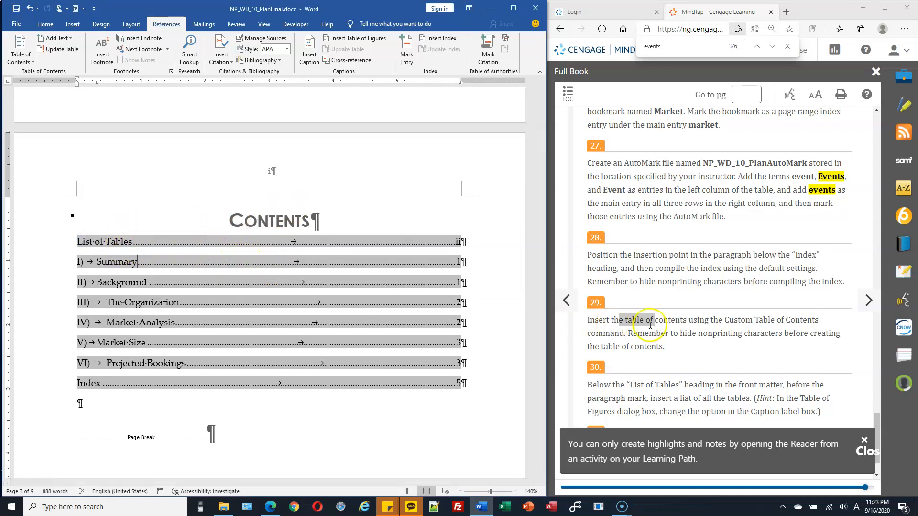
# Place the insertion point before the paragraph mark below the "List of Tables" heading in the front matter.
pyautogui.scroll(-2, 688, 320)
pyautogui.click(689, 311)
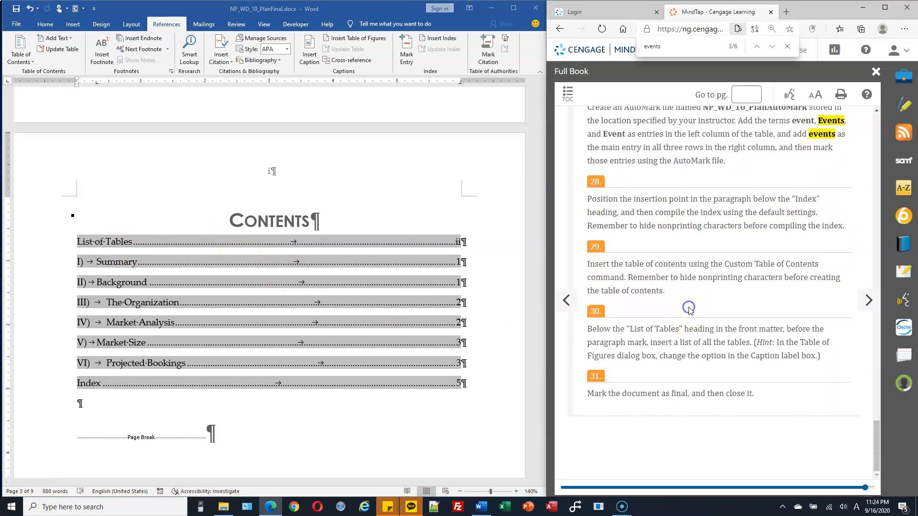
pyautogui.click(503, 316)
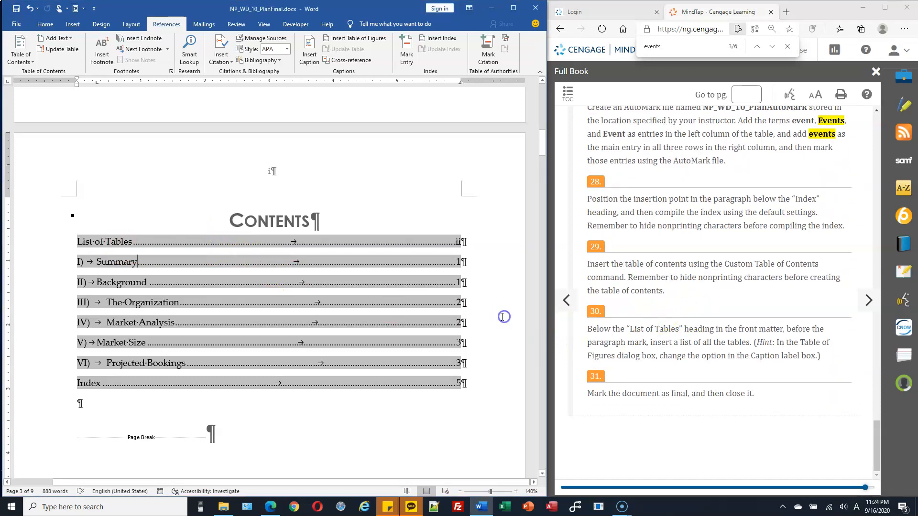
pyautogui.scroll(-3, 466, 318)
pyautogui.scroll(-10, 465, 318)
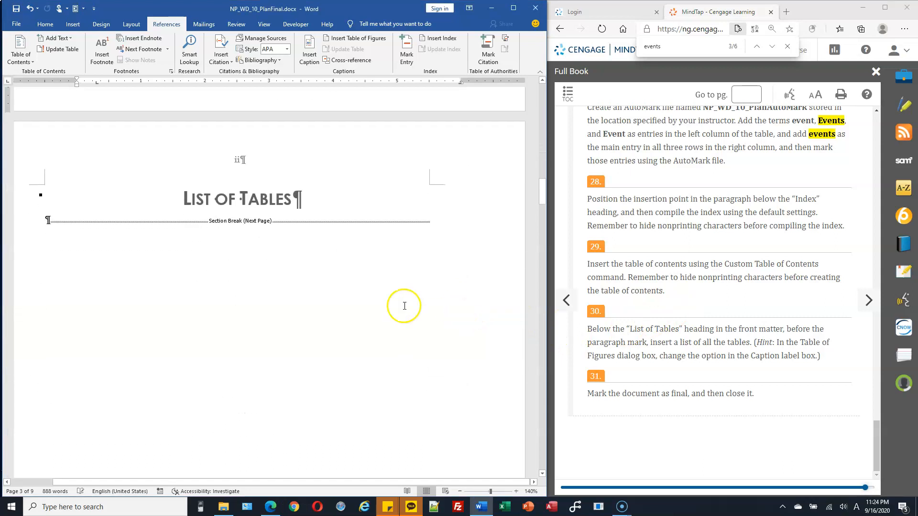
pyautogui.click(46, 219)
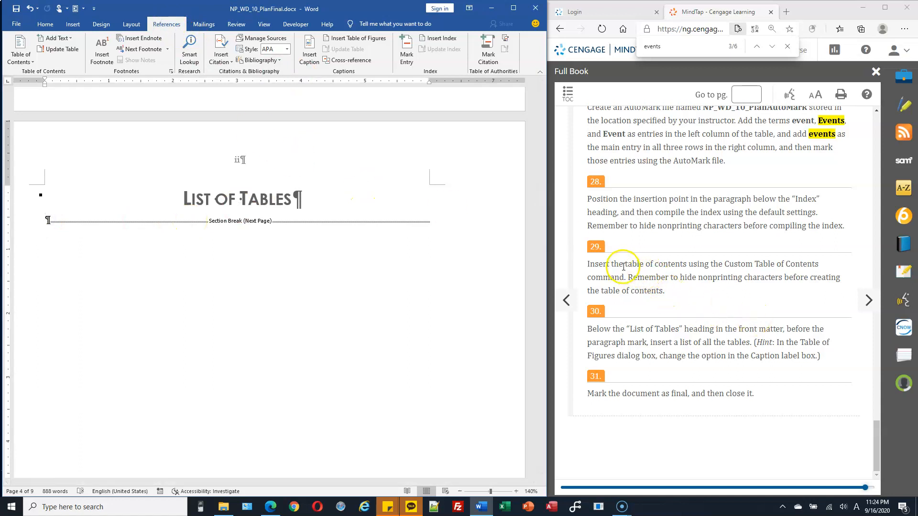
# Insert a table of figures with the caption label Table below the "List of Tables" heading, as textbook step 30 asks.
pyautogui.moveTo(625, 267); pyautogui.dragTo(703, 266)
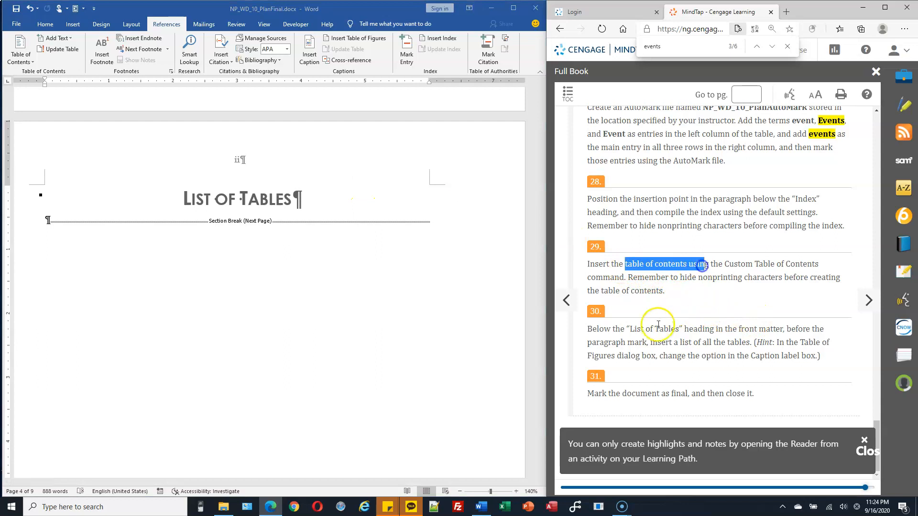
pyautogui.click(645, 328)
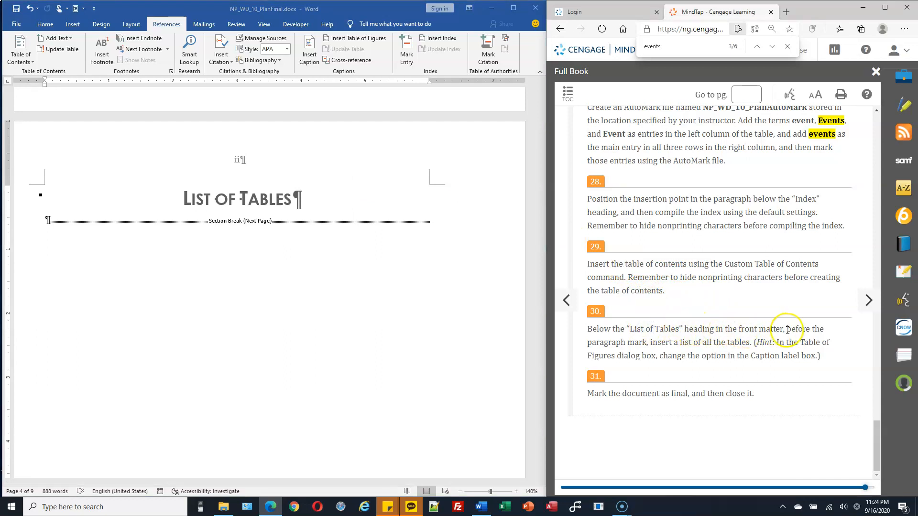
pyautogui.moveTo(637, 330); pyautogui.dragTo(748, 341)
pyautogui.click(684, 346)
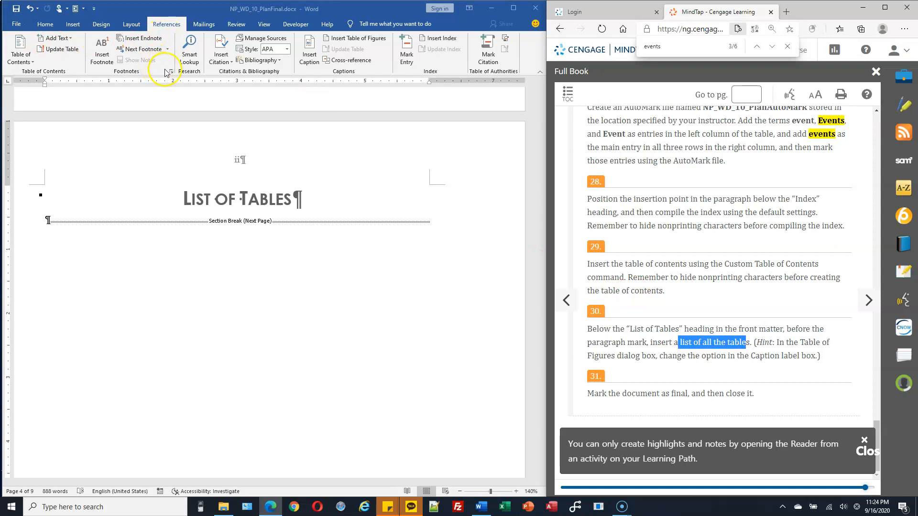
pyautogui.click(363, 42)
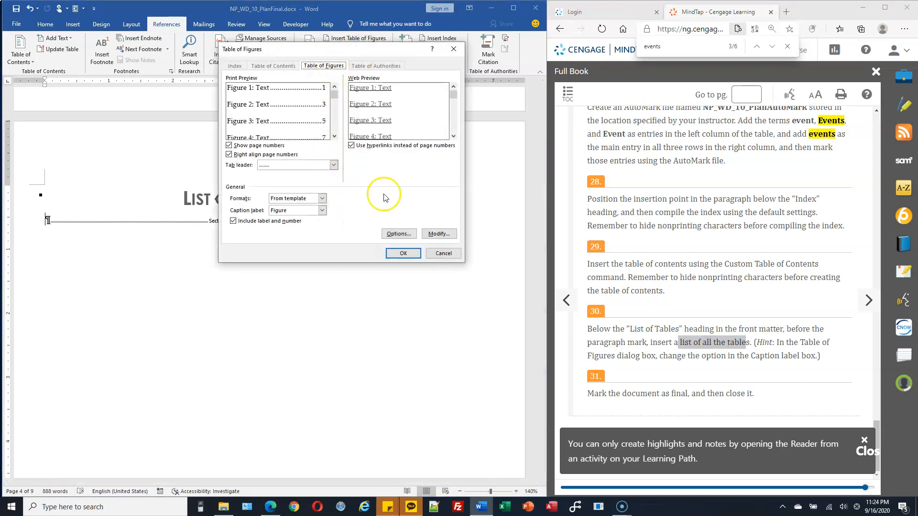
pyautogui.click(441, 258)
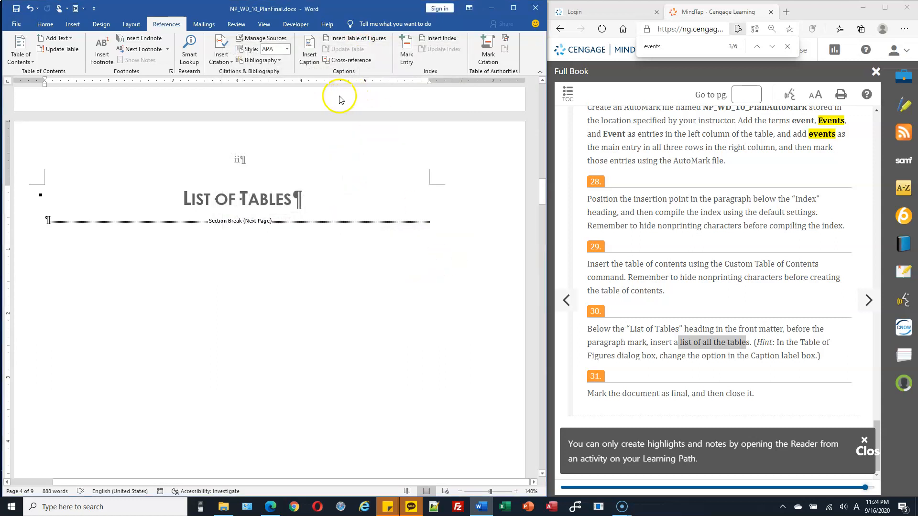
pyautogui.click(353, 38)
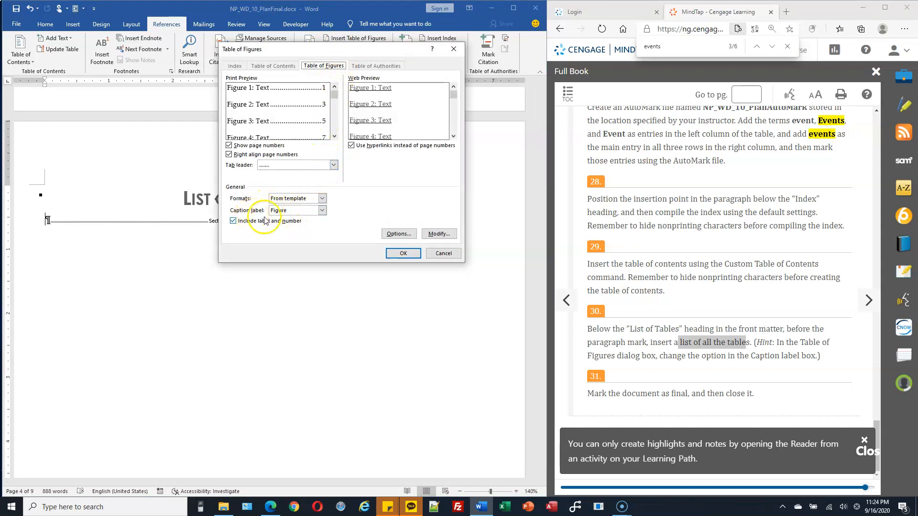
pyautogui.click(322, 211)
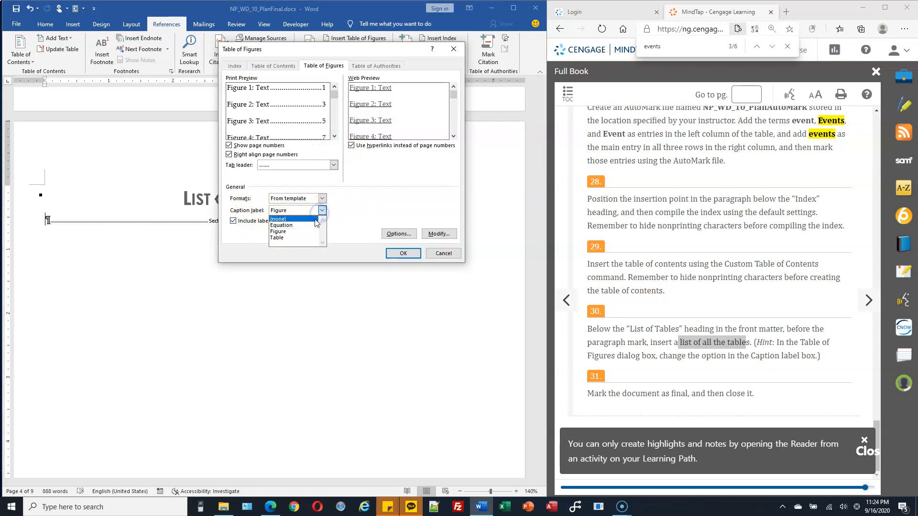
pyautogui.click(299, 239)
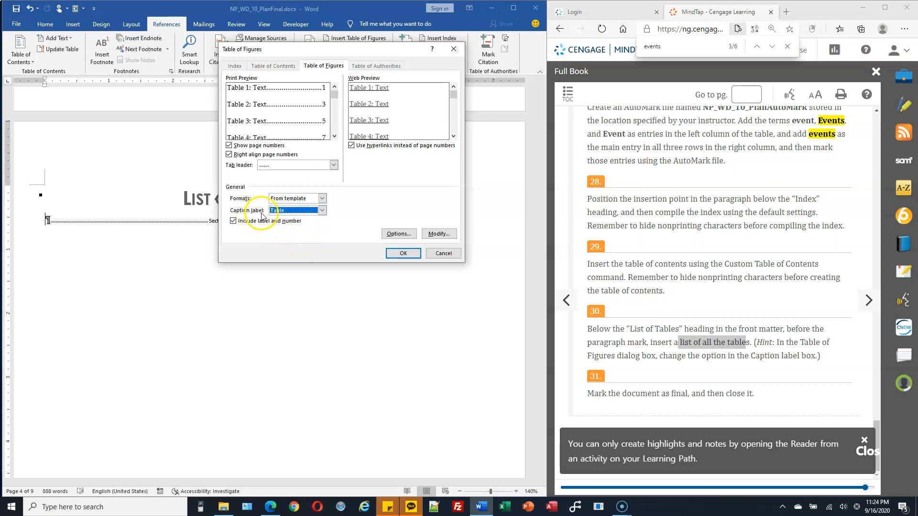
pyautogui.click(403, 254)
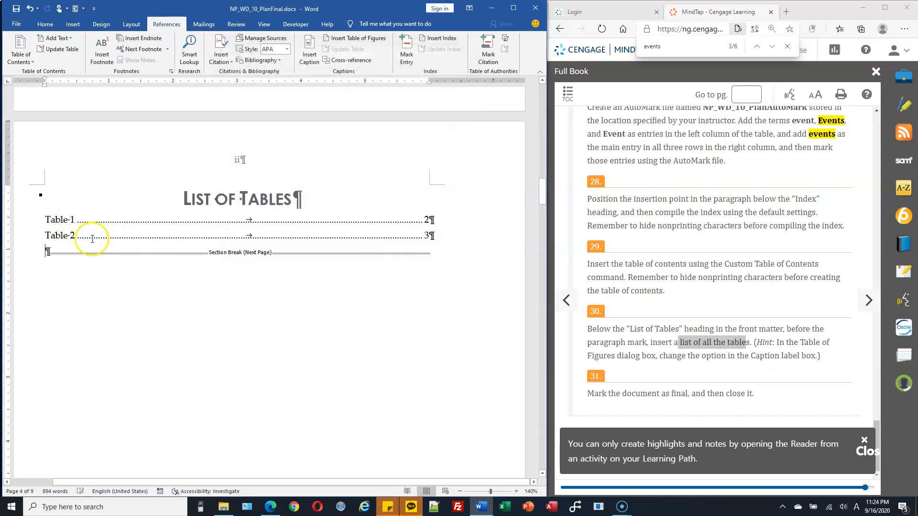
# Hide the nonprinting characters and return to the cover page at 80% zoom.
pyautogui.click(45, 24)
pyautogui.click(313, 45)
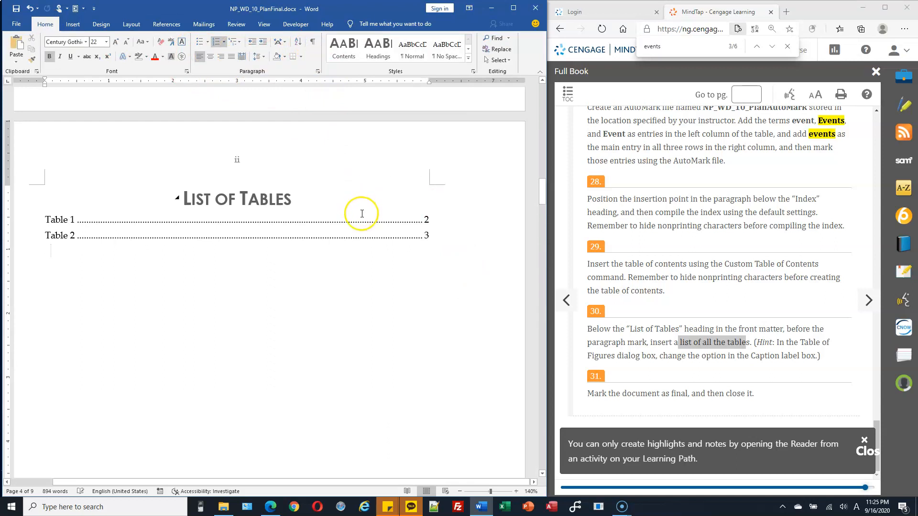
pyautogui.scroll(10, 404, 220)
pyautogui.keyDown('ctrl'); pyautogui.scroll(-6, 414, 205); pyautogui.keyUp('ctrl')
pyautogui.scroll(5, 414, 204)
pyautogui.scroll(5, 419, 224)
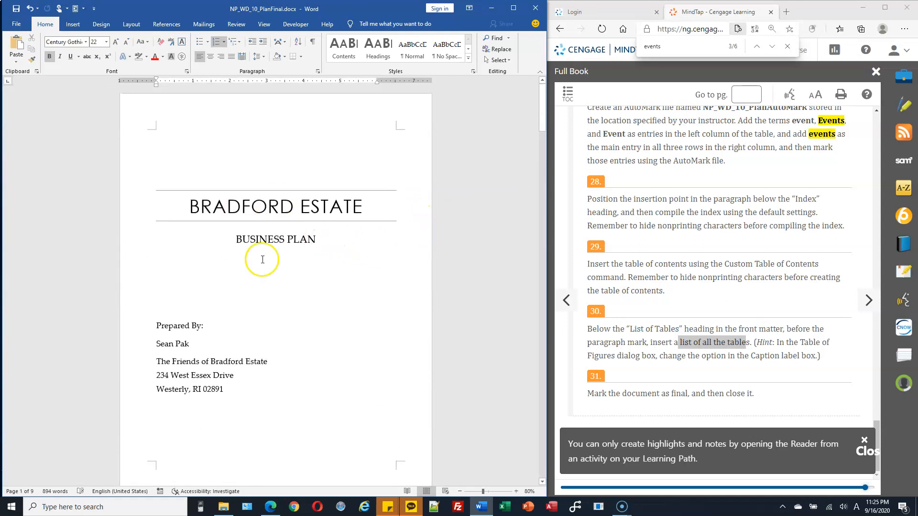
# Review the front matter of the business plan: cover page, Contents page, and List of Tables page with its footer.
pyautogui.doubleClick(164, 344)
pyautogui.scroll(-5, 308, 301)
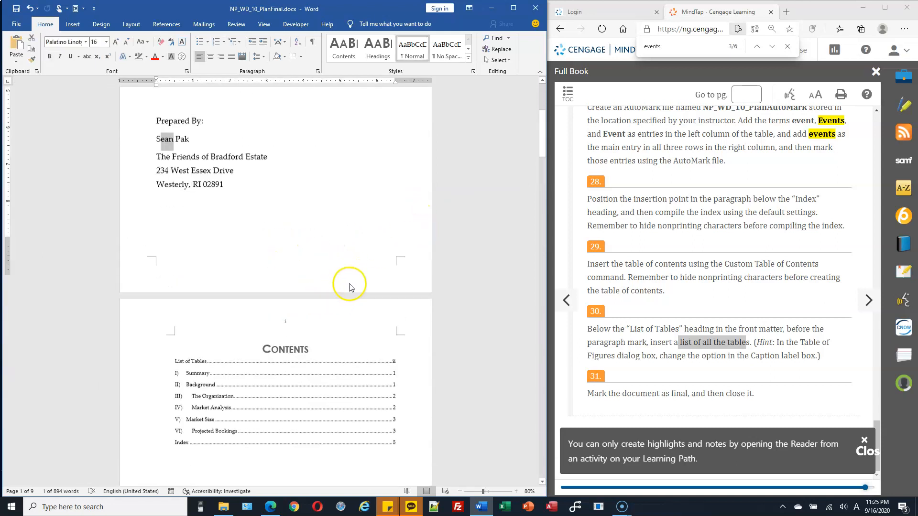
pyautogui.scroll(-2, 350, 287)
pyautogui.click(316, 277)
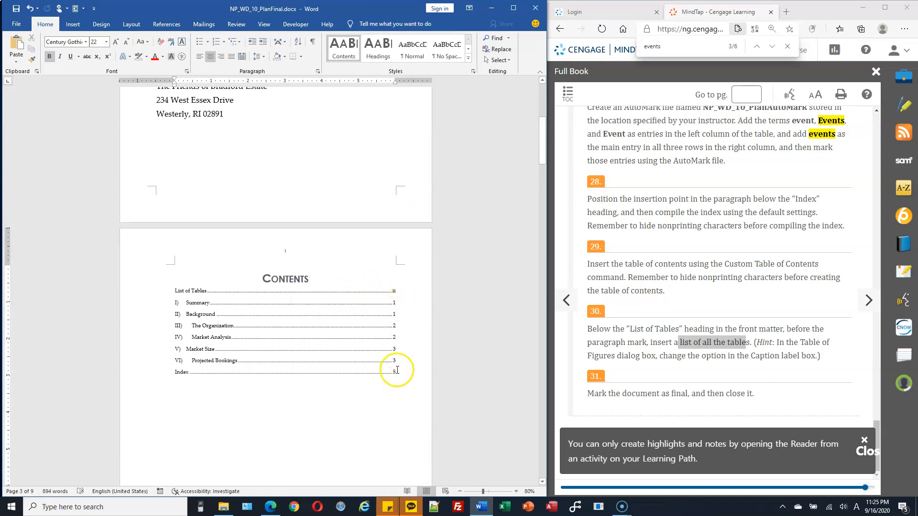
pyautogui.scroll(-4, 398, 364)
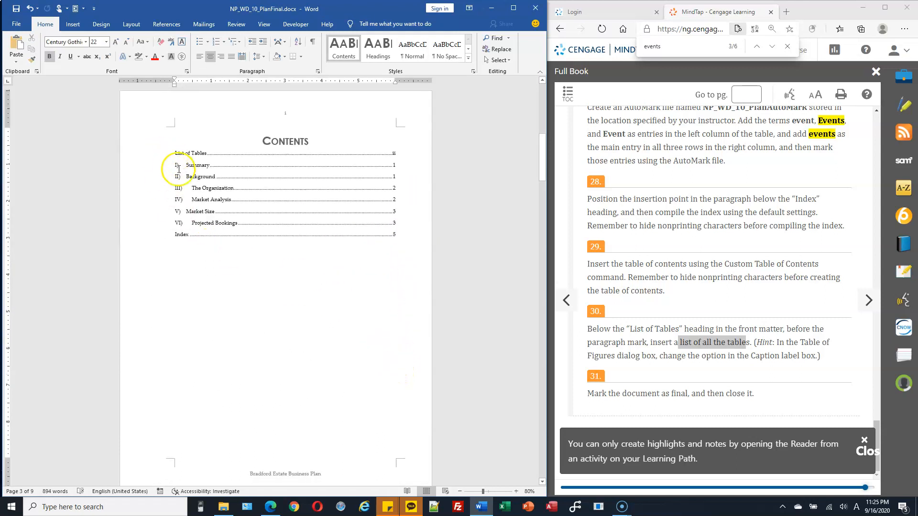
pyautogui.scroll(-10, 282, 296)
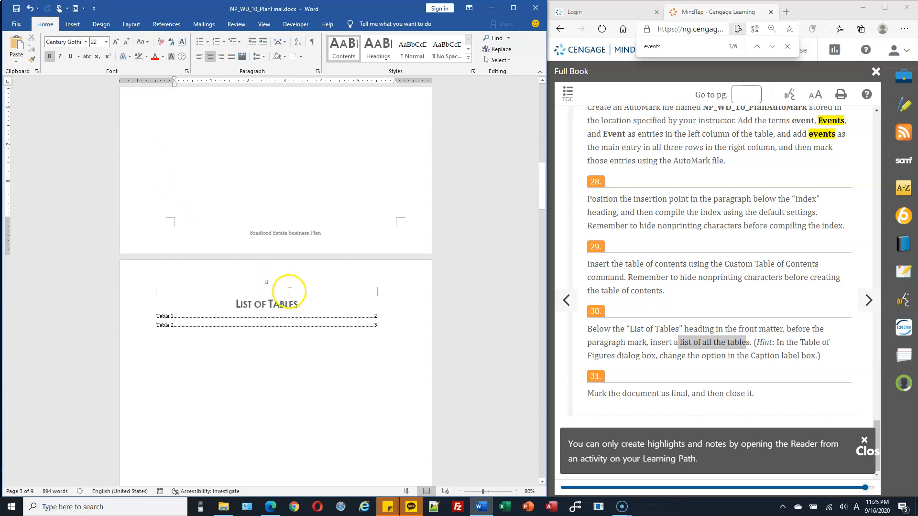
pyautogui.scroll(-6, 278, 304)
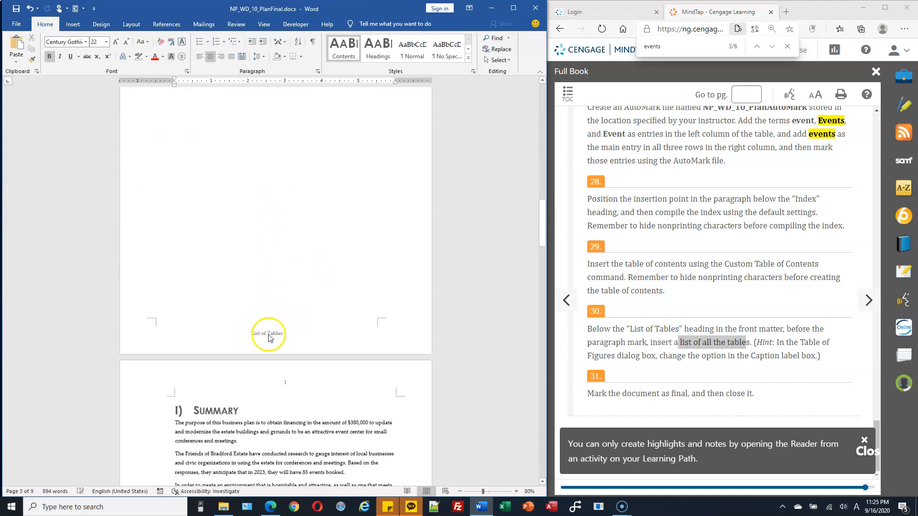
pyautogui.scroll(6, 267, 330)
pyautogui.scroll(-3, 294, 282)
pyautogui.scroll(-9, 304, 298)
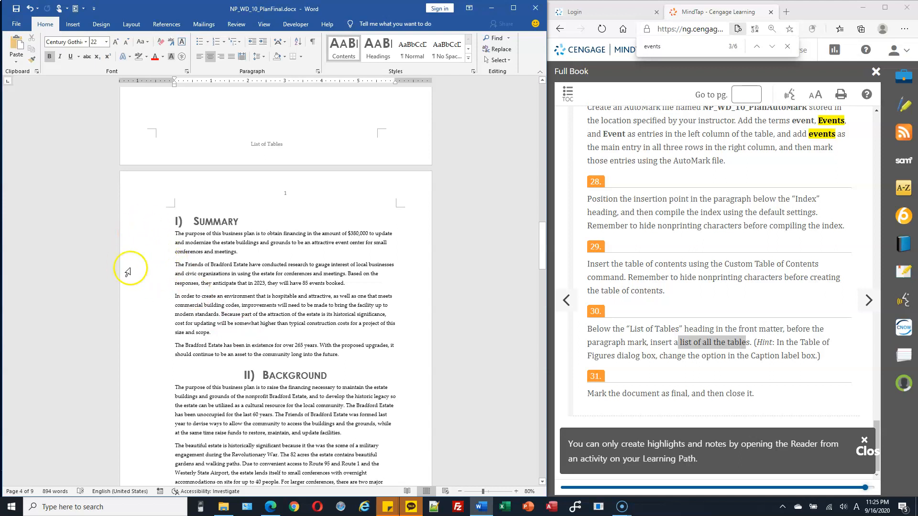
# Review the body pages from the Background section through Market Analysis, and check the Index page and its footer.
pyautogui.scroll(-3, 362, 305)
pyautogui.scroll(-6, 363, 310)
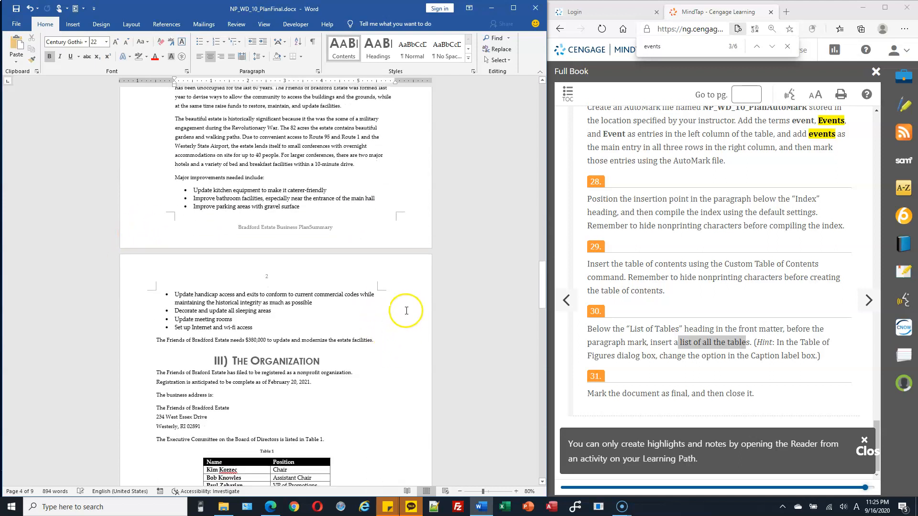
pyautogui.scroll(-3, 406, 315)
pyautogui.scroll(-7, 416, 323)
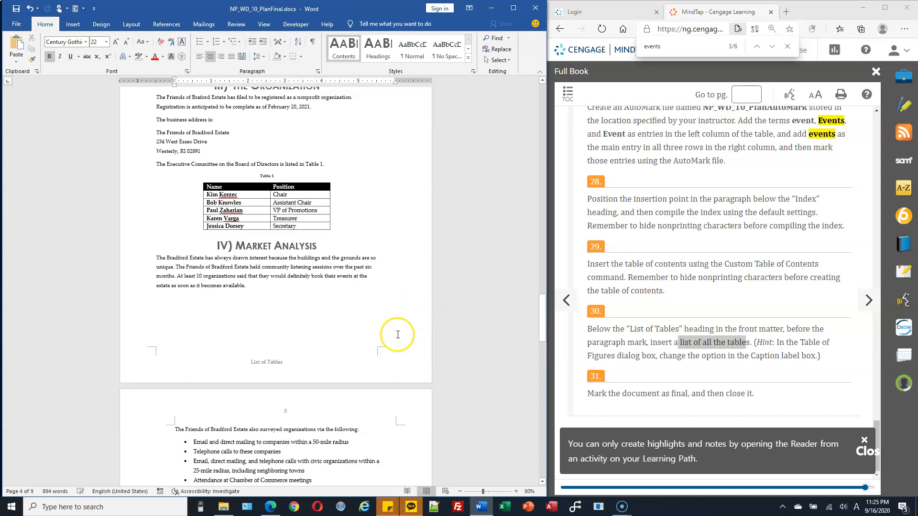
pyautogui.scroll(5, 402, 330)
pyautogui.scroll(-3, 401, 306)
pyautogui.moveTo(544, 319); pyautogui.dragTo(552, 412)
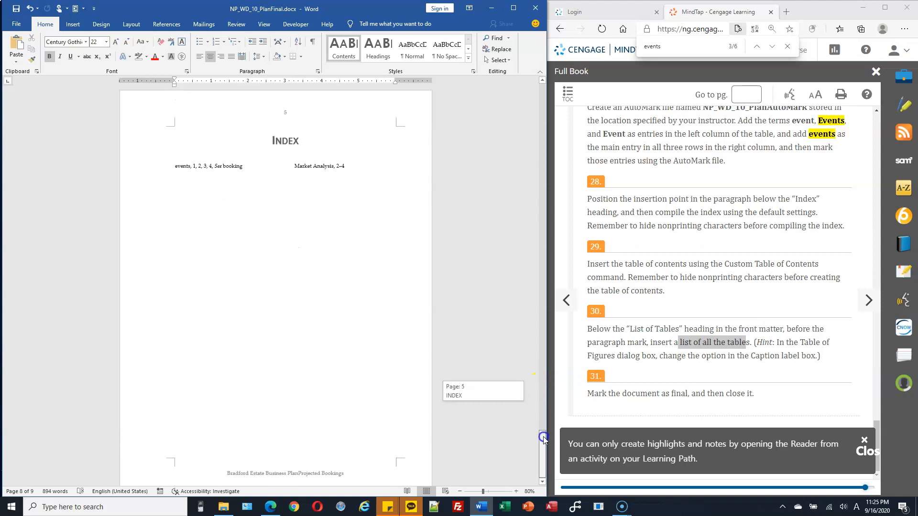
pyautogui.click(261, 453)
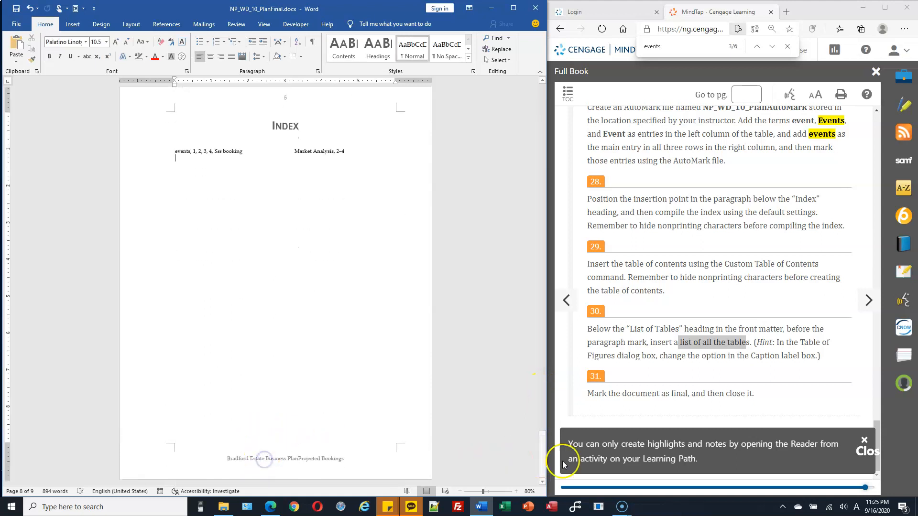